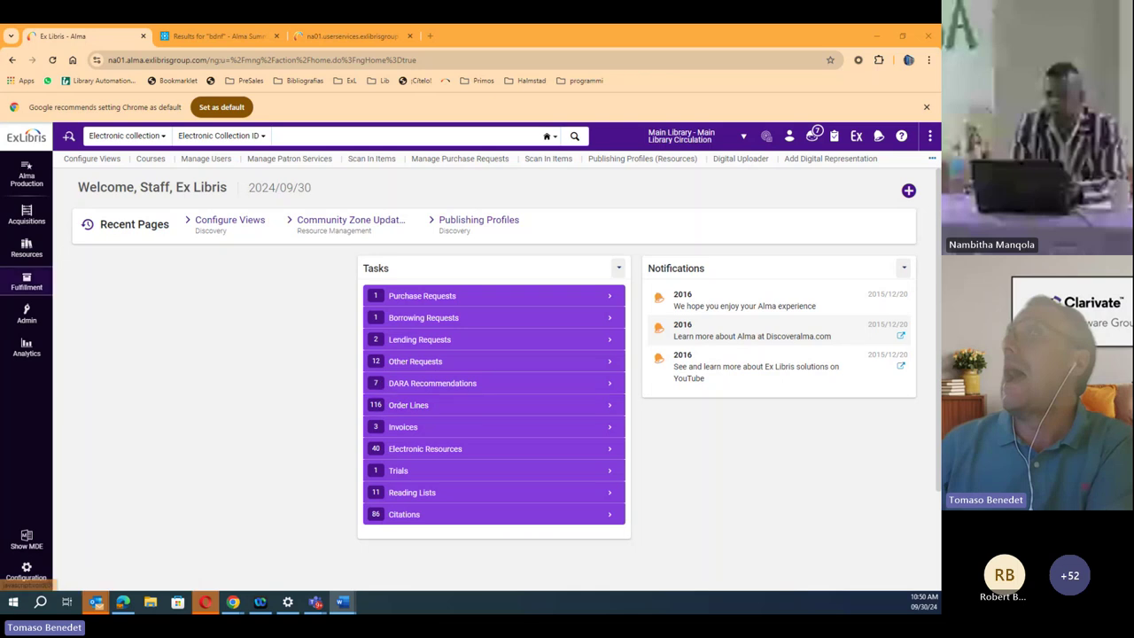
scroll(225, 348, down, 2)
scroll(225, 347, up, 2)
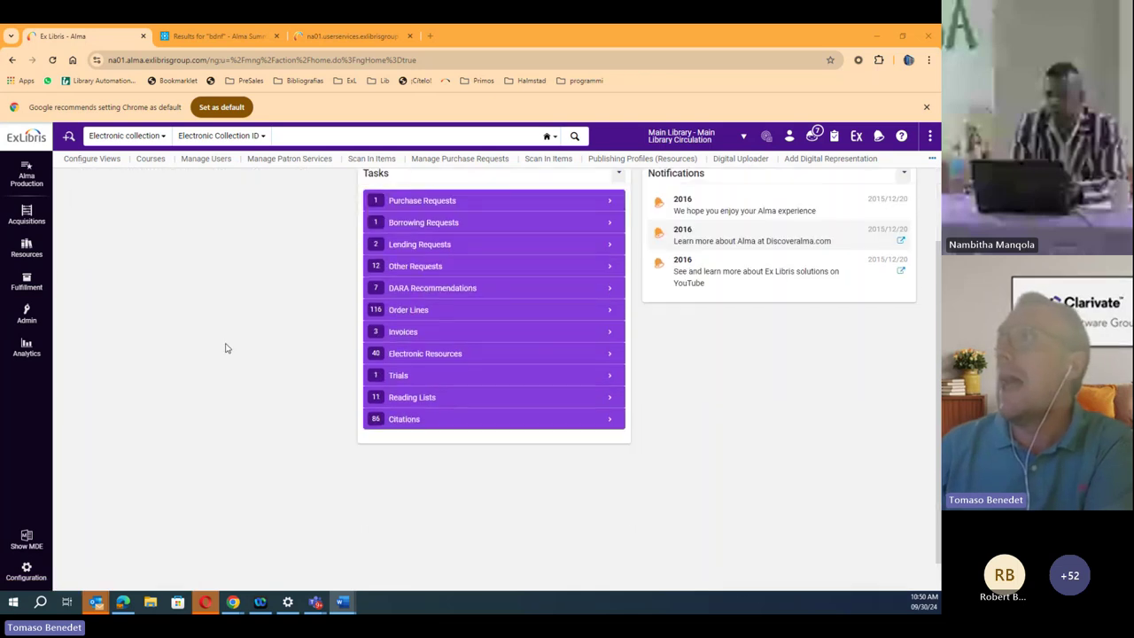
click(215, 37)
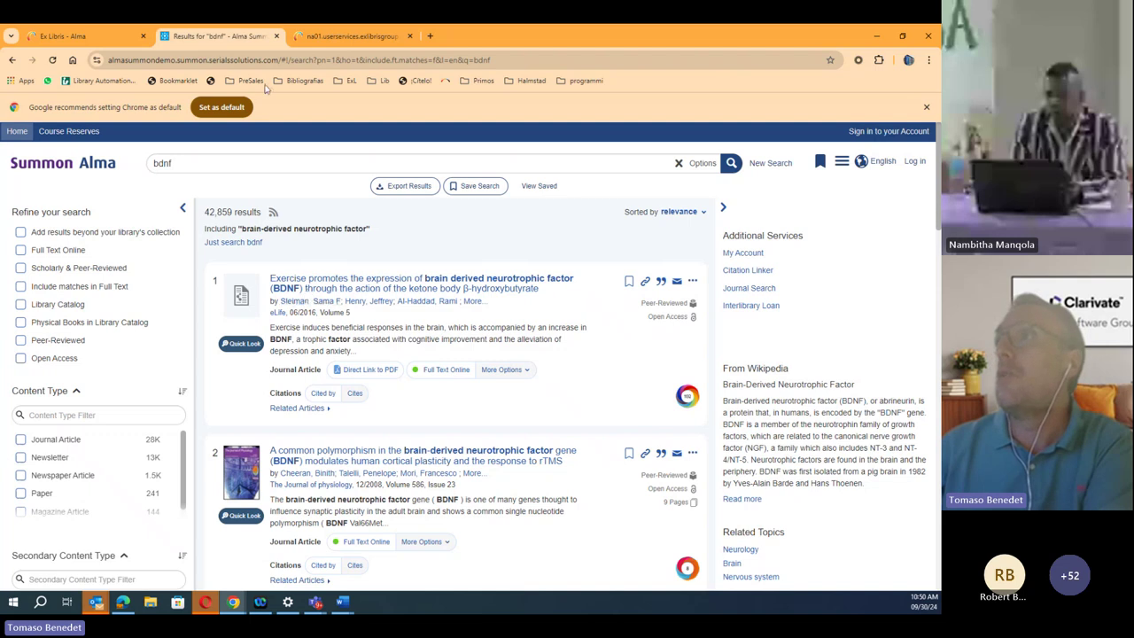
click(122, 60)
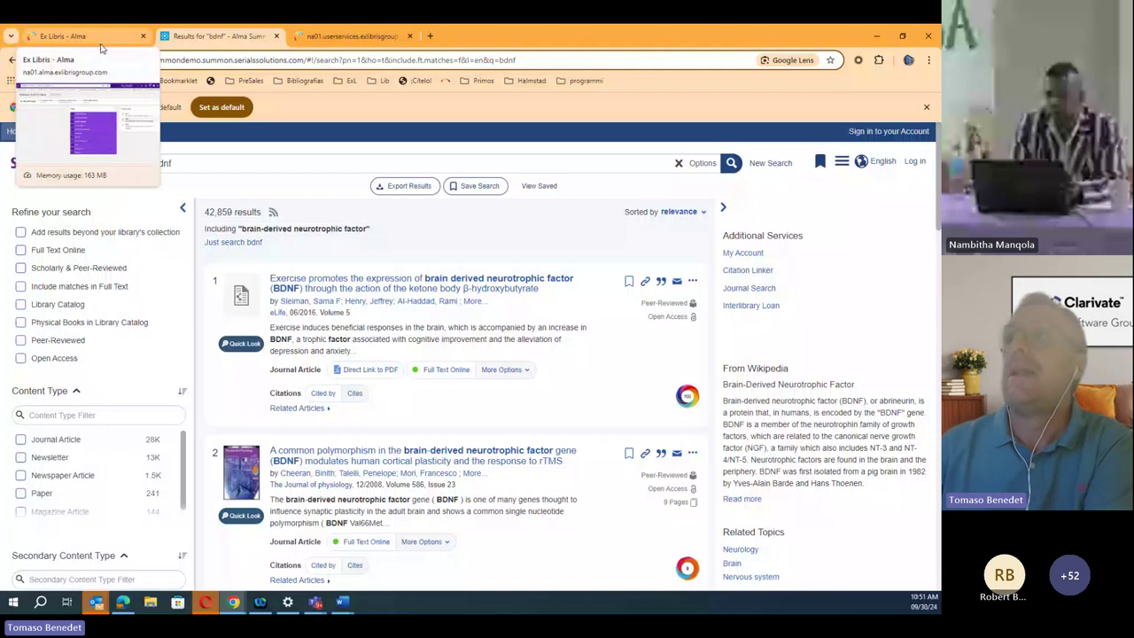
click(100, 39)
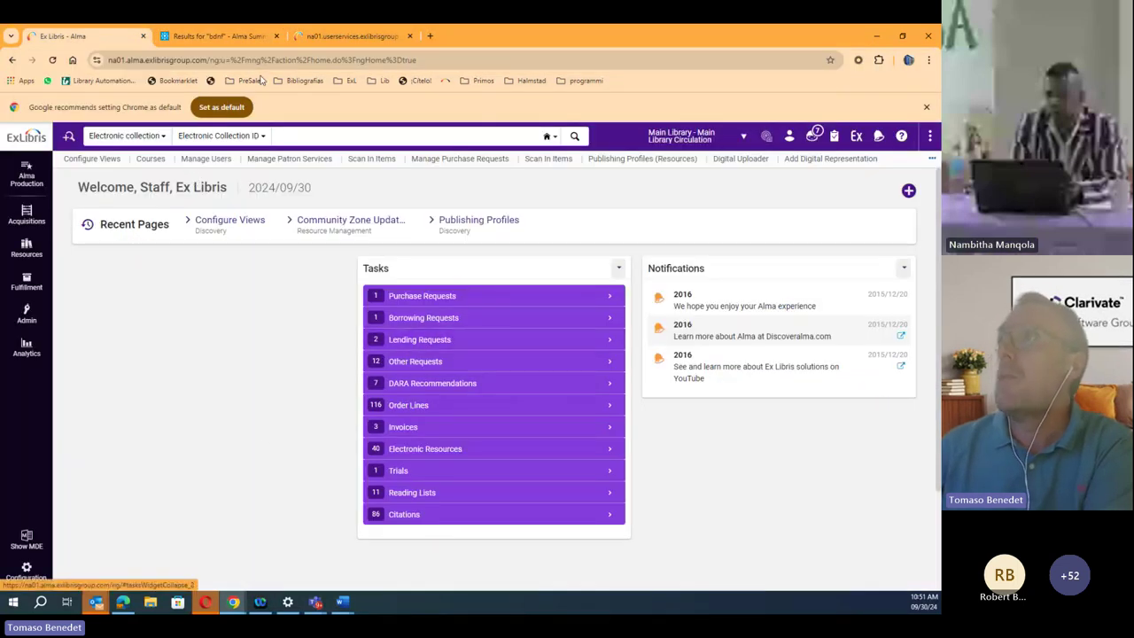
- Switch to the Summon search page and review the "bdnf" results together with the refinement filters
click(220, 36)
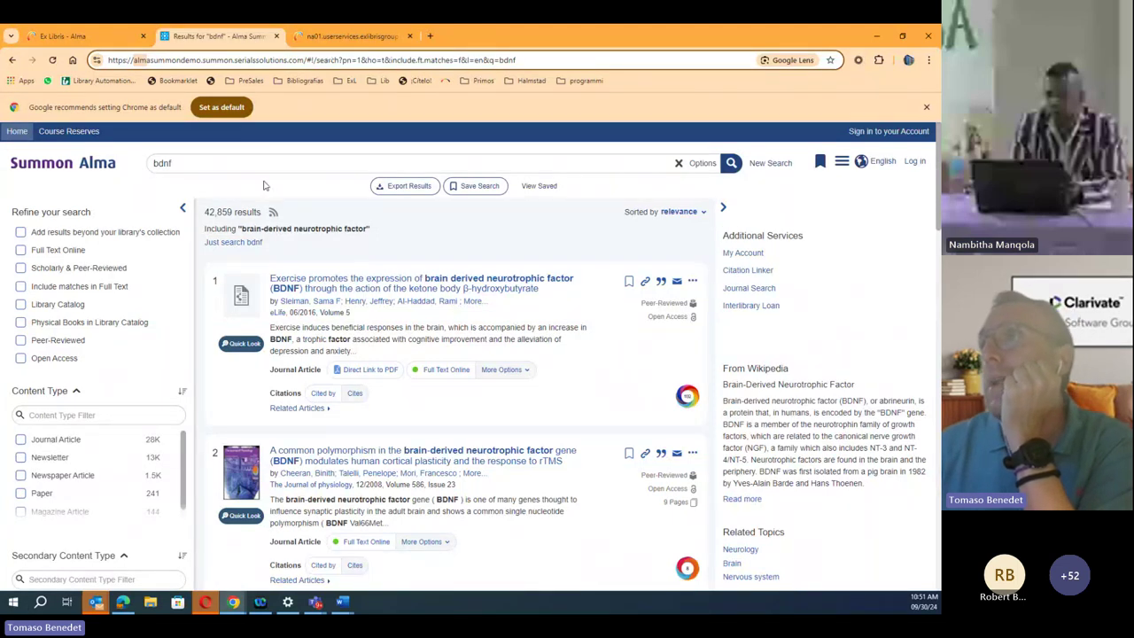
click(197, 165)
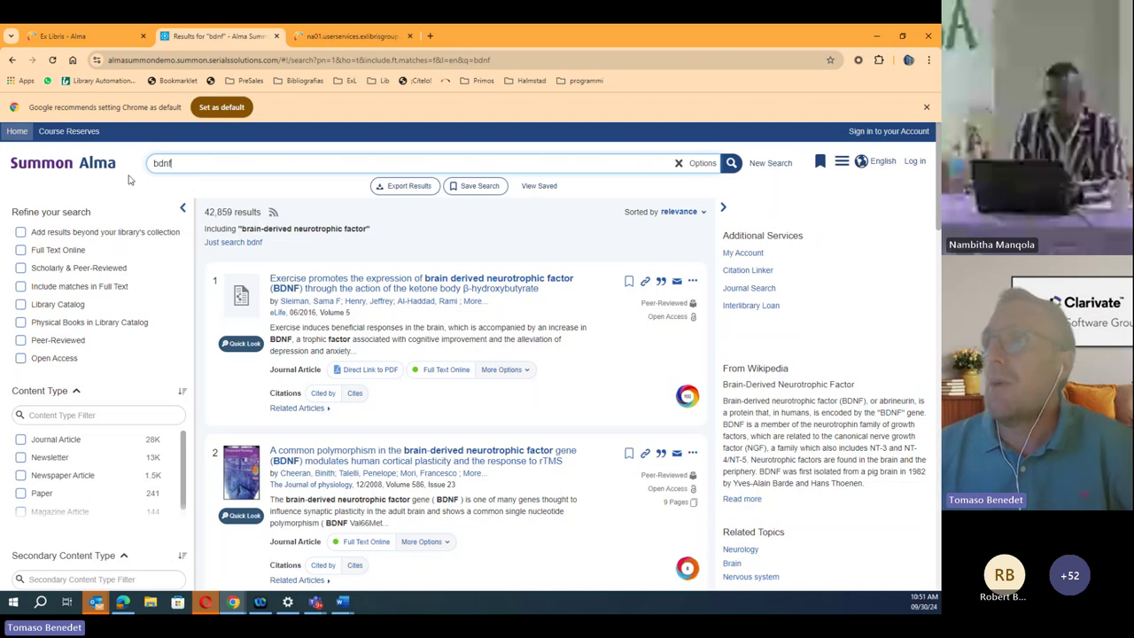
scroll(105, 310, down, 3)
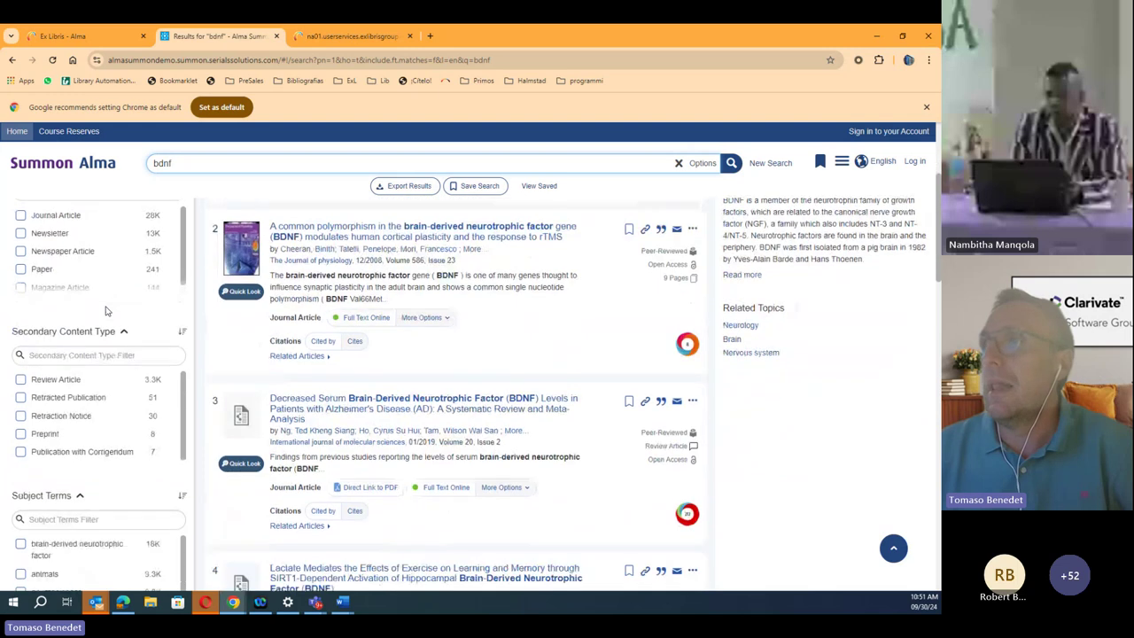
scroll(105, 310, down, 2)
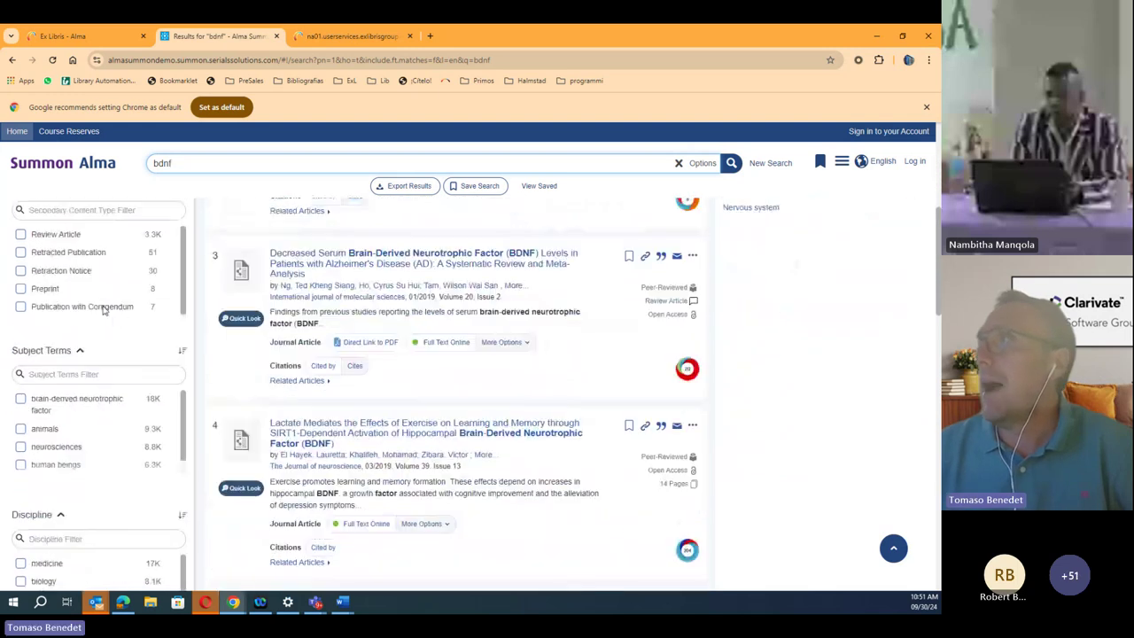
scroll(104, 309, up, 5)
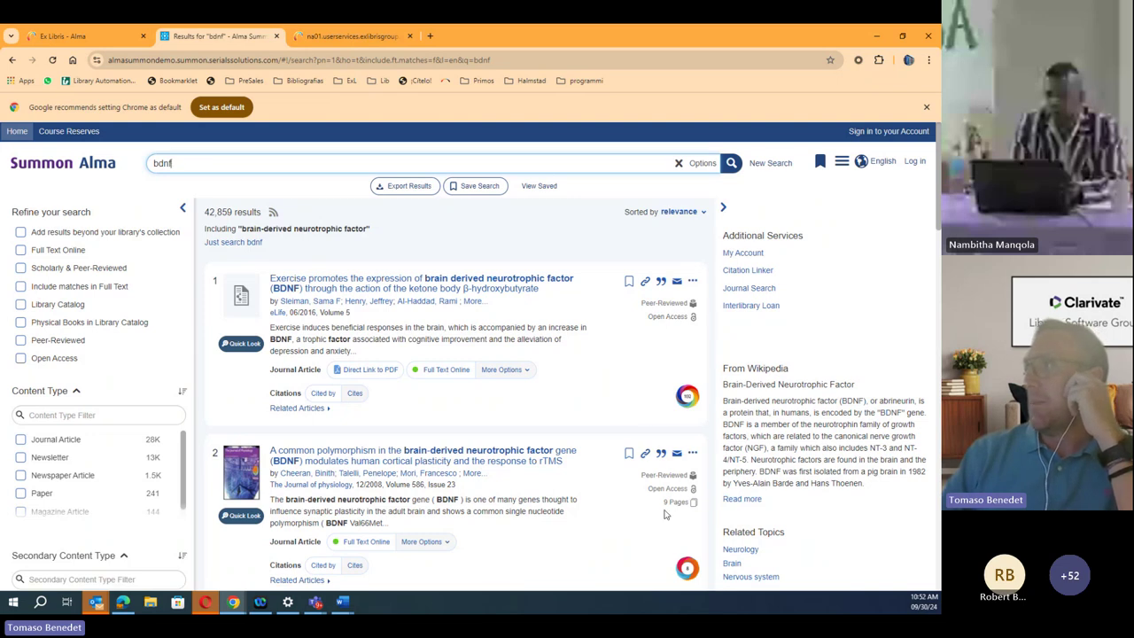
scroll(425, 263, down, 3)
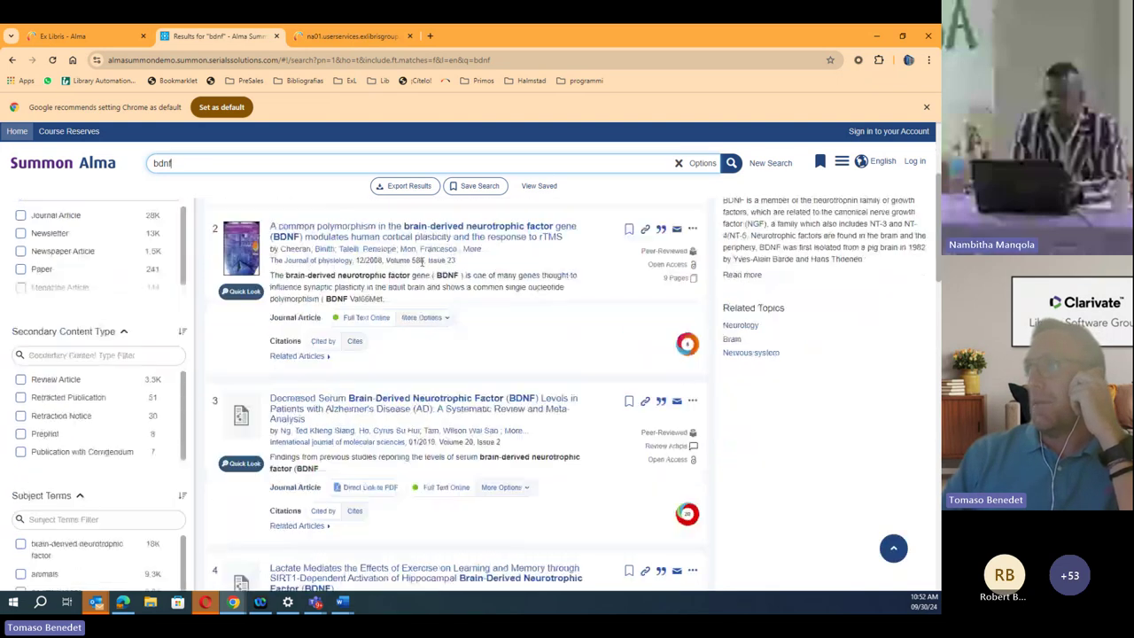
scroll(353, 501, up, 3)
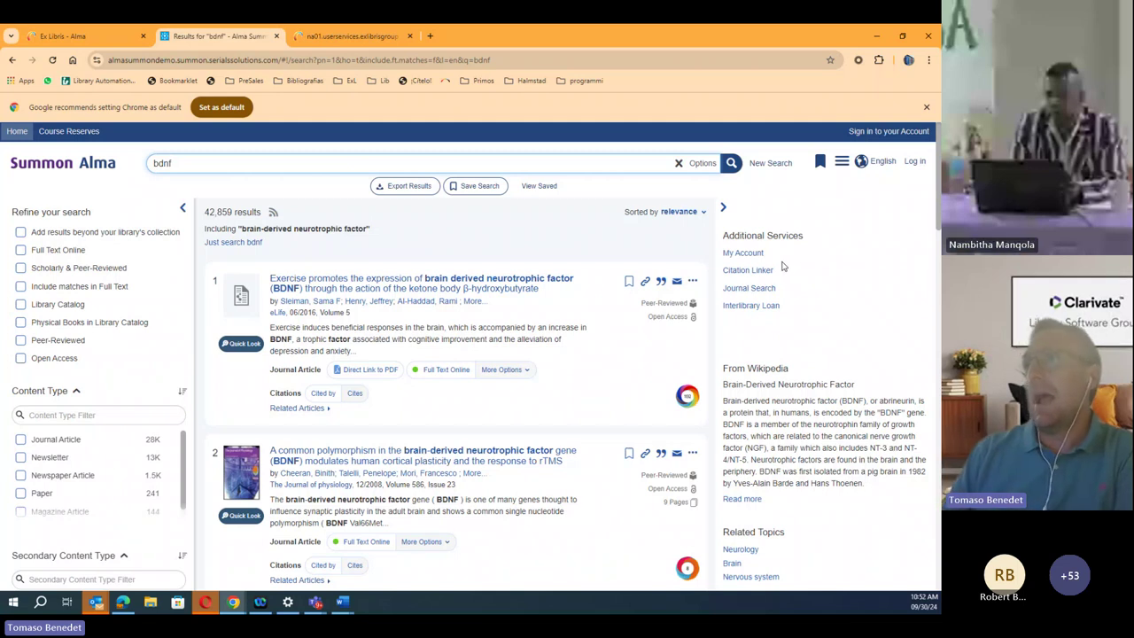
- Preview the first article in Quick Look, reading its abstract, subjects and record details, and close the preview
click(241, 344)
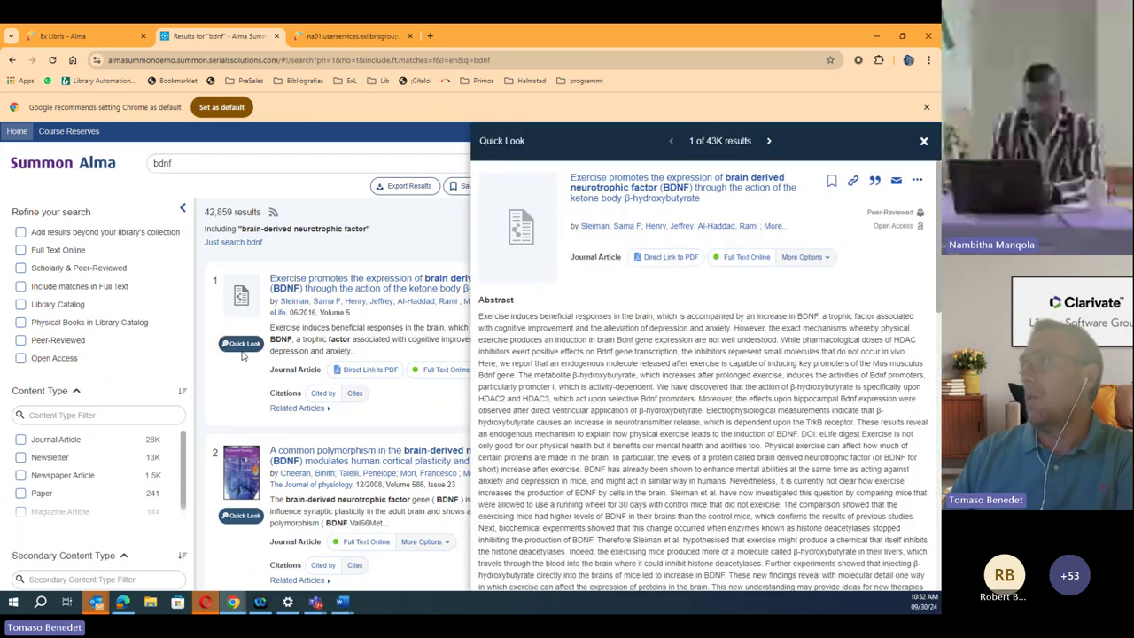
scroll(589, 383, down, 5)
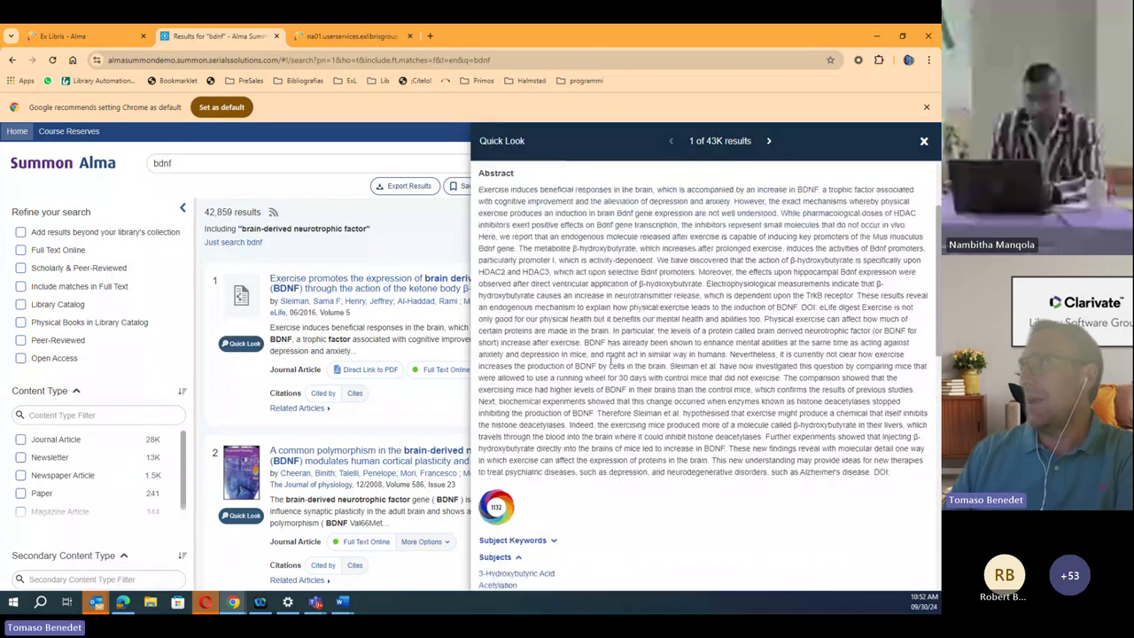
scroll(610, 360, down, 5)
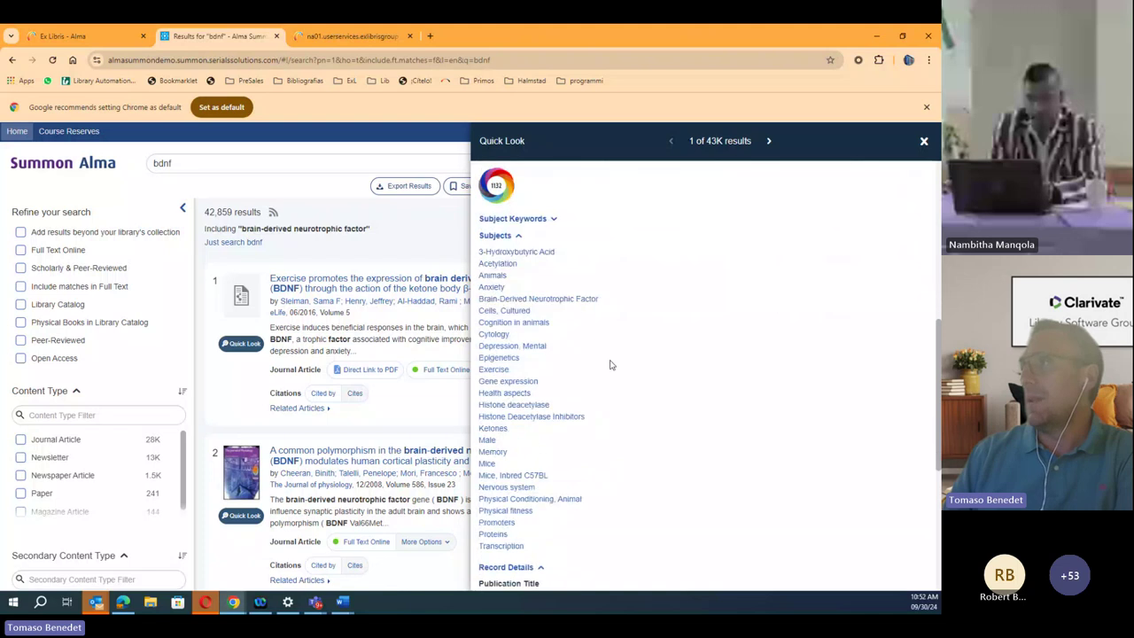
scroll(603, 364, down, 1)
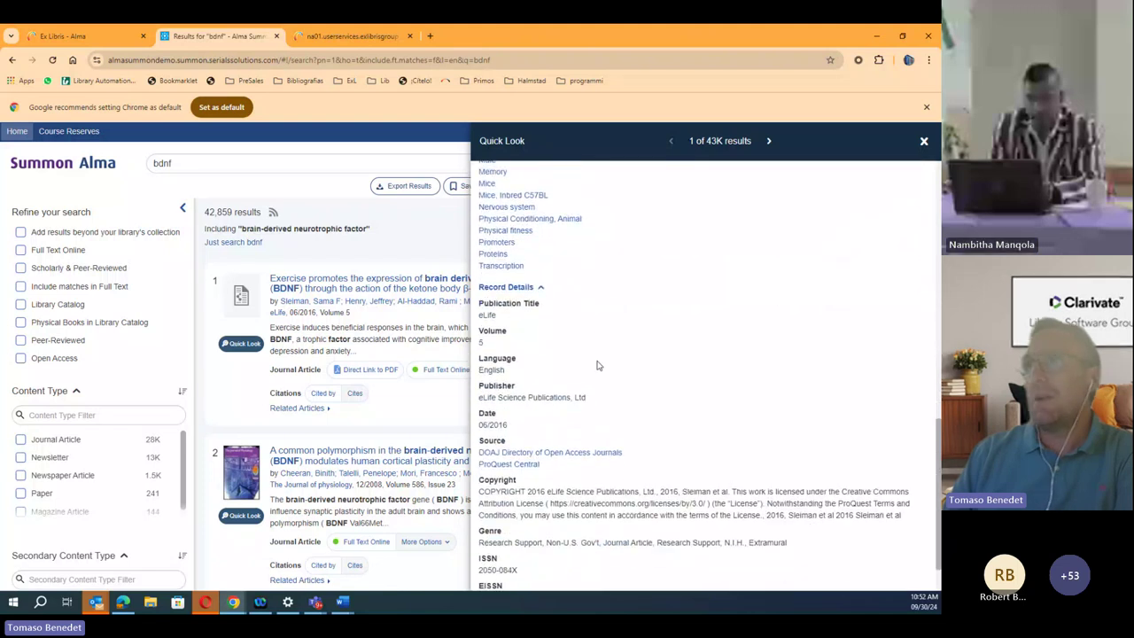
click(106, 325)
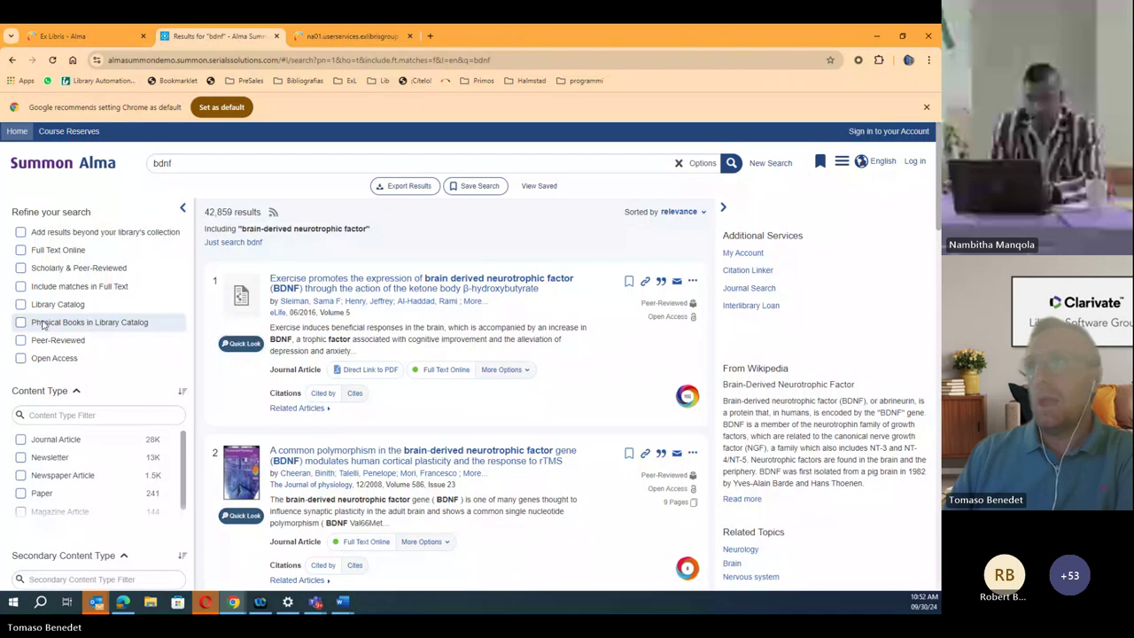
- Limit the results to Physical Books in Library Catalog and search for "history" instead
click(43, 325)
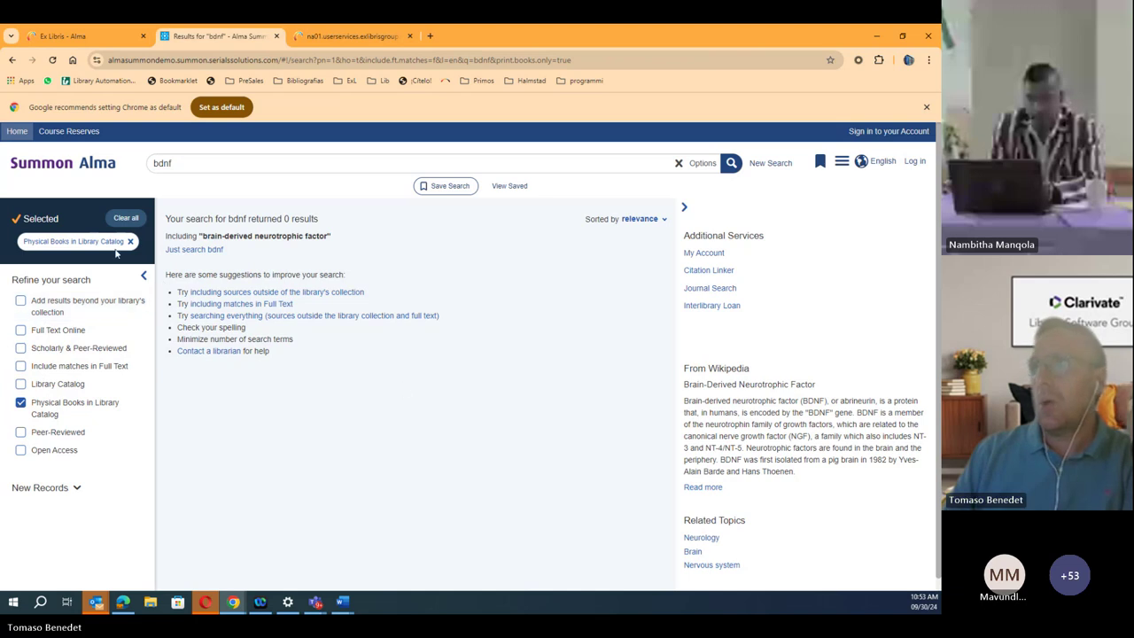
double_click(159, 164)
key(BackSpace)
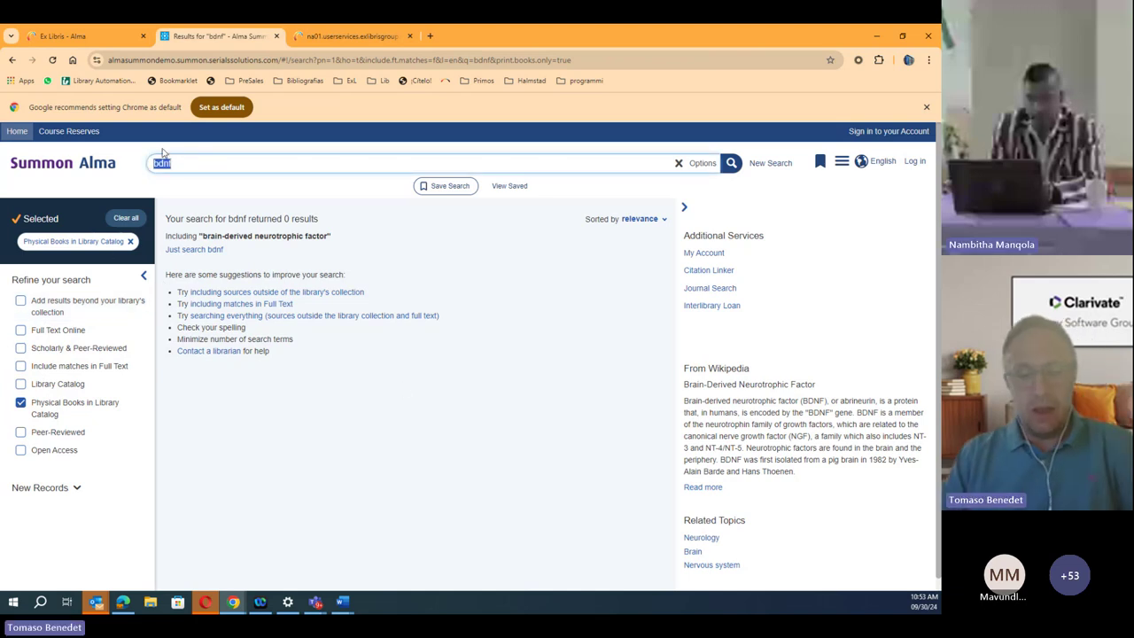
text(history)
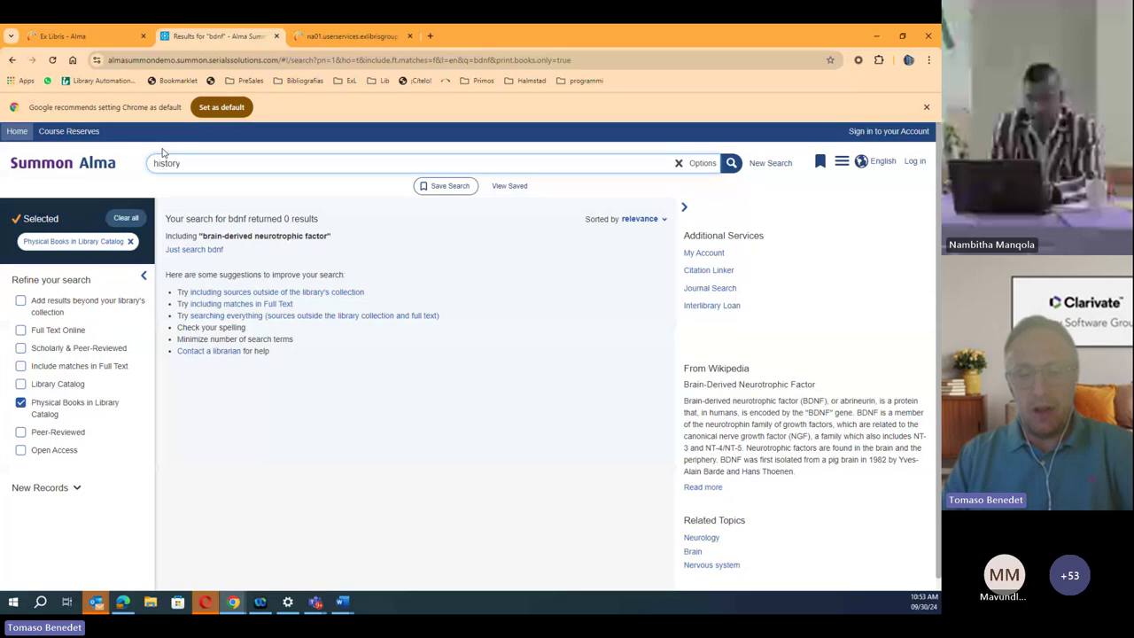
key(Return)
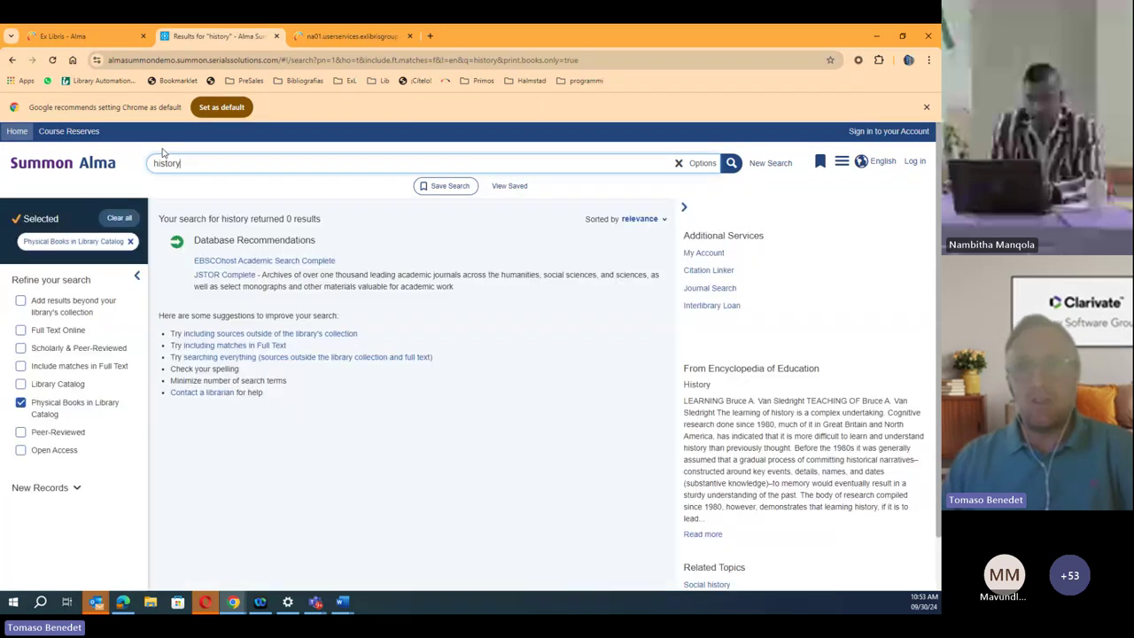
click(731, 164)
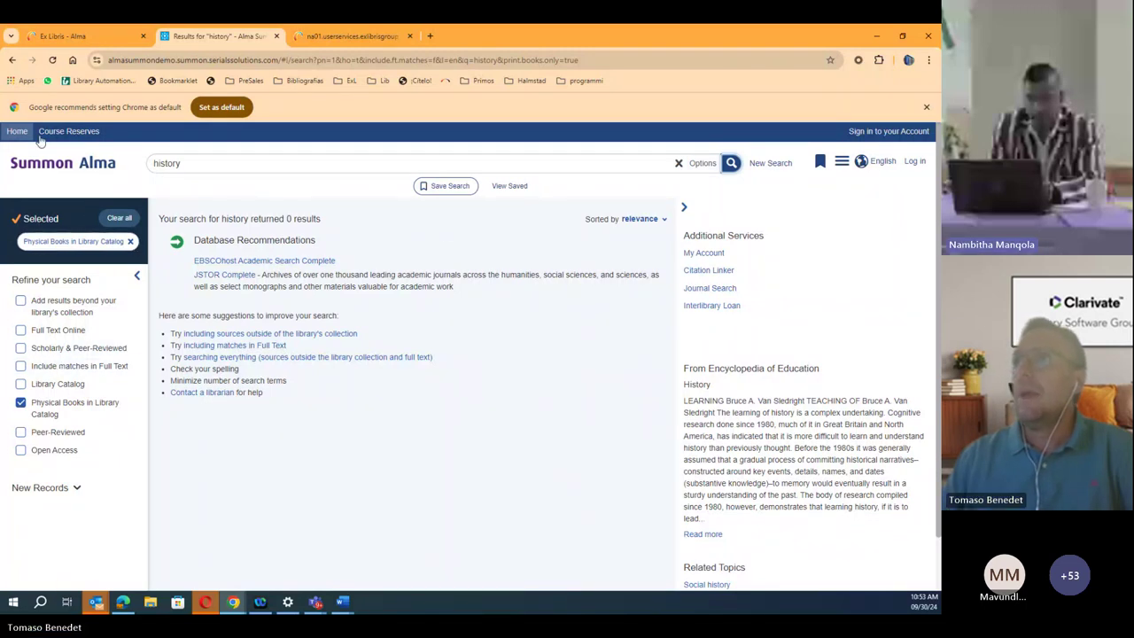
- Go back to the unfiltered "bdnf" search results
drag(204, 165, 141, 171)
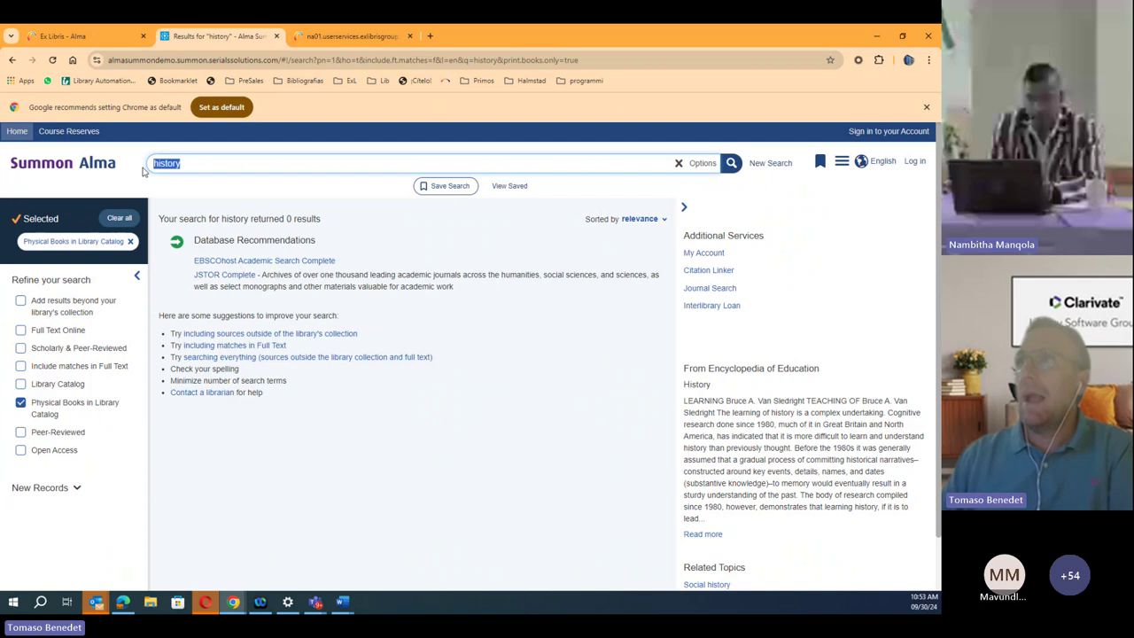
click(13, 59)
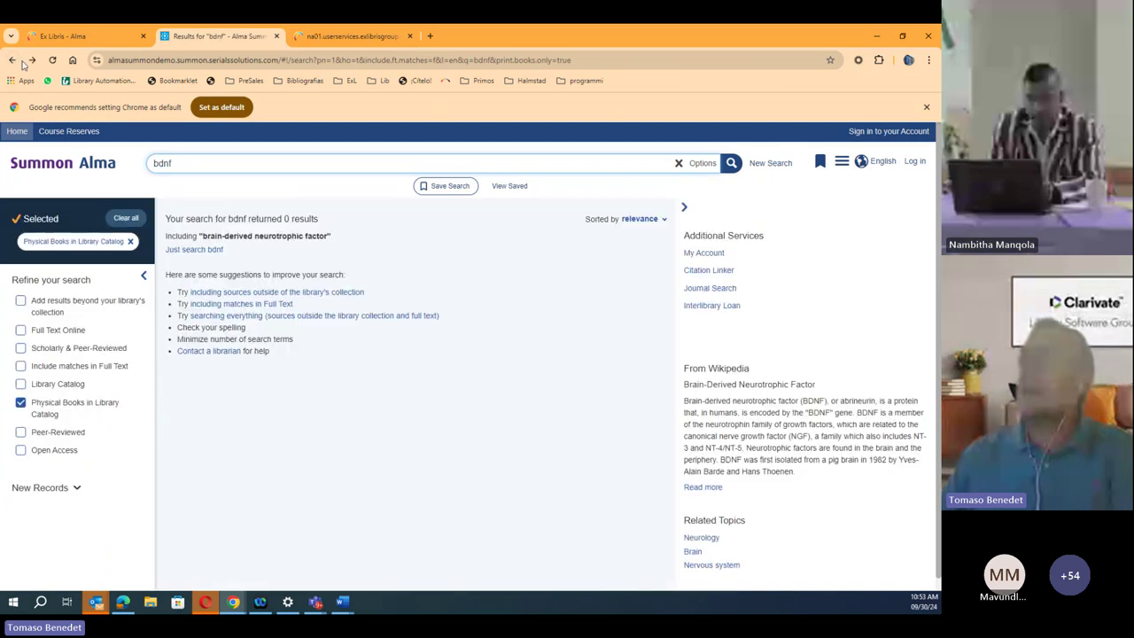
click(12, 59)
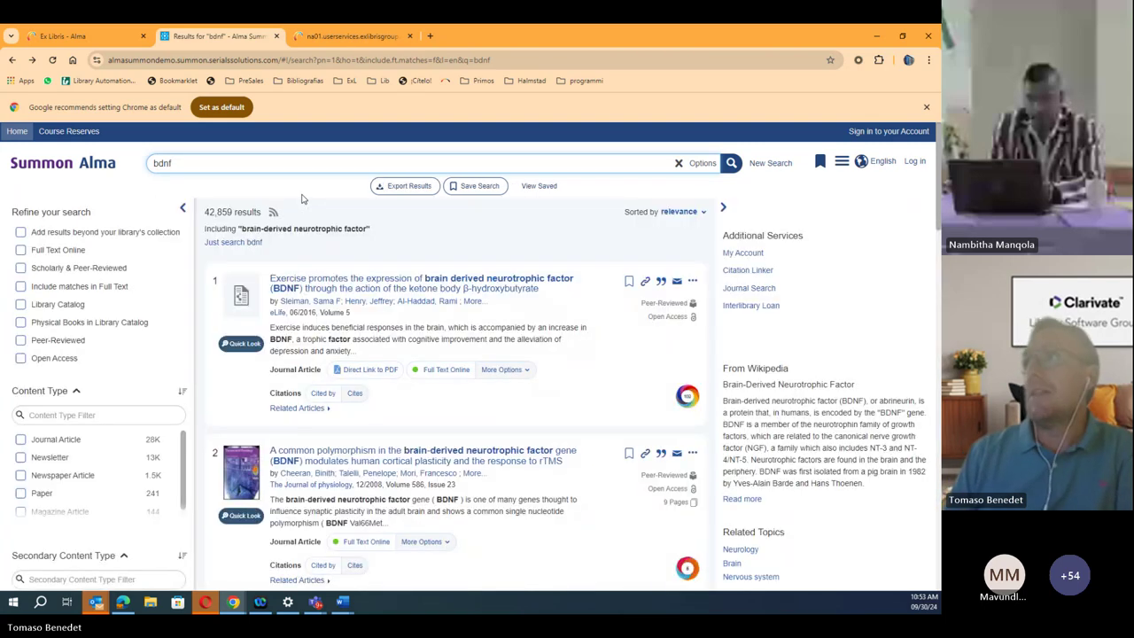
- Sign in to the Summon Alma library account with the saved user ID and password, authorising the autofill with the Windows PIN
click(324, 40)
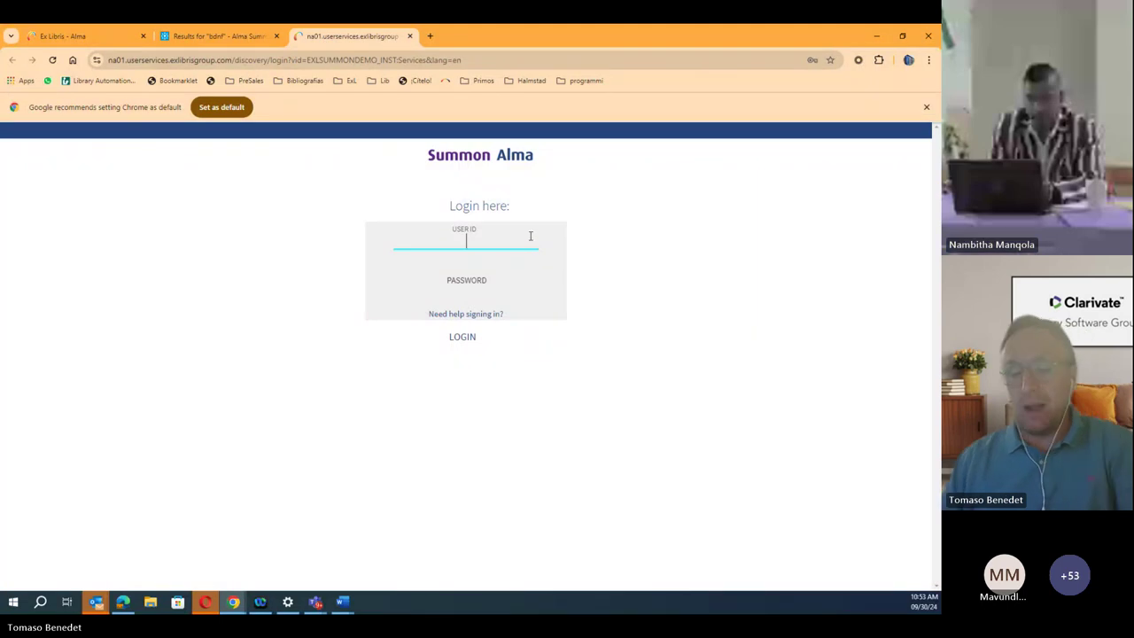
text(ex)
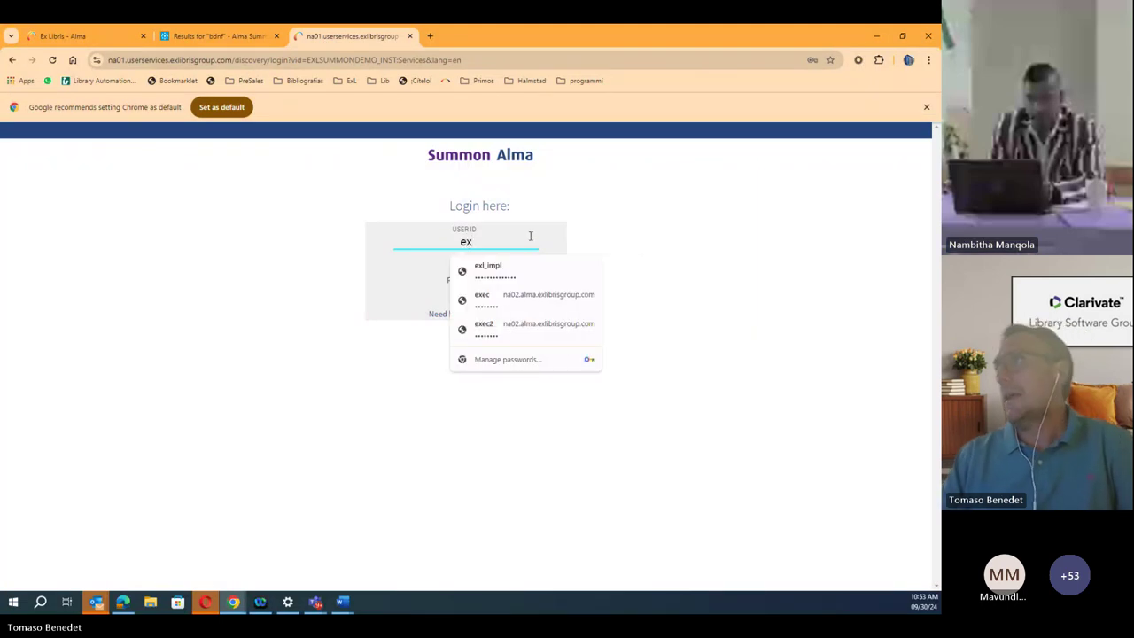
click(485, 291)
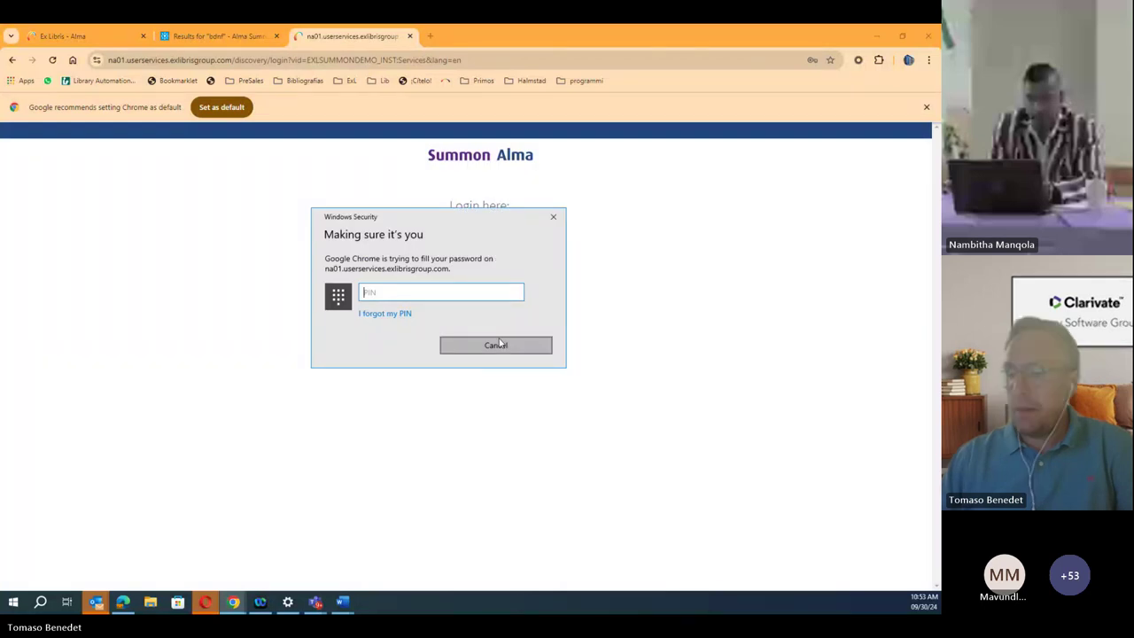
key(Return)
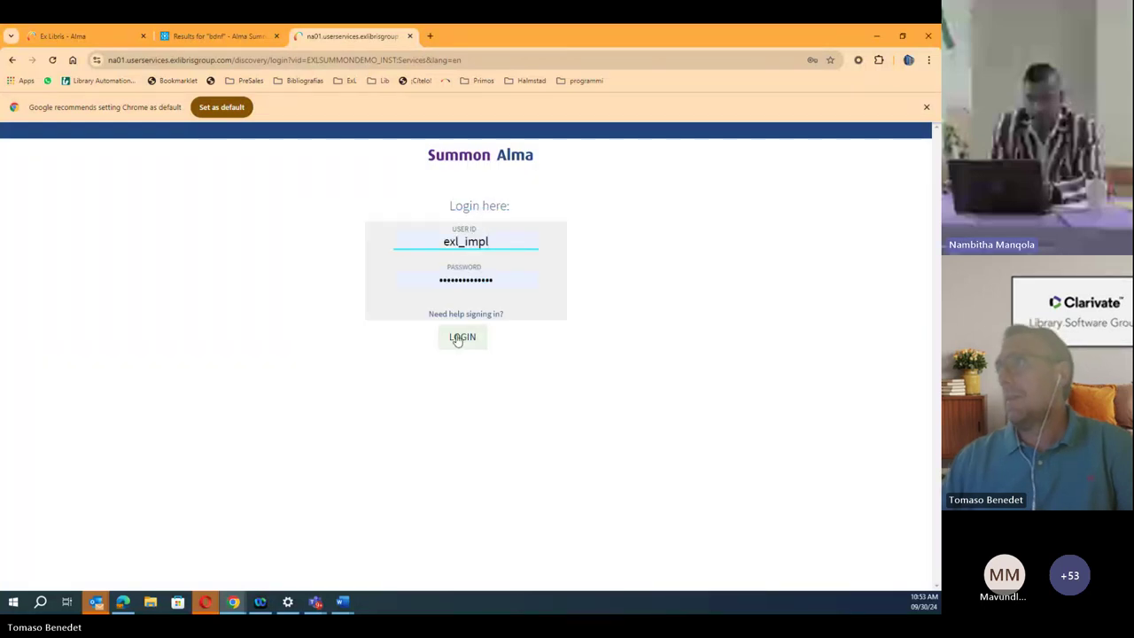
click(465, 340)
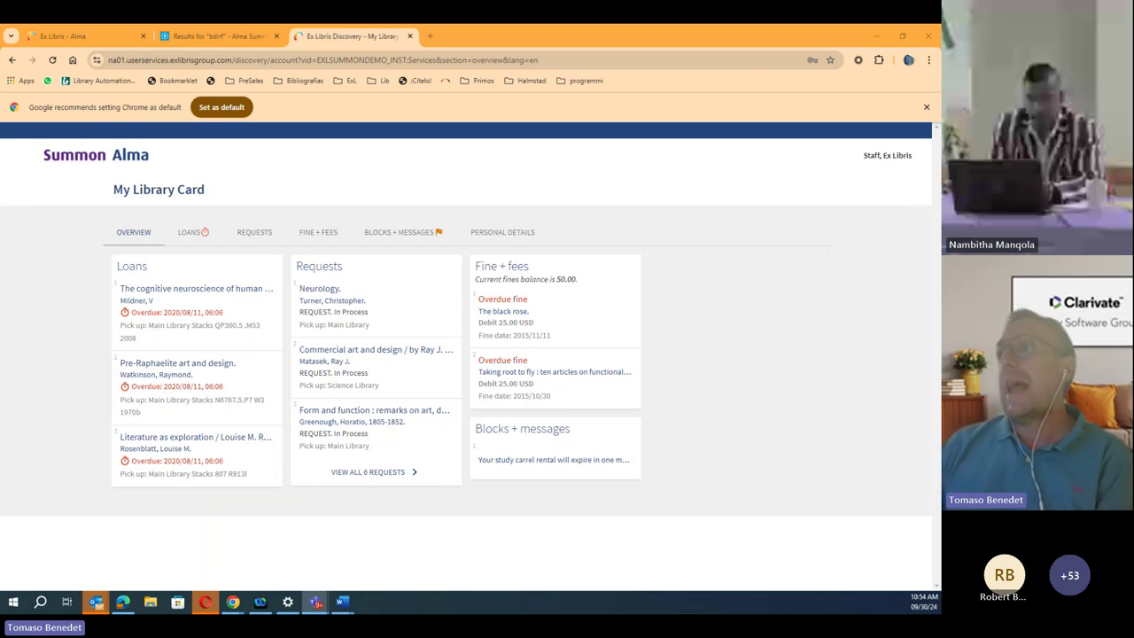
- Review the loans, requests, fines and fees, and blocks and messages in My Library Card
click(182, 238)
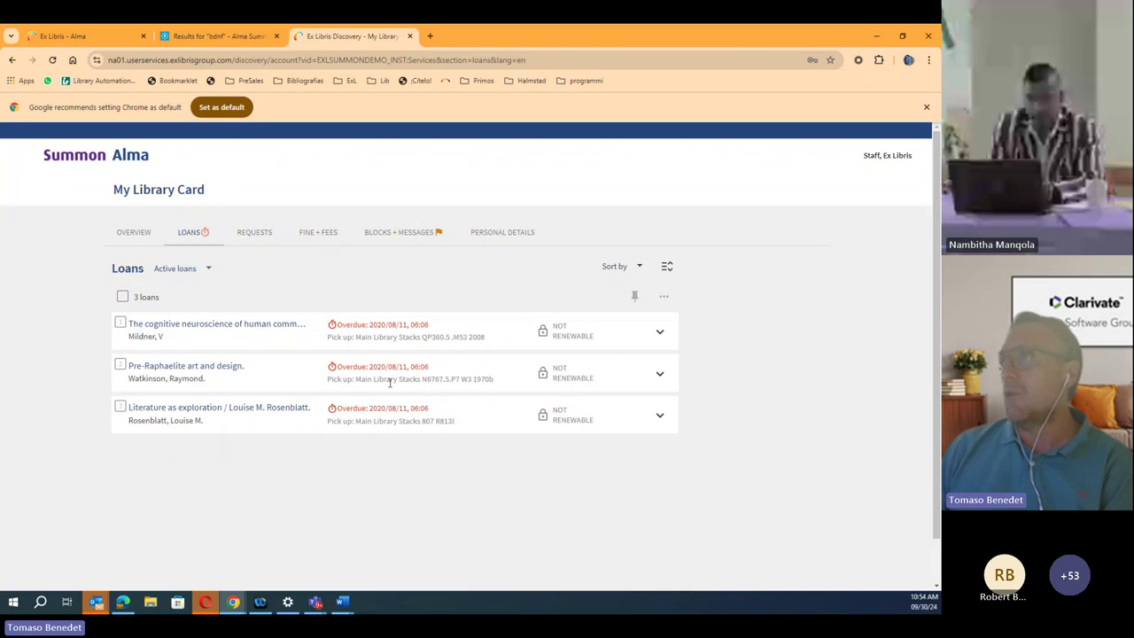
click(256, 233)
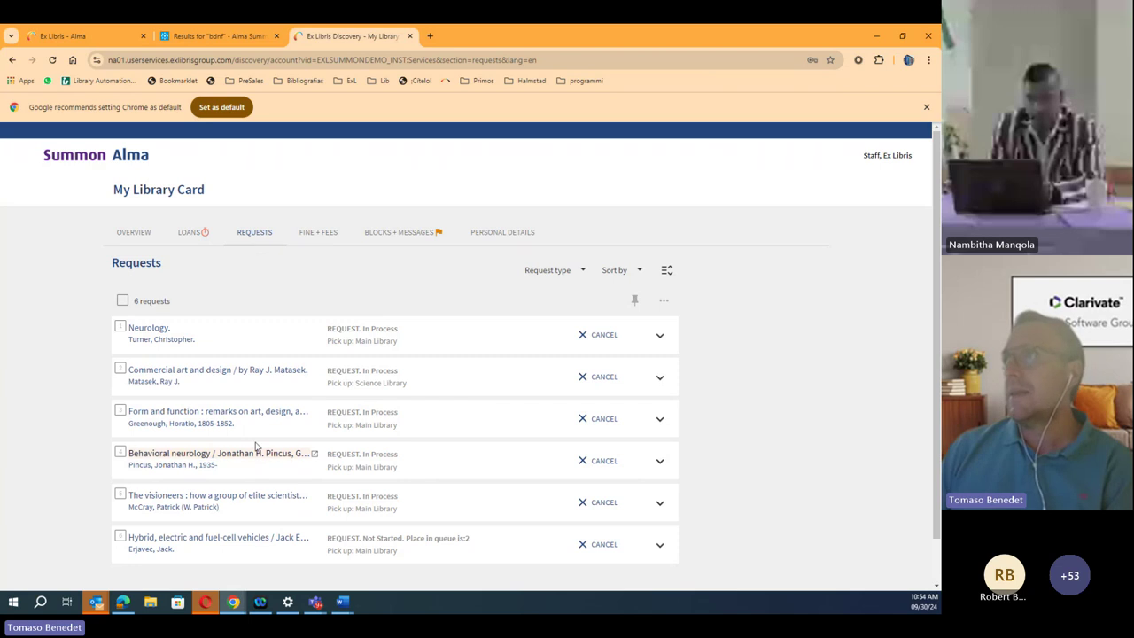
click(325, 235)
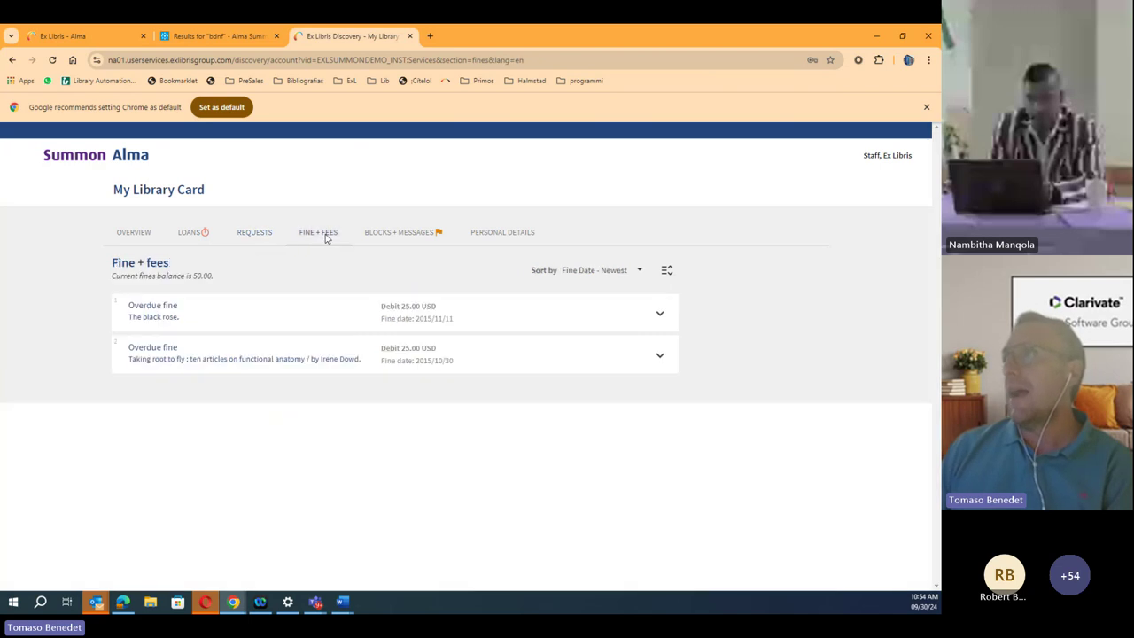
click(398, 239)
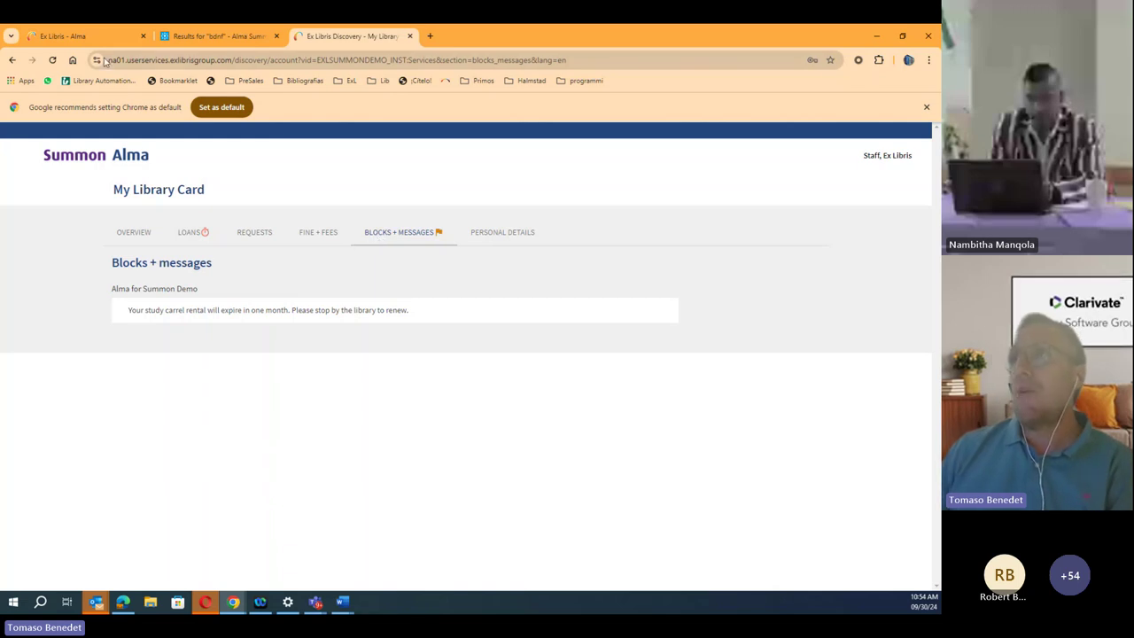
click(211, 36)
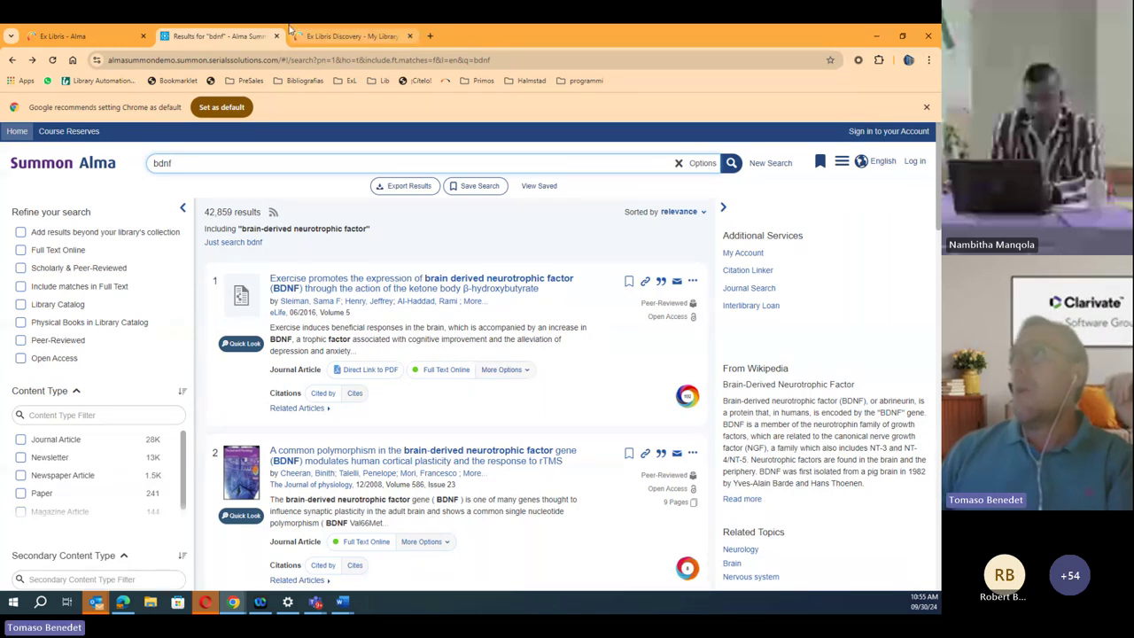
click(353, 35)
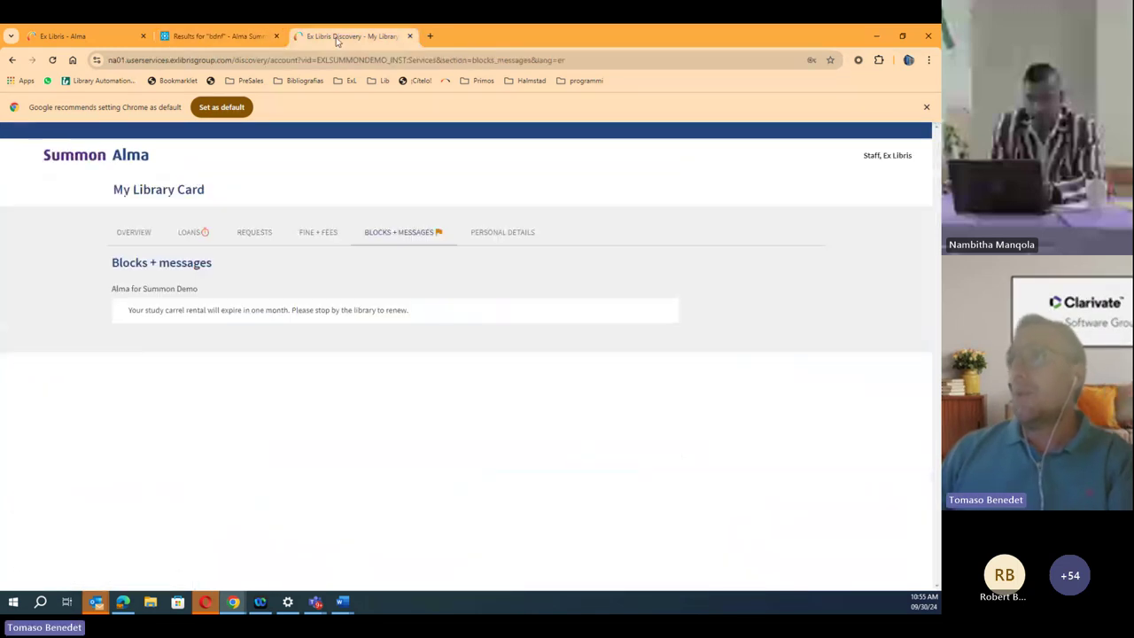
- Return to the overview of the patron's account in My Library Card
click(134, 240)
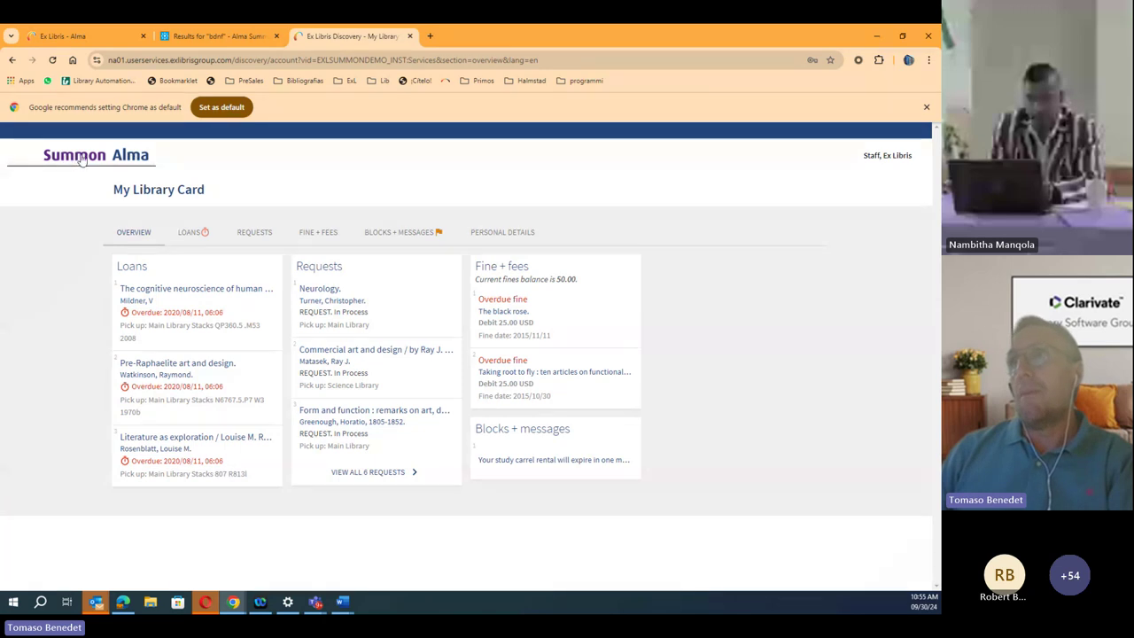
- Switch to Alma and open the default Services view for editing in the Discovery view configuration
click(97, 39)
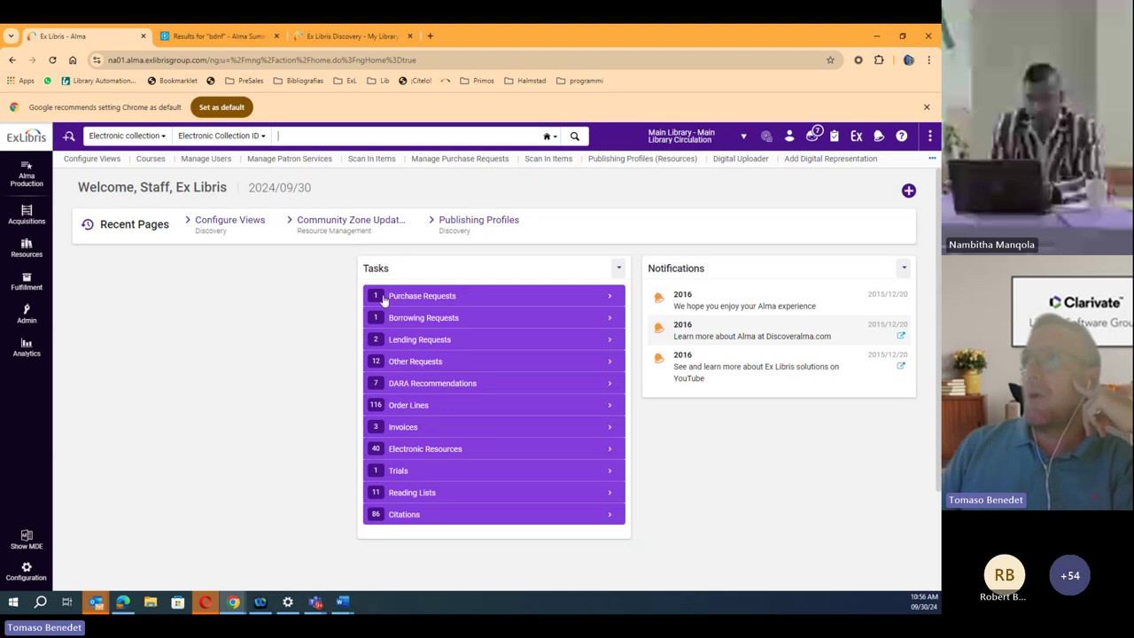
click(26, 572)
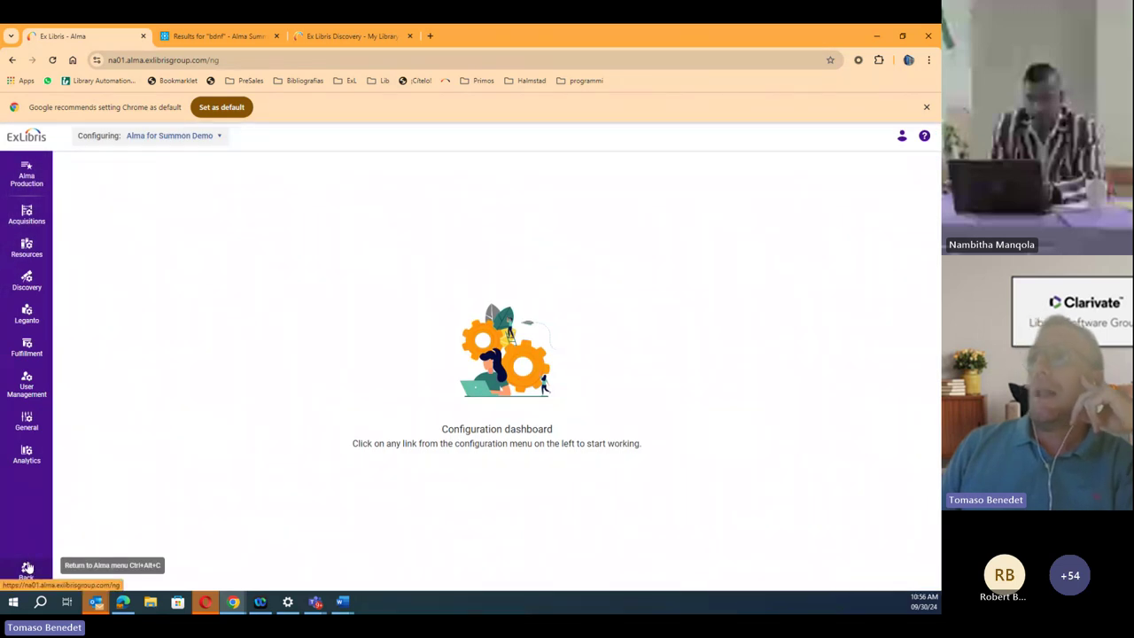
click(29, 285)
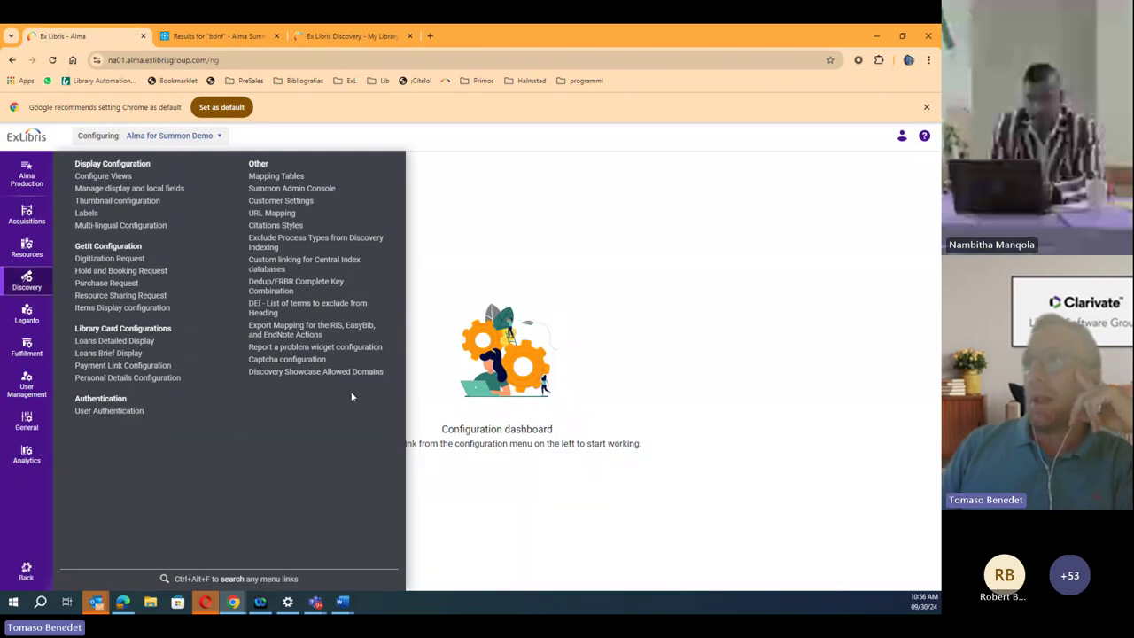
click(118, 178)
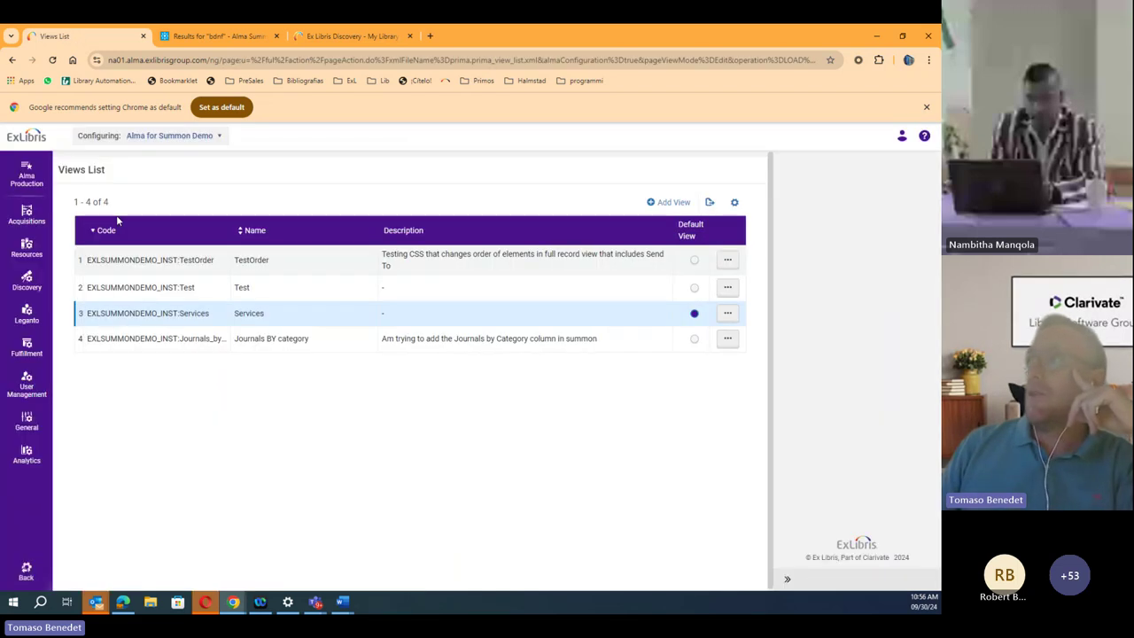
click(728, 316)
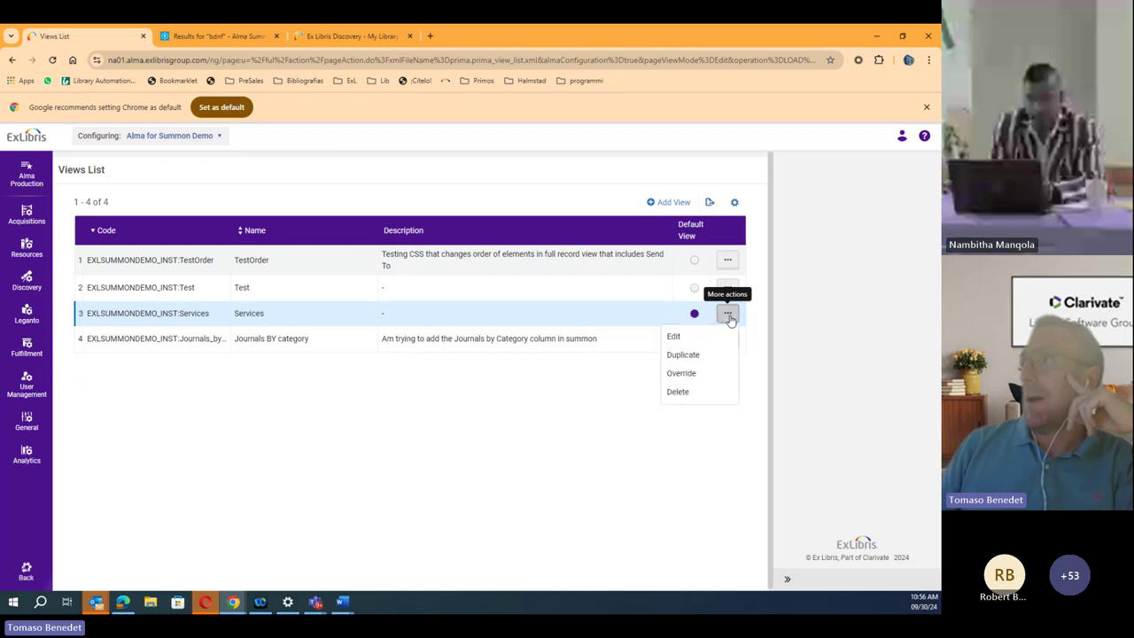
click(676, 336)
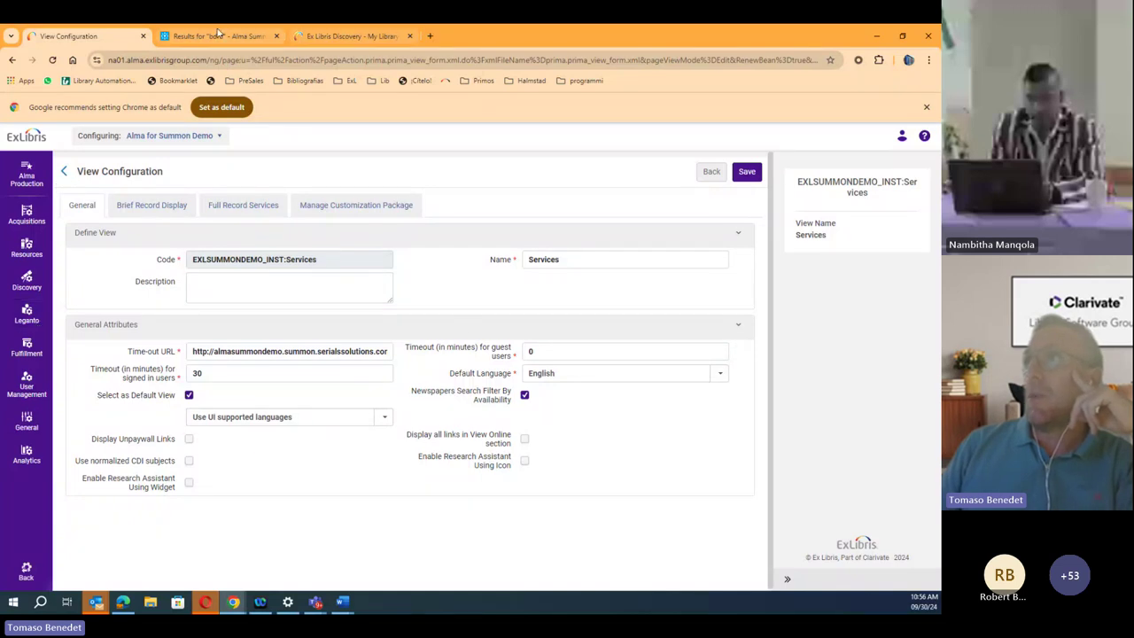
- Review the Services view's general attributes, brief record display, full record services and customization package settings
mouse_move(212, 39)
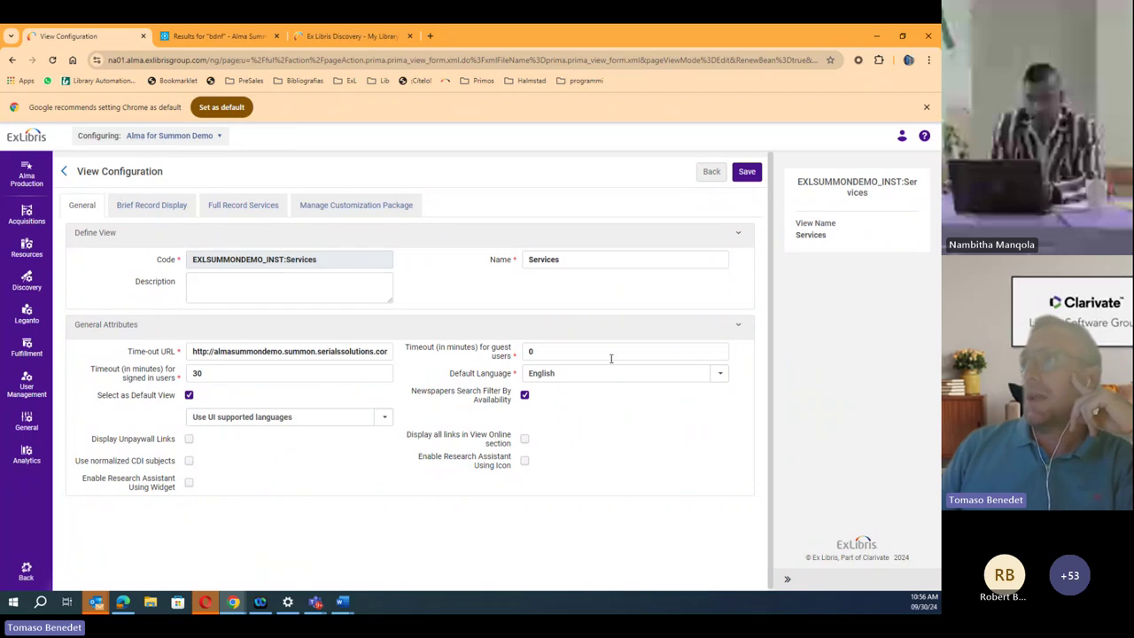
click(159, 208)
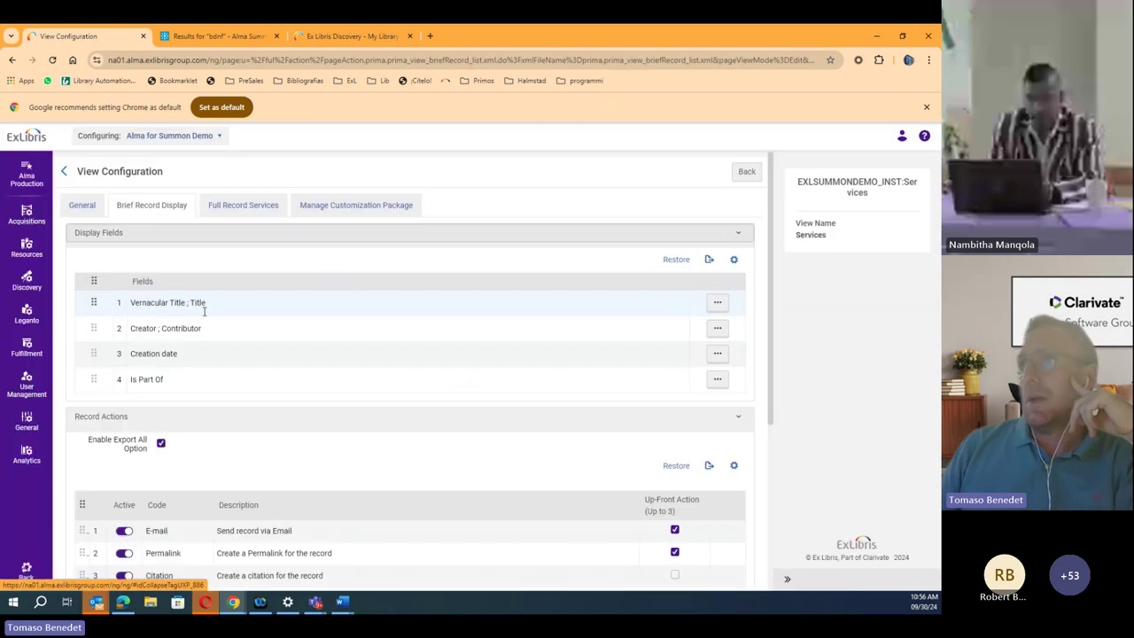
scroll(249, 357, down, 3)
scroll(249, 354, up, 3)
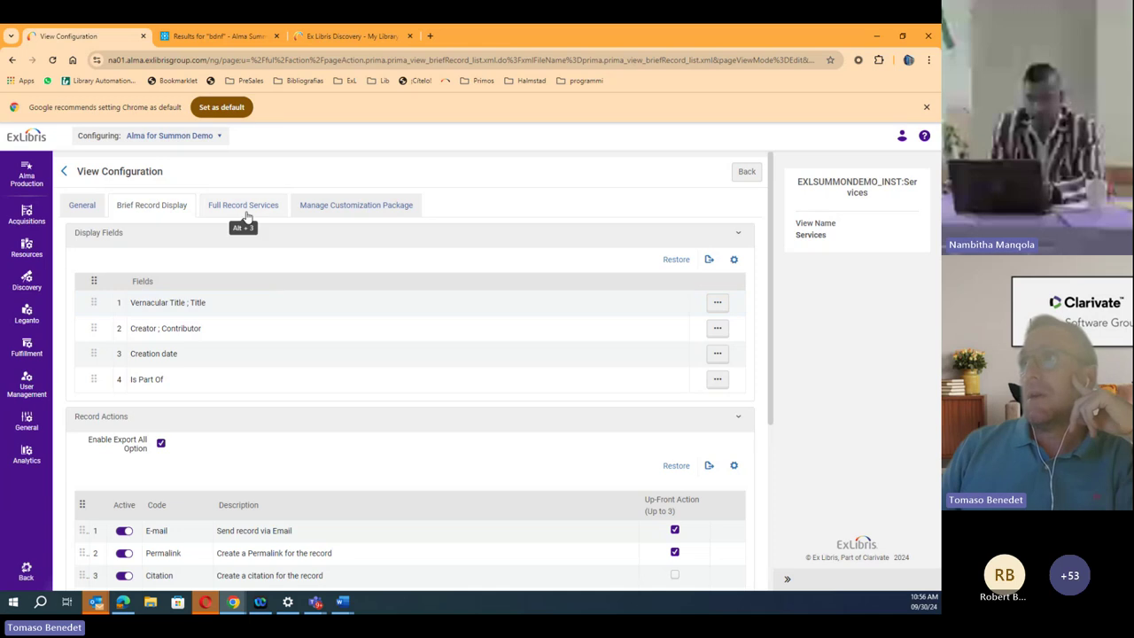
click(246, 208)
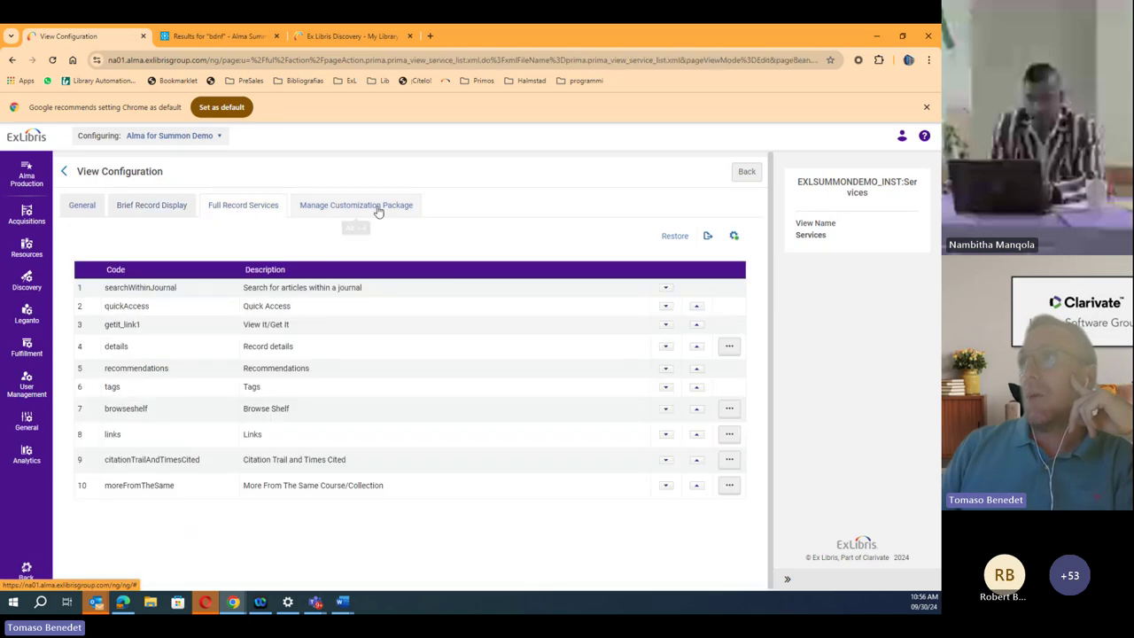
click(377, 211)
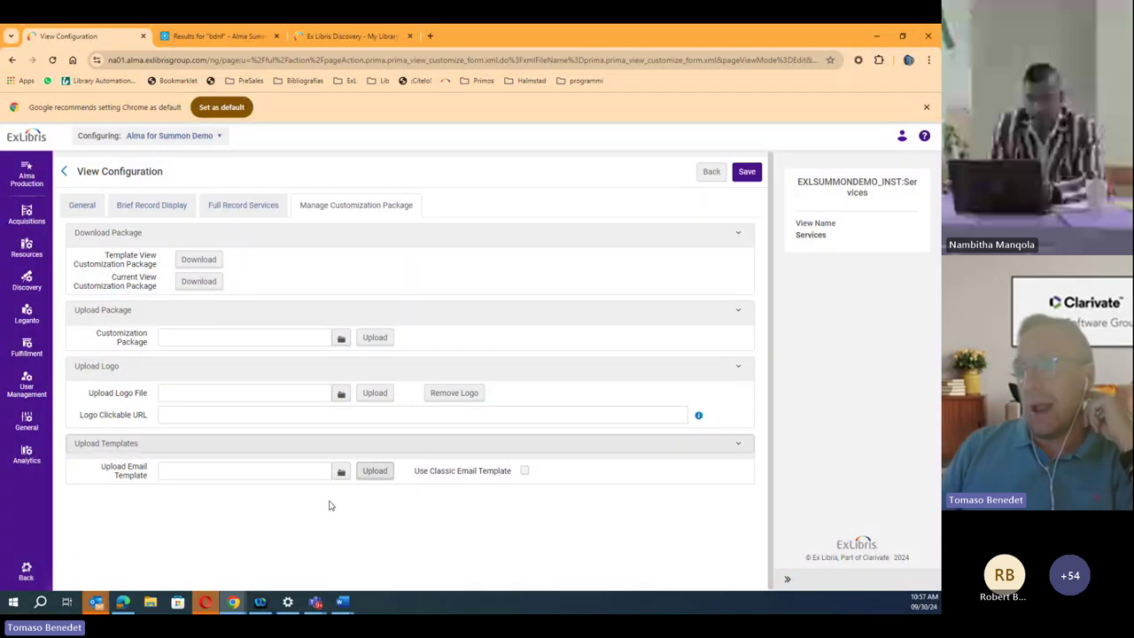
- Return to the Alma home page and examine the breakdown of the Electronic Resources tasks
click(26, 574)
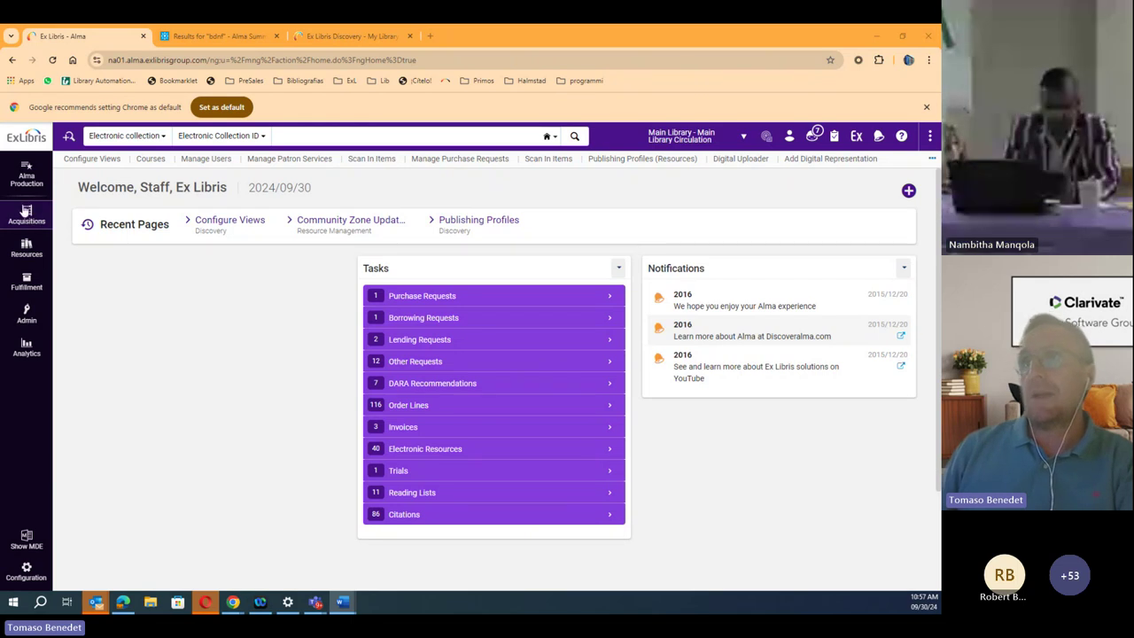
click(33, 279)
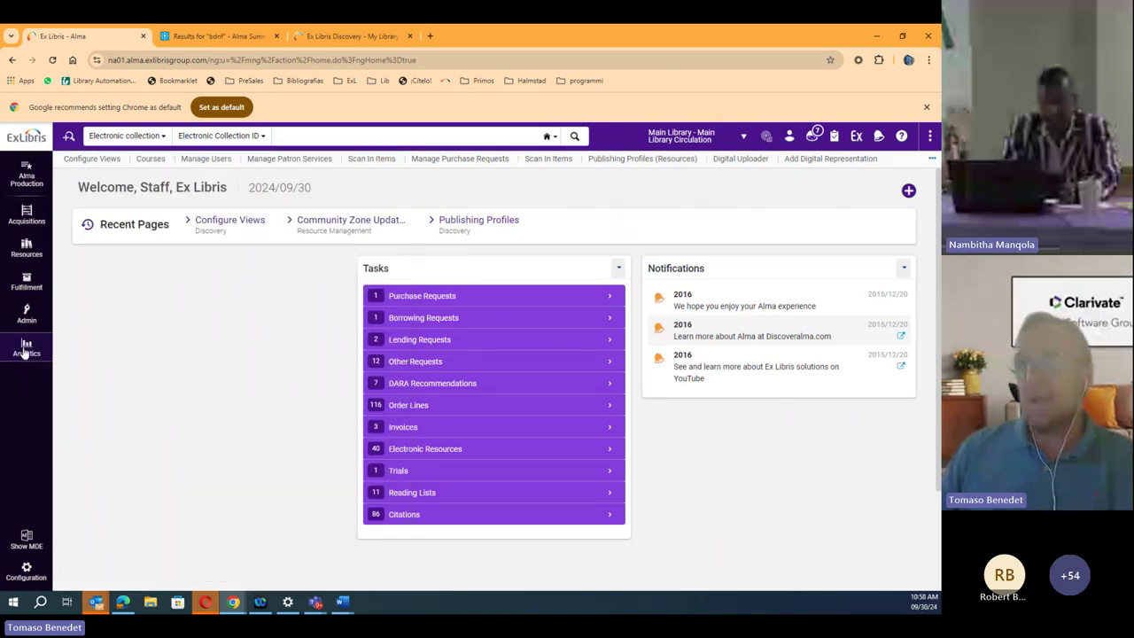
click(35, 221)
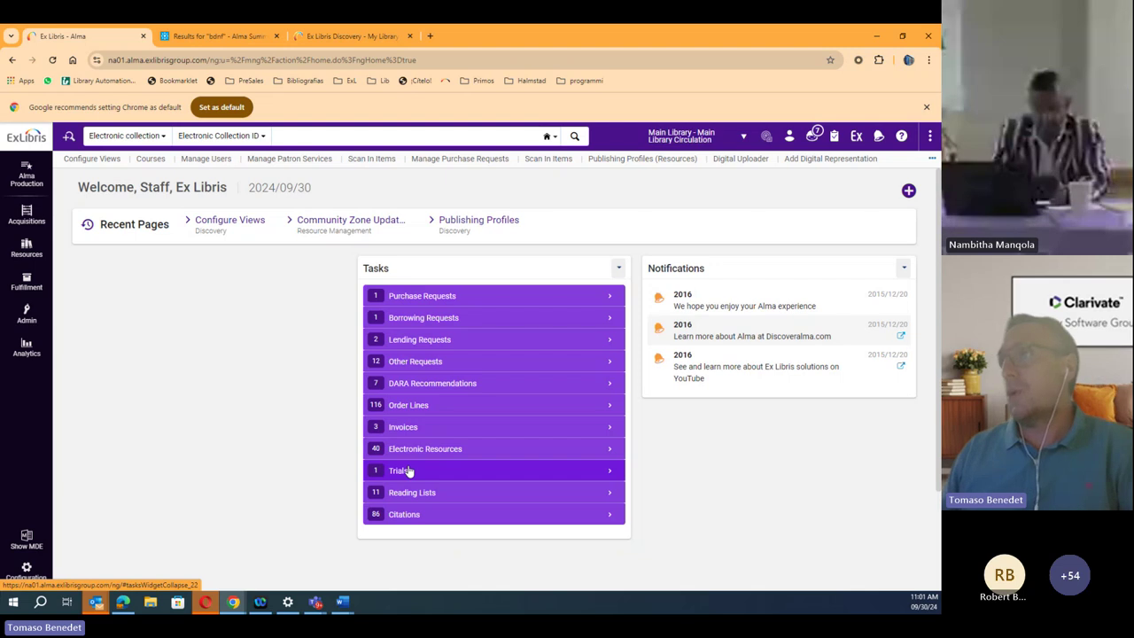
click(544, 452)
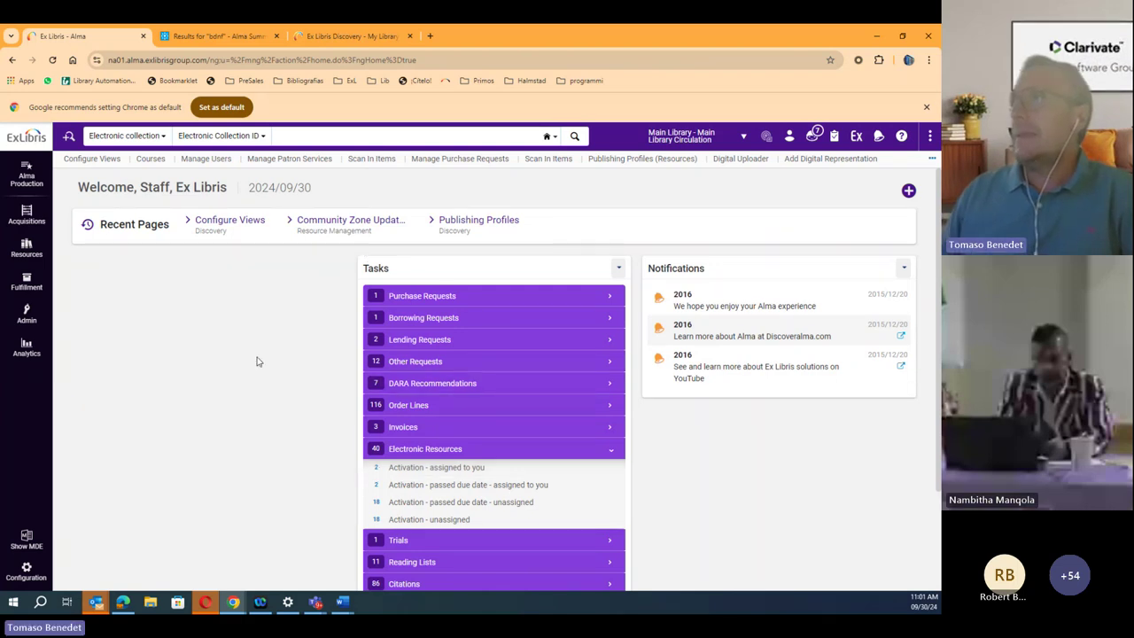
click(611, 452)
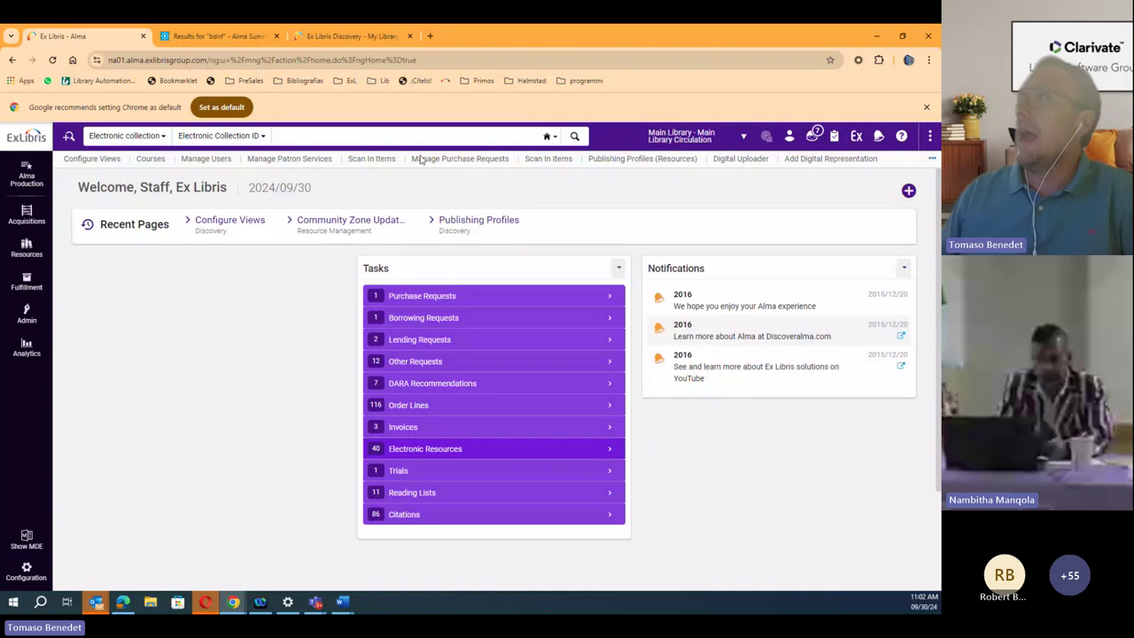
- Look through the searchable record types and set the Alma search to All titles
click(146, 136)
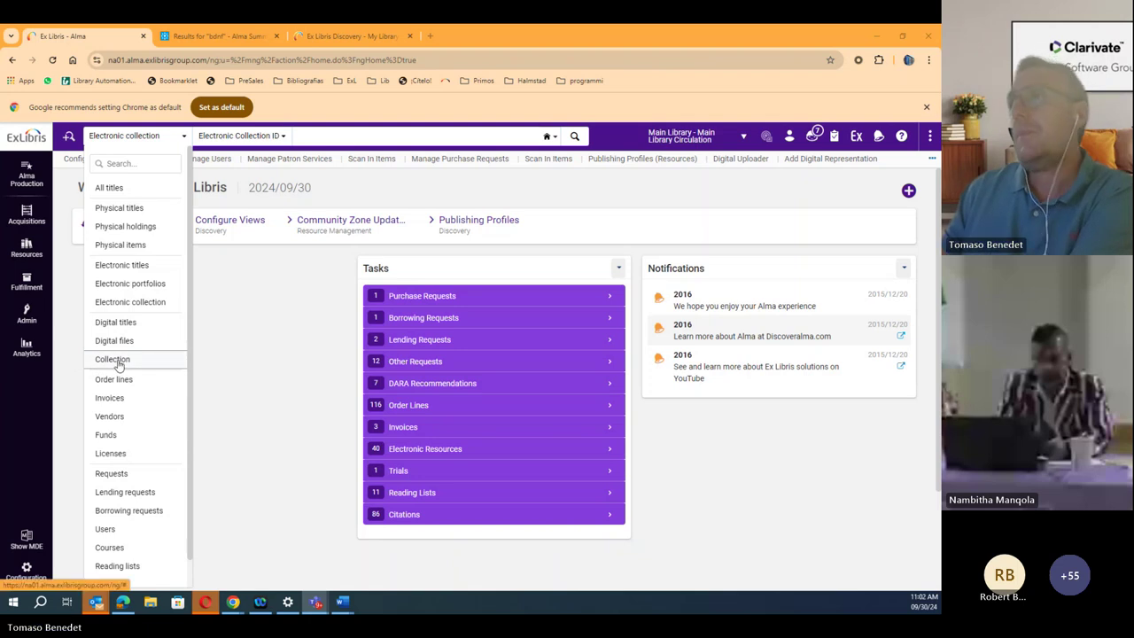
scroll(119, 365, down, 1)
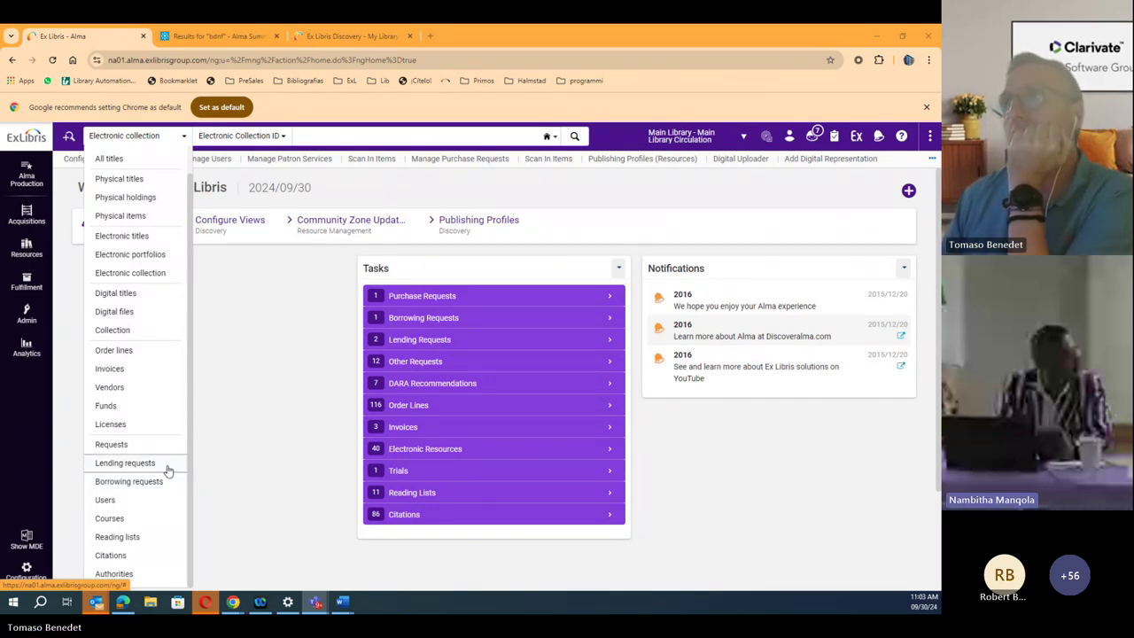
click(129, 164)
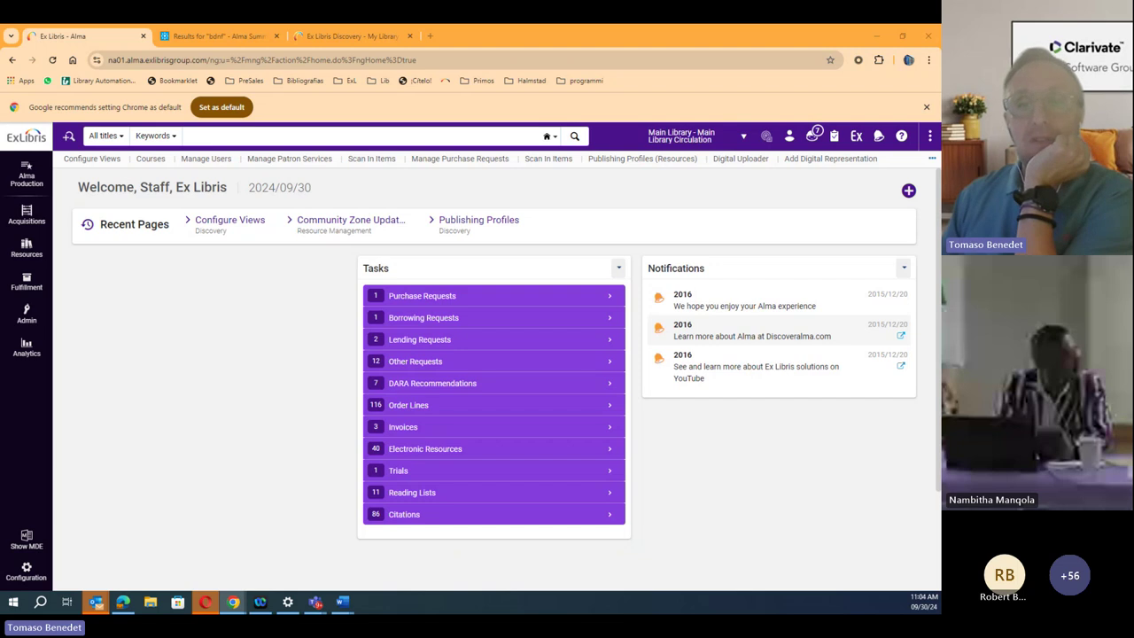
key(alt+Tab)
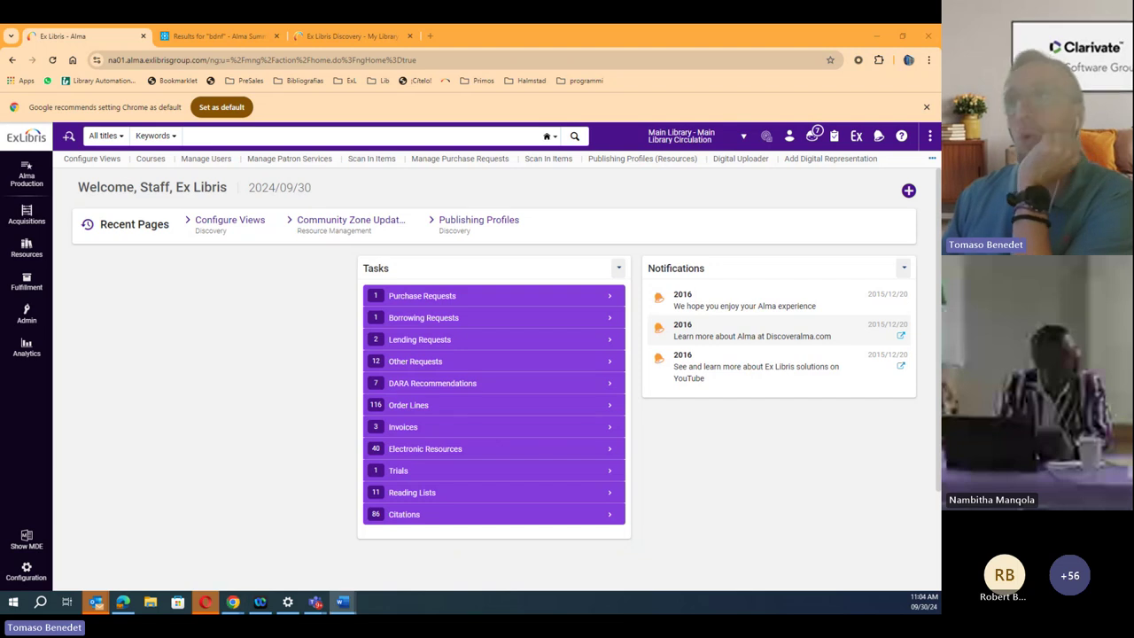
- Examine the search indexes available for All titles, keeping Keywords selected
click(215, 137)
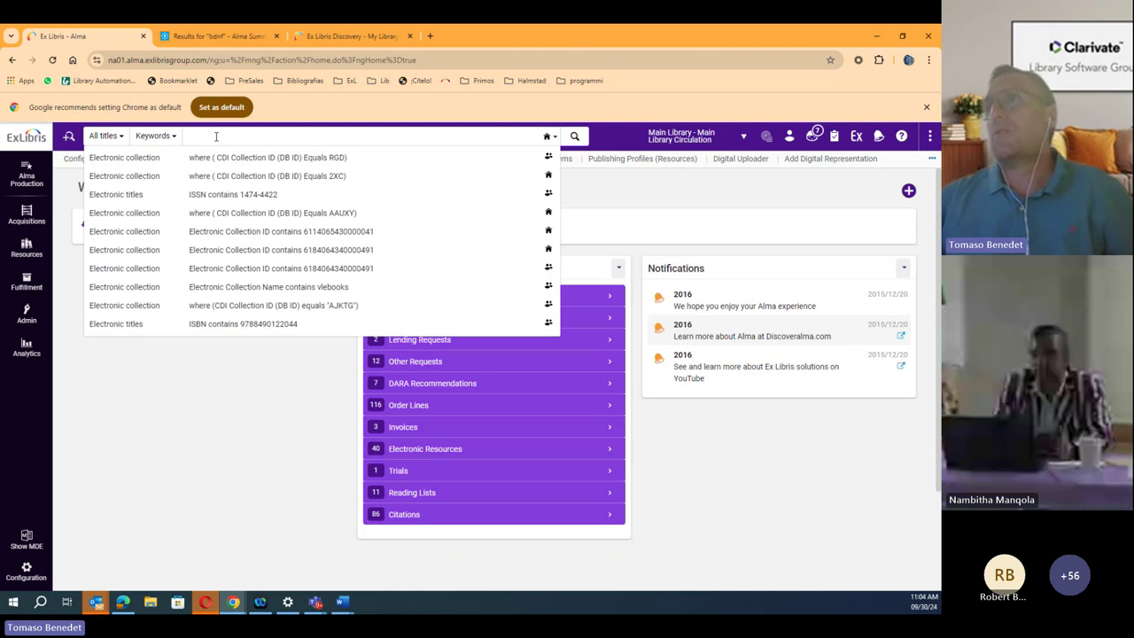
click(164, 137)
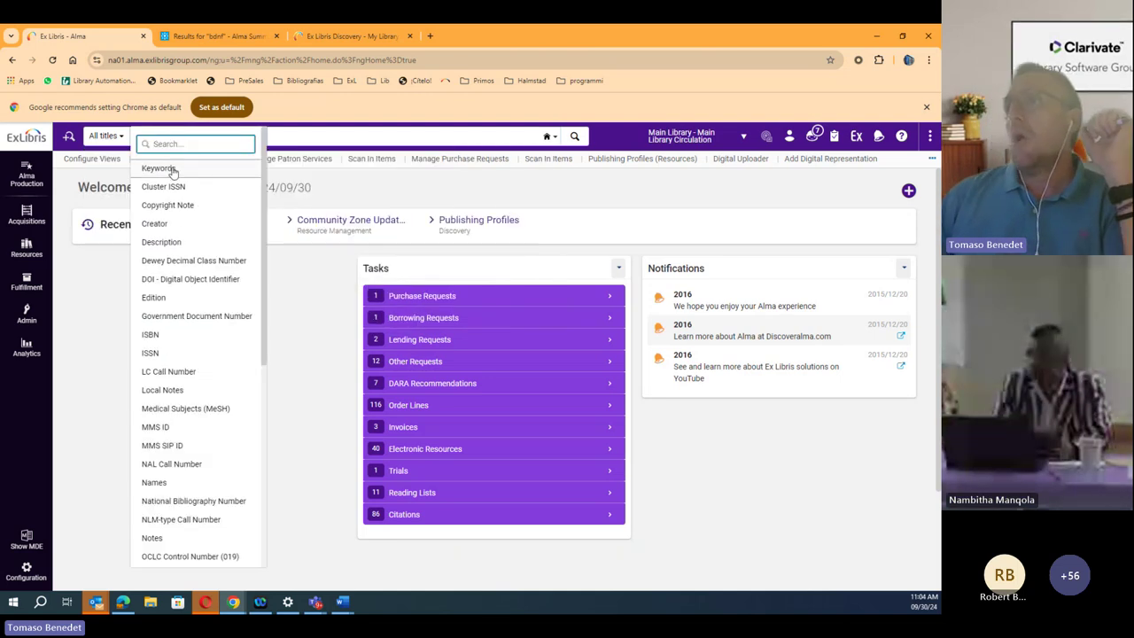
scroll(177, 206, down, 1)
scroll(179, 206, down, 5)
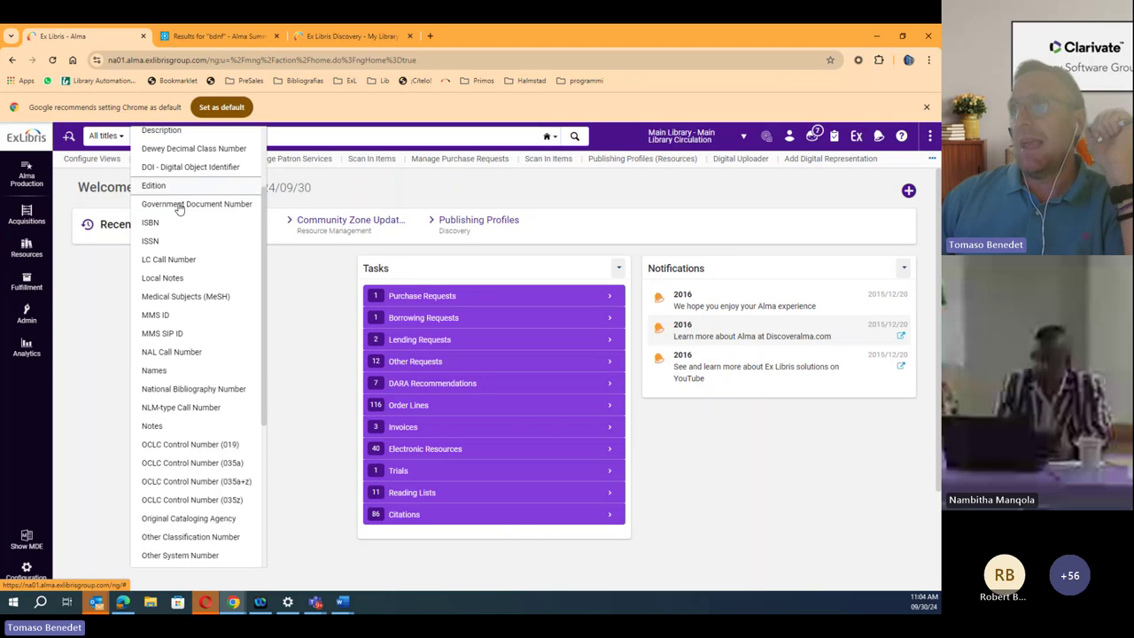
scroll(179, 208, down, 1)
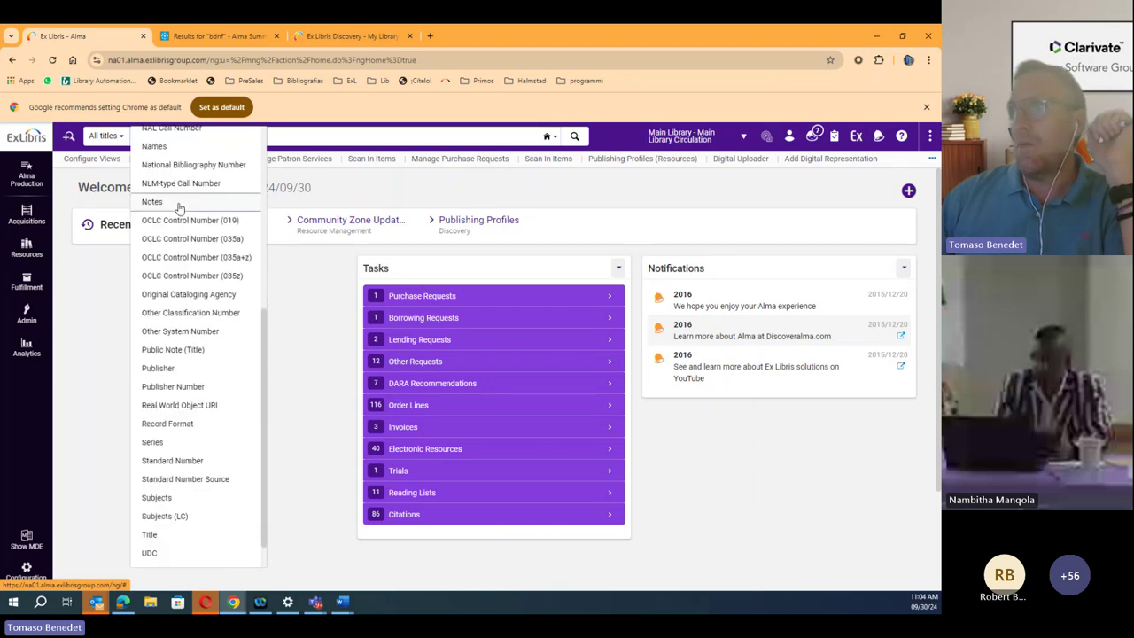
scroll(179, 207, down, 1)
scroll(179, 208, up, 12)
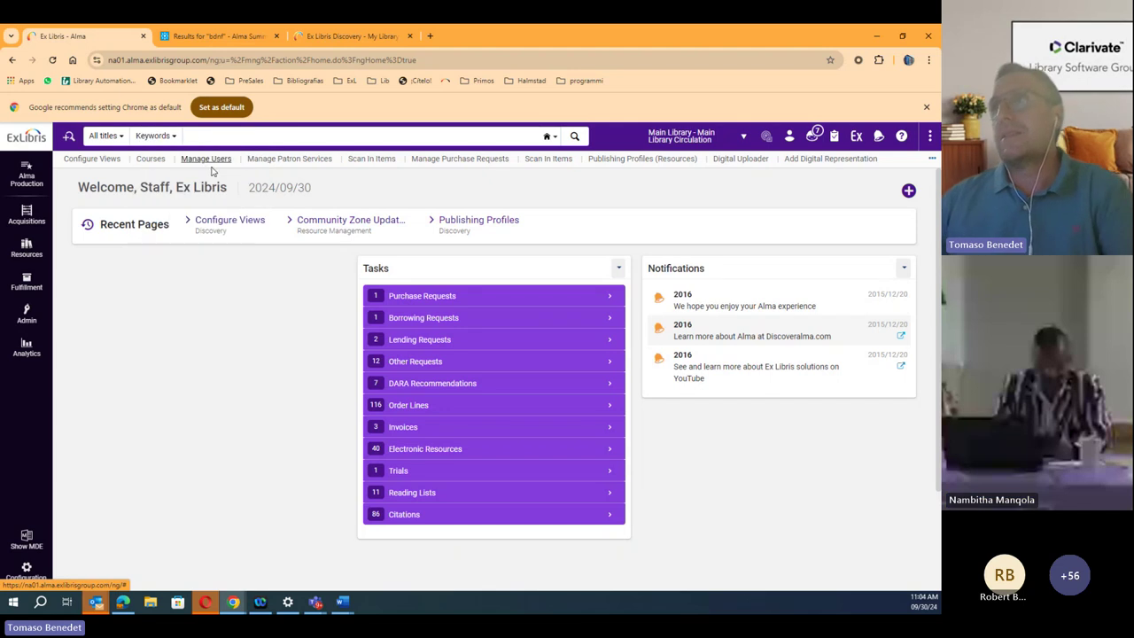
click(210, 173)
- Search all titles by keyword for "twain"
click(221, 140)
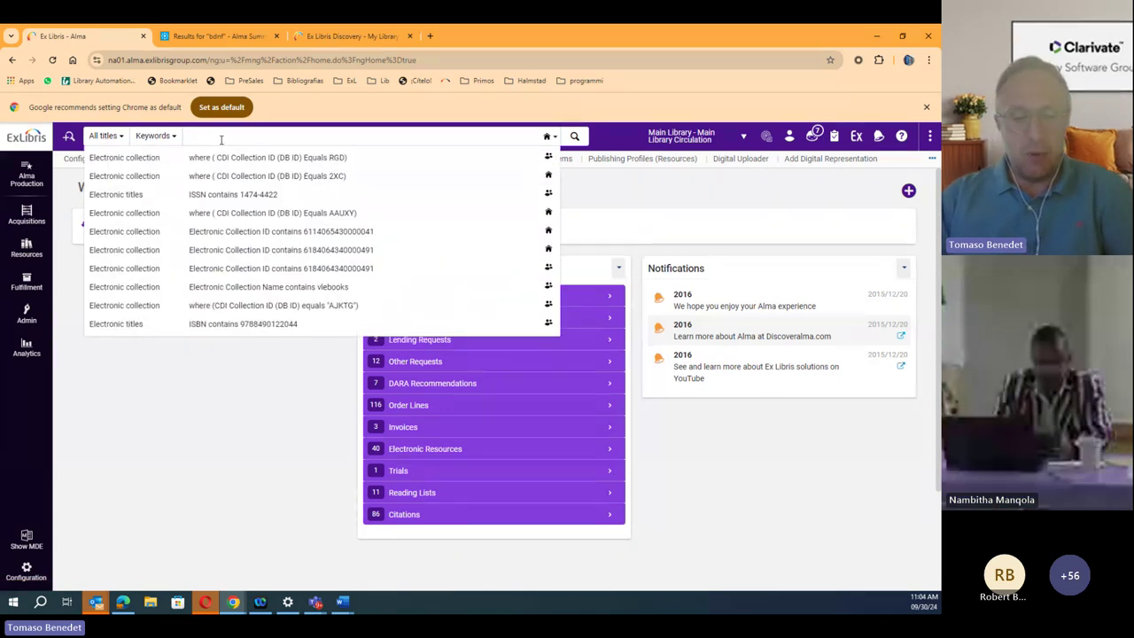
click(222, 139)
click(222, 139)
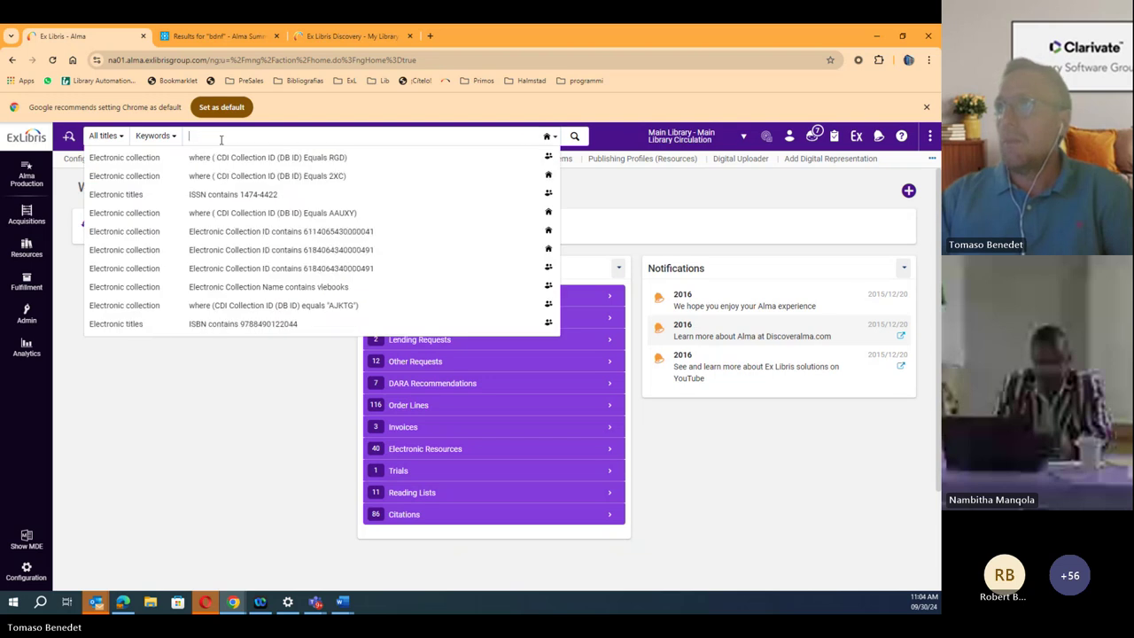
click(221, 140)
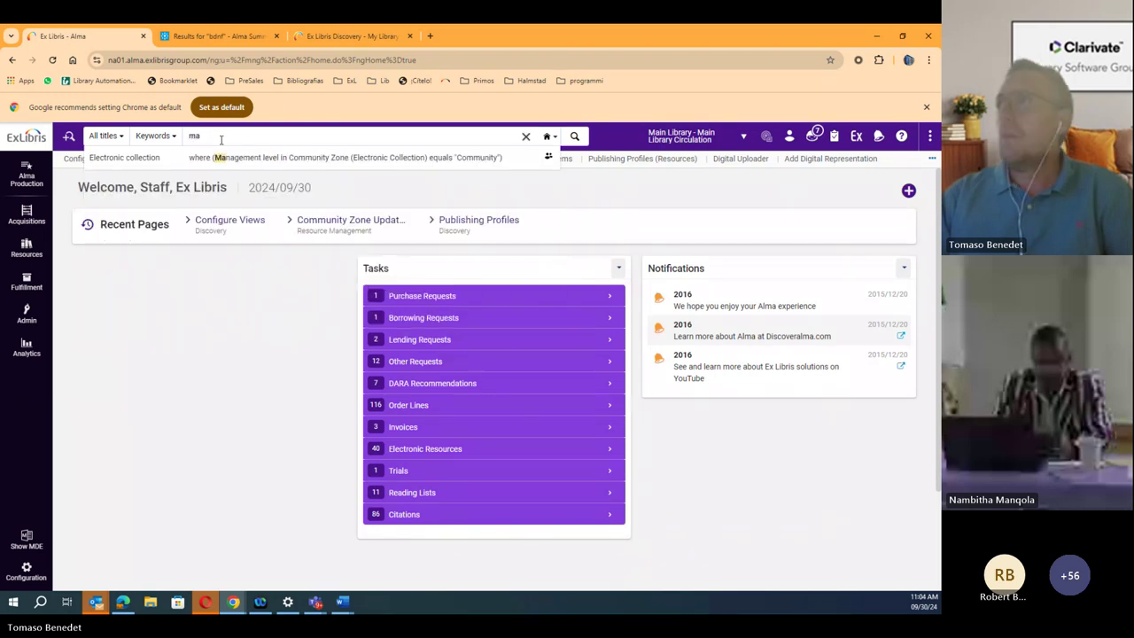
click(222, 139)
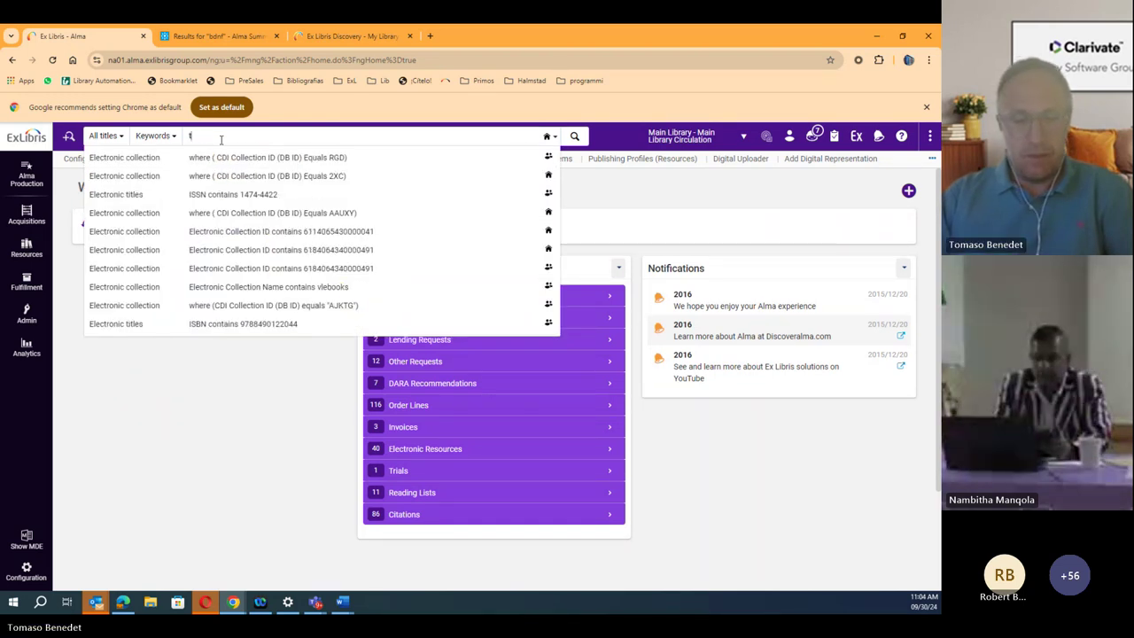
text(twain)
key(Return)
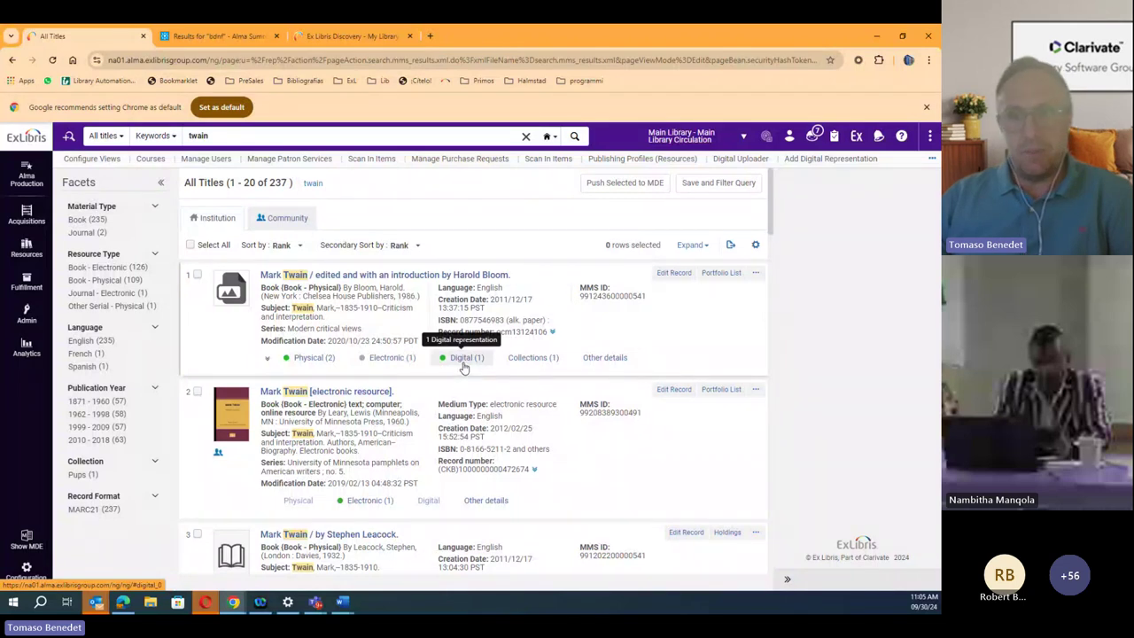
- Expand the first Mark Twain result and review its electronic, physical, collection and digital inventory
click(267, 362)
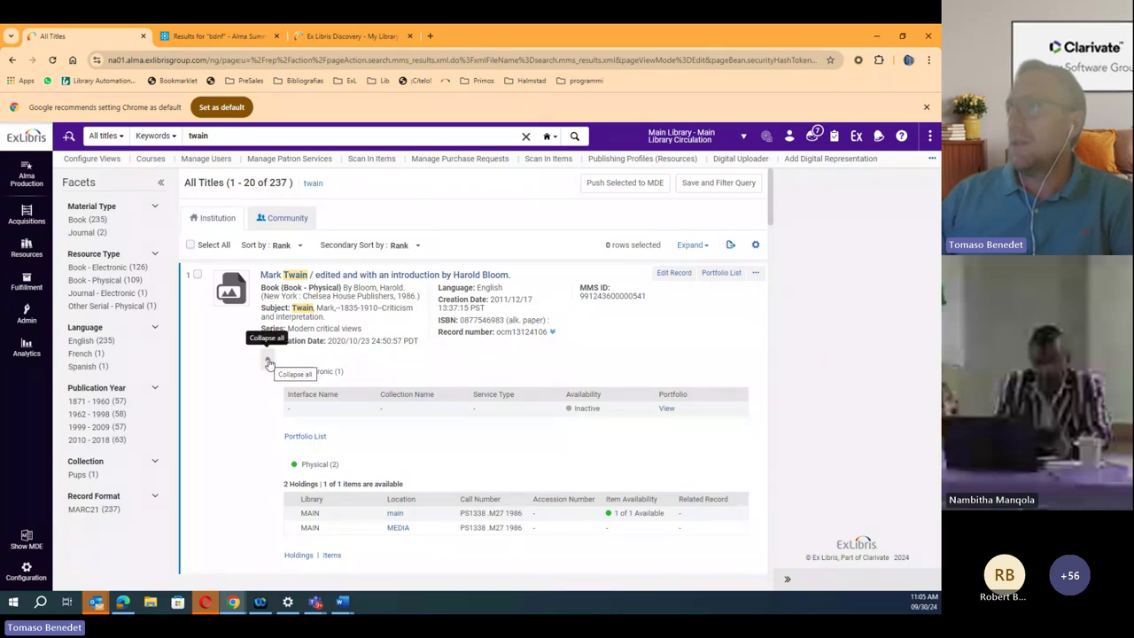
scroll(426, 283, down, 2)
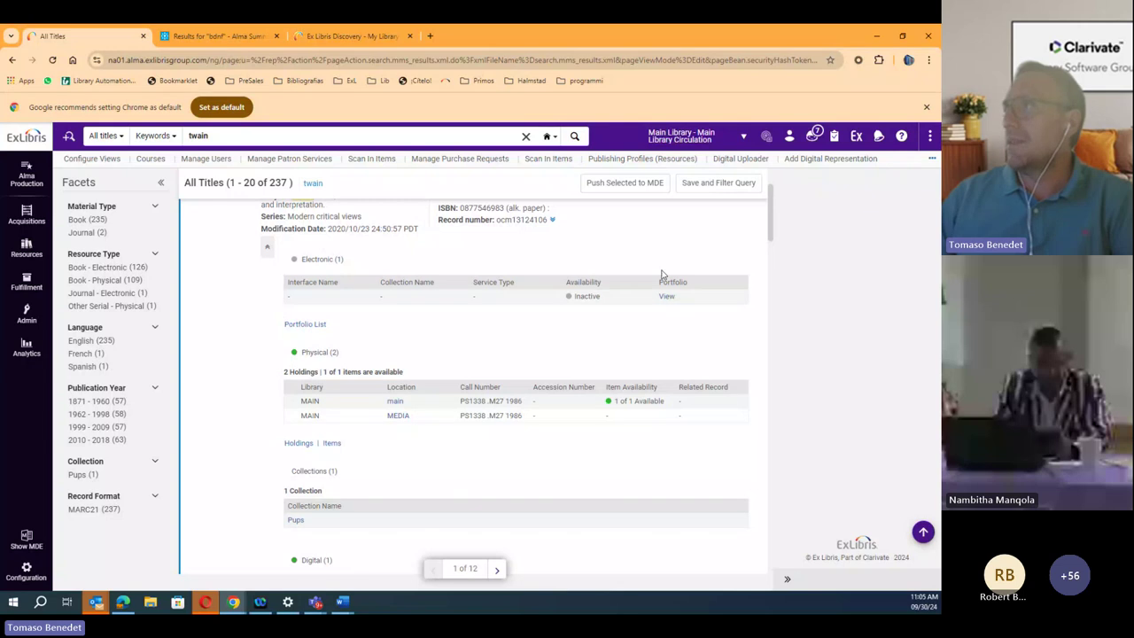
scroll(668, 308, down, 2)
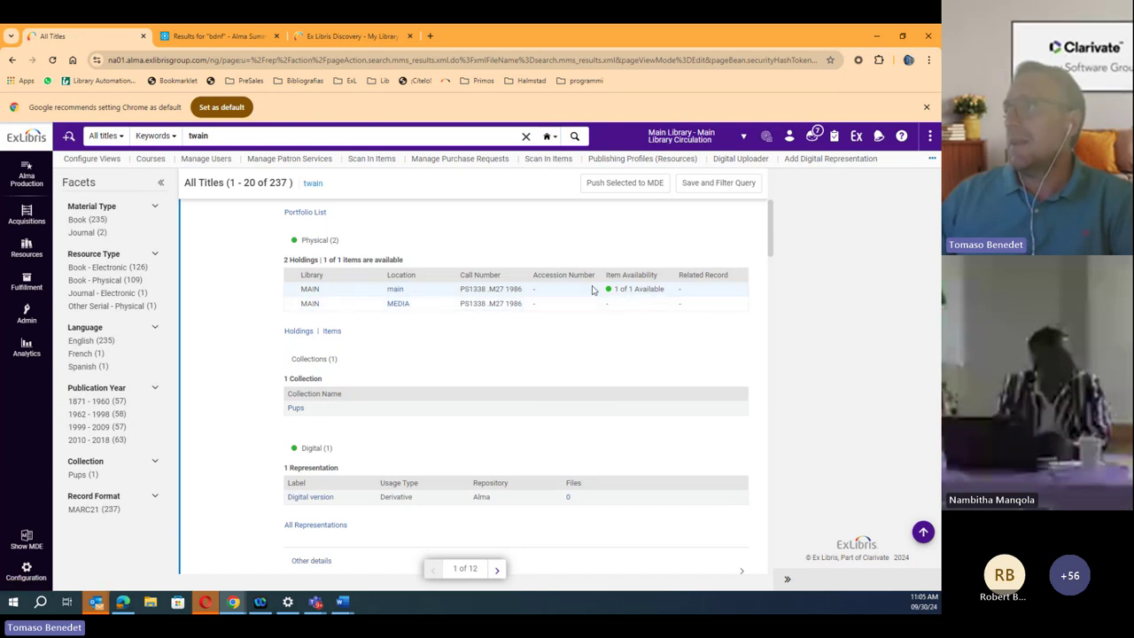
scroll(378, 359, down, 1)
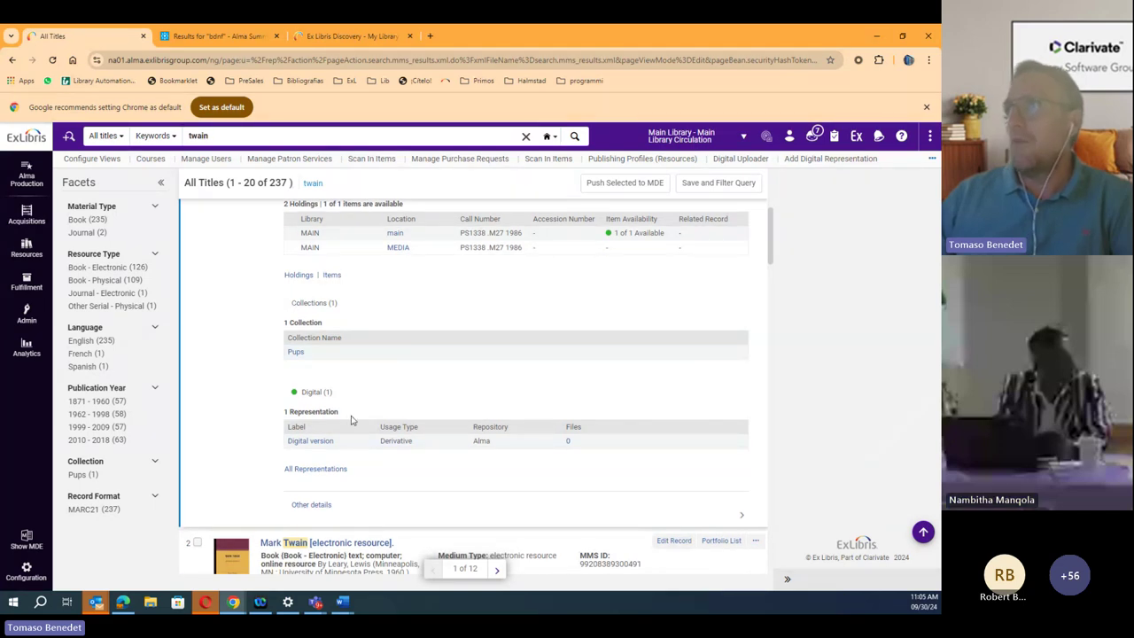
- Open the full record of the first Mark Twain title and review its MARC fields and BIBFRAME version
scroll(351, 420, up, 1)
scroll(332, 401, up, 3)
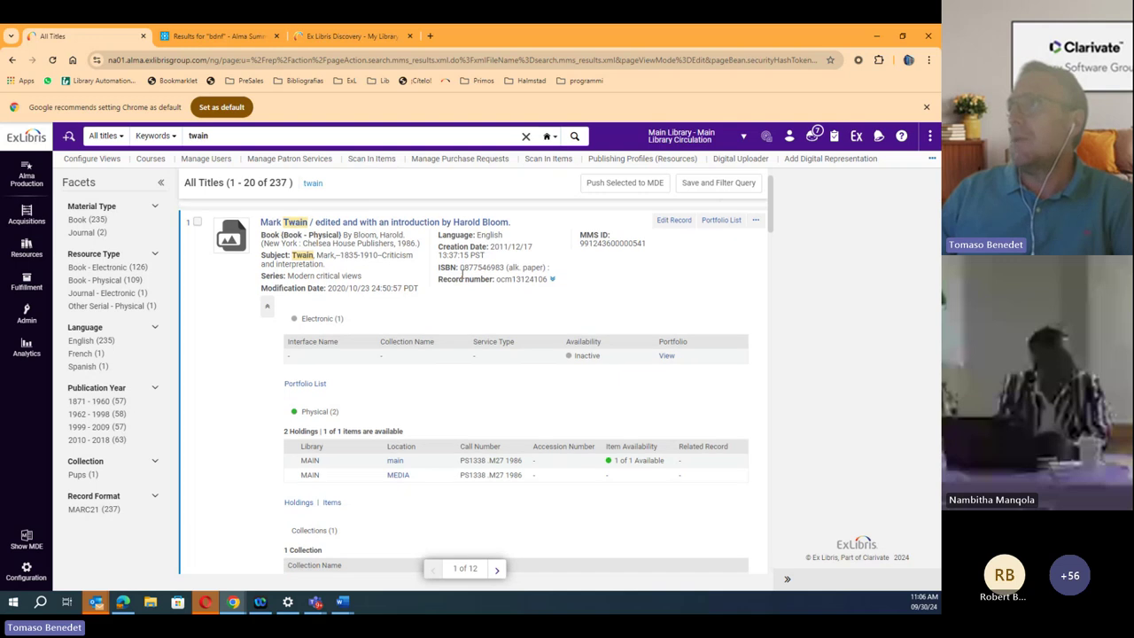
scroll(478, 283, up, 1)
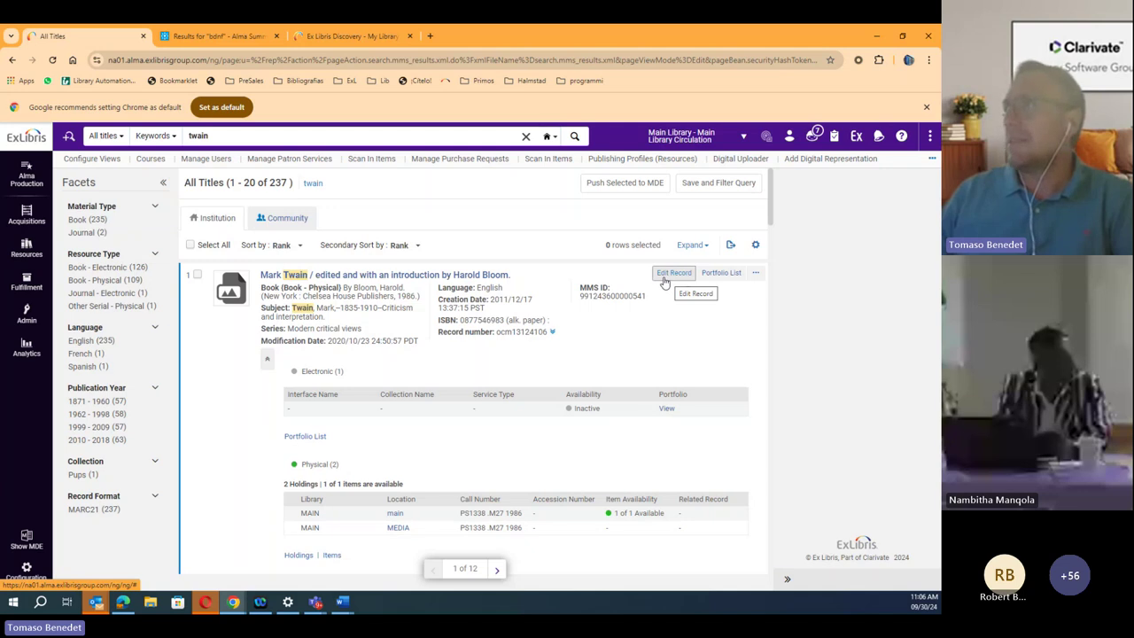
click(478, 275)
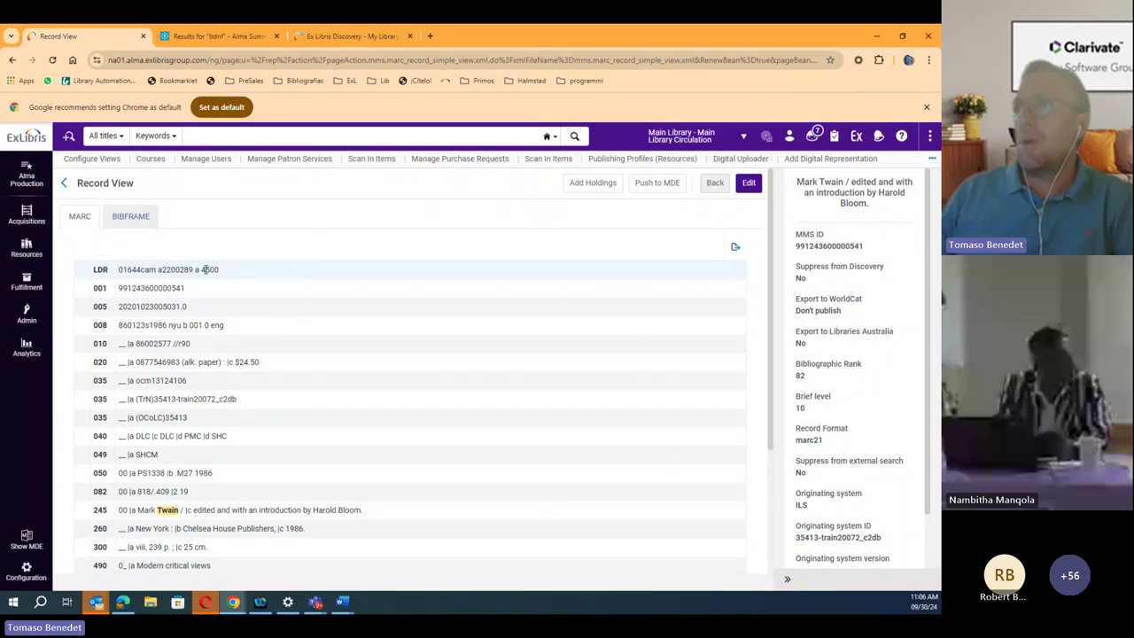
scroll(169, 476, down, 3)
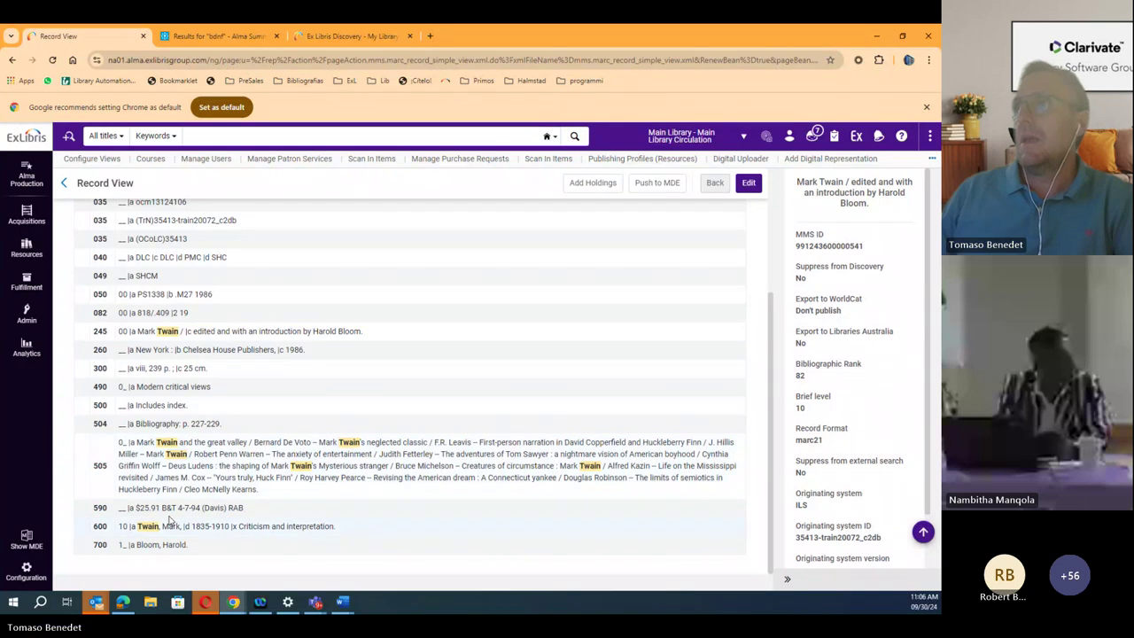
scroll(182, 266, up, 3)
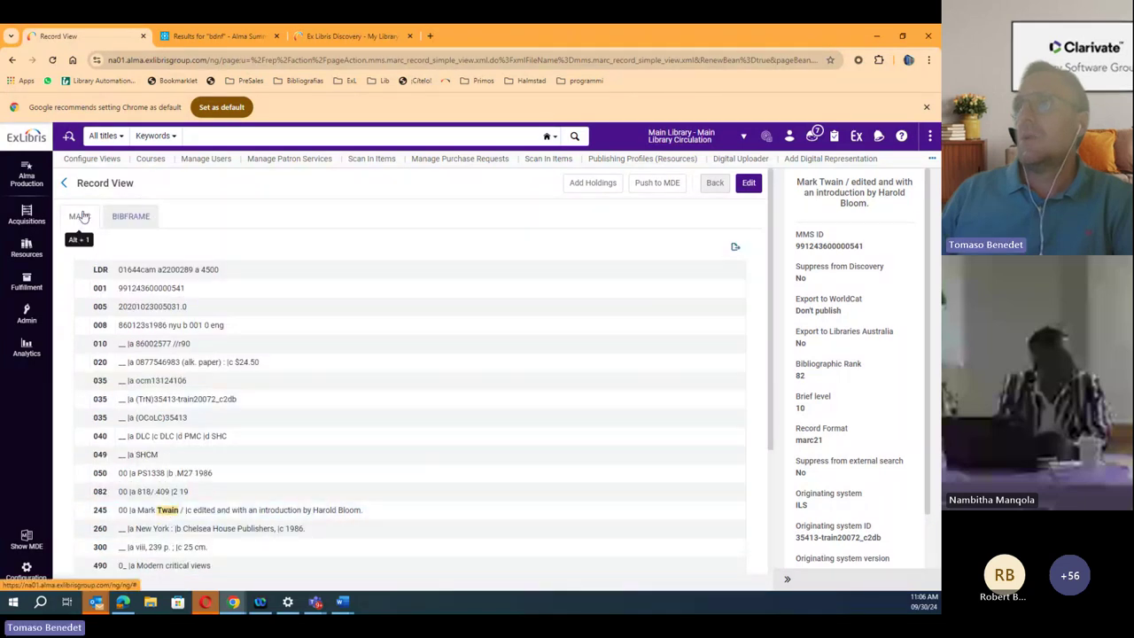
click(137, 218)
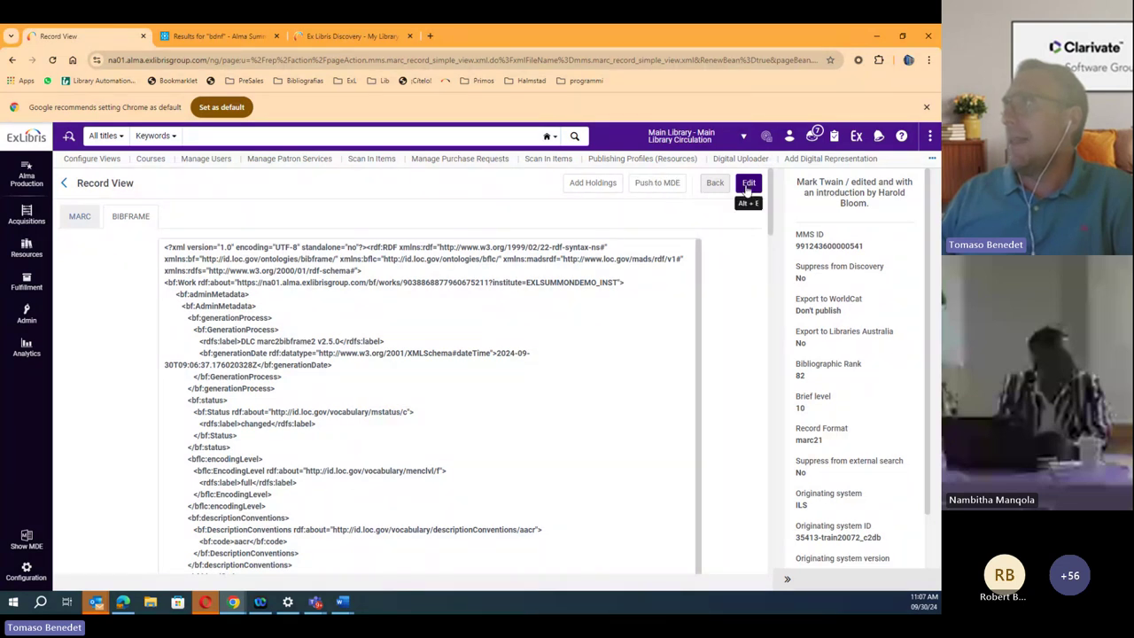
- Push the Mark Twain record to the Metadata Editor and open it there for editing
click(671, 187)
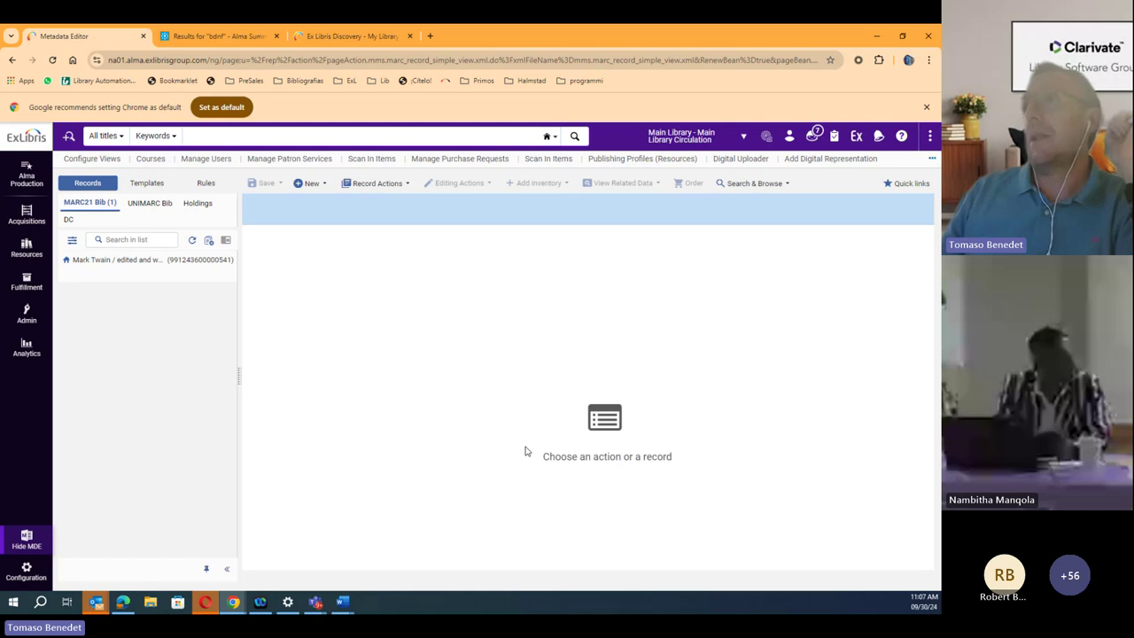
click(158, 262)
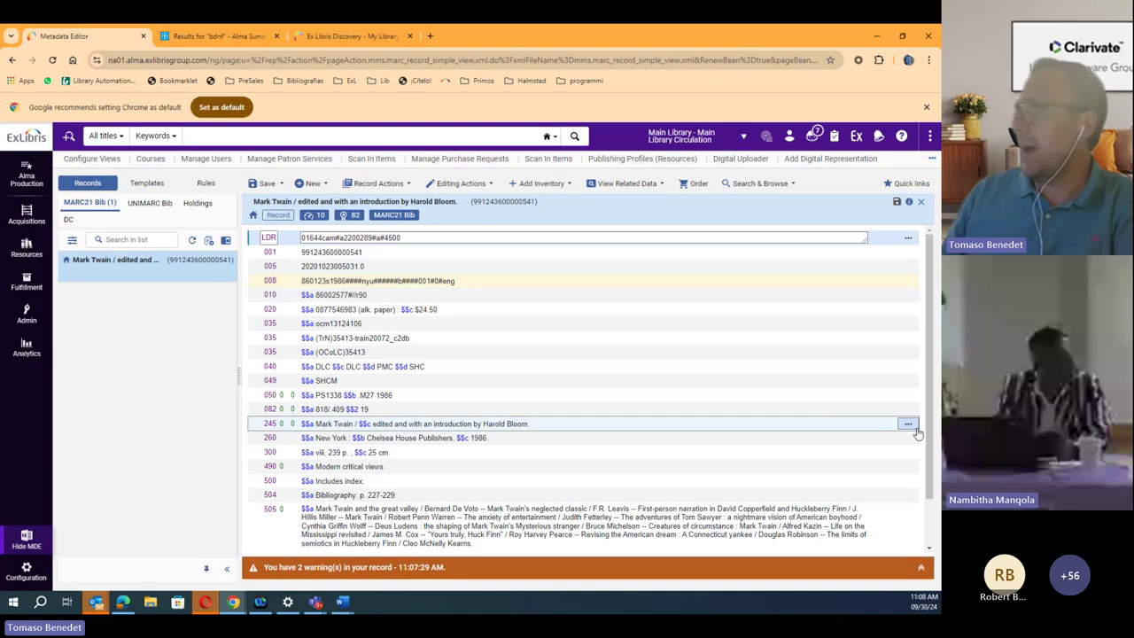
- Read the field information for the 245 title statement, including its indicators, subfield codes and definition, and close it
click(907, 428)
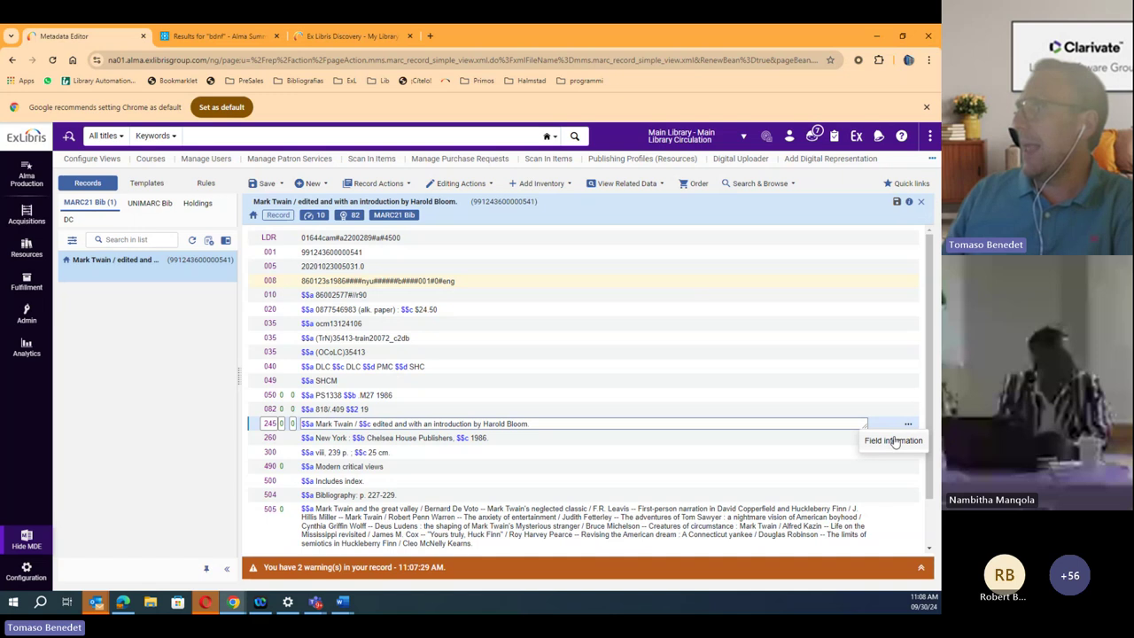
click(894, 440)
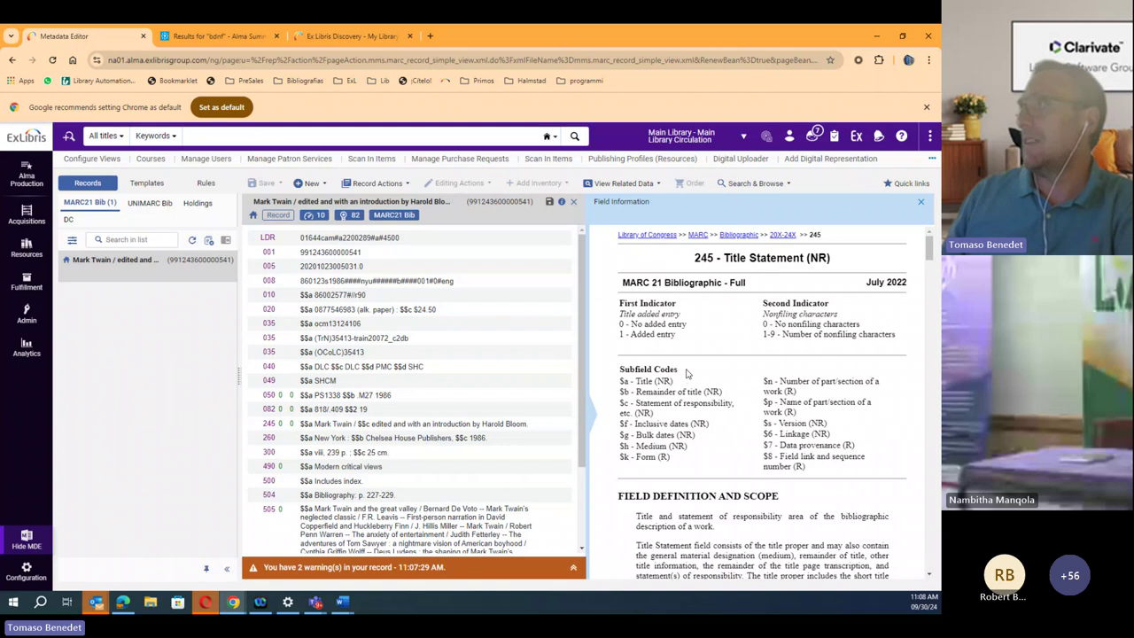
scroll(673, 337, down, 1)
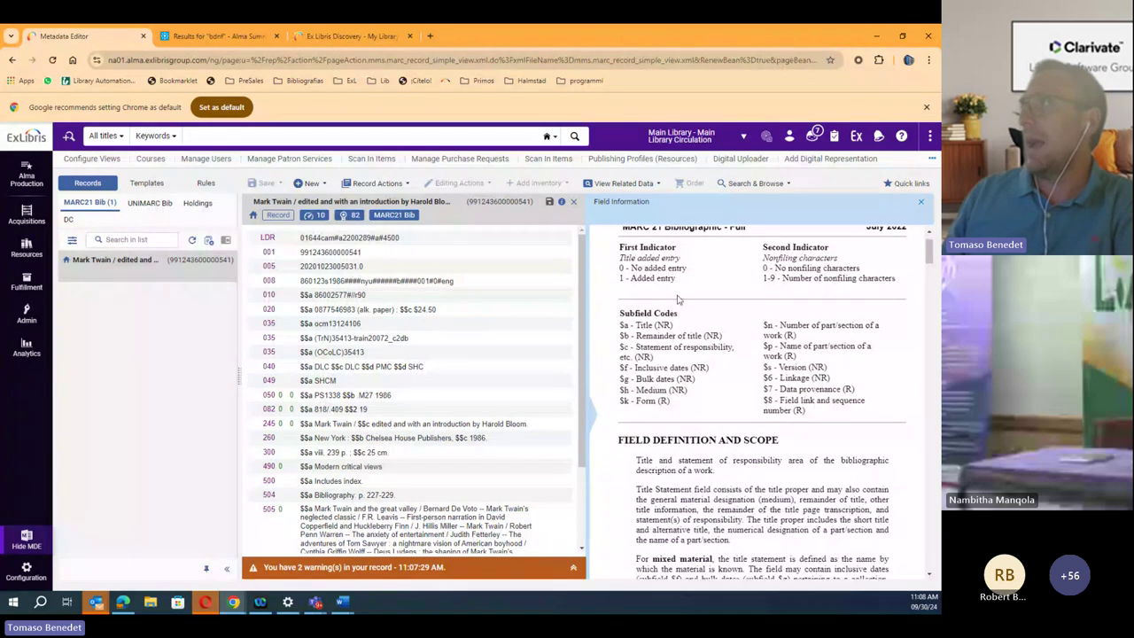
scroll(678, 420, down, 4)
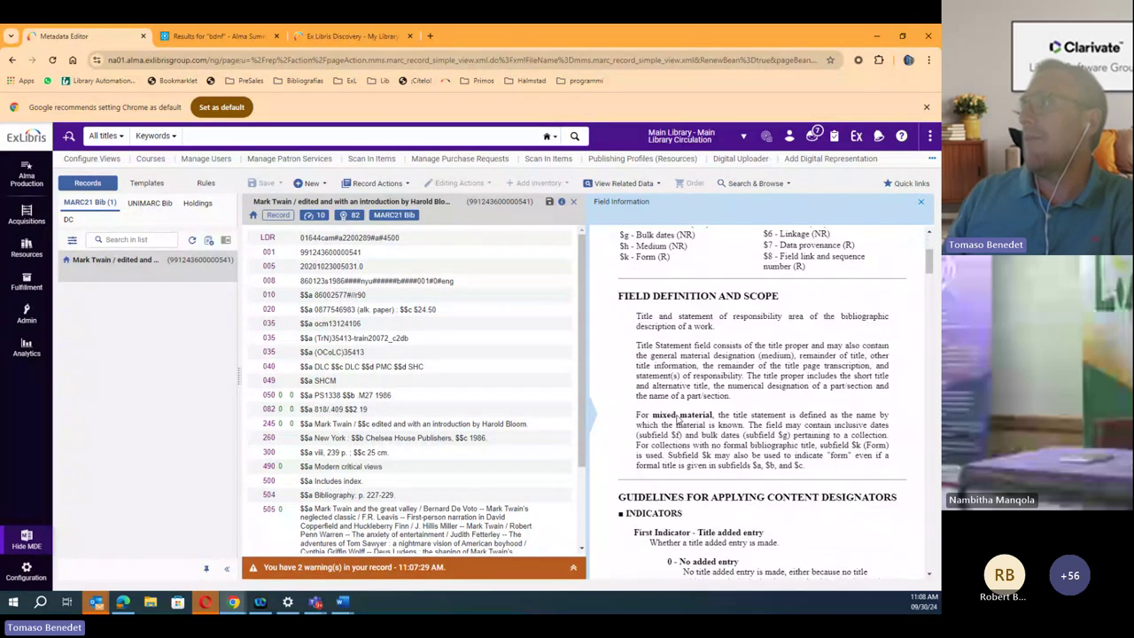
scroll(678, 420, up, 5)
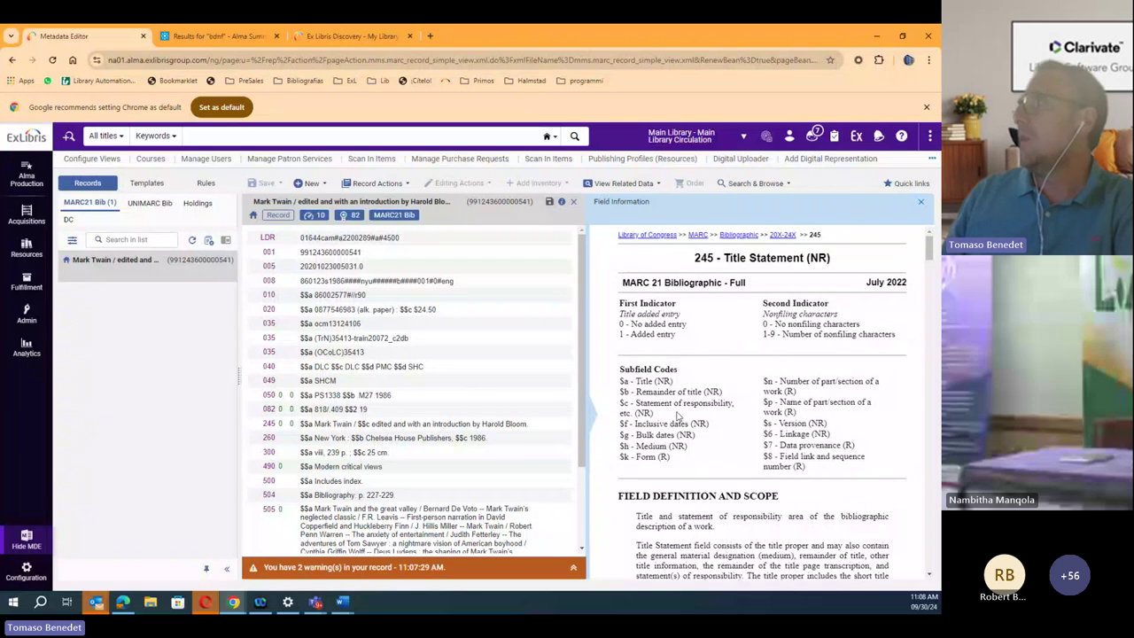
click(921, 202)
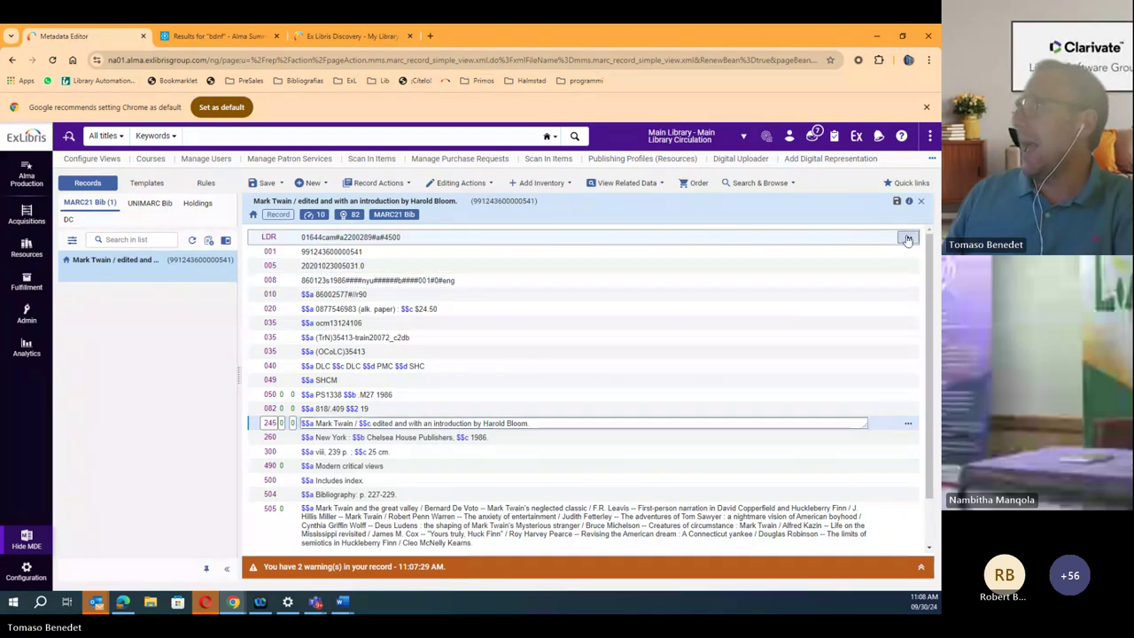
- Open the leader field in the form editor and look through the bibliographic level options without changing the value
click(908, 237)
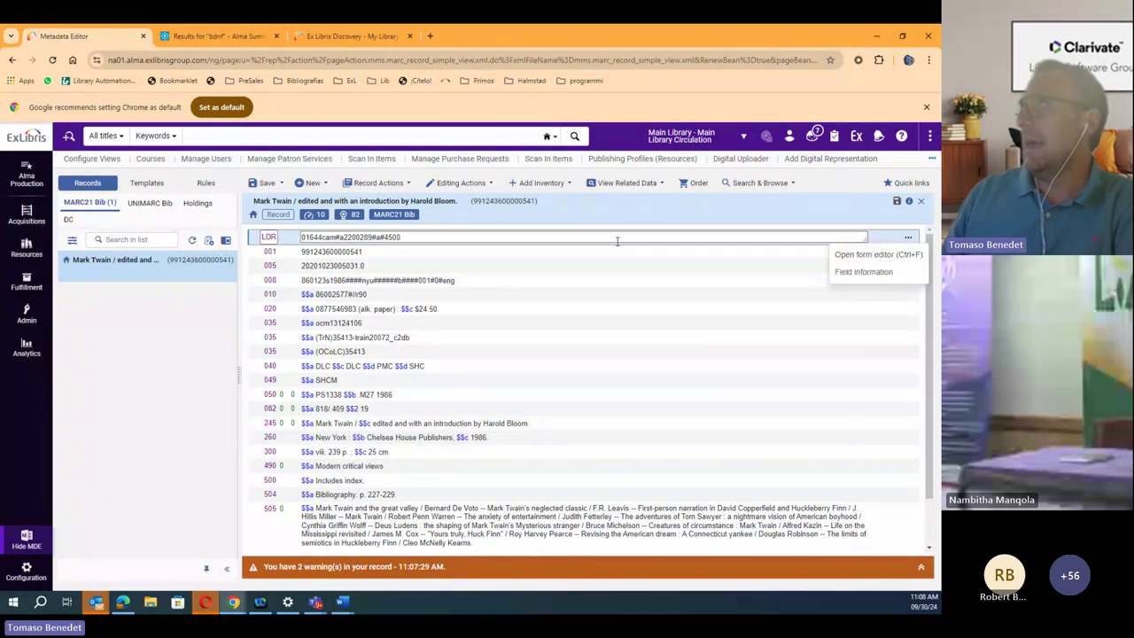
click(879, 255)
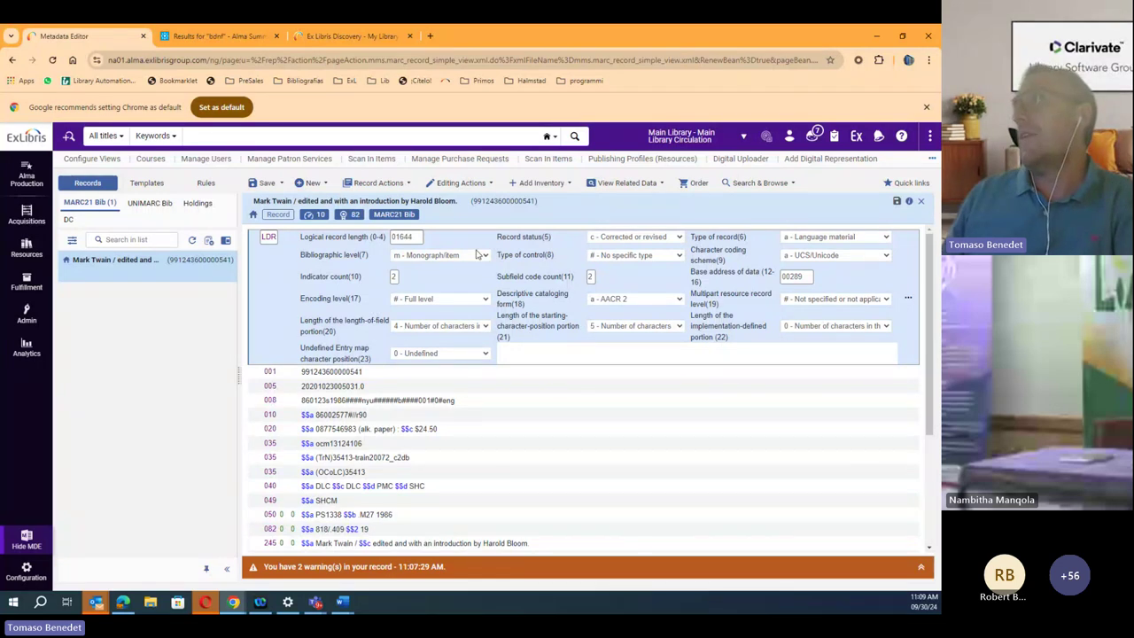
click(485, 256)
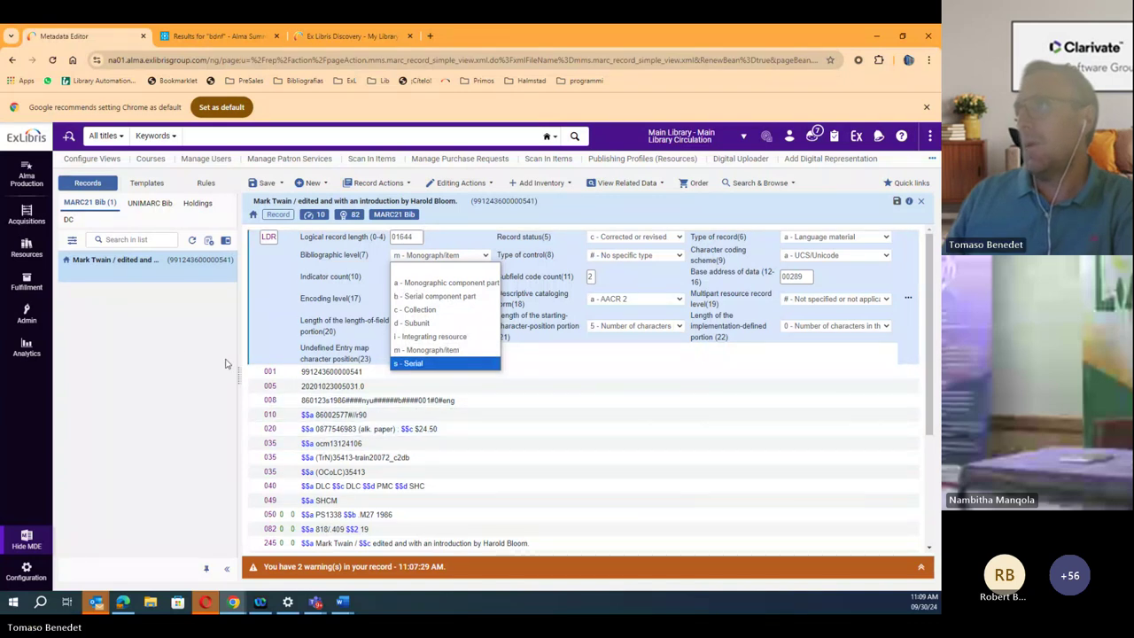
click(179, 358)
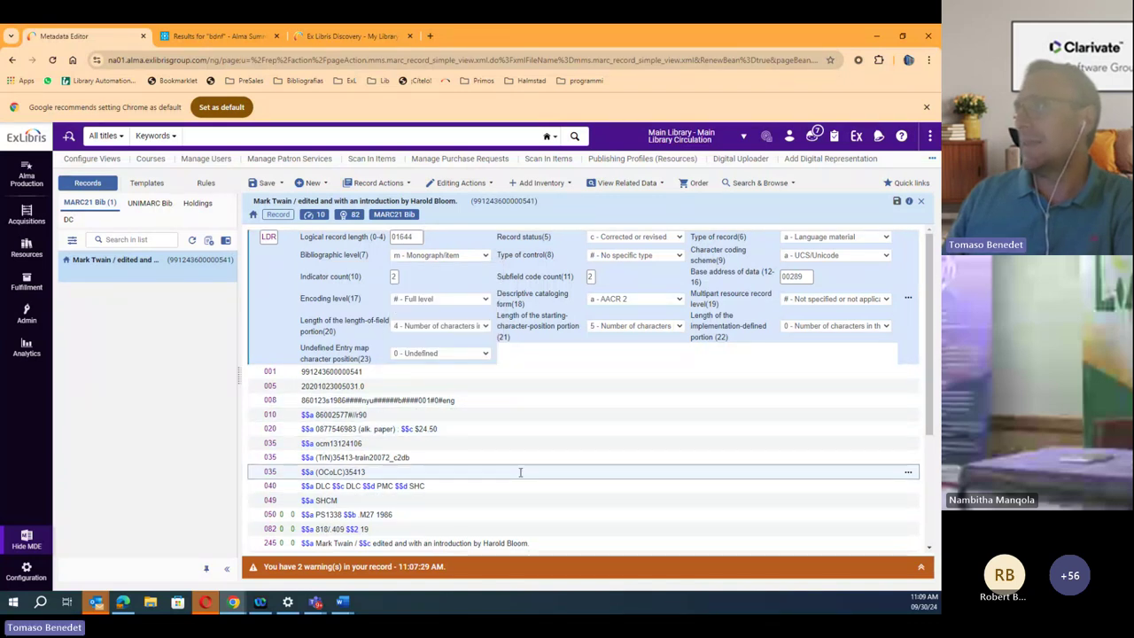
- Expand the record's warning details and leave the leader's form editor by moving to the 020 field
click(921, 571)
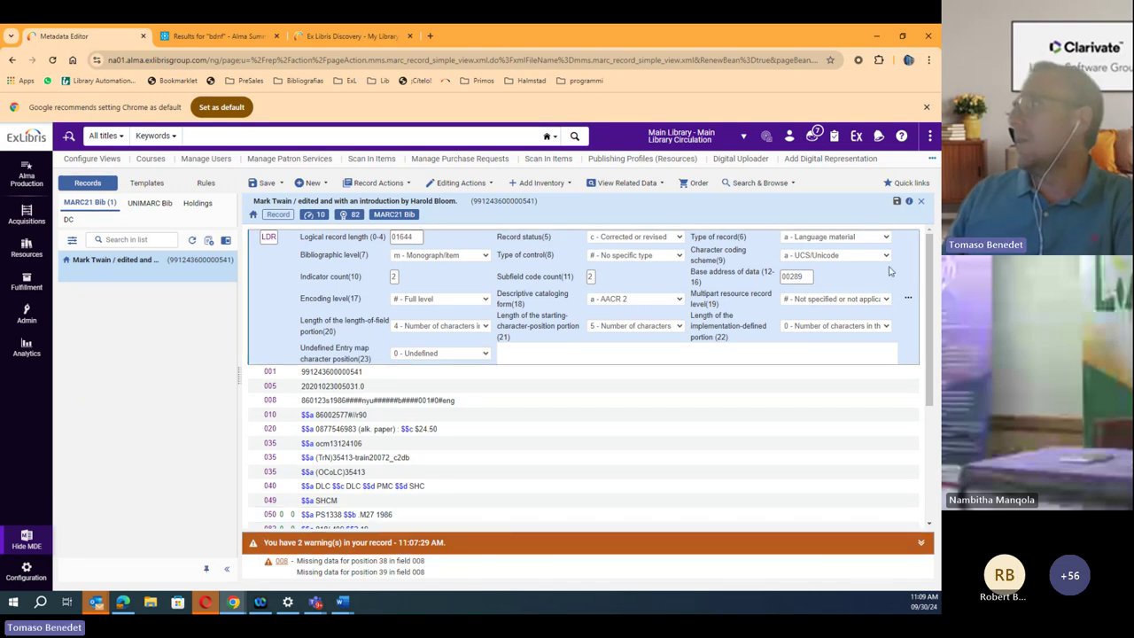
click(907, 299)
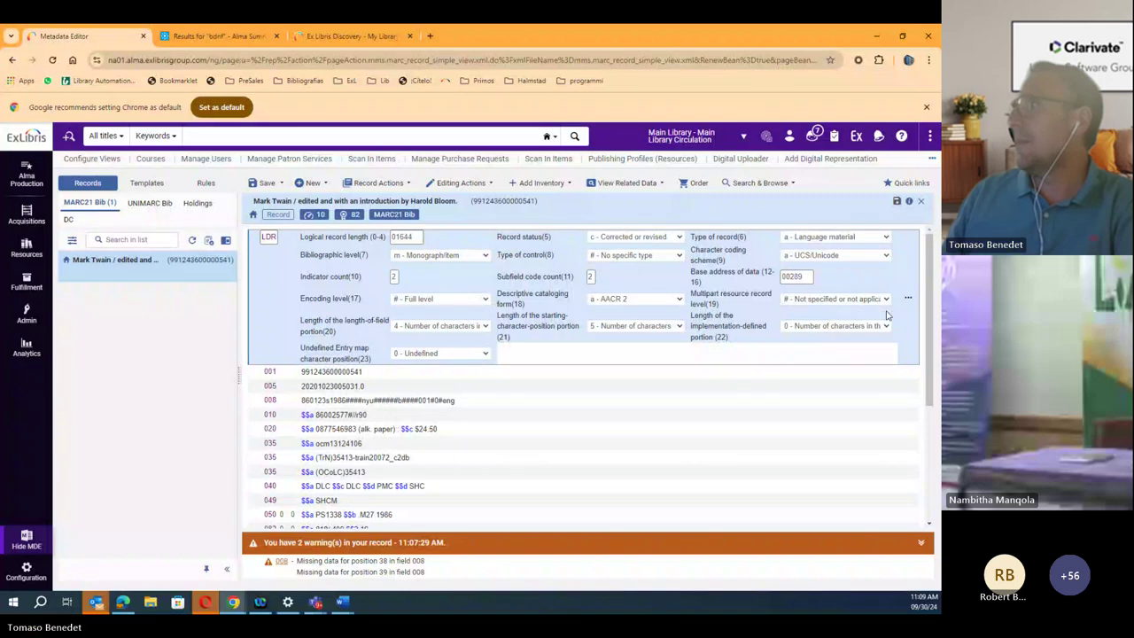
click(882, 316)
click(681, 427)
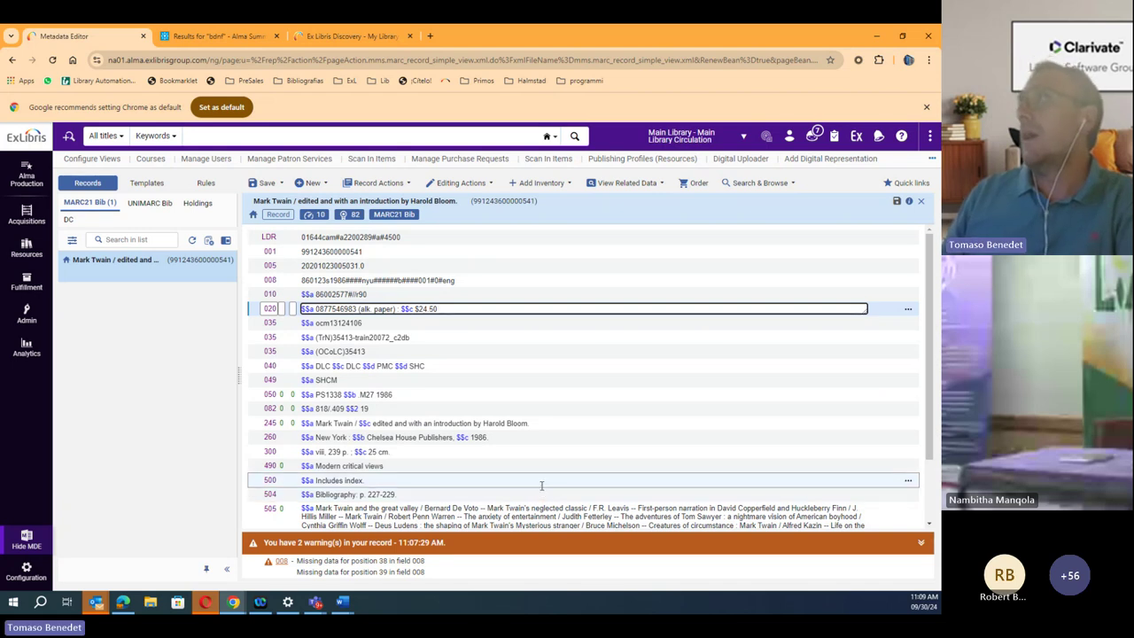
- Look over the search and browse options and start an order for the Mark Twain record from the Metadata Editor
click(542, 184)
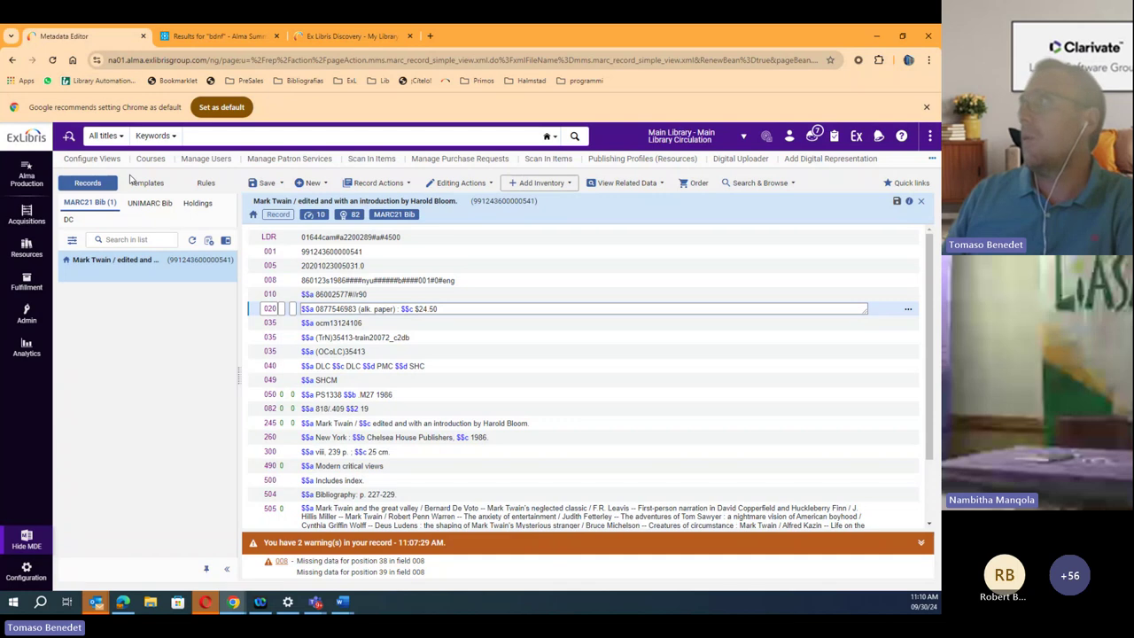
click(758, 183)
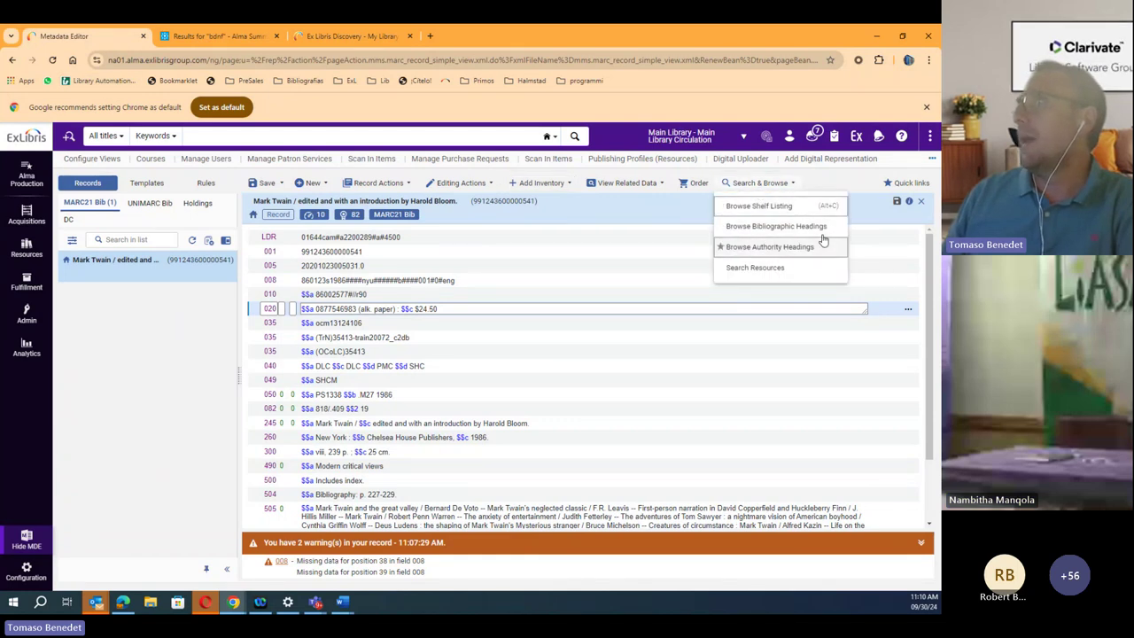
click(693, 185)
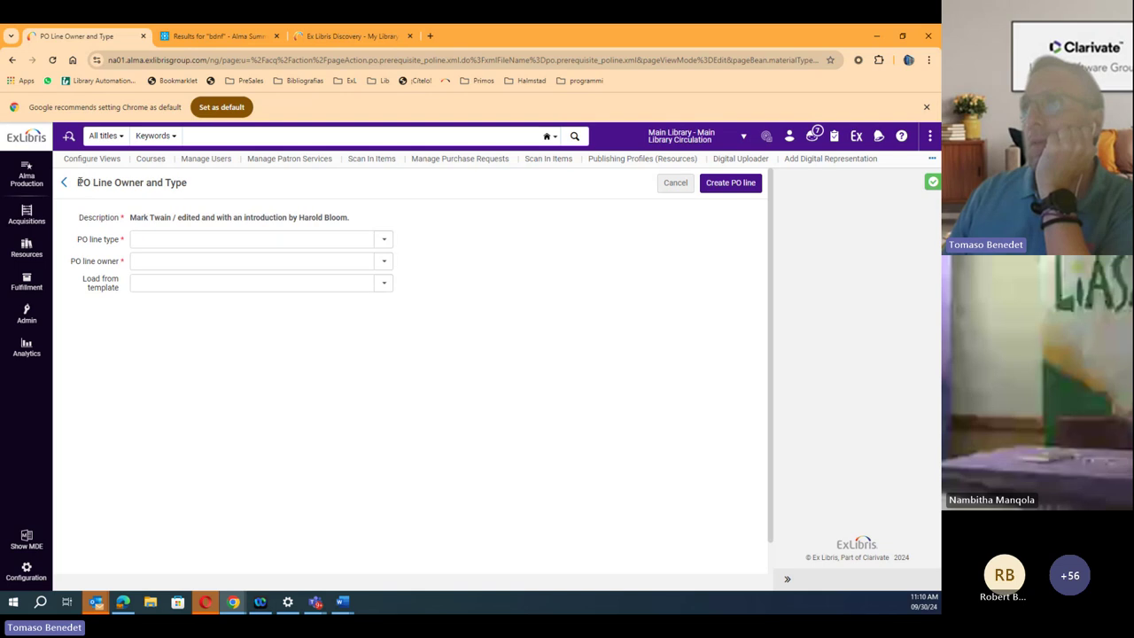
drag(77, 181, 223, 191)
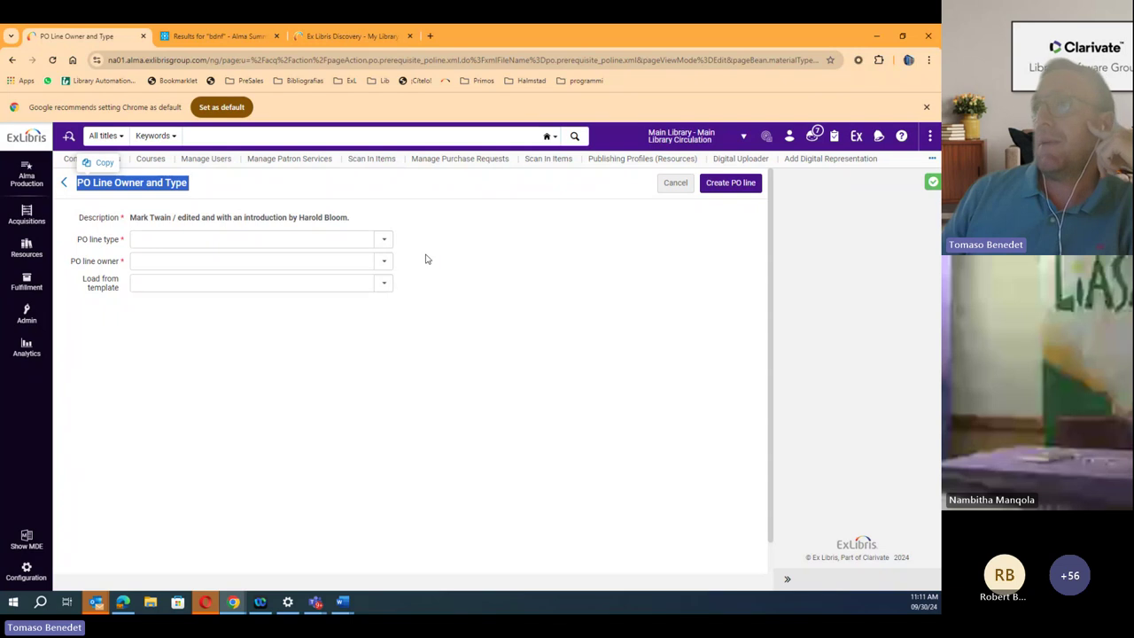
- Examine the PO line types offered in the Recommended and Other groups
click(384, 241)
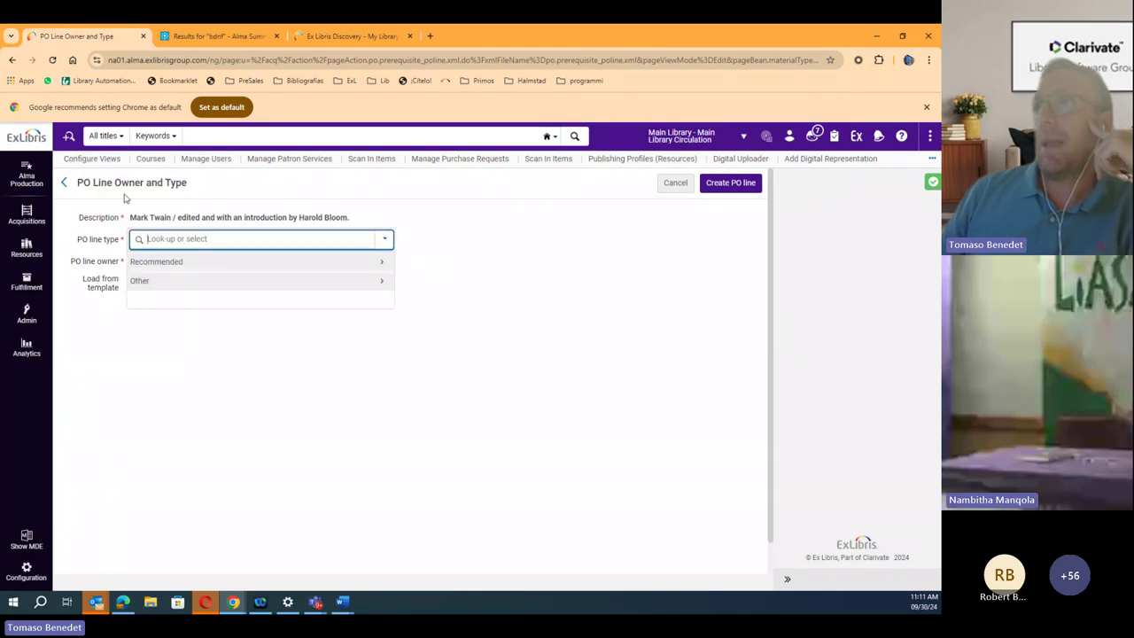
click(152, 263)
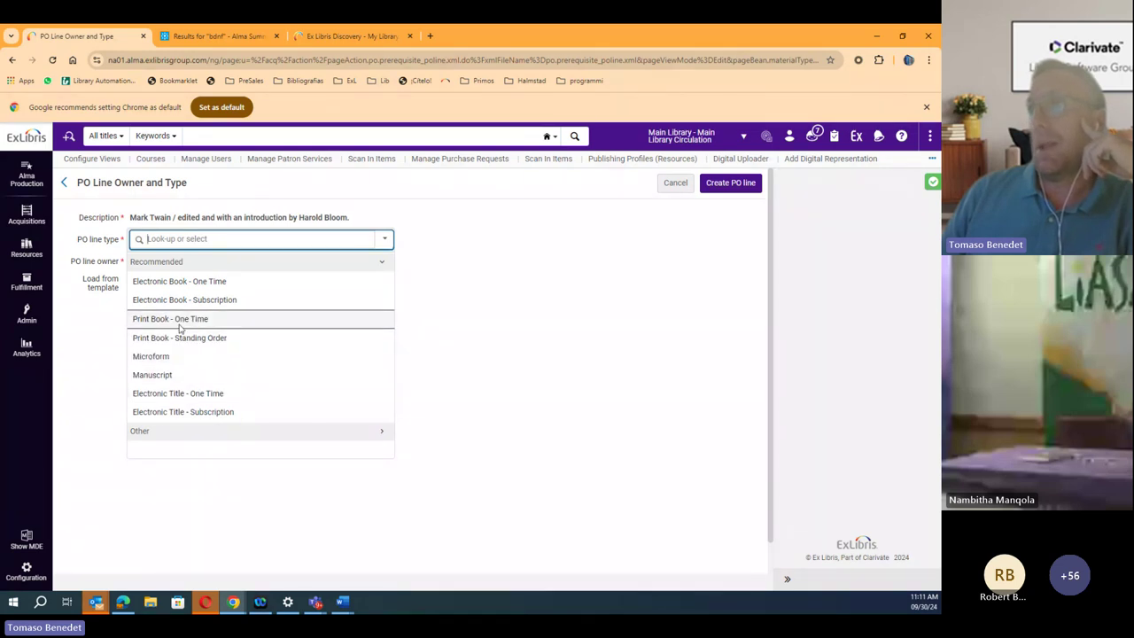
click(204, 432)
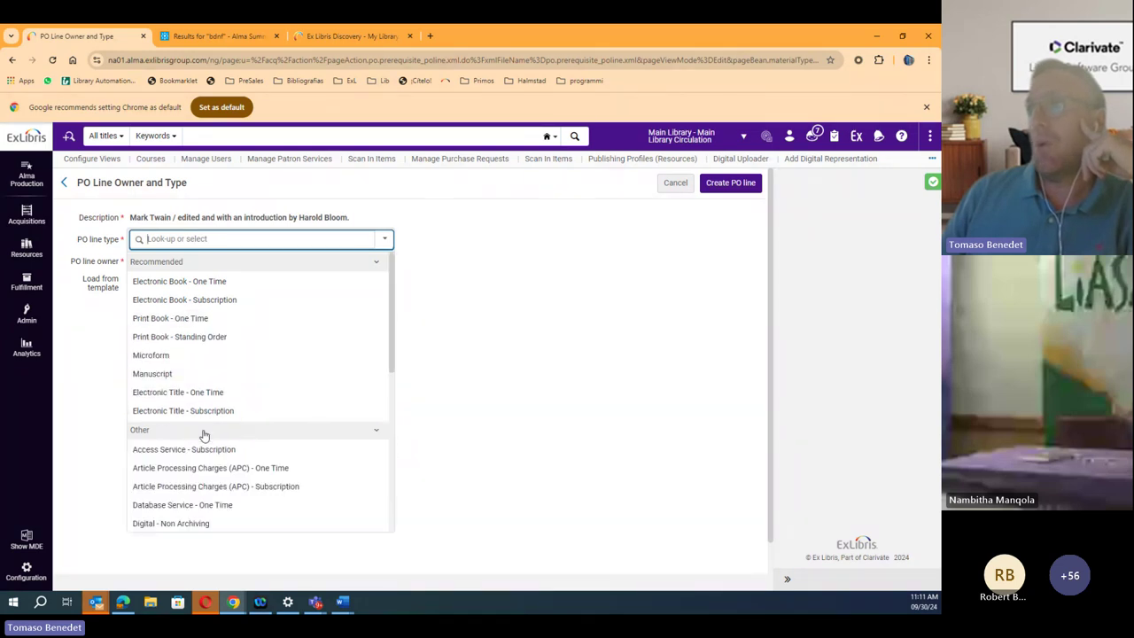
scroll(204, 435, down, 5)
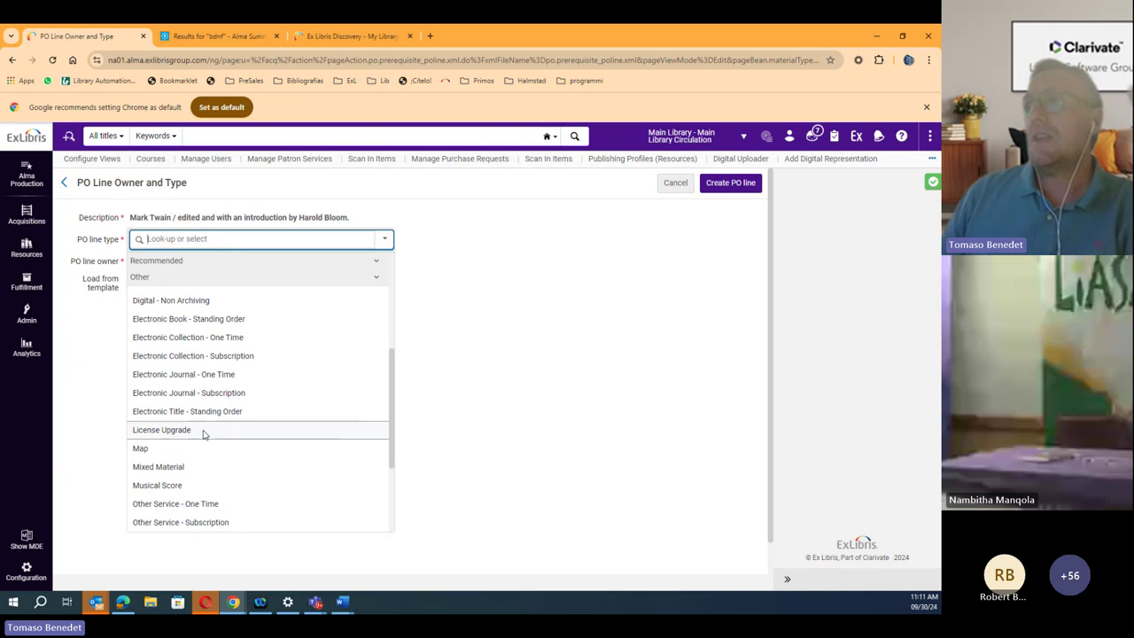
scroll(204, 434, down, 3)
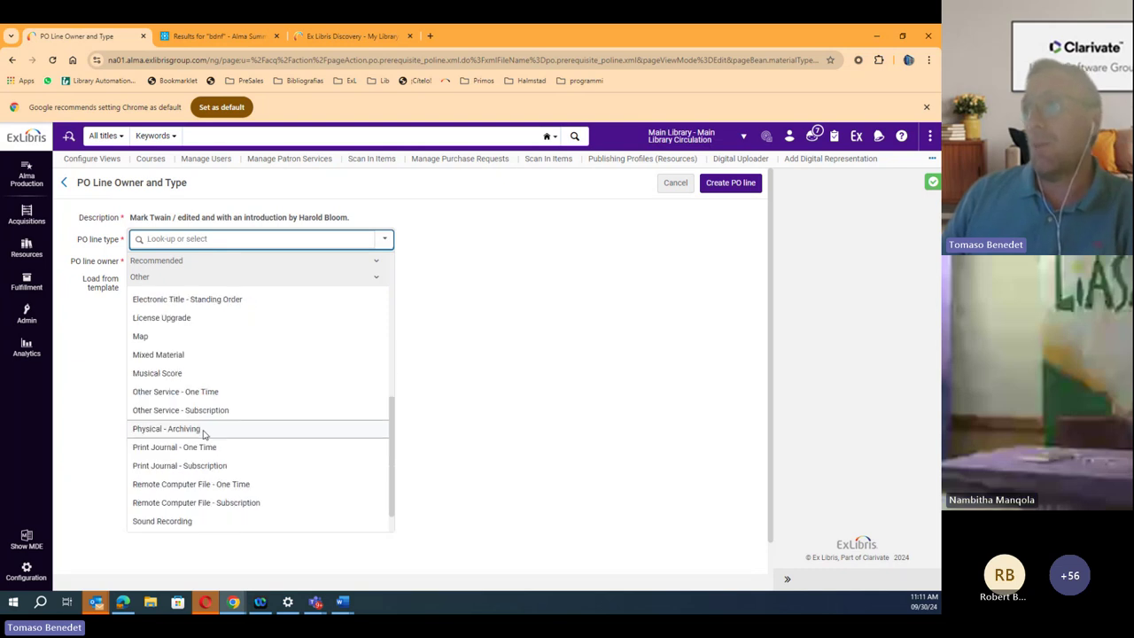
scroll(203, 433, down, 1)
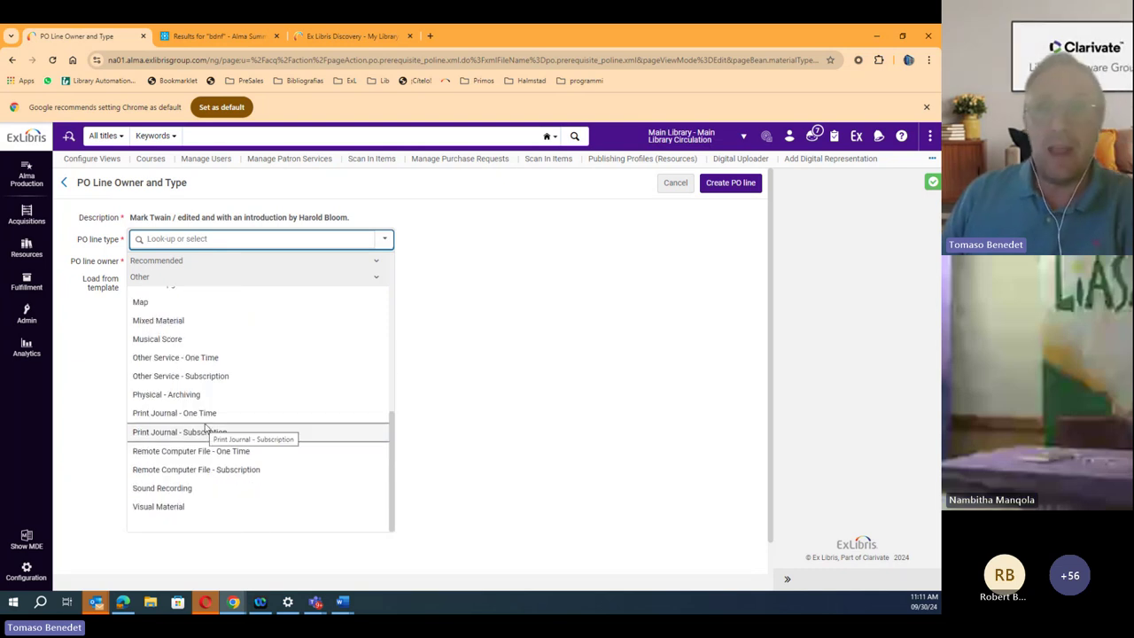
click(378, 277)
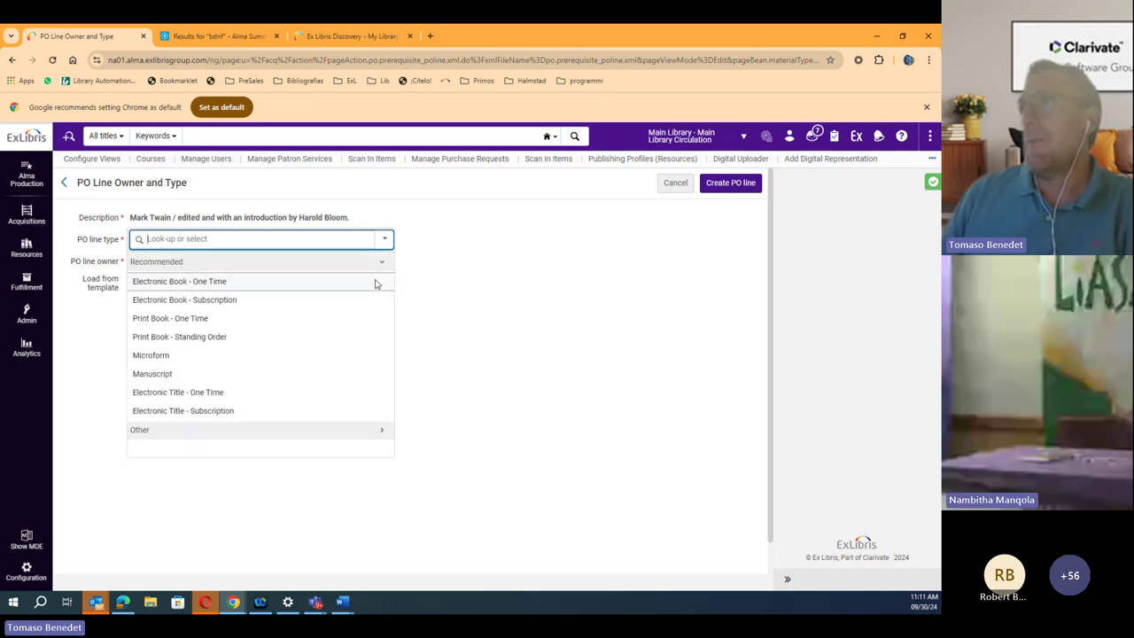
- Set the PO line type to Print Book - One Time and the PO line owner to Main Library
click(172, 321)
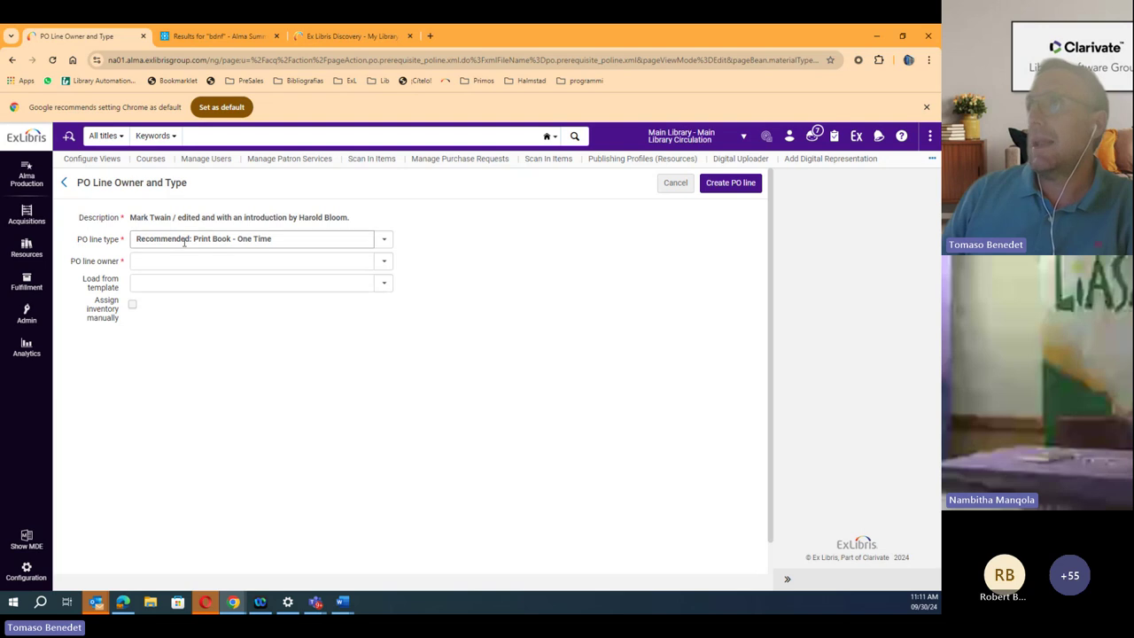
click(384, 263)
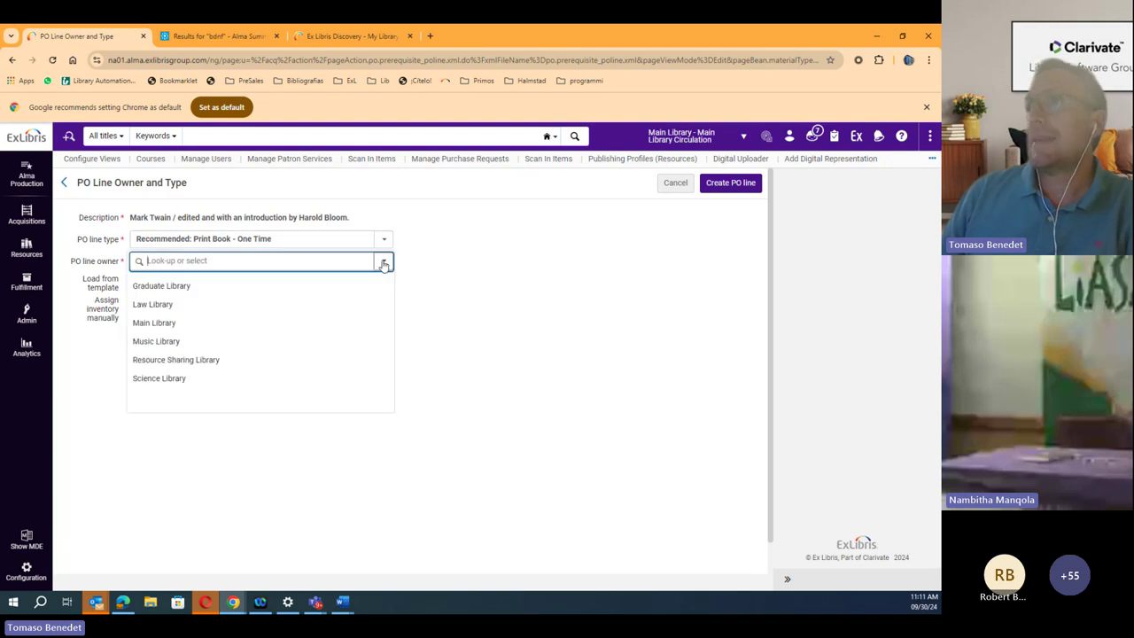
click(213, 323)
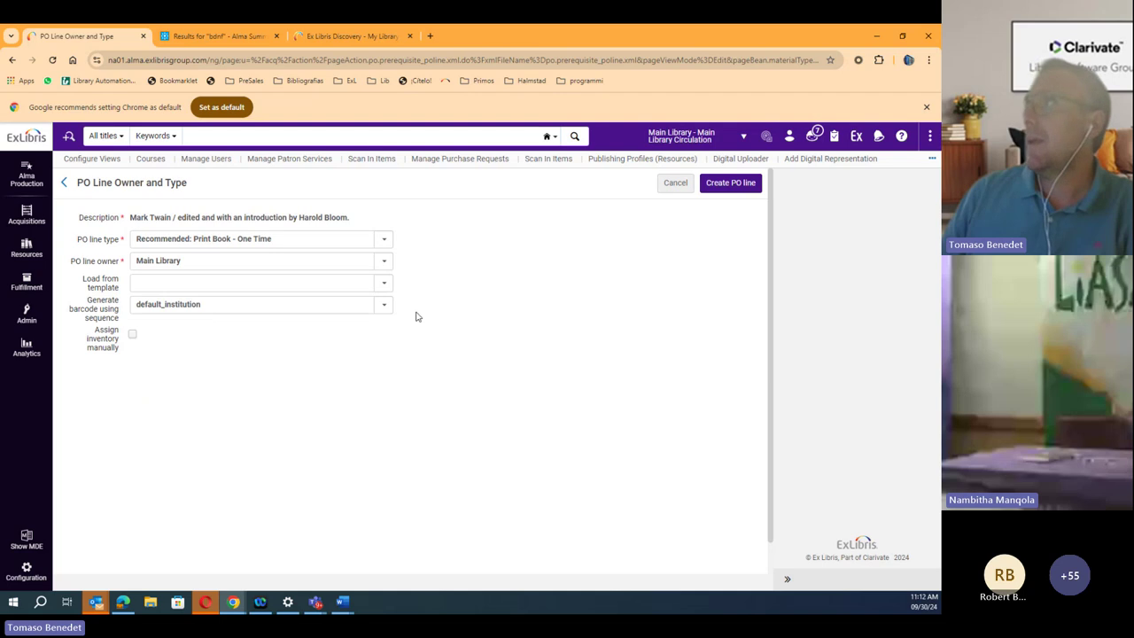
- Create the PO line for the Mark Twain record, confirming the order despite the copy already in the Main Library inventory
click(719, 184)
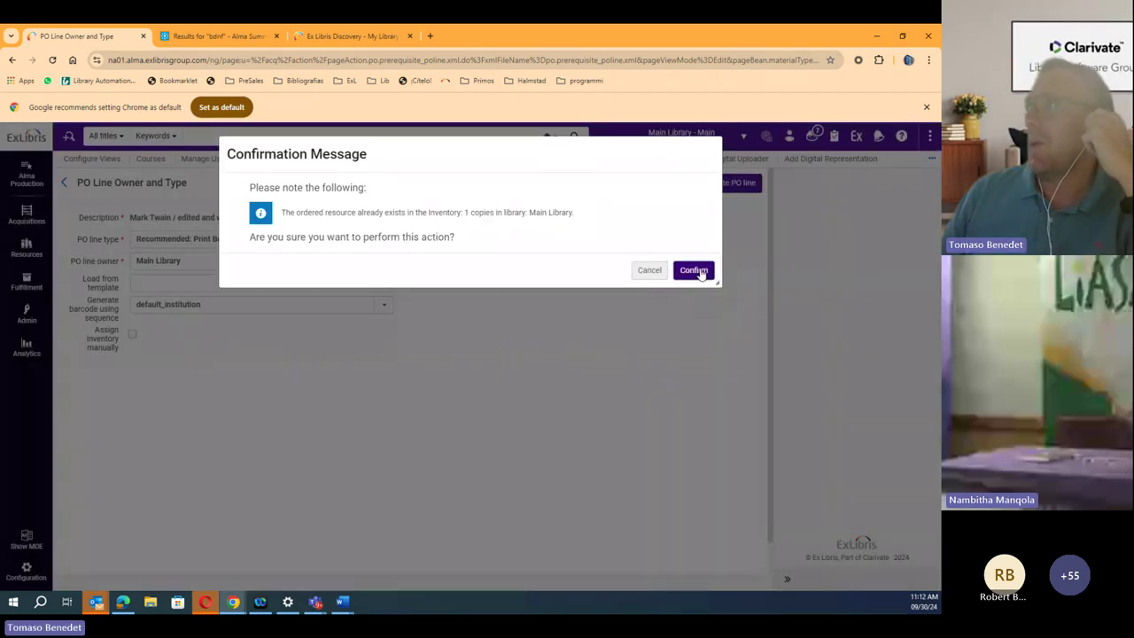
click(697, 271)
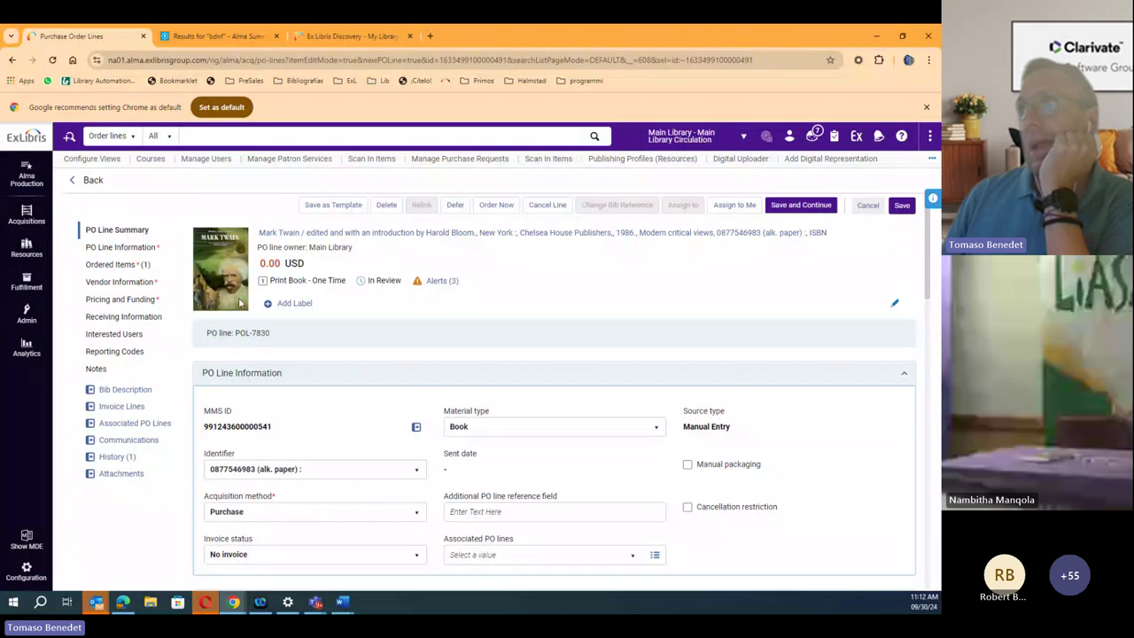
scroll(239, 301, down, 2)
scroll(241, 291, up, 2)
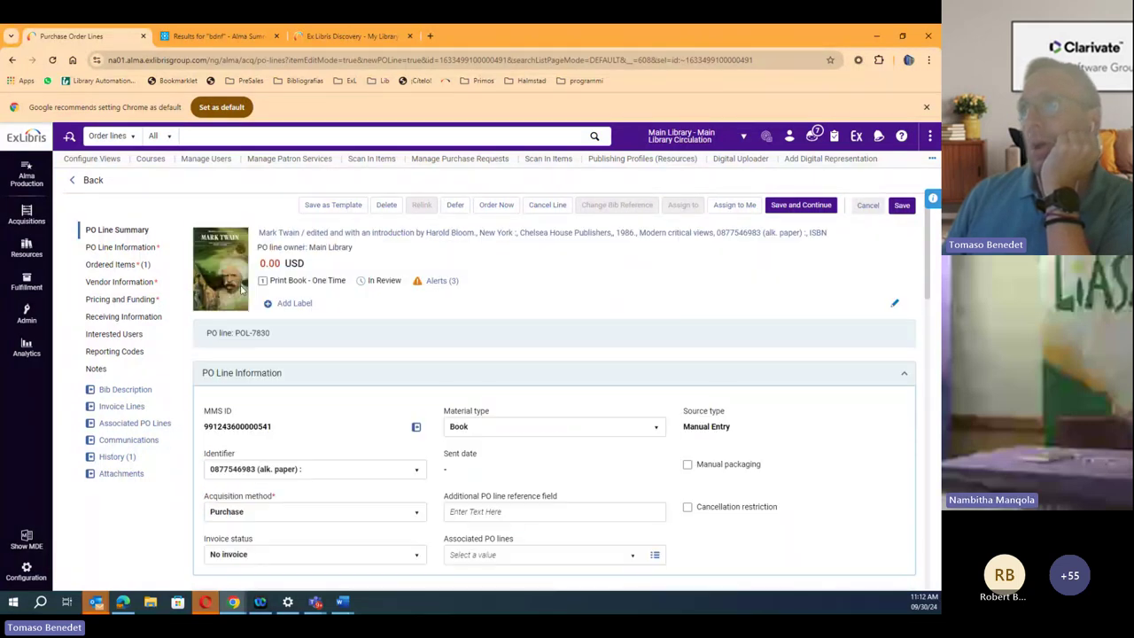
- Examine the PO line information, including the acquisition methods offered, and the ordered item's details
scroll(215, 330, down, 1)
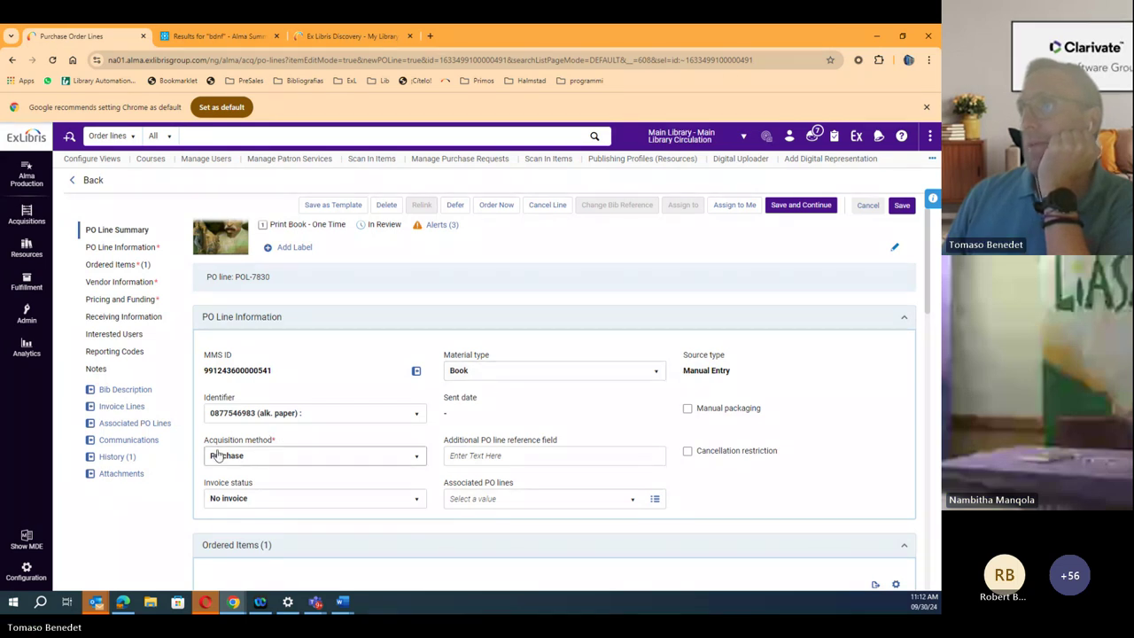
scroll(266, 463, down, 2)
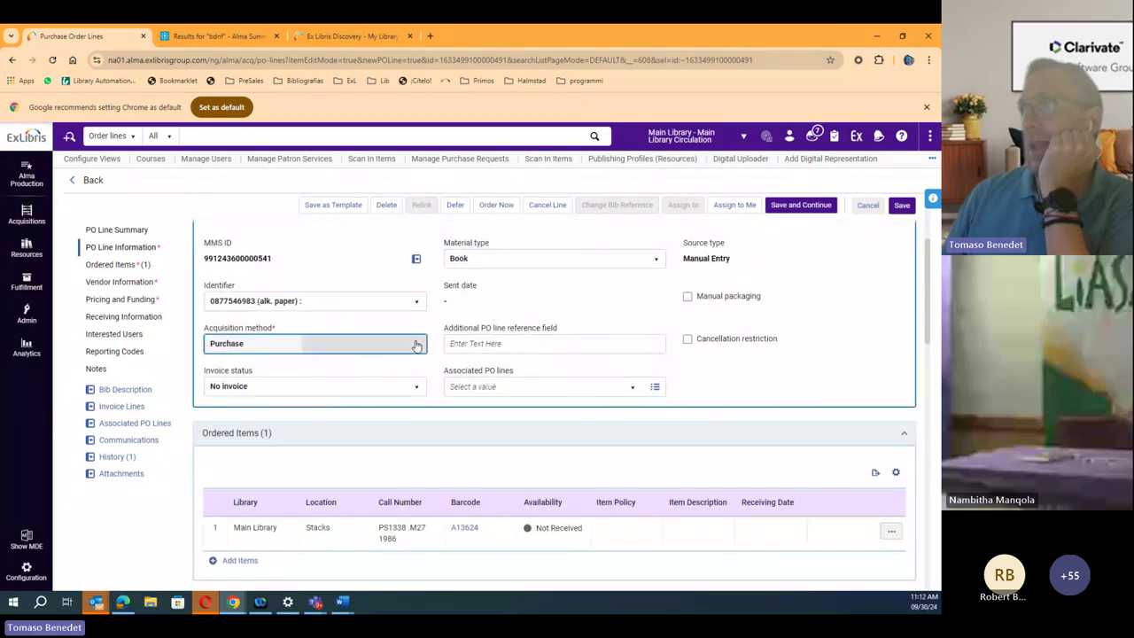
click(355, 344)
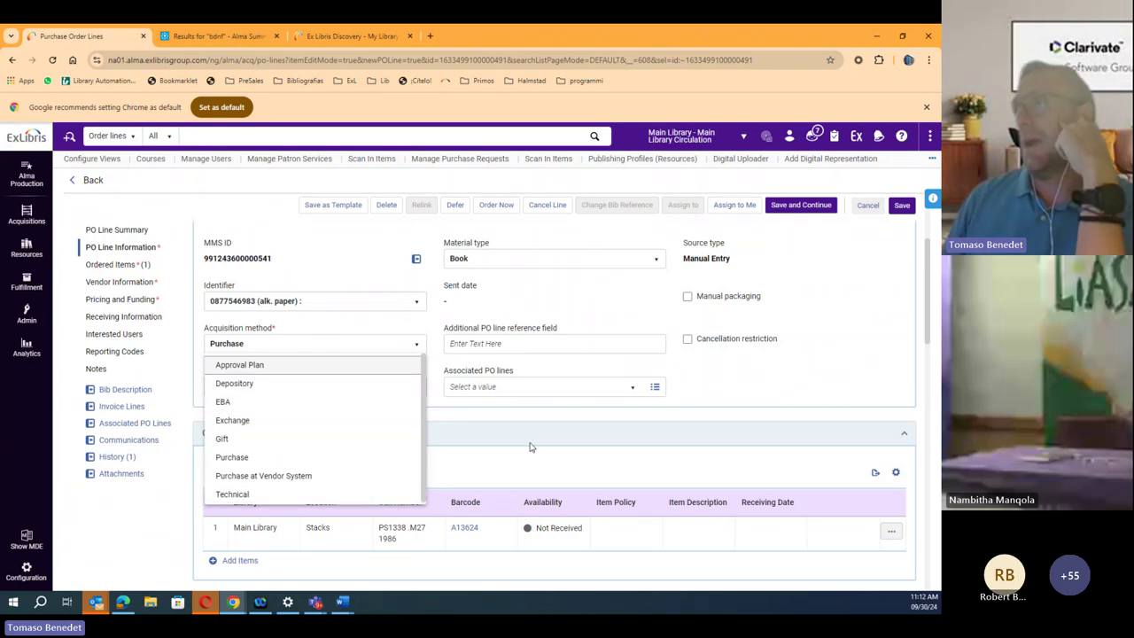
click(599, 446)
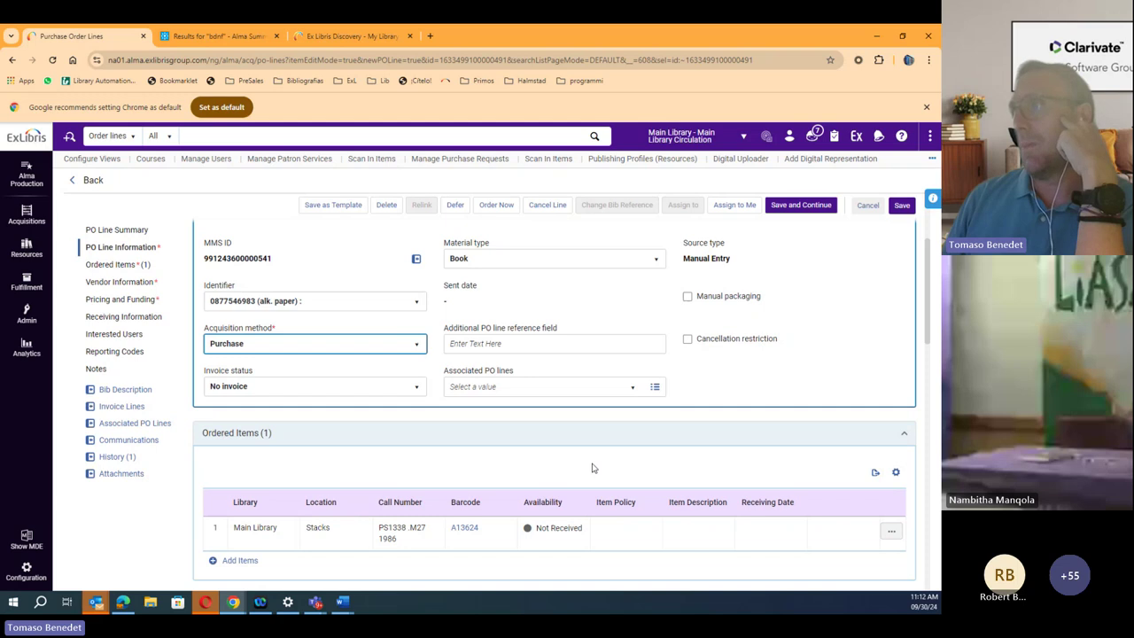
scroll(593, 468, down, 3)
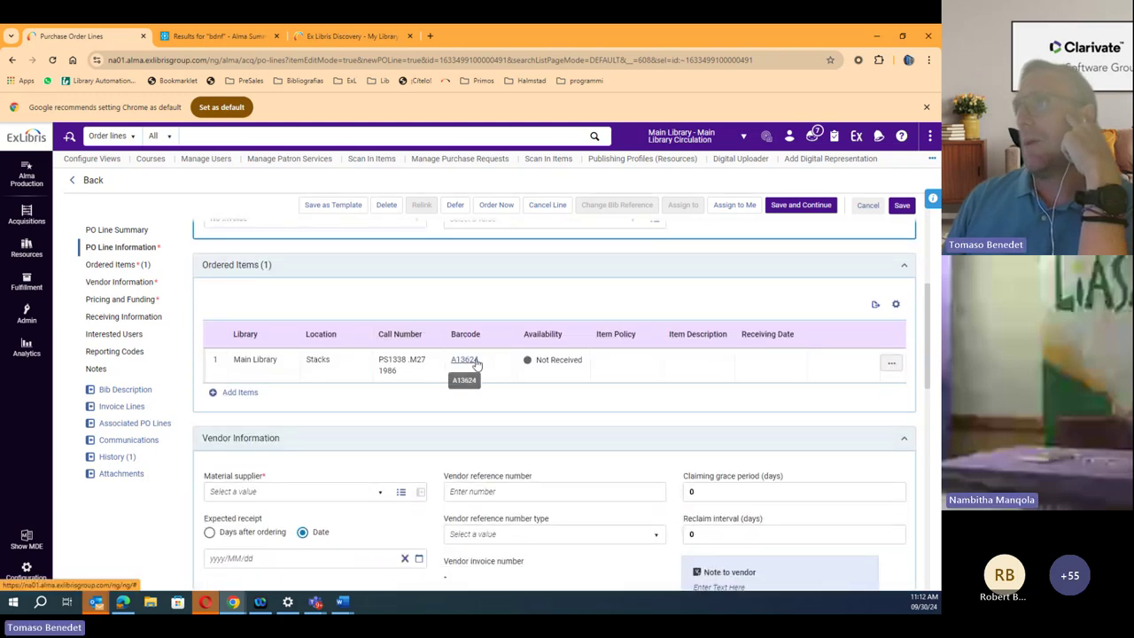
- Set the PO line's material supplier to ProQuest Company from the vendor accounts
scroll(478, 363, down, 2)
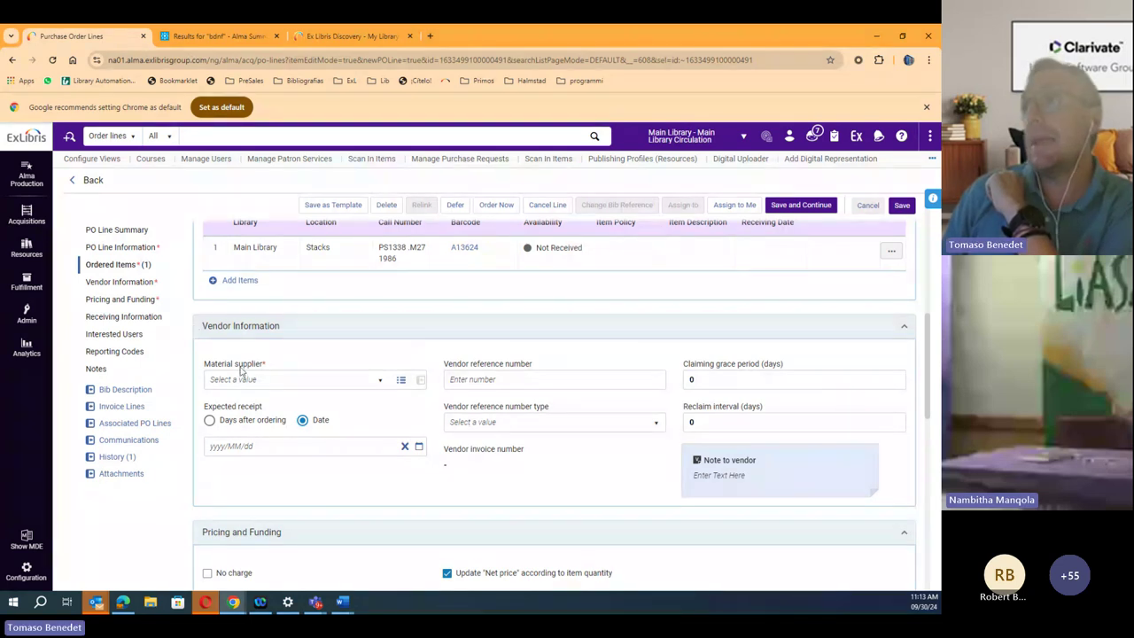
click(402, 381)
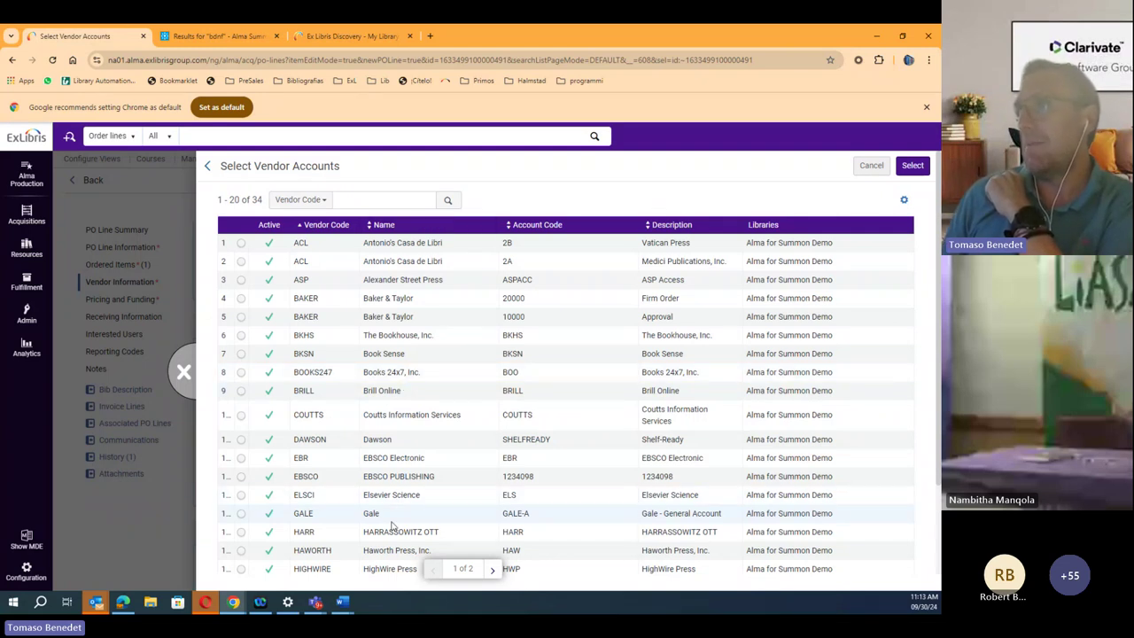
click(184, 374)
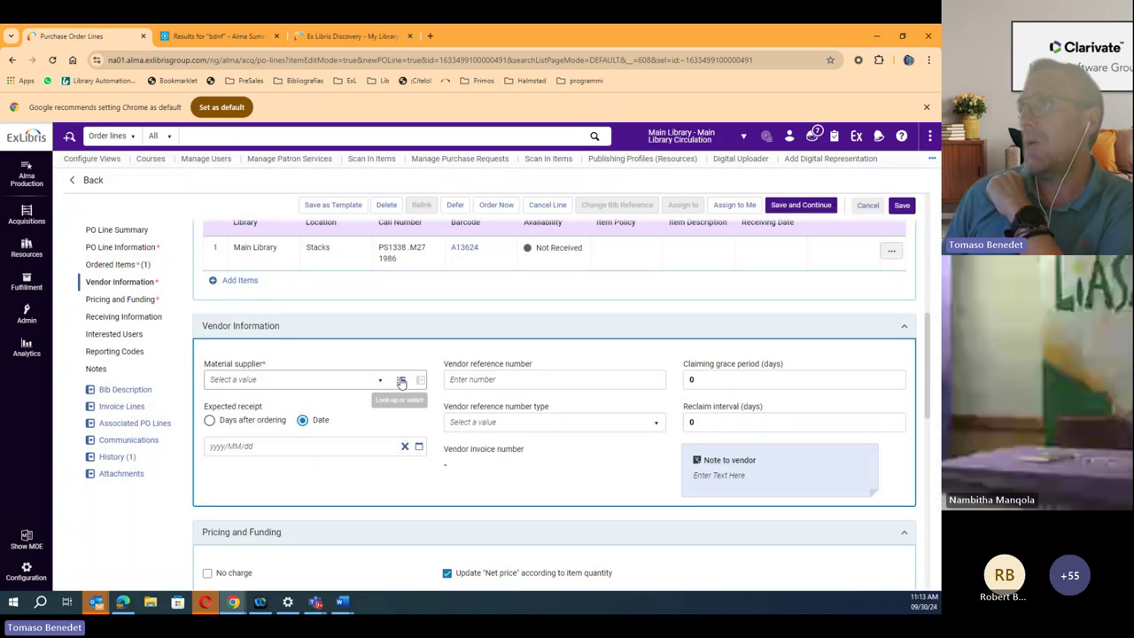
click(402, 381)
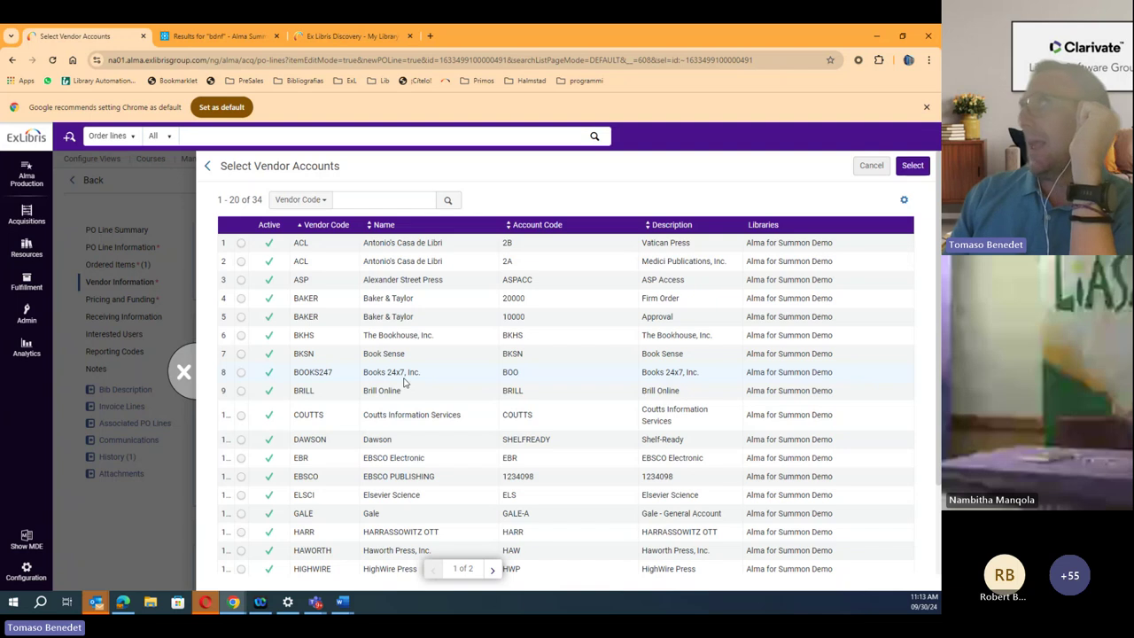
scroll(404, 381, down, 2)
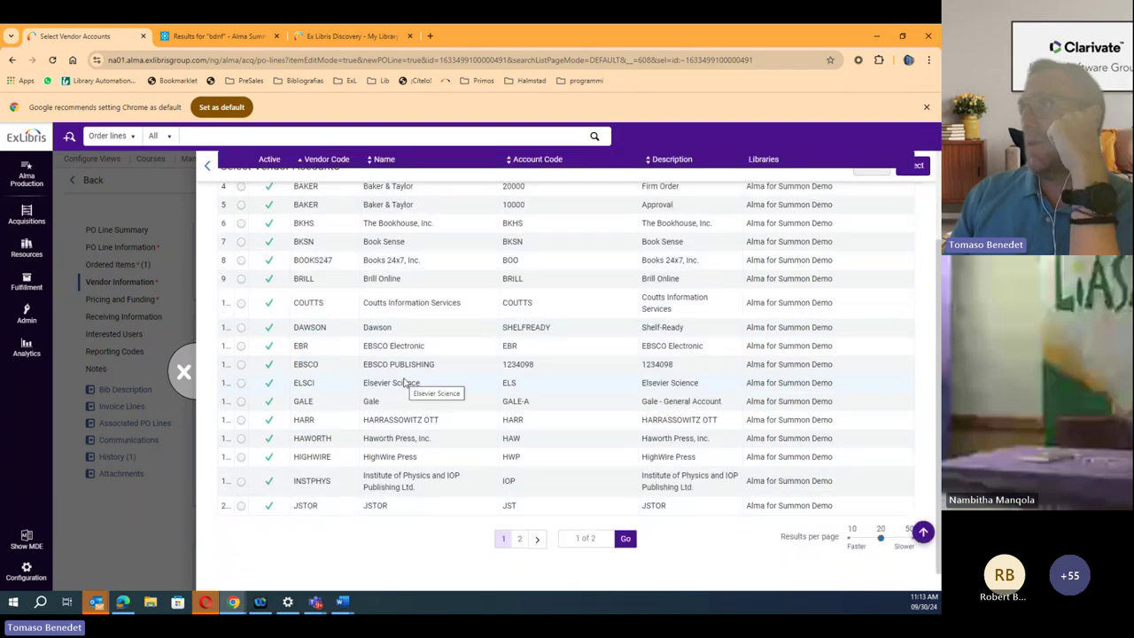
scroll(404, 381, up, 2)
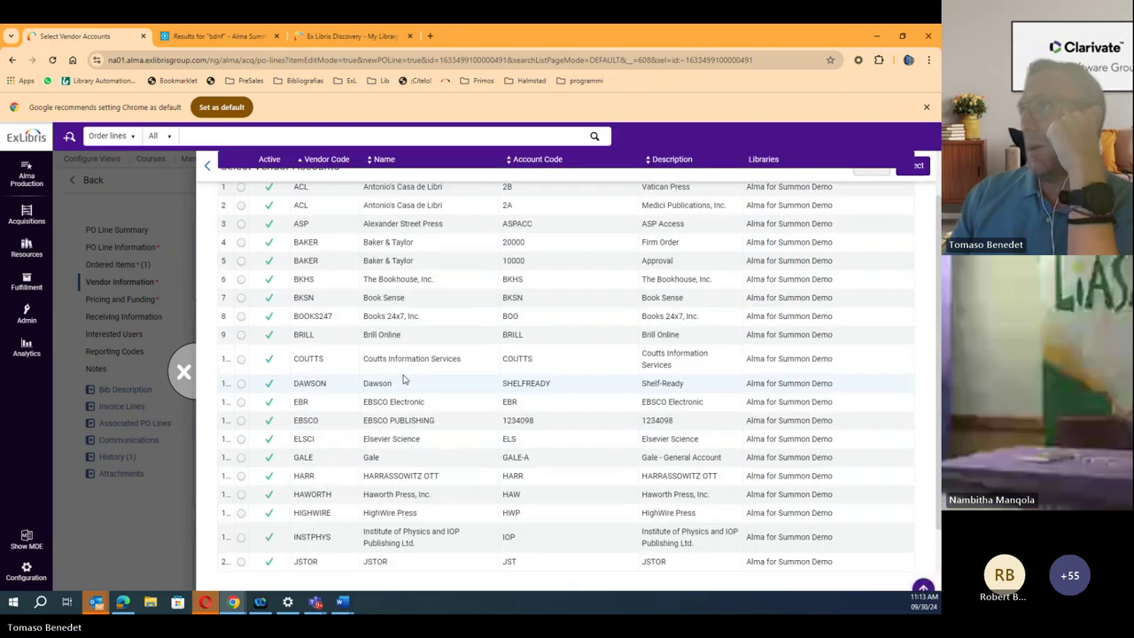
scroll(404, 381, down, 2)
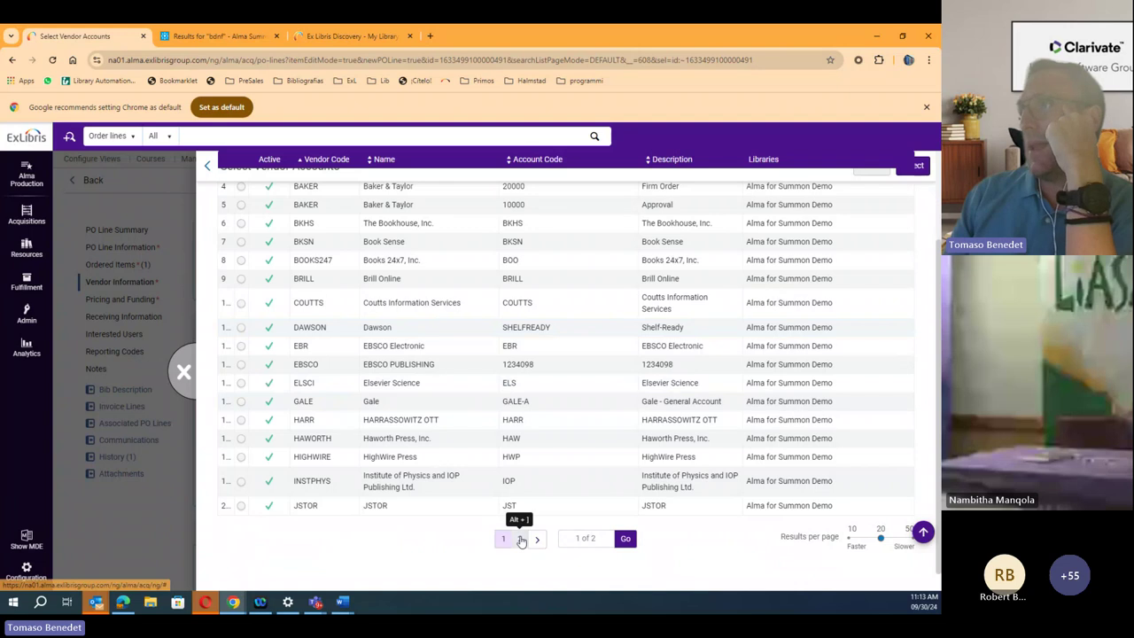
click(521, 540)
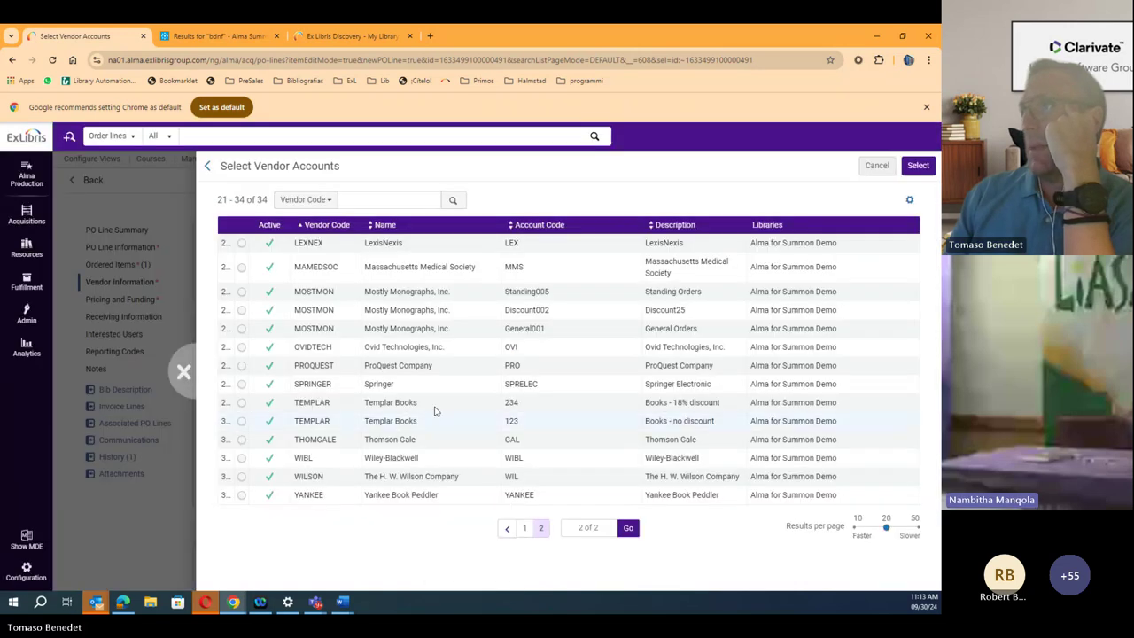
click(242, 366)
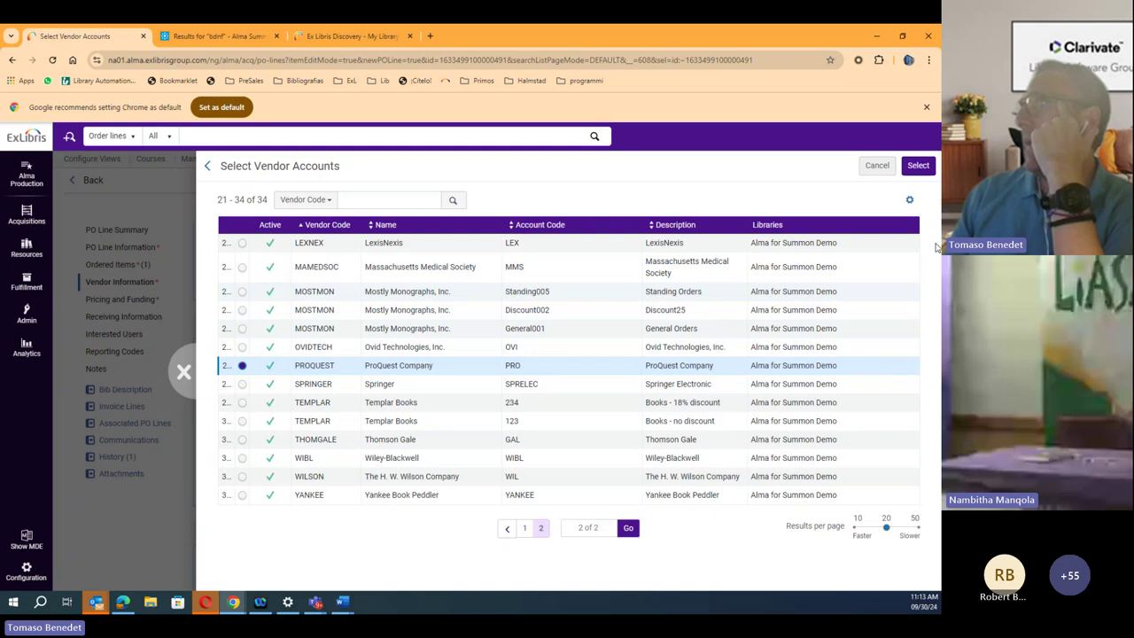
click(919, 166)
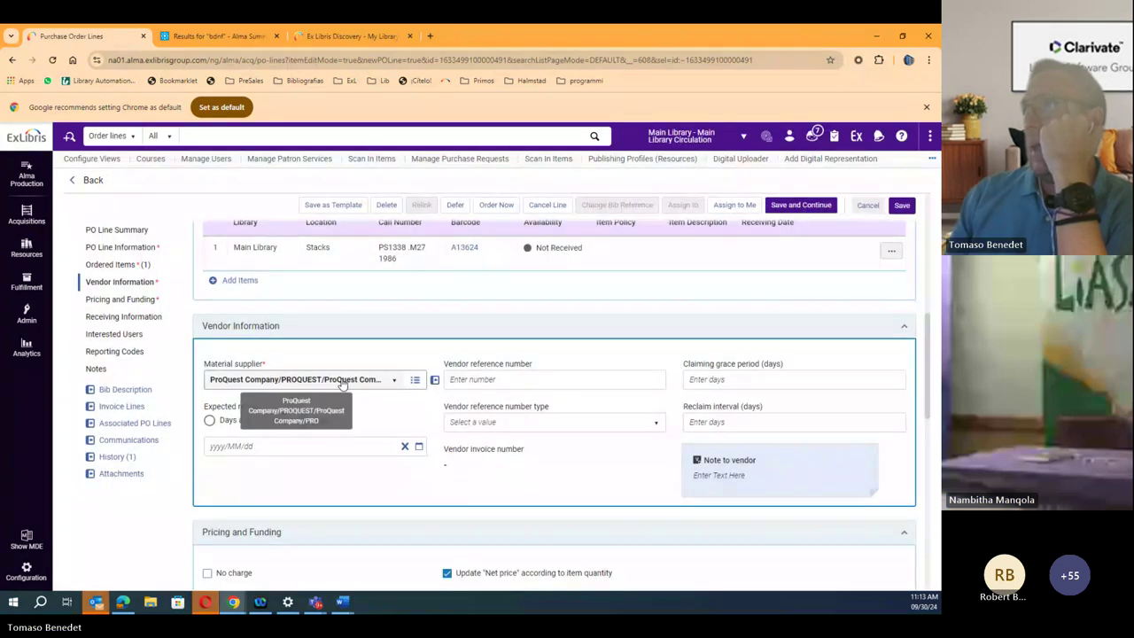
click(235, 380)
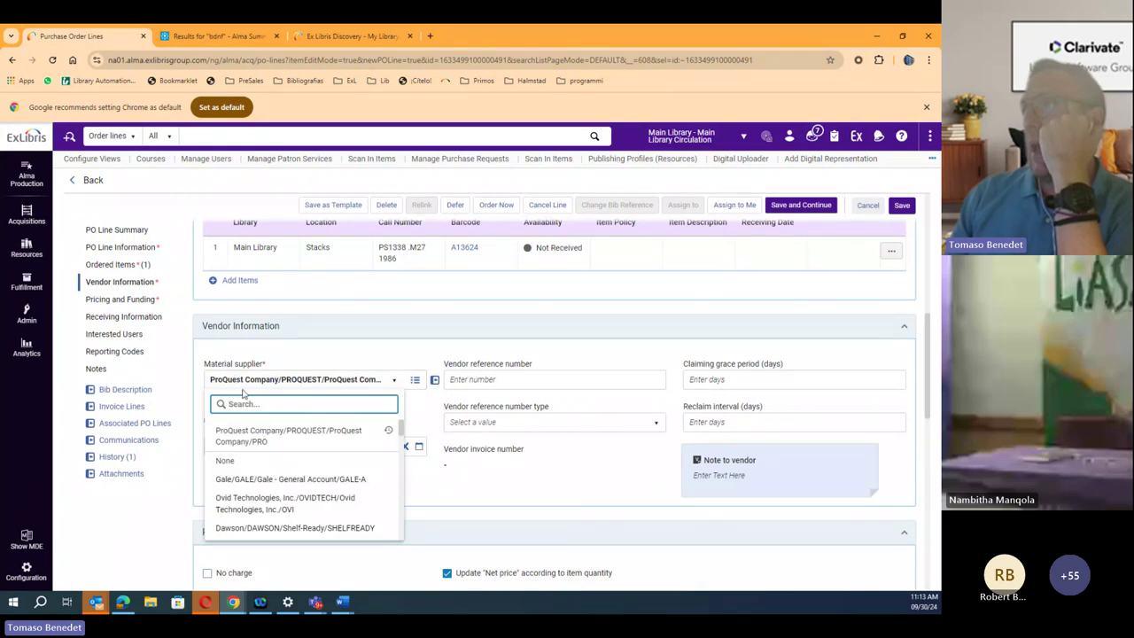
click(420, 351)
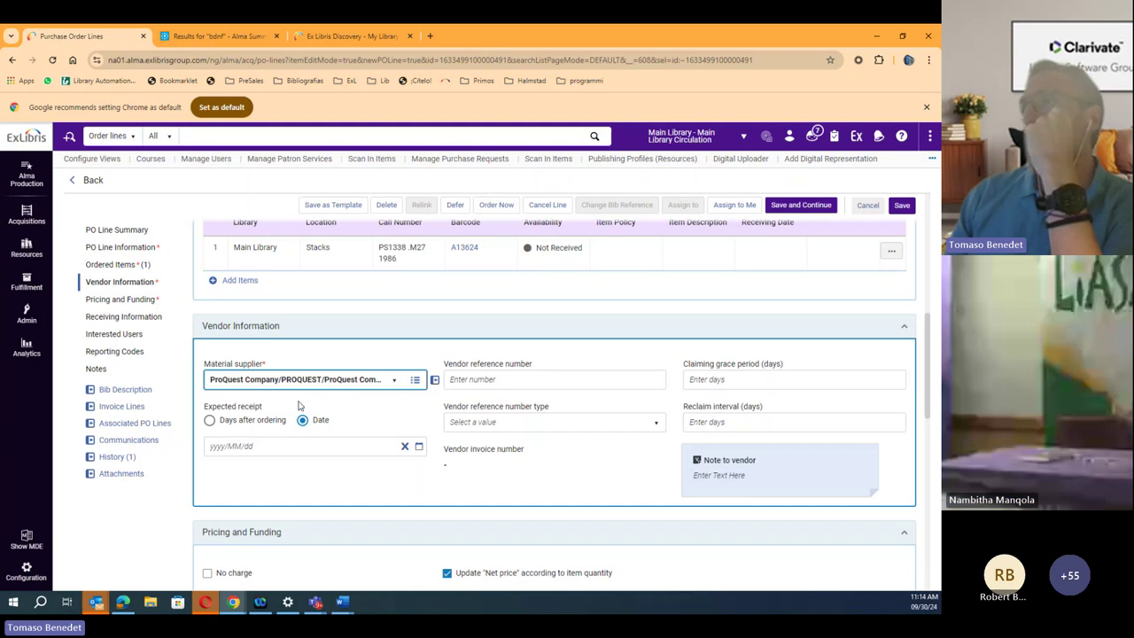
- Set the list price to 10.00 USD and start adding a fund to the PO line
scroll(298, 405, down, 3)
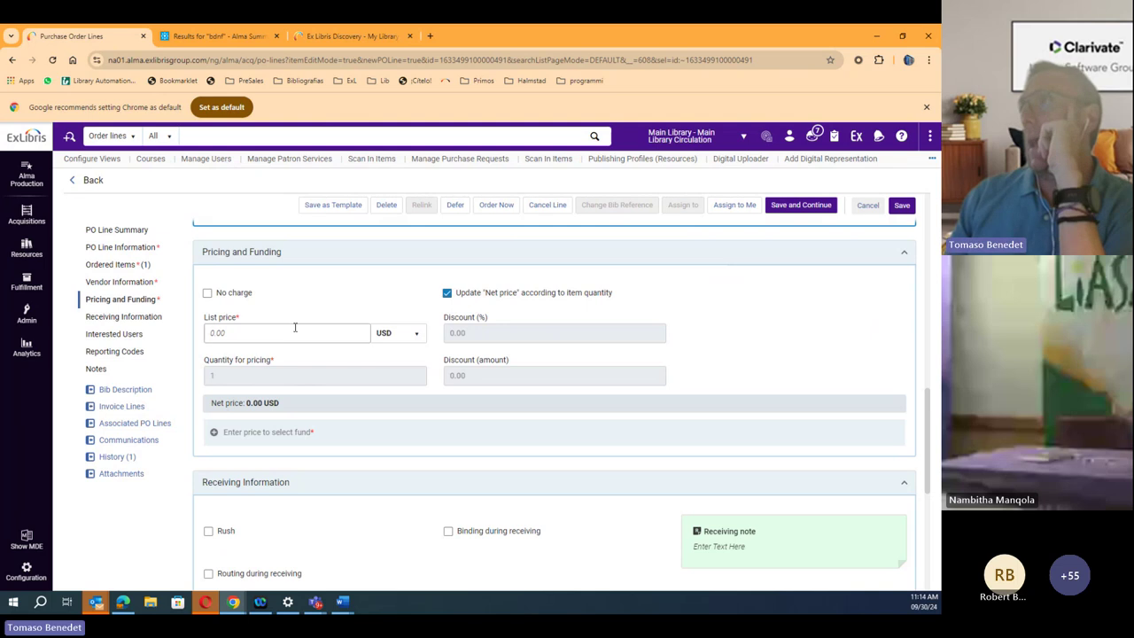
click(294, 330)
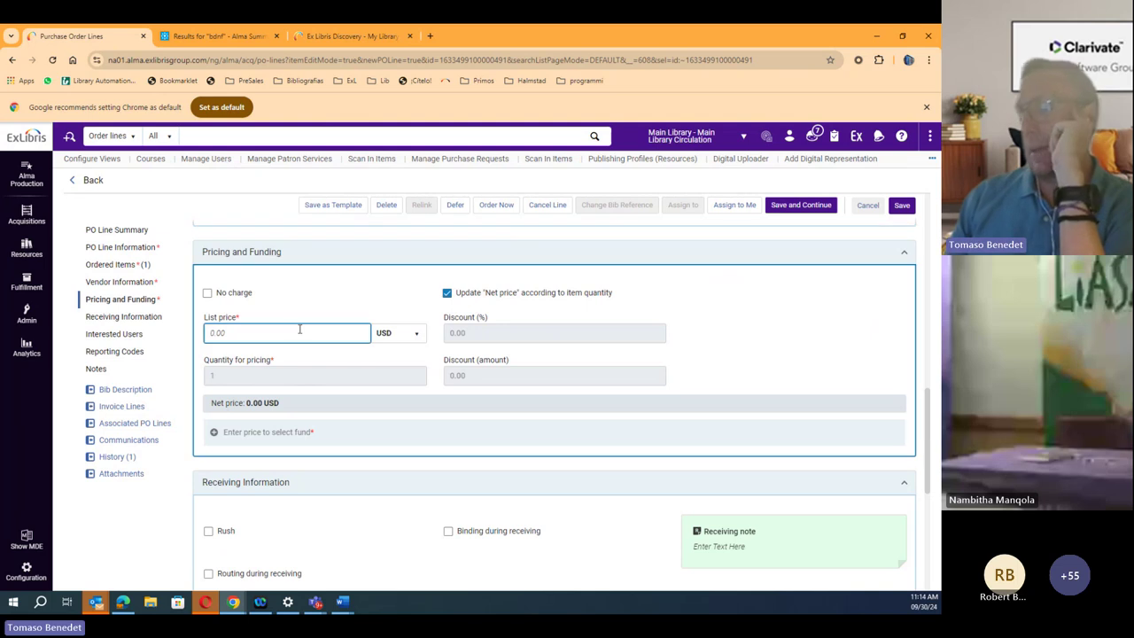
text(10)
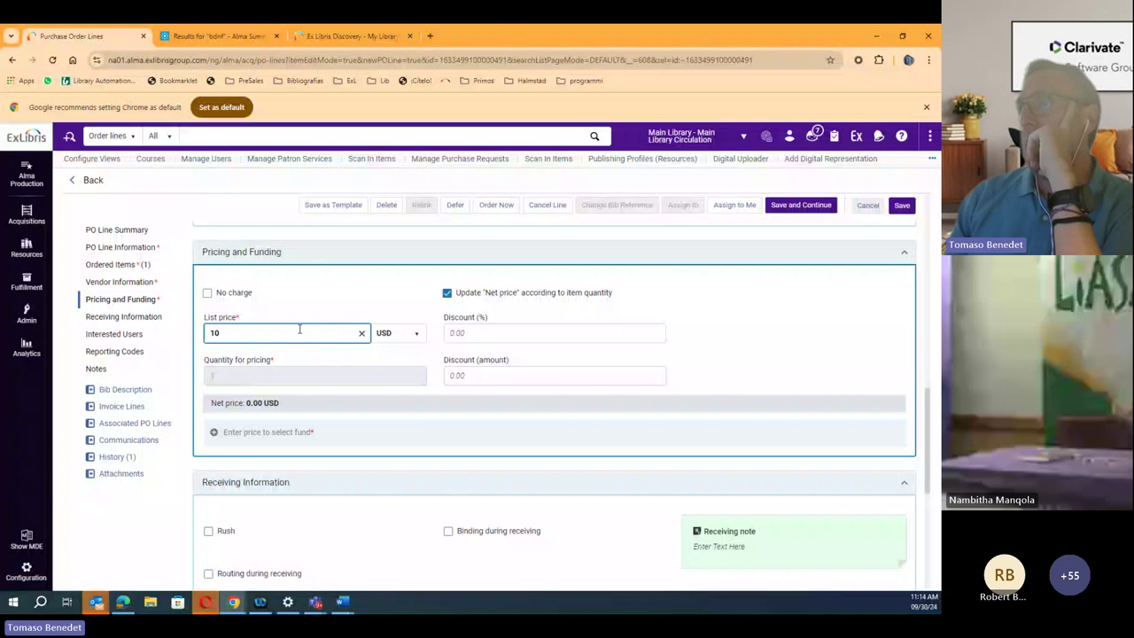
click(303, 309)
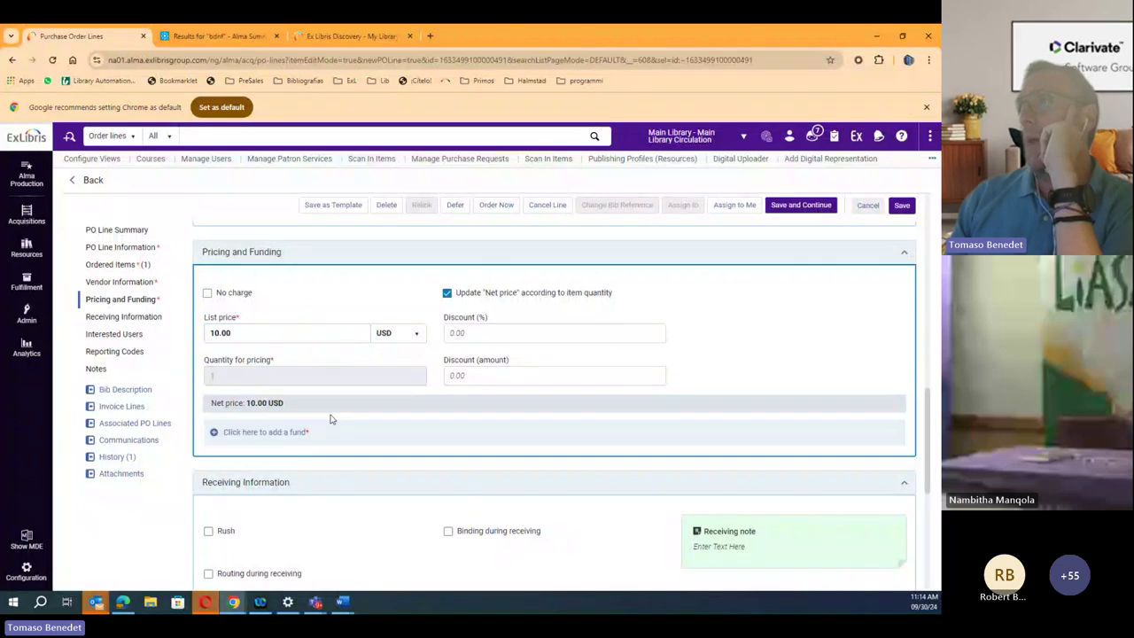
click(276, 439)
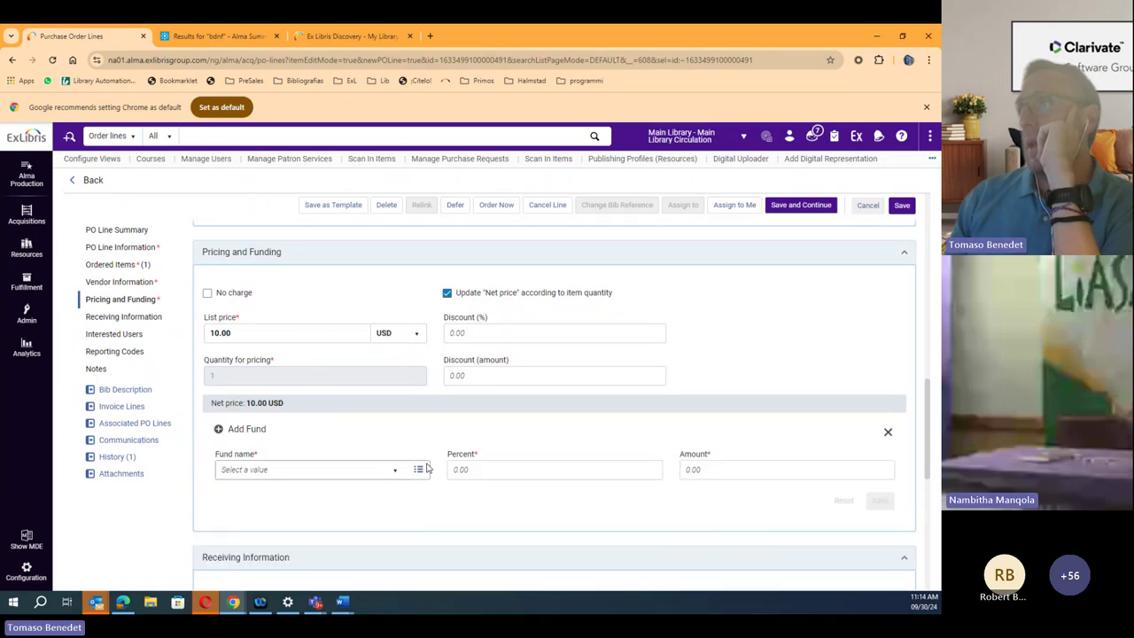
- Try to find a fund for the PO line by searching the funds and ledgers for "*" and "fun"
click(419, 470)
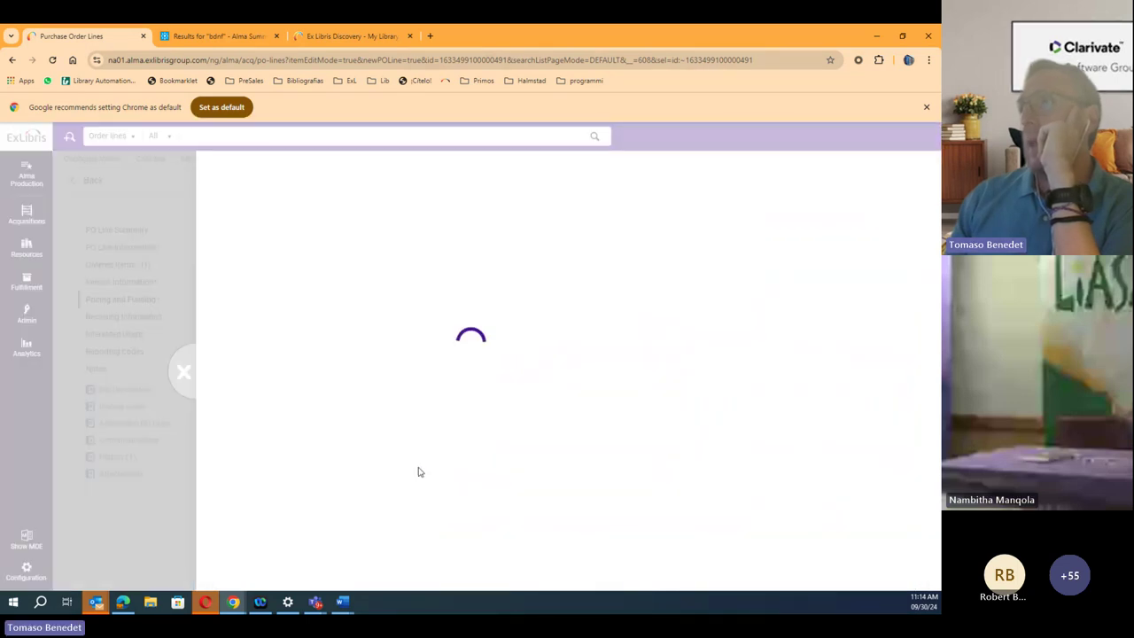
click(324, 202)
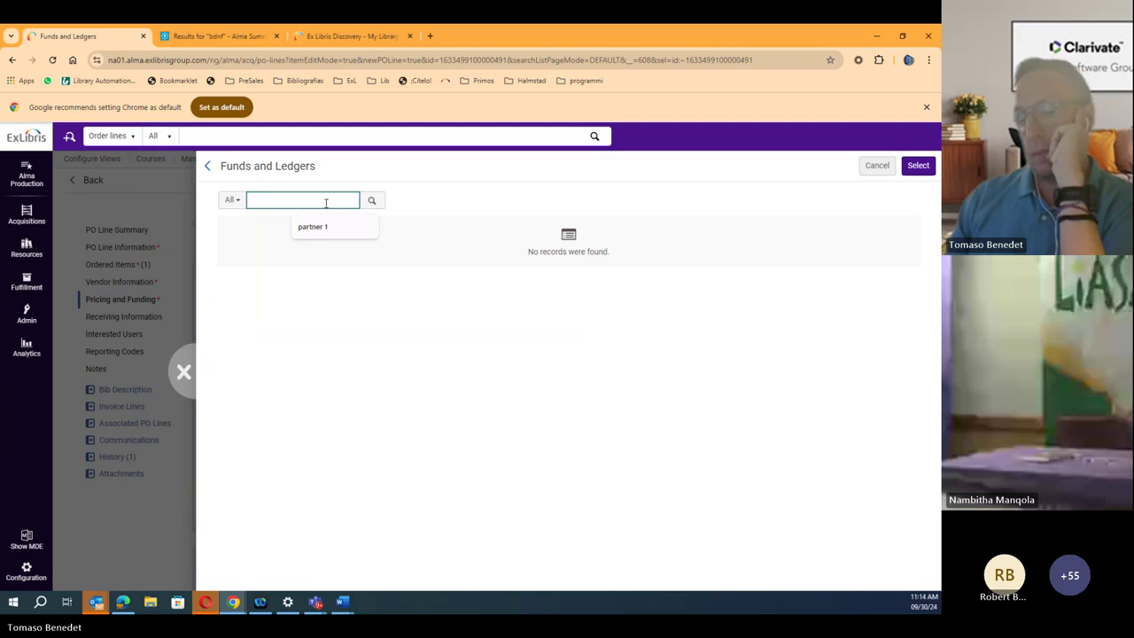
text(f)
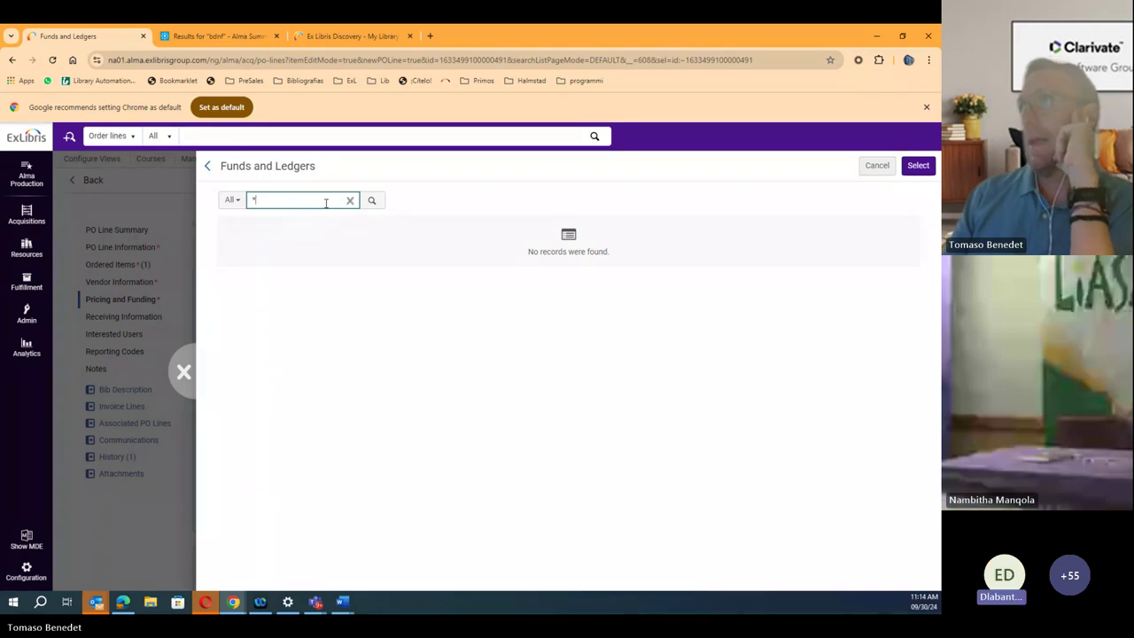
key(Return)
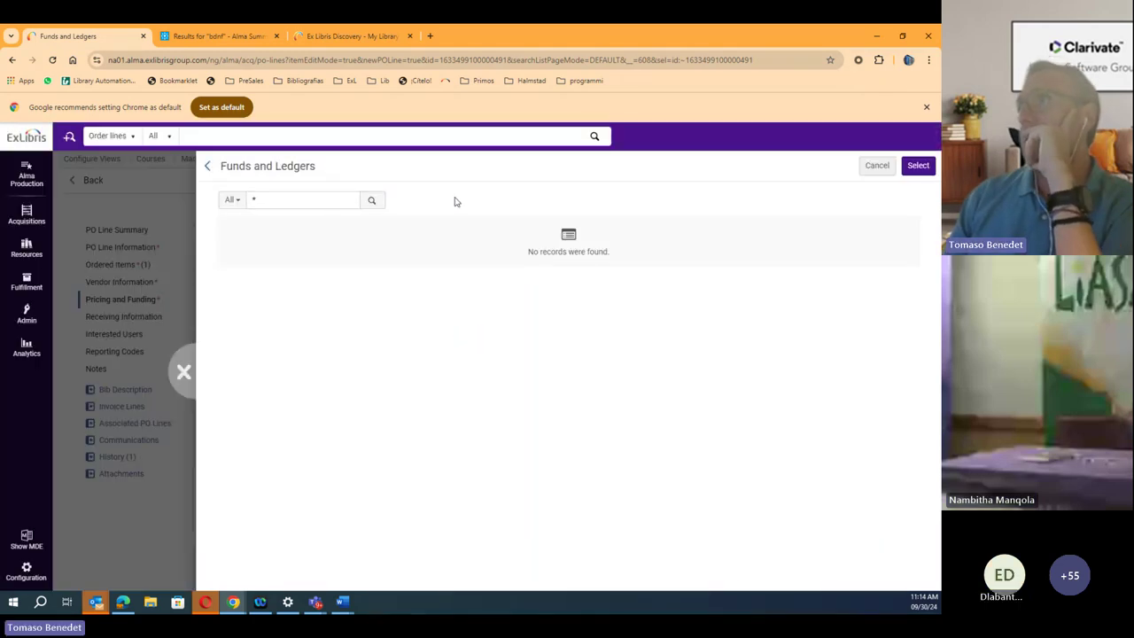
click(250, 200)
double_click(256, 200)
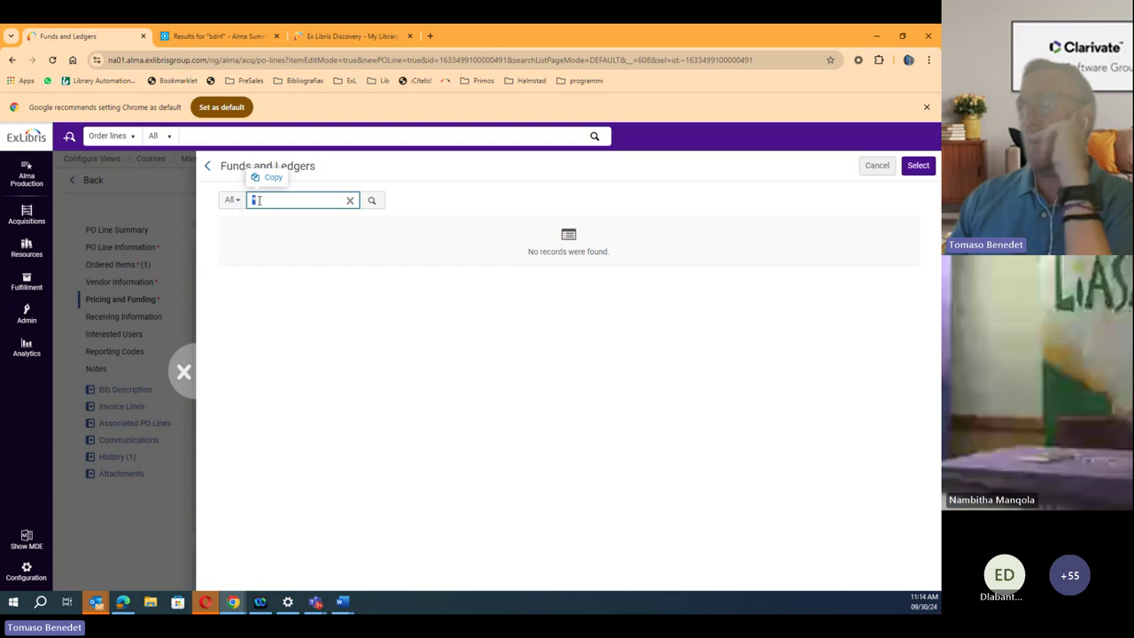
text(fu)
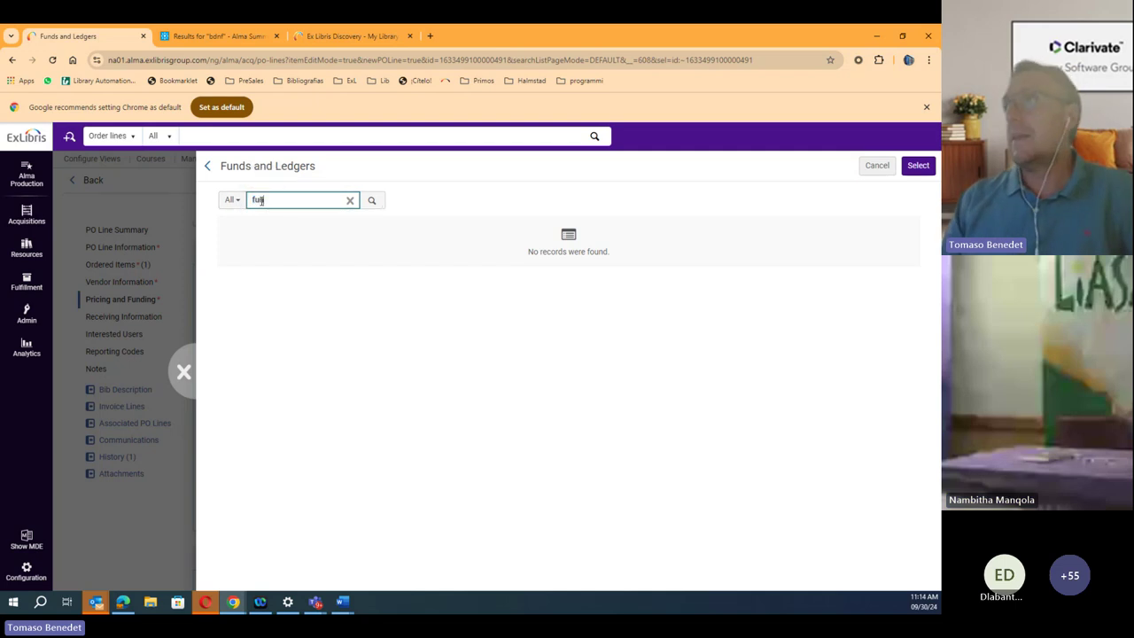
text(n)
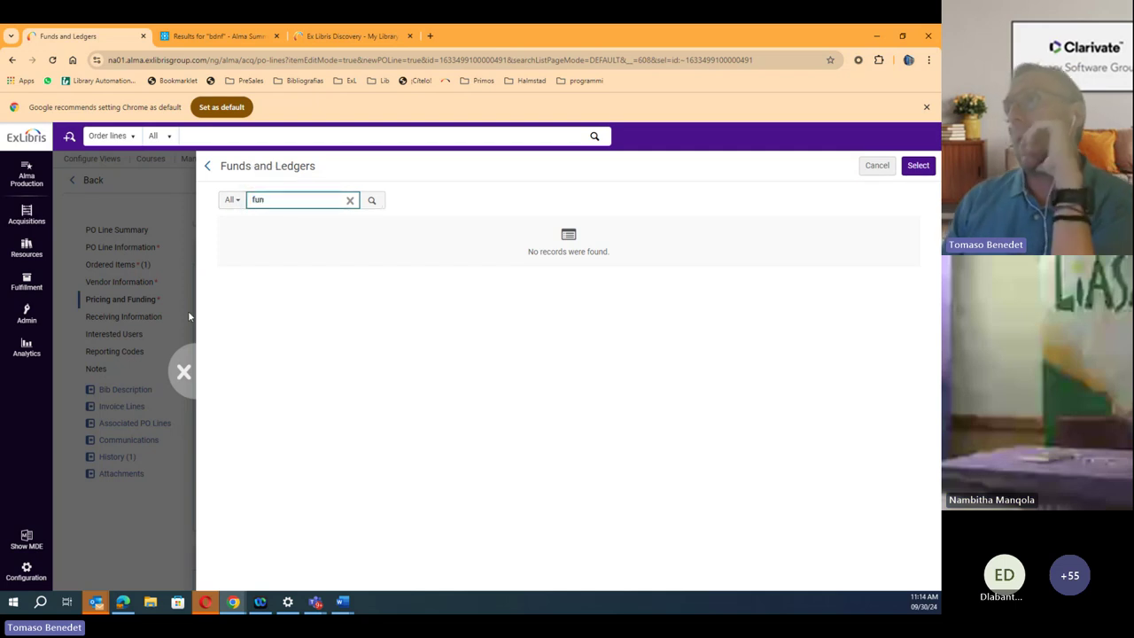
click(182, 372)
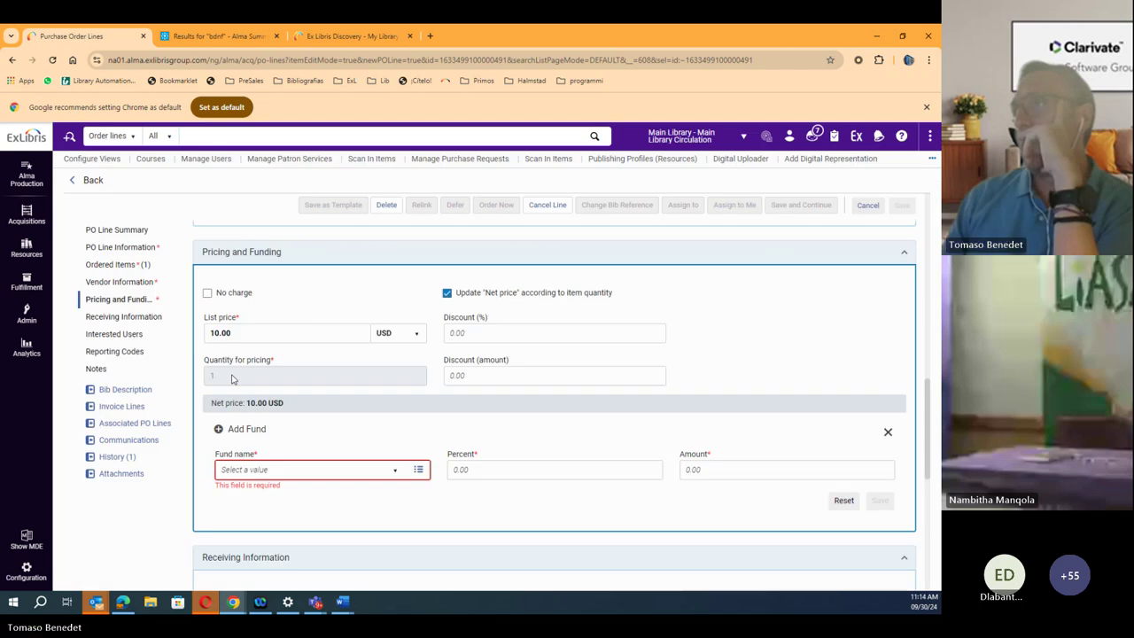
- Try to find a fund for the PO line by searching the funds and ledgers for "fund"
click(418, 470)
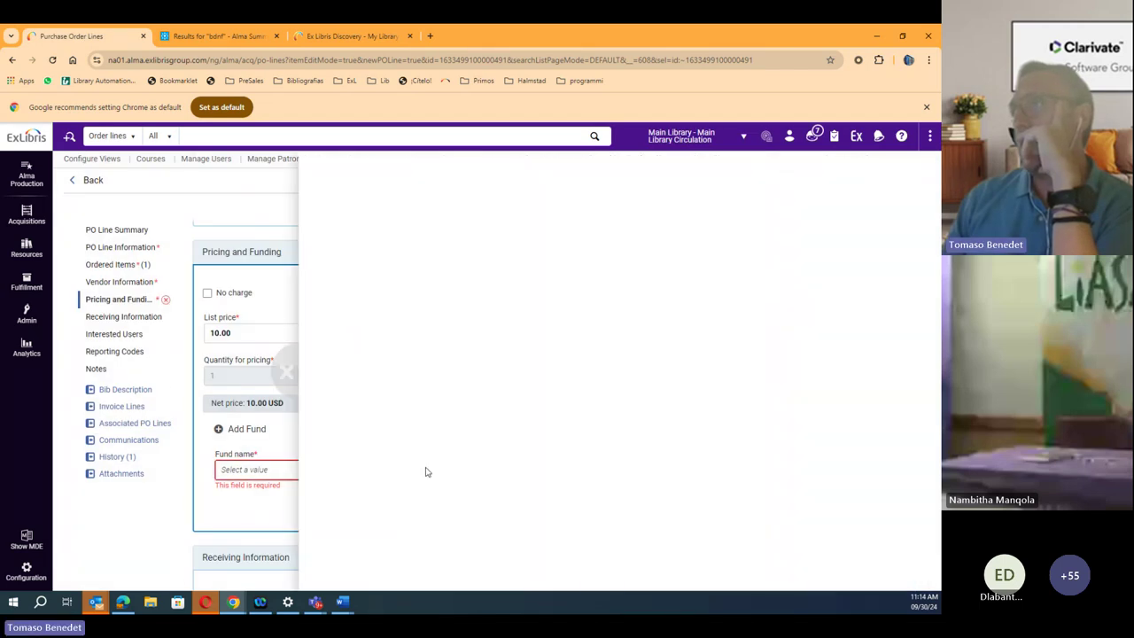
click(318, 198)
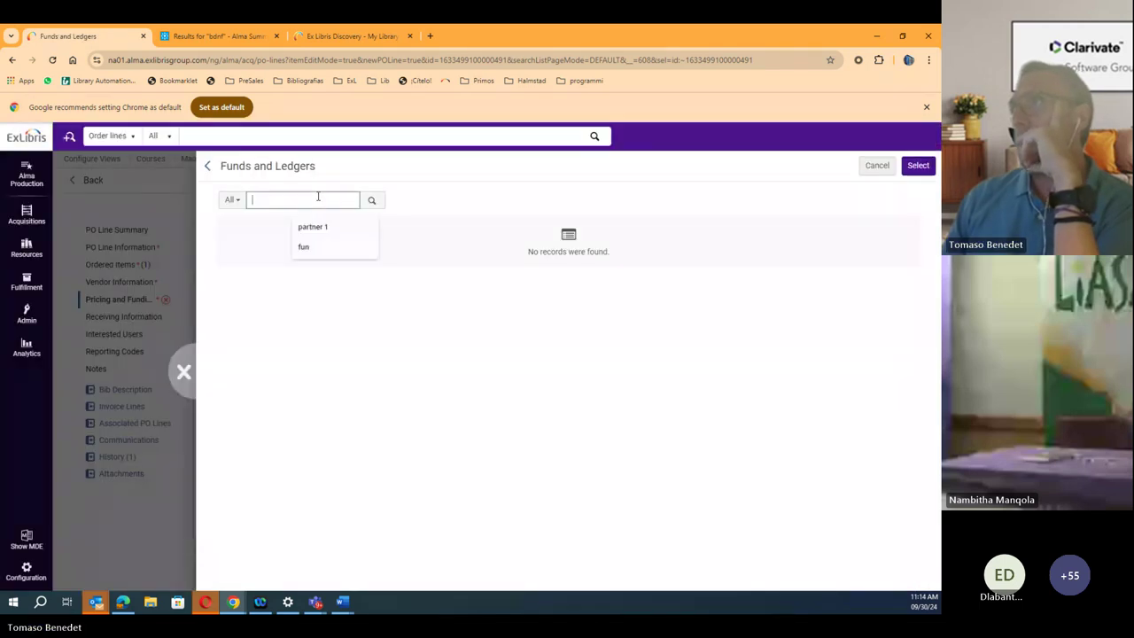
text(fu)
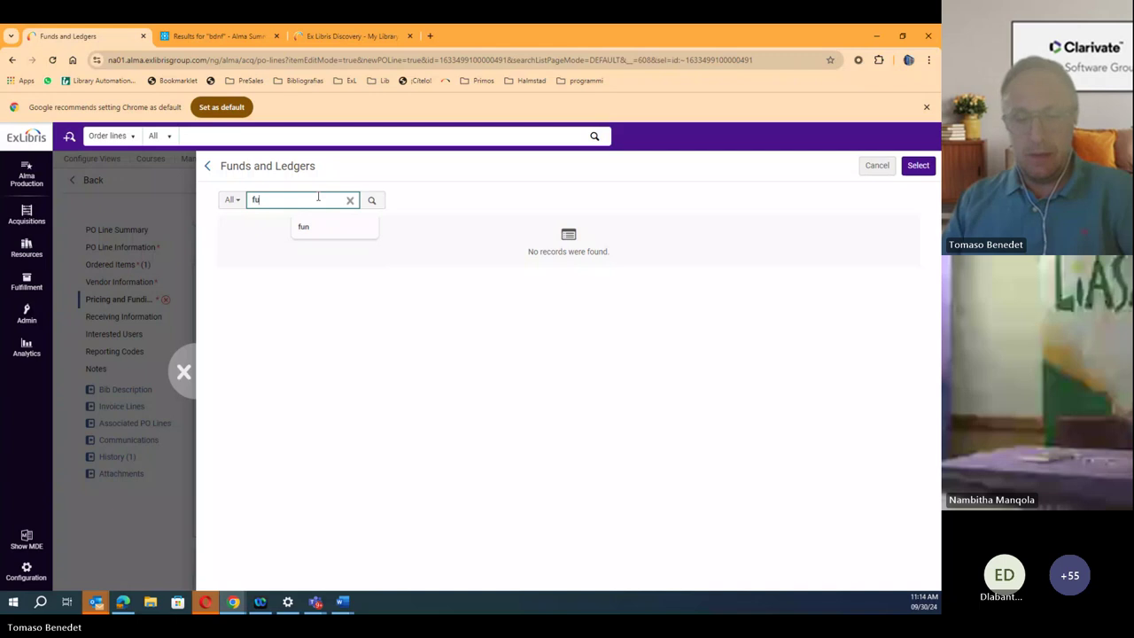
text(nd)
double_click(314, 196)
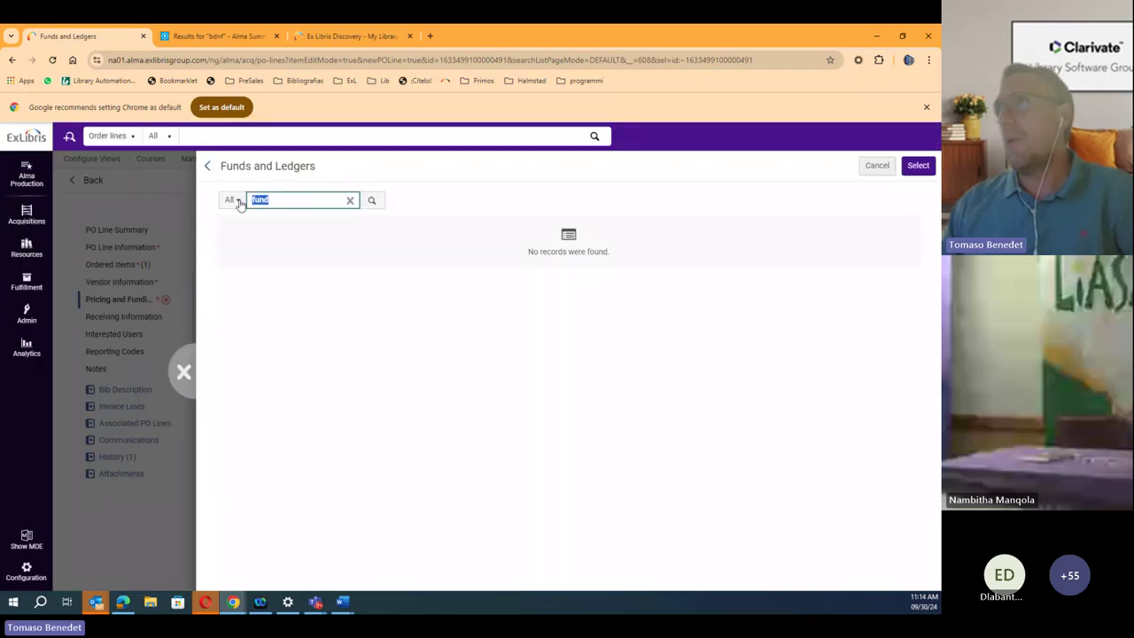
key(BackSpace)
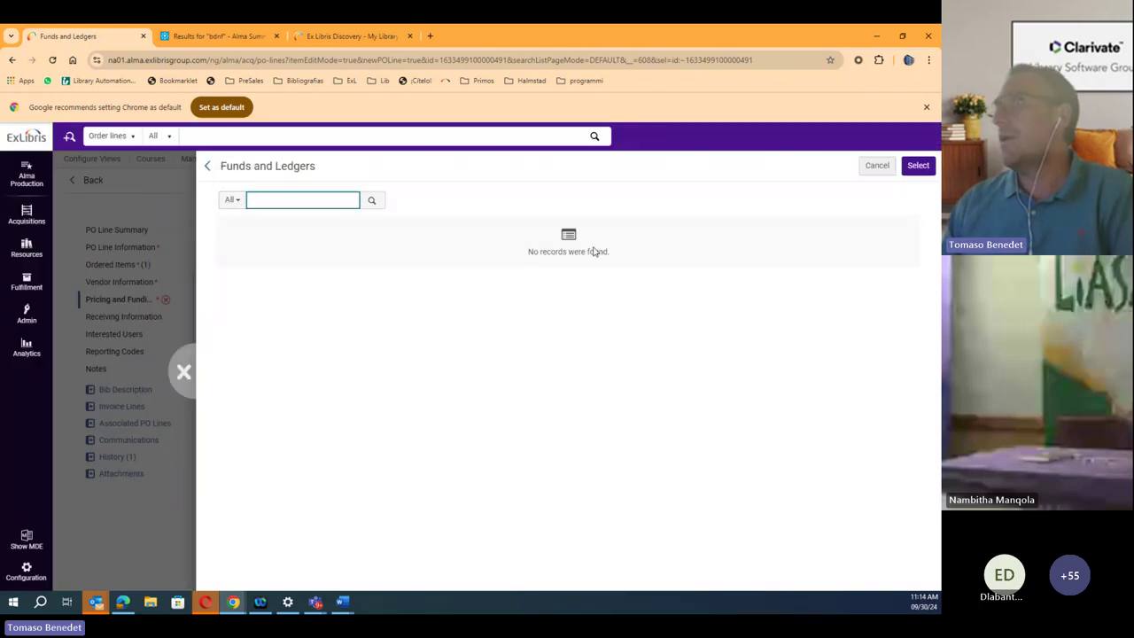
click(876, 166)
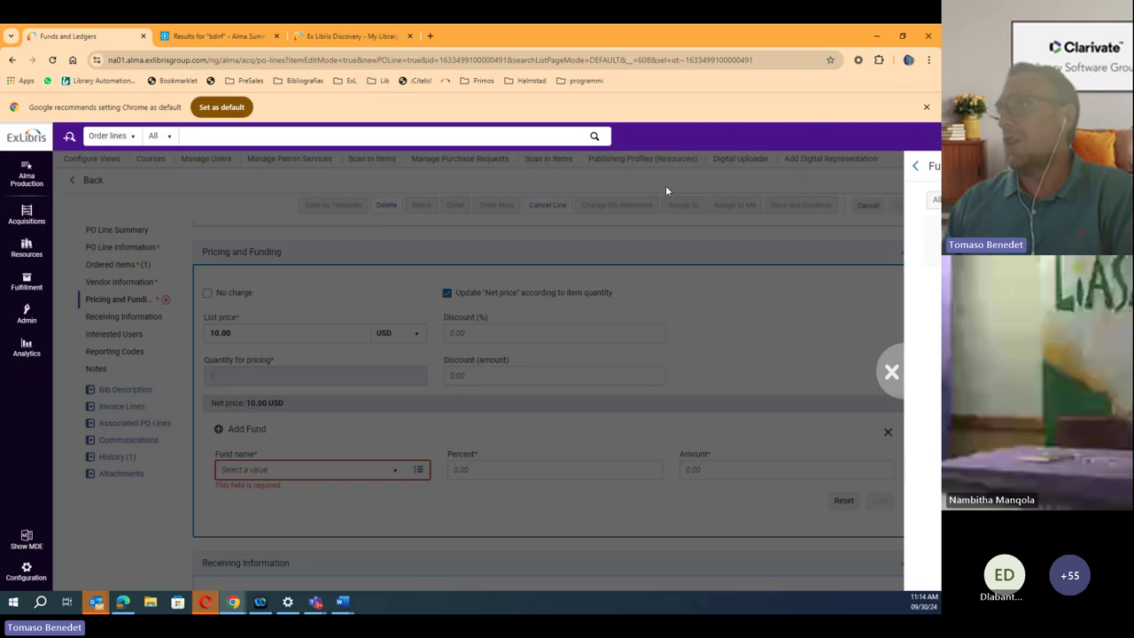
- Look over the PO line's remaining sections down to the notes, and leave it without saving to open the vendor list
scroll(329, 455, down, 4)
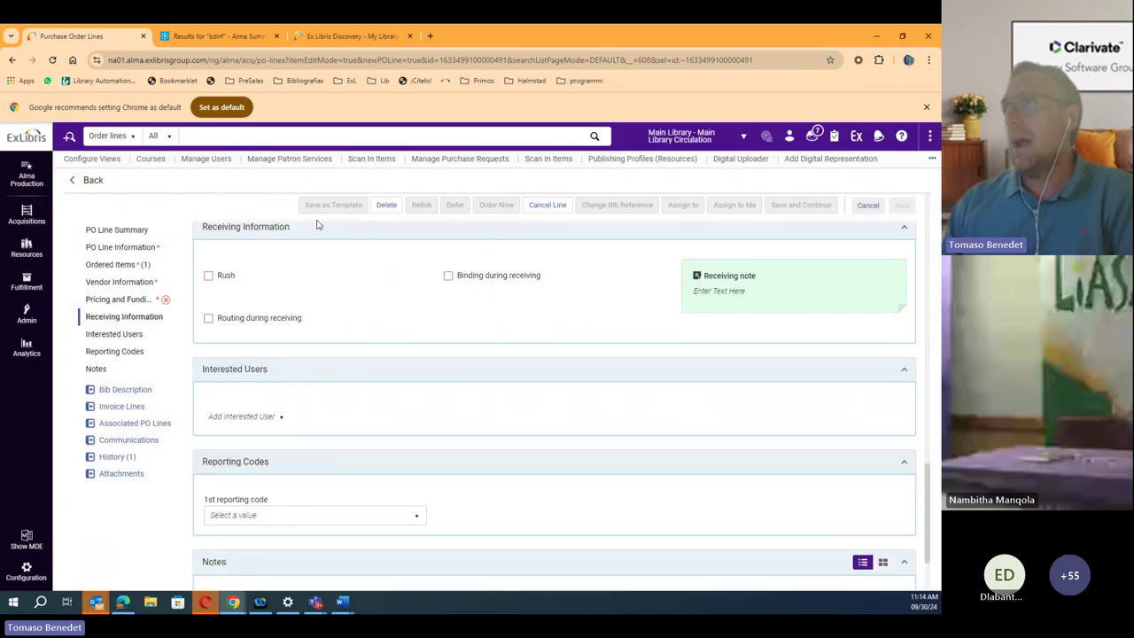
scroll(320, 454, down, 2)
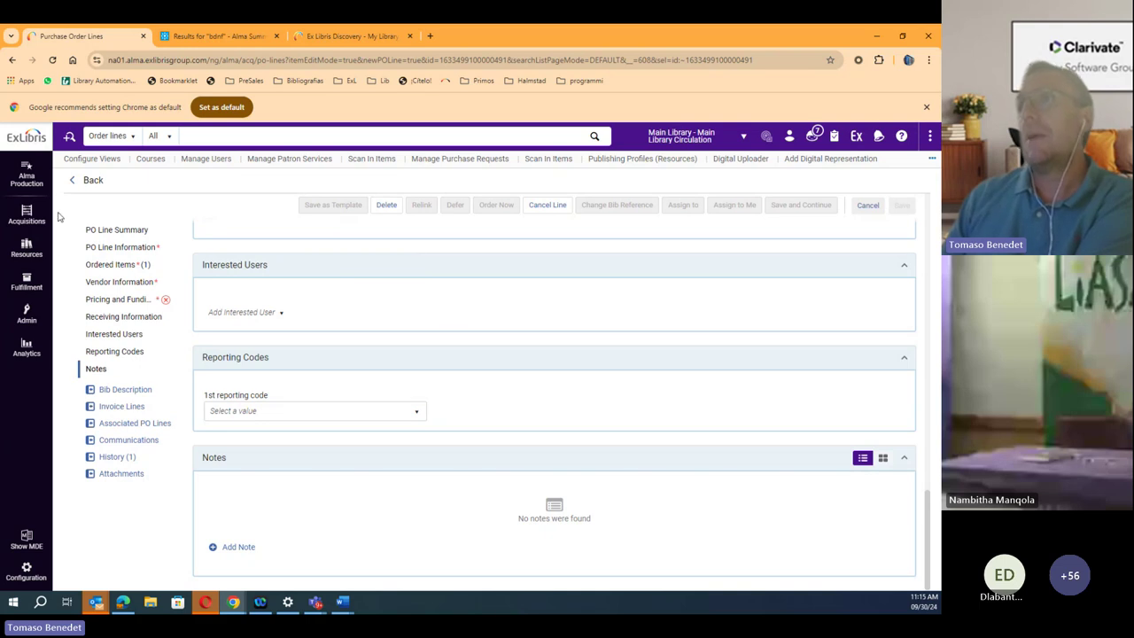
click(26, 215)
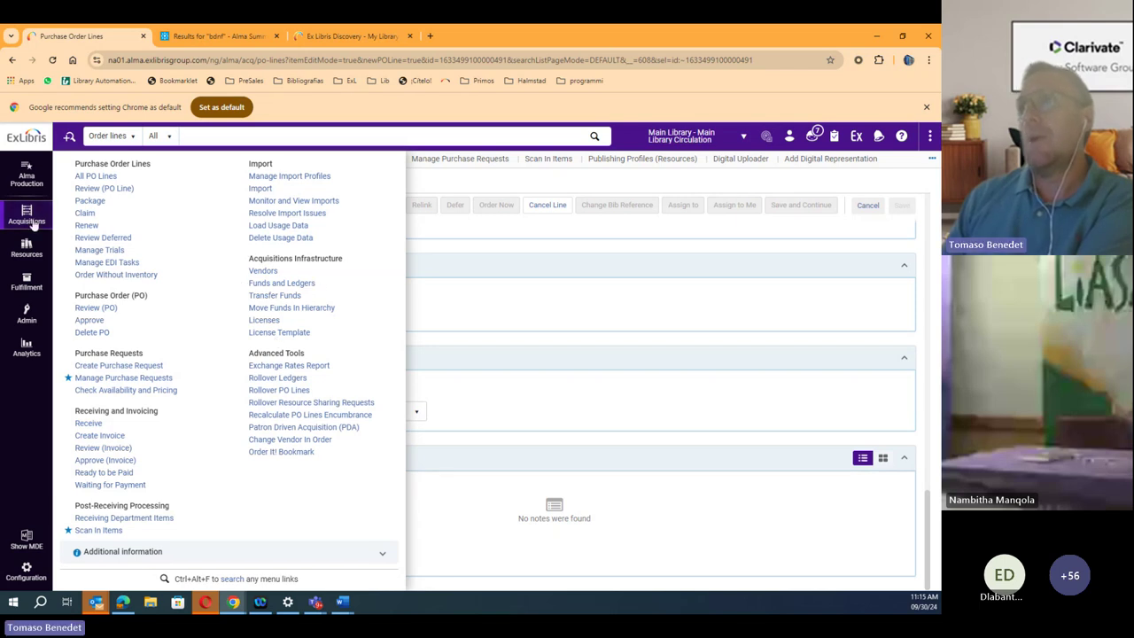
click(262, 272)
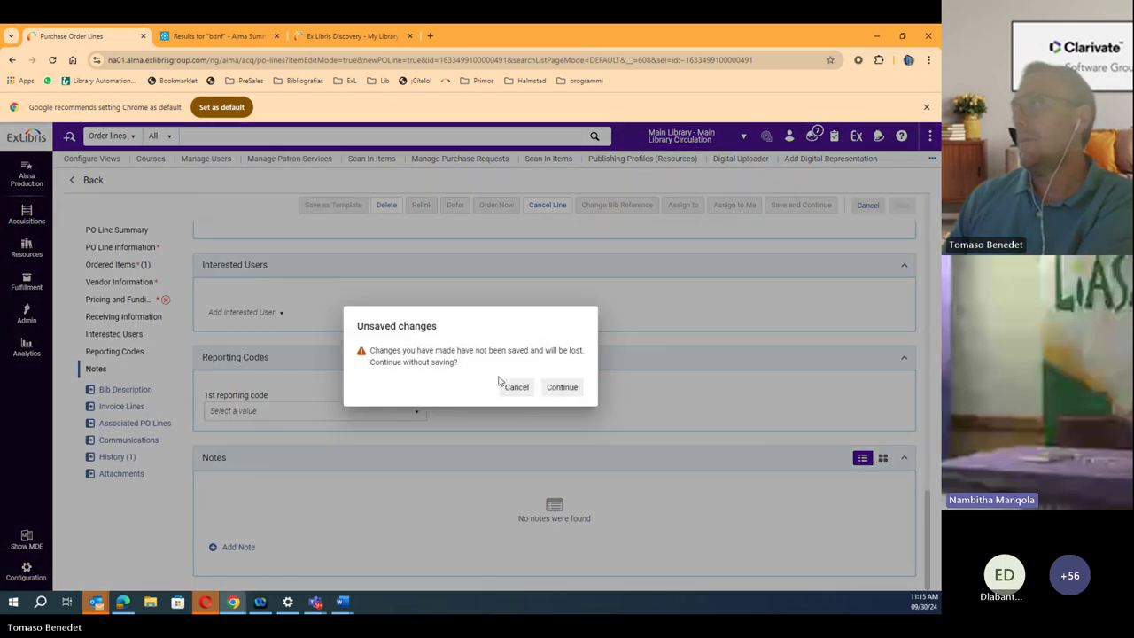
click(562, 386)
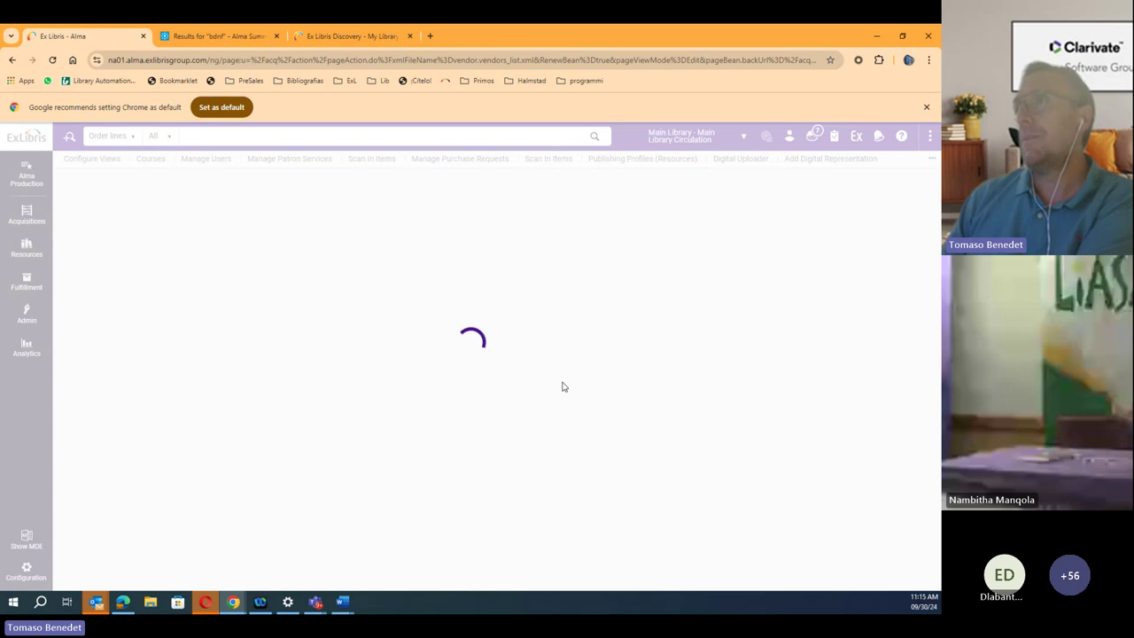
- Open the ProQuest Company vendor record from the second page of vendors and examine its general details and accounts
scroll(302, 426, down, 2)
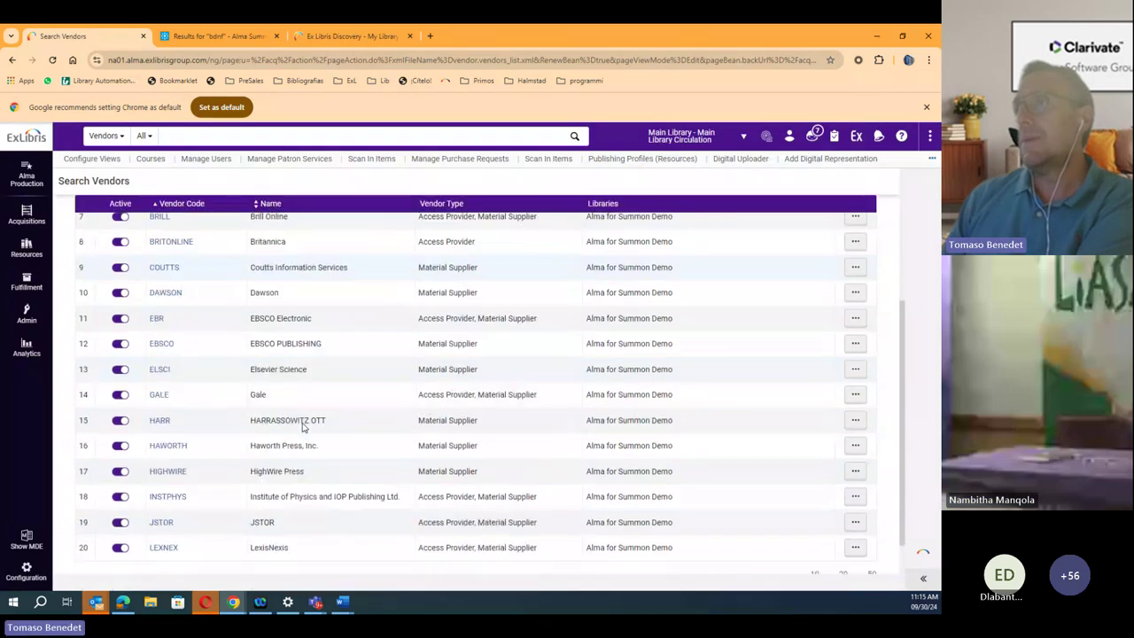
scroll(303, 427, down, 1)
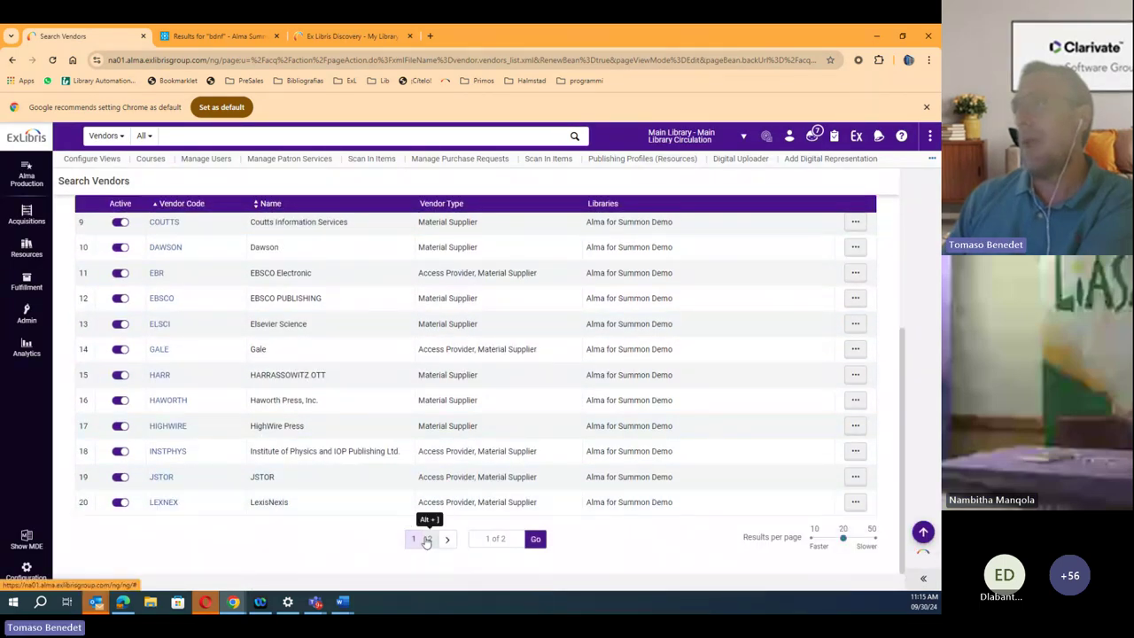
click(427, 539)
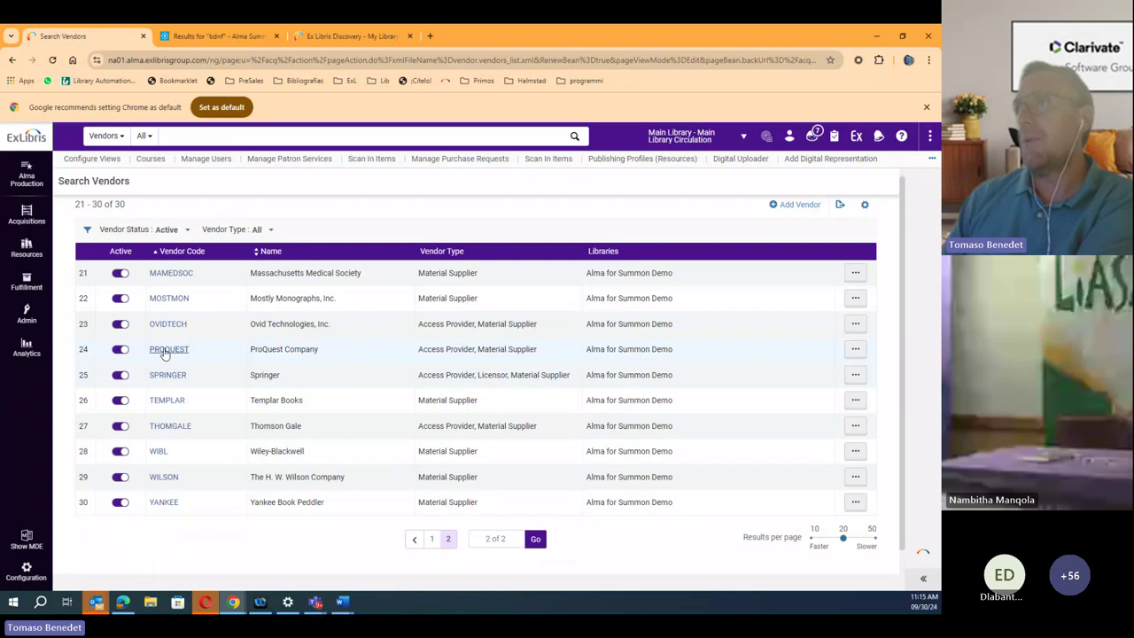
click(165, 350)
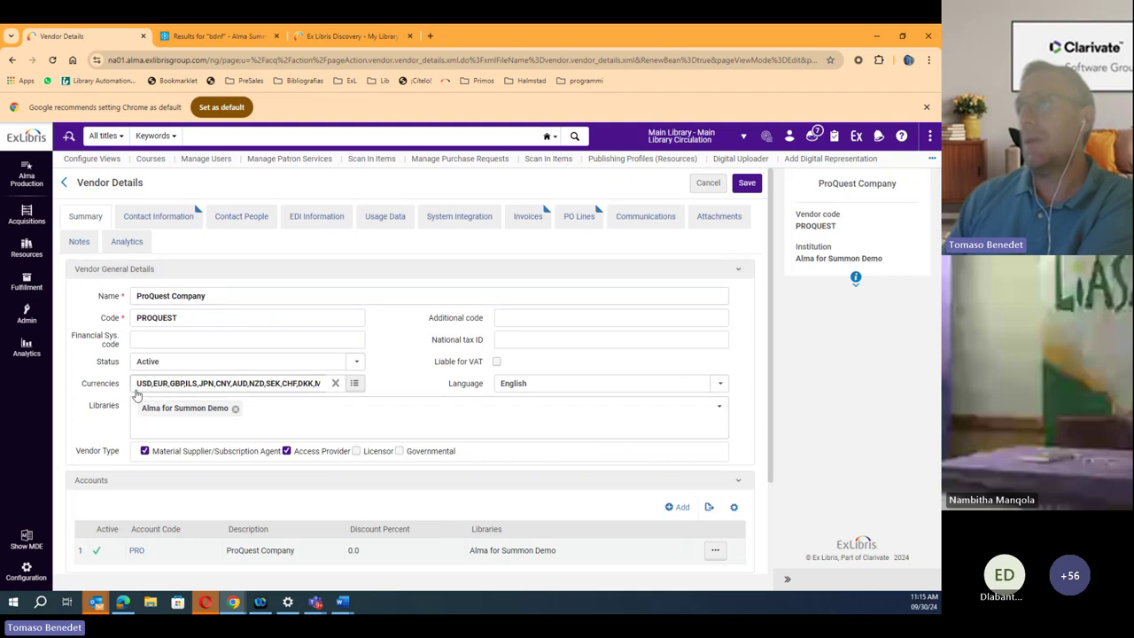
scroll(133, 381, down, 3)
scroll(138, 395, up, 3)
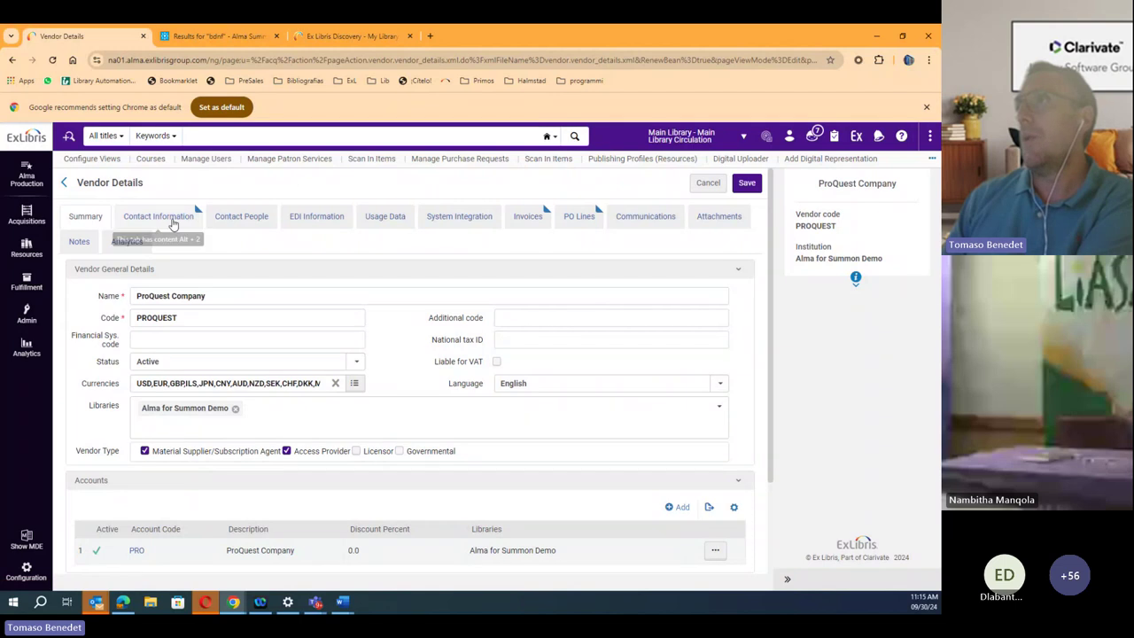
- Review the PO lines and the invoices linked to the ProQuest Company vendor
click(578, 219)
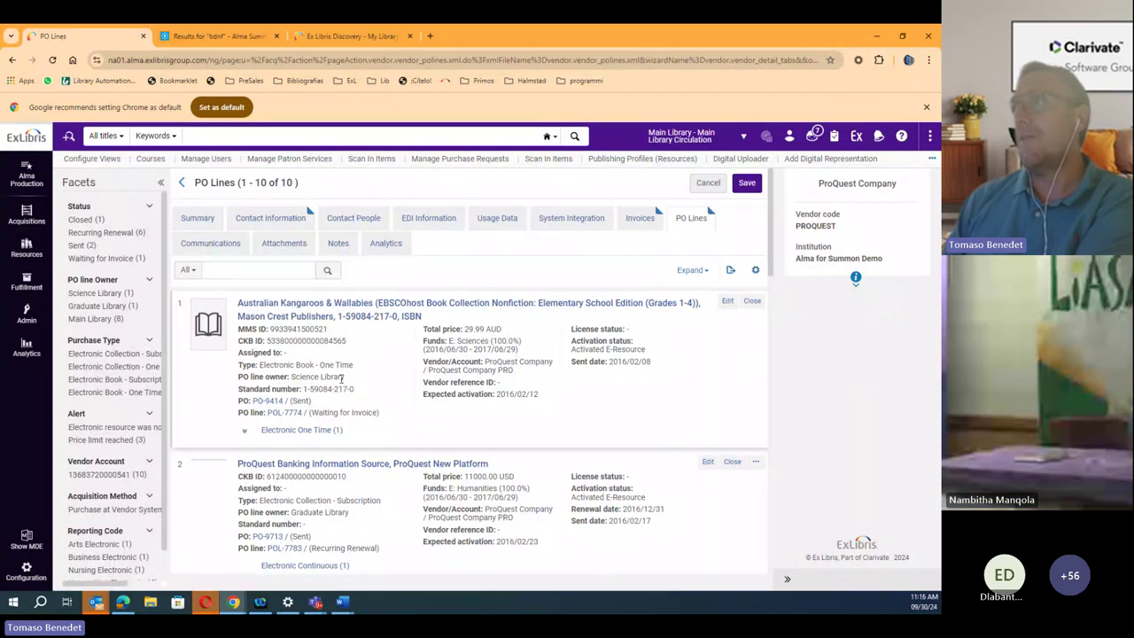
scroll(337, 381, down, 1)
scroll(341, 383, up, 1)
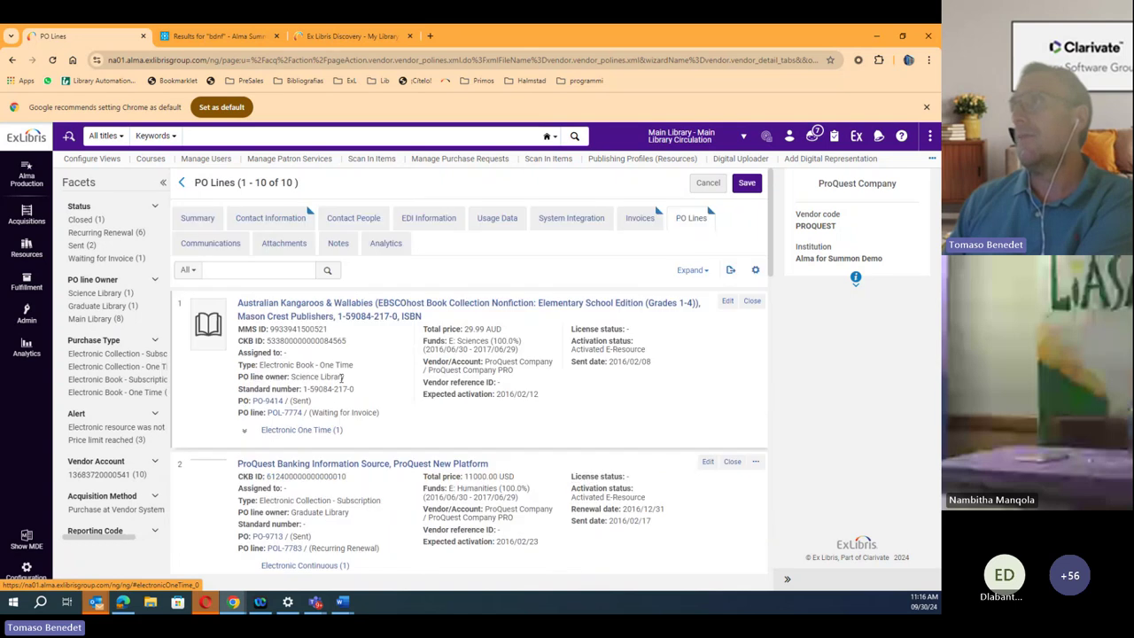
click(182, 182)
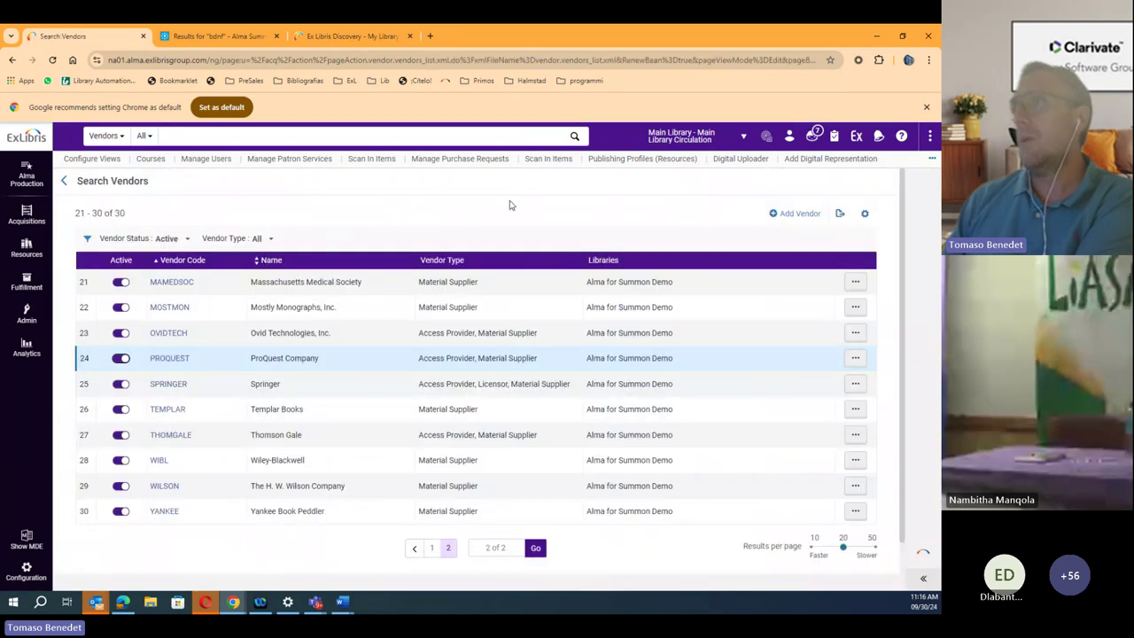
click(172, 359)
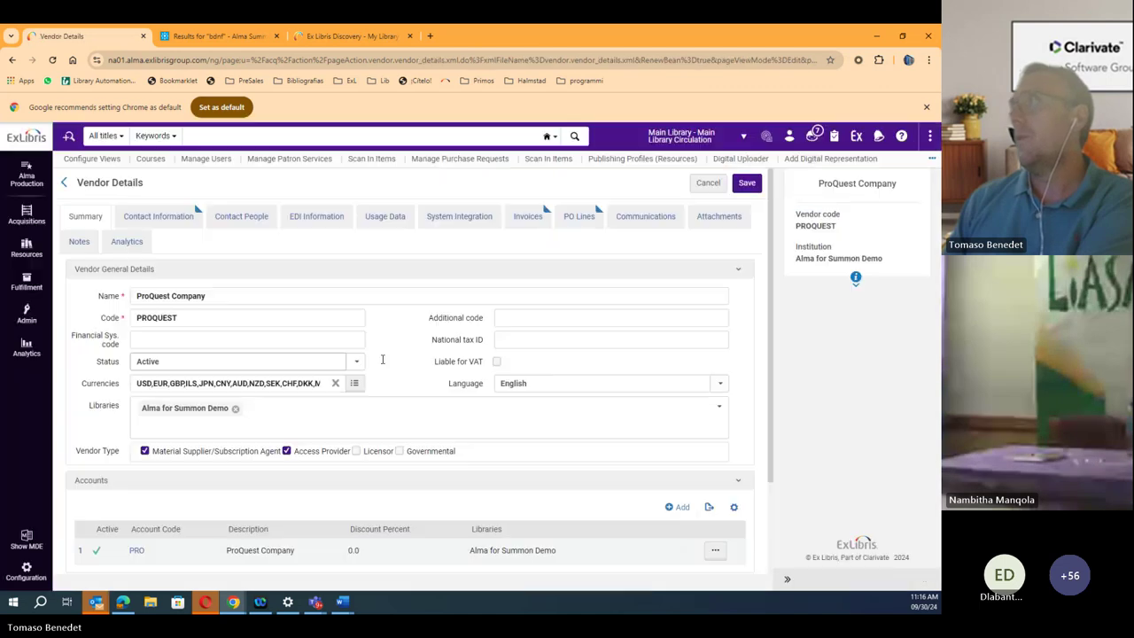
click(528, 227)
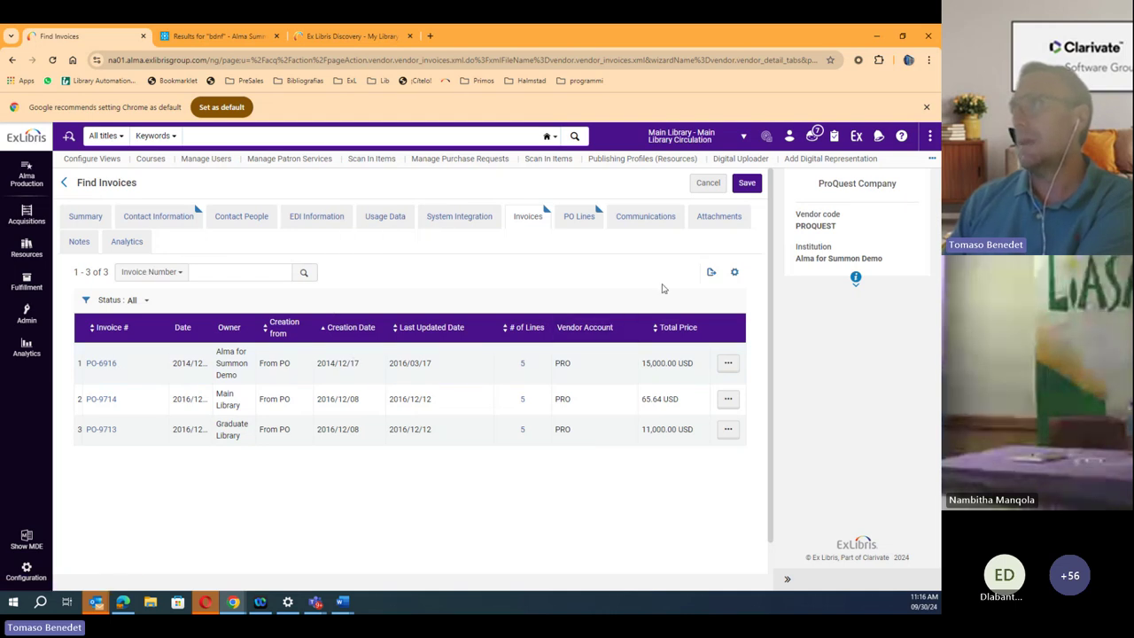
- Examine the vendor's usage data and the details form for a new Release 5 SUSHI account, leaving it without adding an account
click(383, 219)
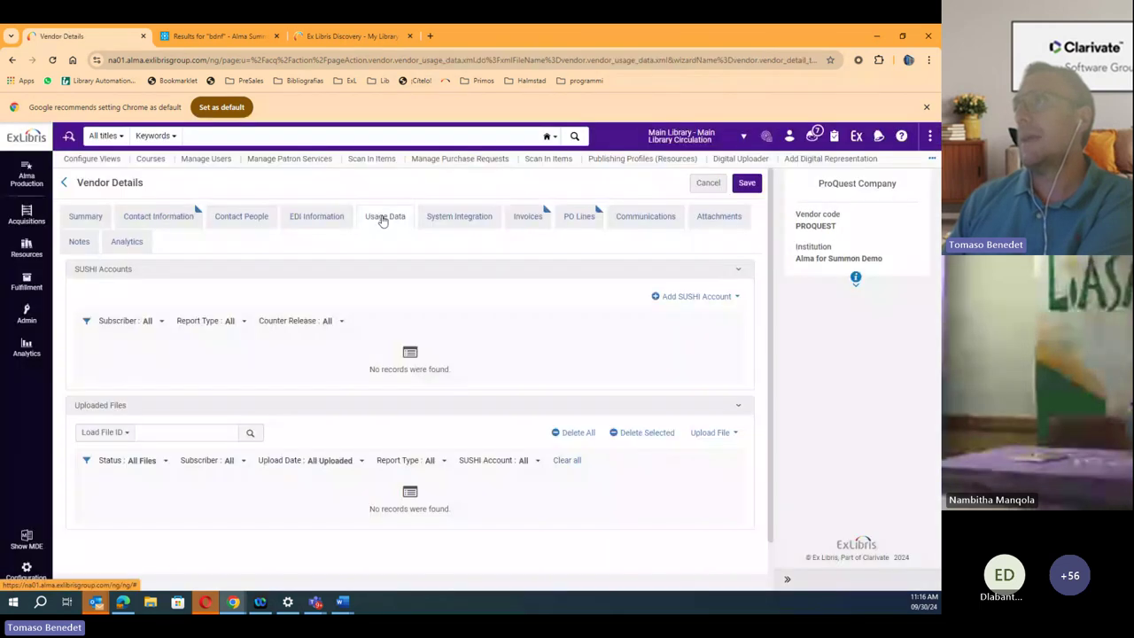
click(689, 304)
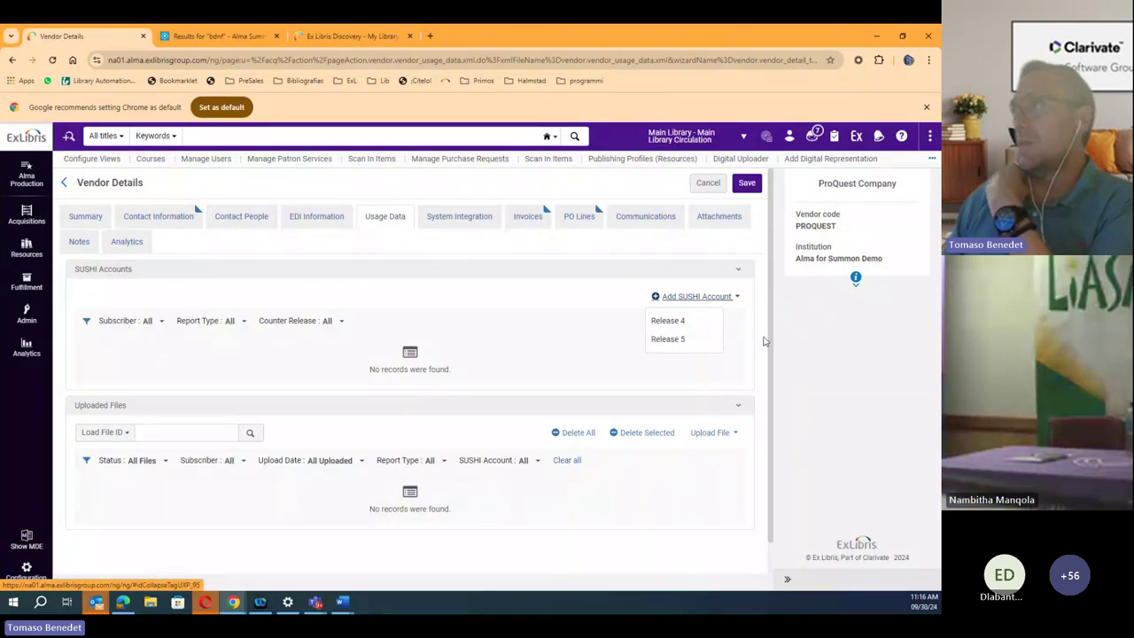
click(681, 343)
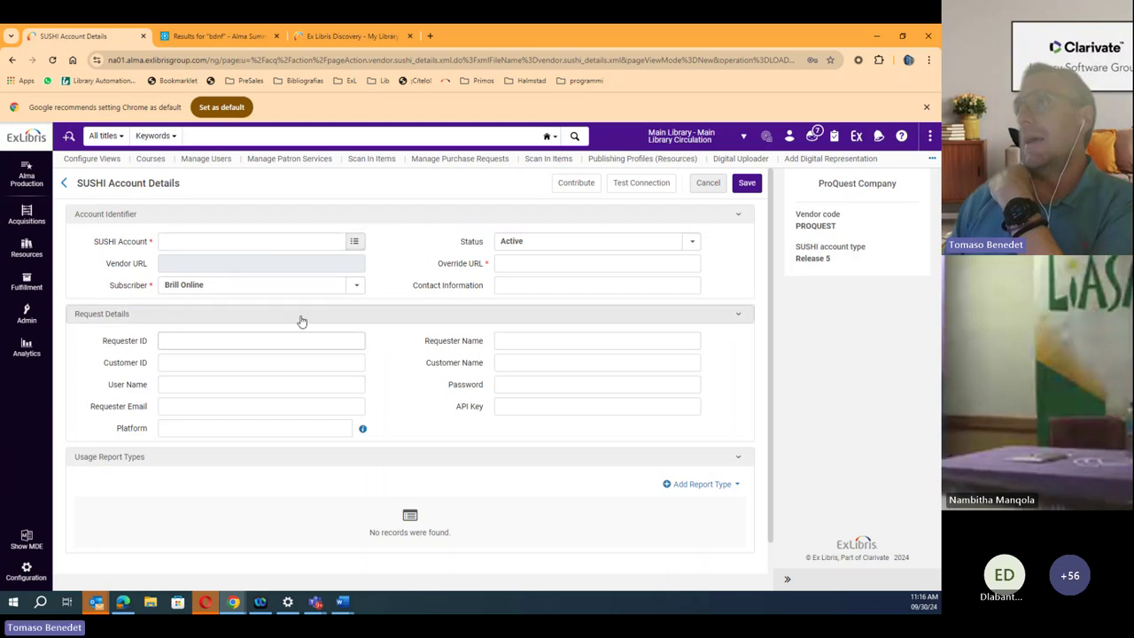
click(64, 182)
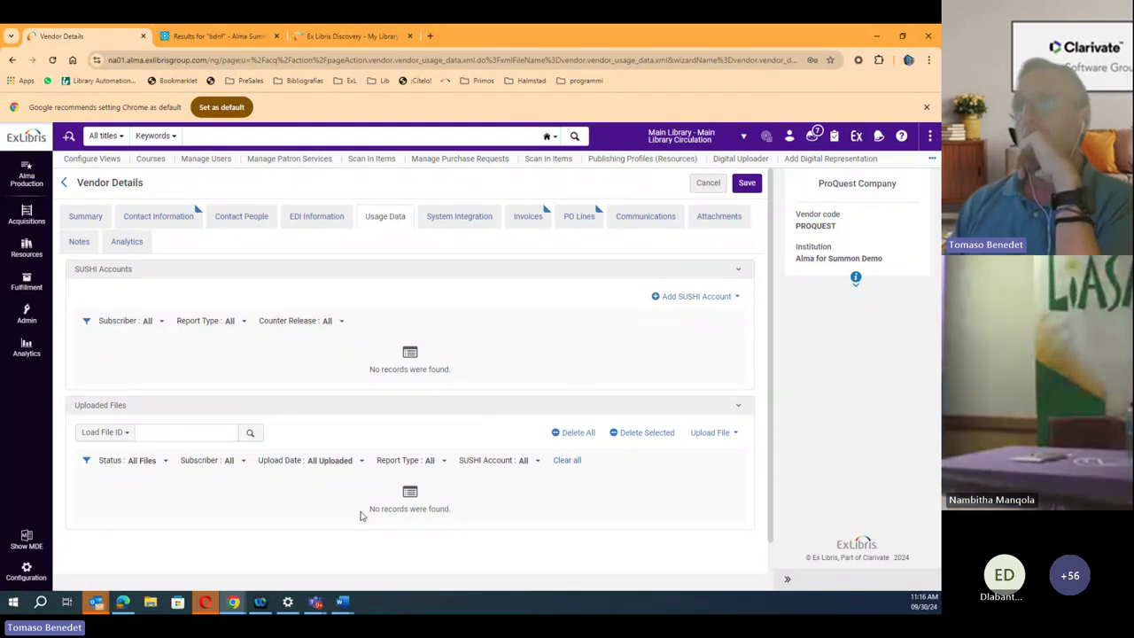
- Open the funds and ledgers list and examine the active funds and the extra actions offered for Accounting and Finance E-resources
click(27, 215)
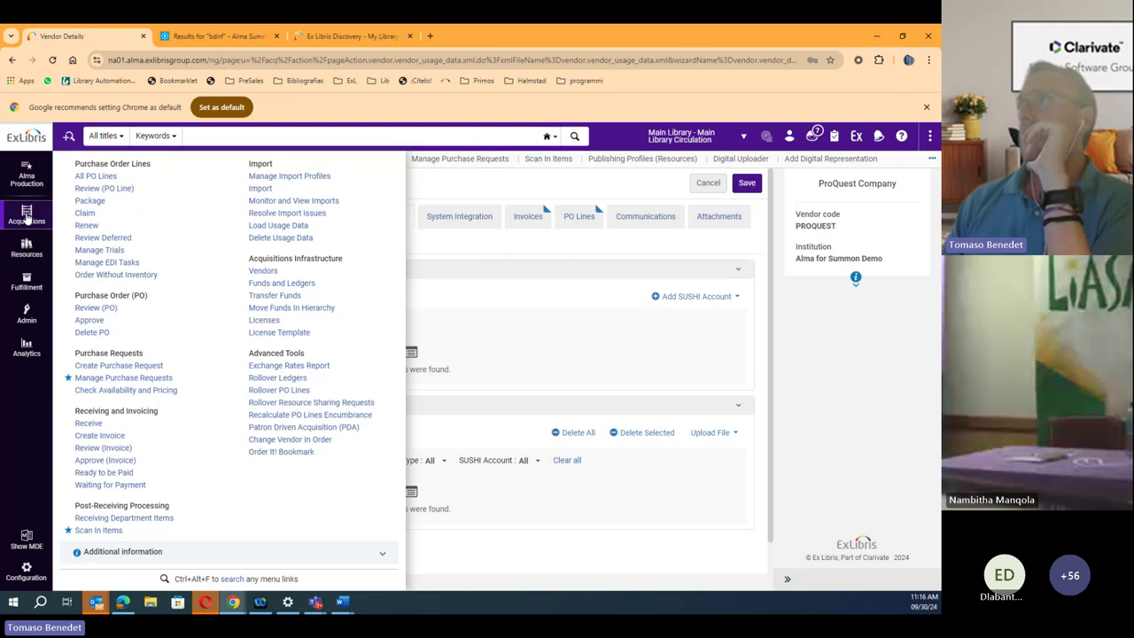
click(531, 219)
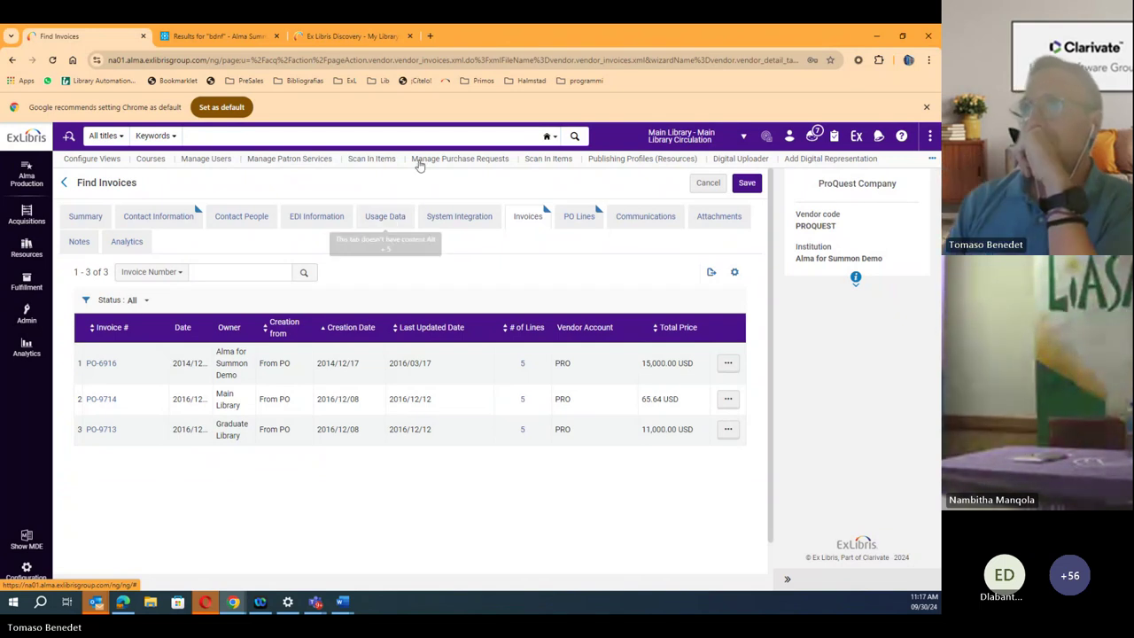
click(32, 222)
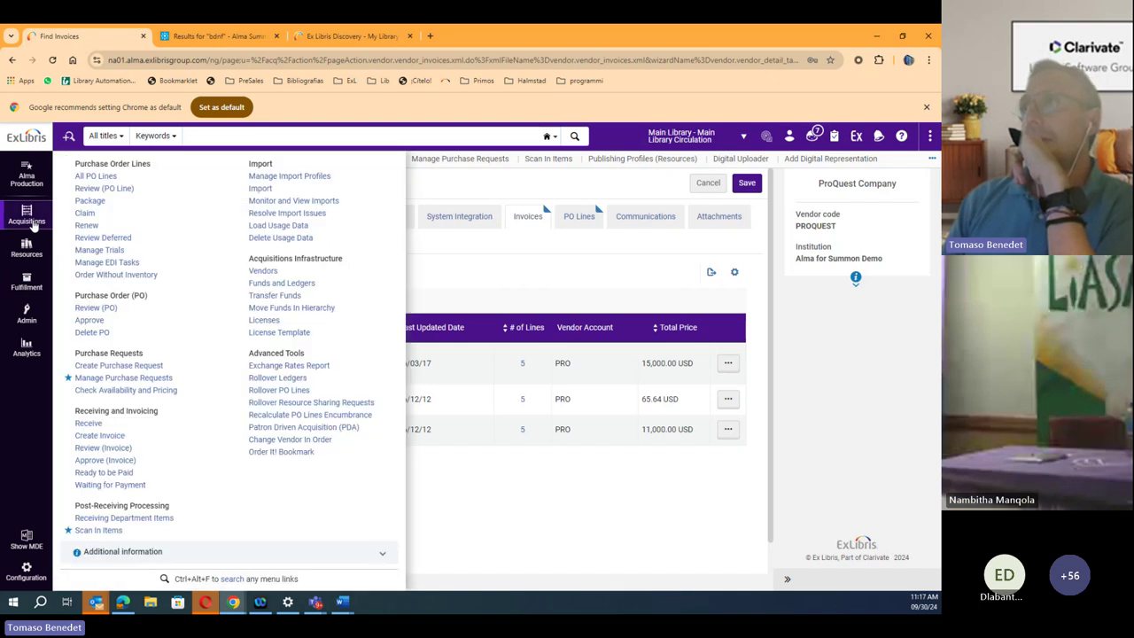
click(264, 285)
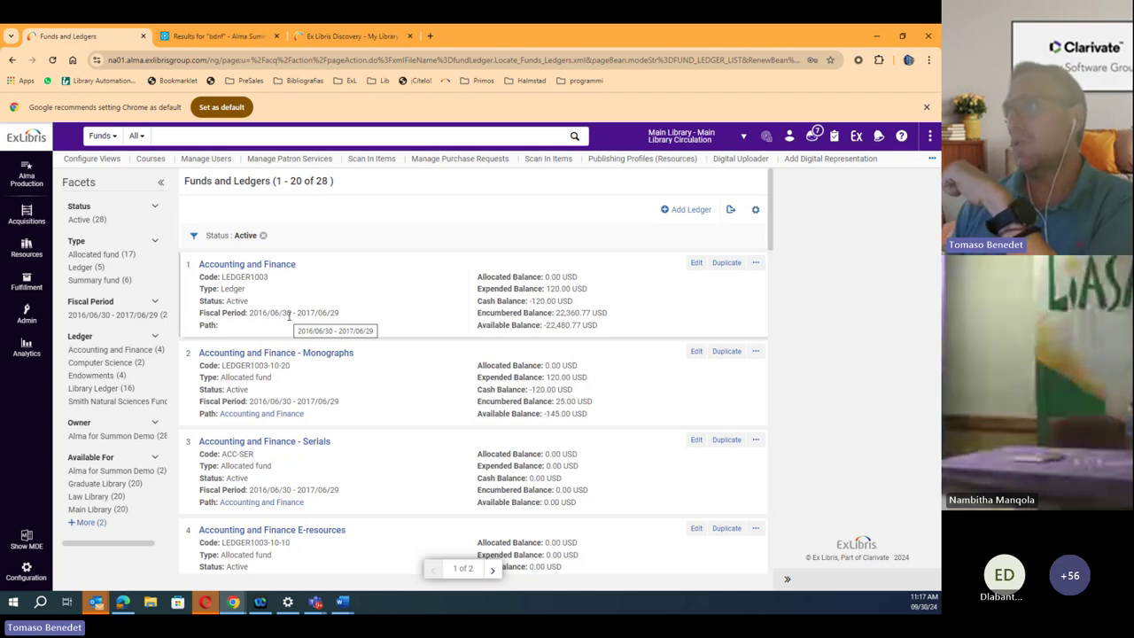
scroll(303, 412, down, 1)
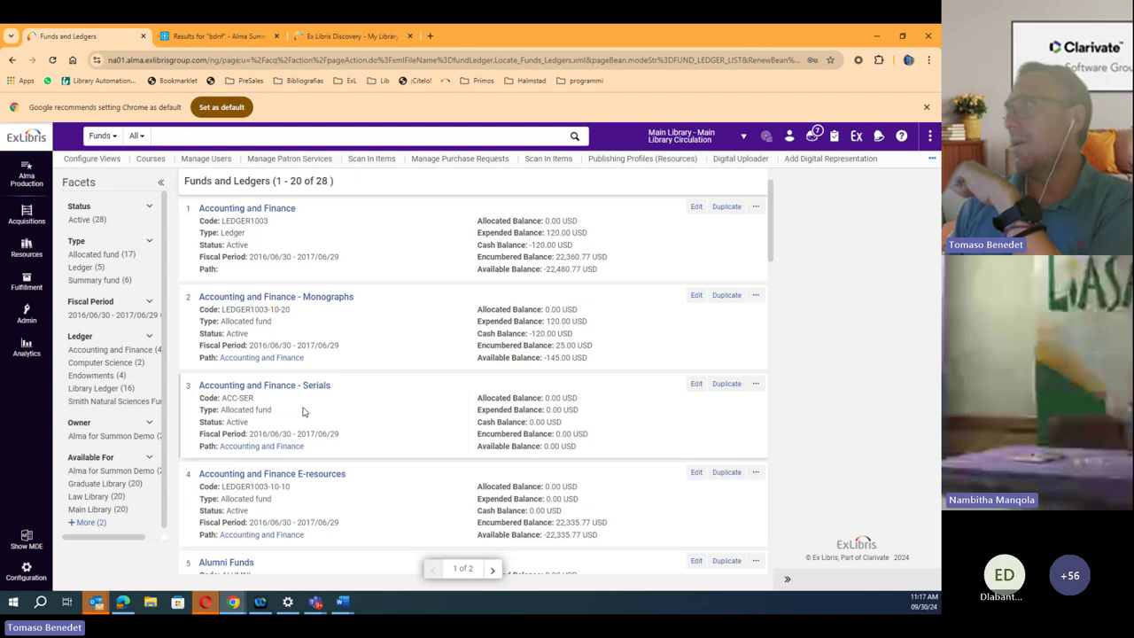
scroll(303, 412, down, 2)
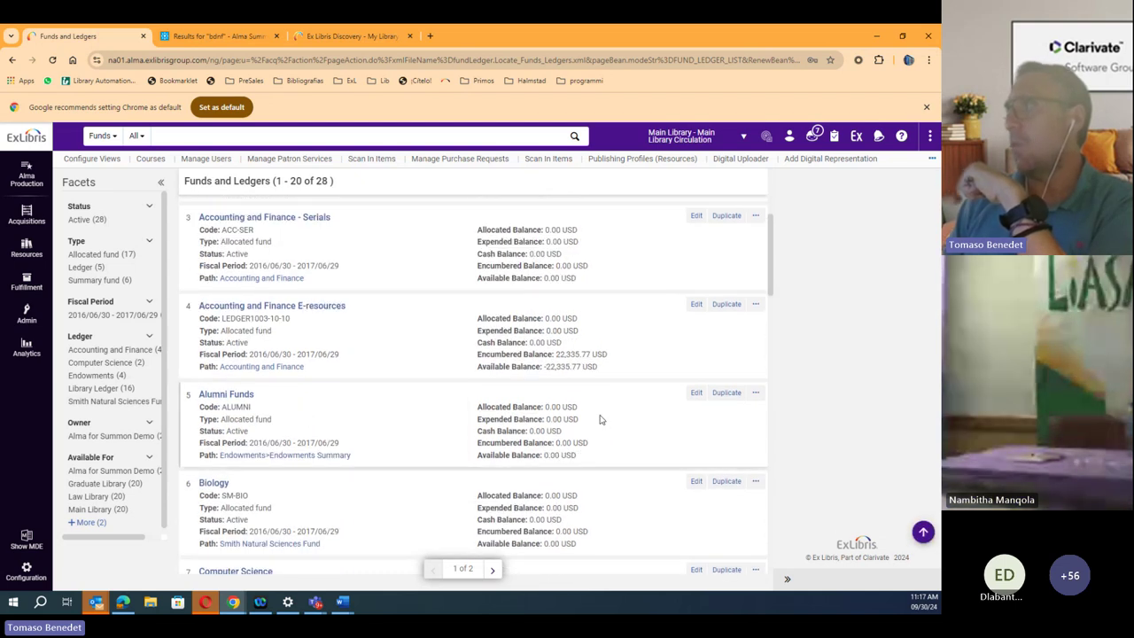
click(757, 305)
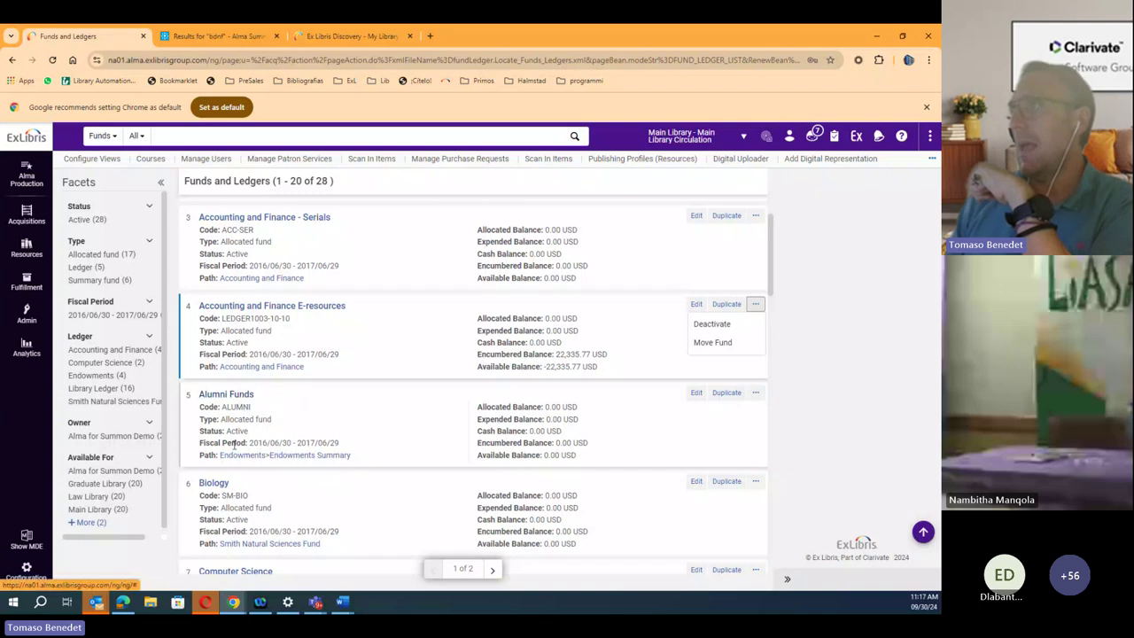
- Open the Biology fund and examine its general details and fund balance report
click(217, 484)
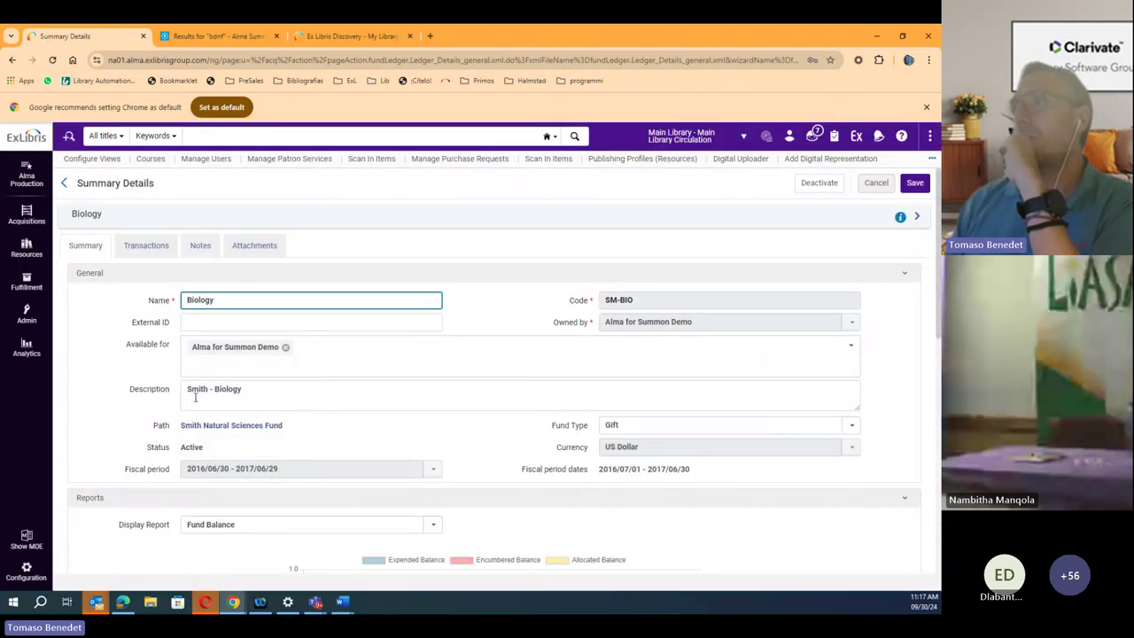
scroll(254, 461, down, 2)
scroll(258, 462, up, 1)
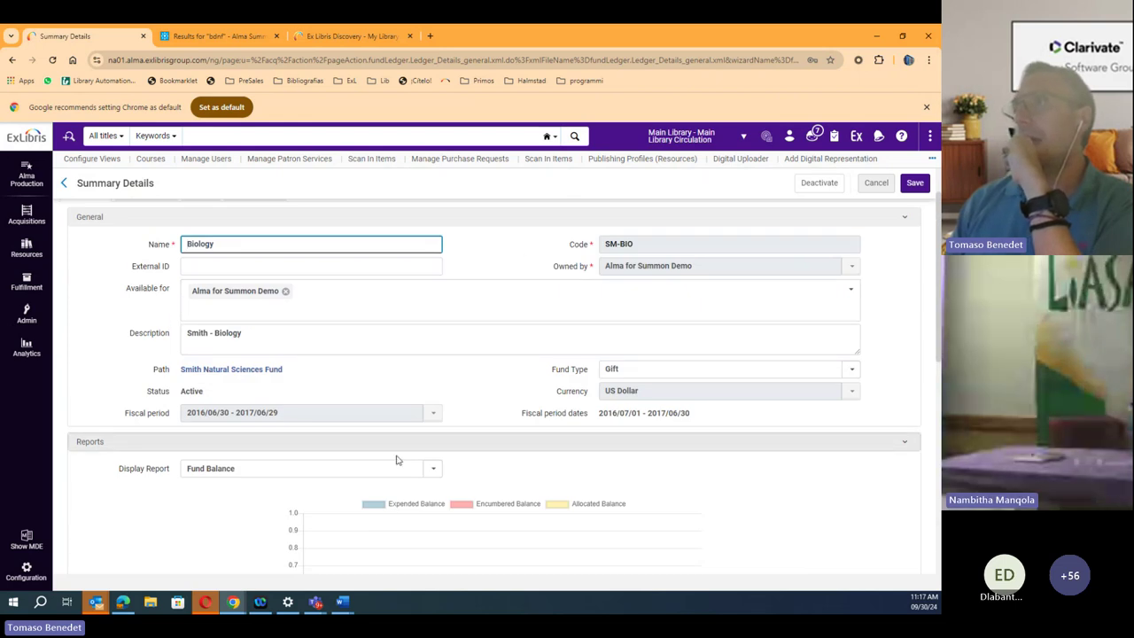
scroll(395, 461, up, 1)
scroll(315, 456, down, 2)
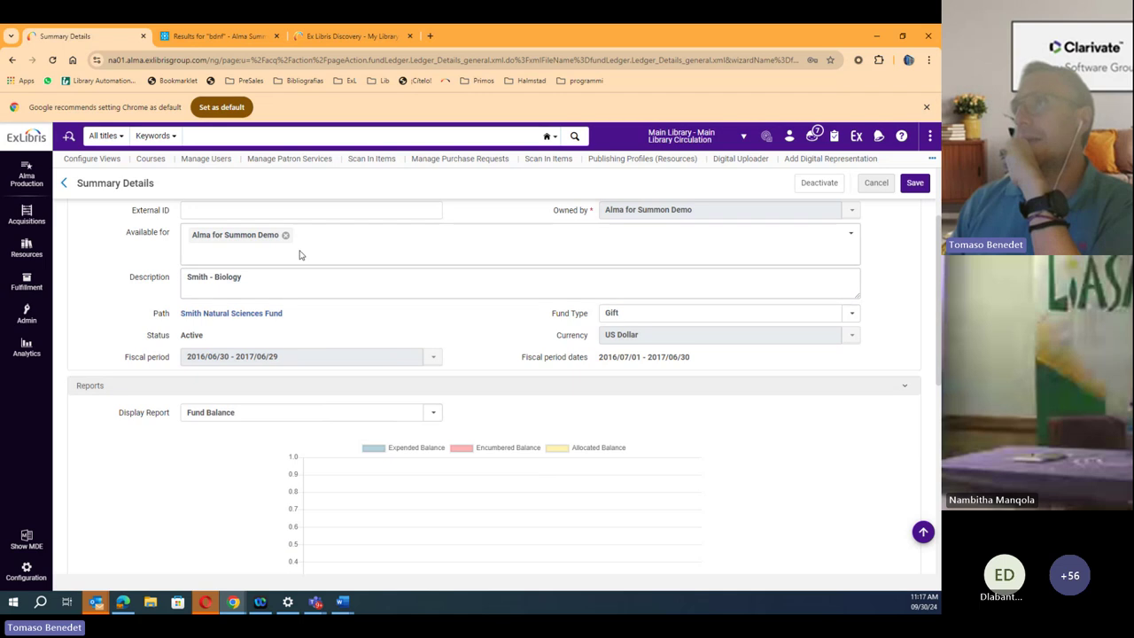
- Check which libraries the Biology fund can be made available for, view its transactions, and return to the funds list
scroll(641, 253, up, 1)
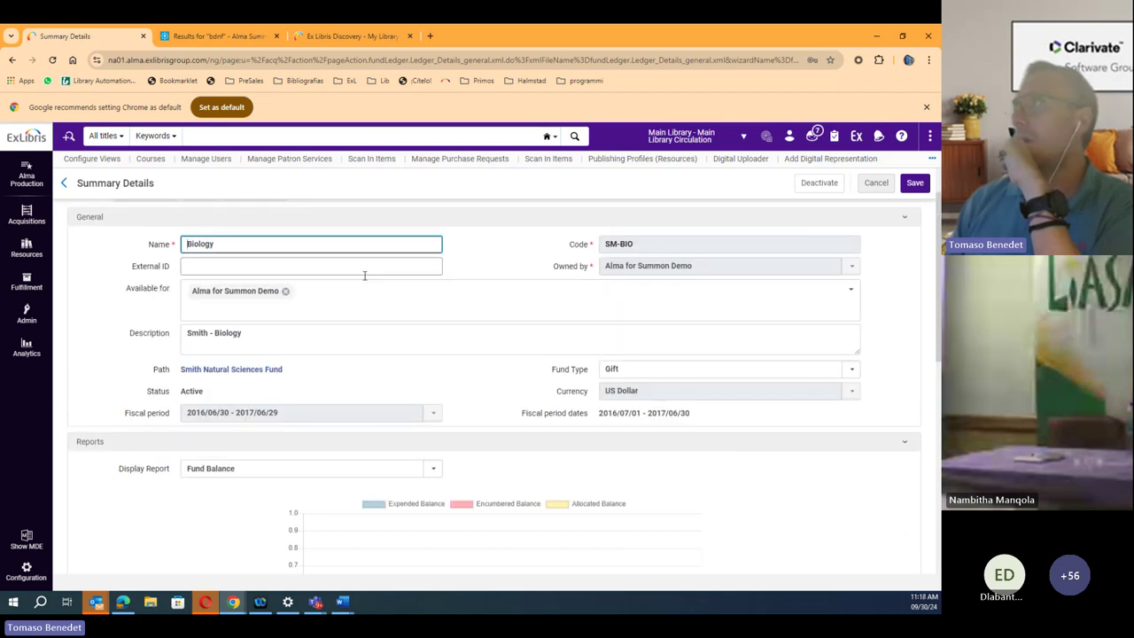
click(851, 291)
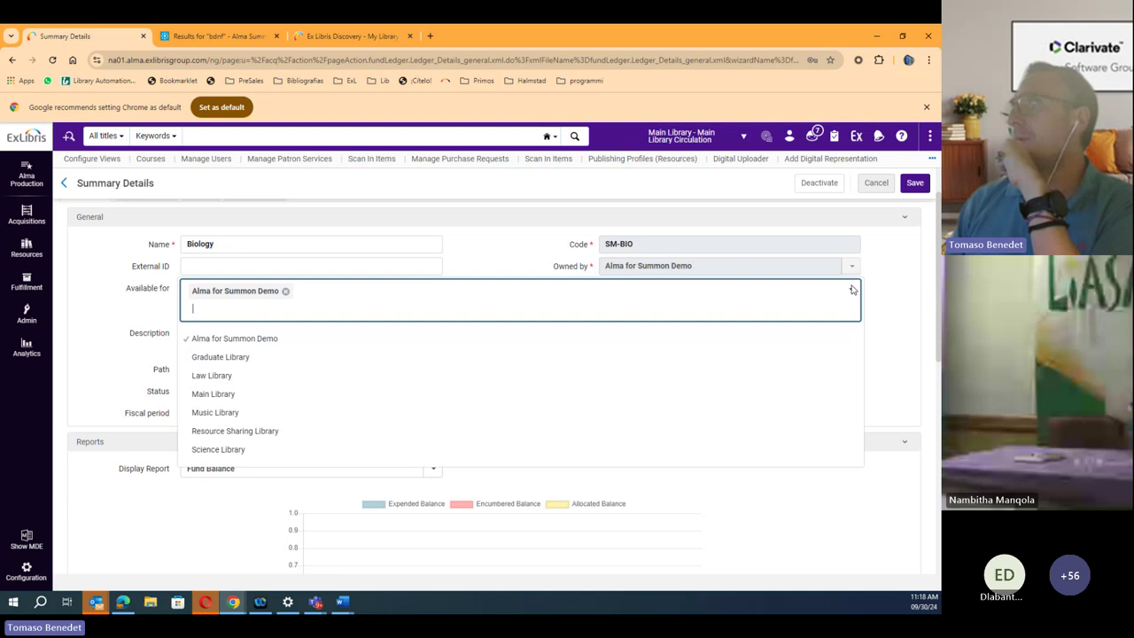
scroll(127, 324, down, 3)
click(75, 277)
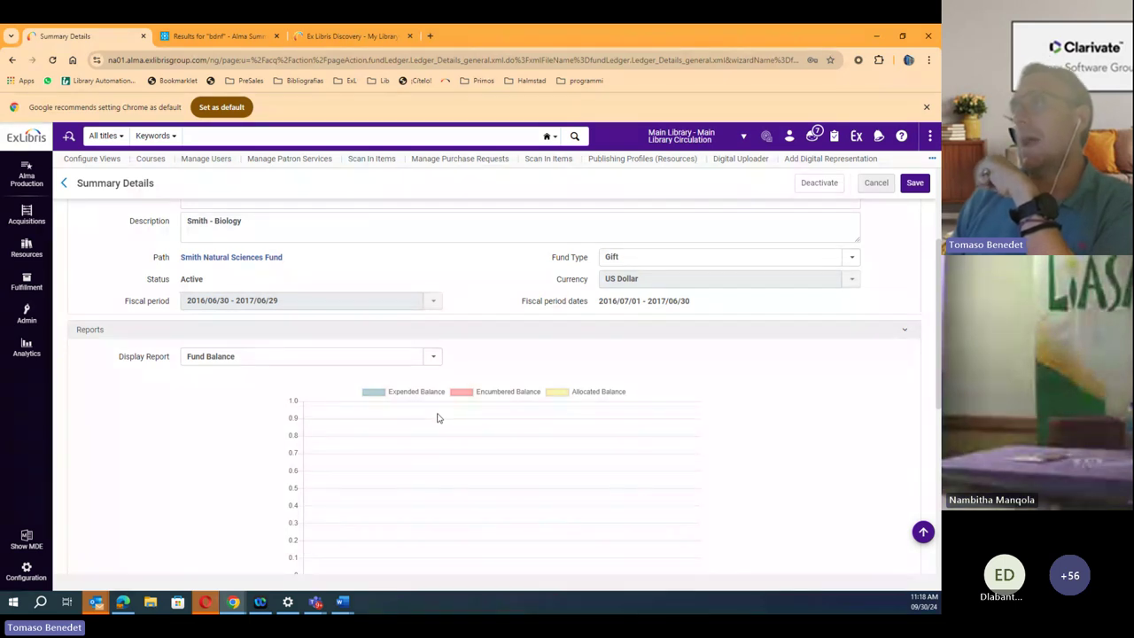
scroll(342, 417, down, 3)
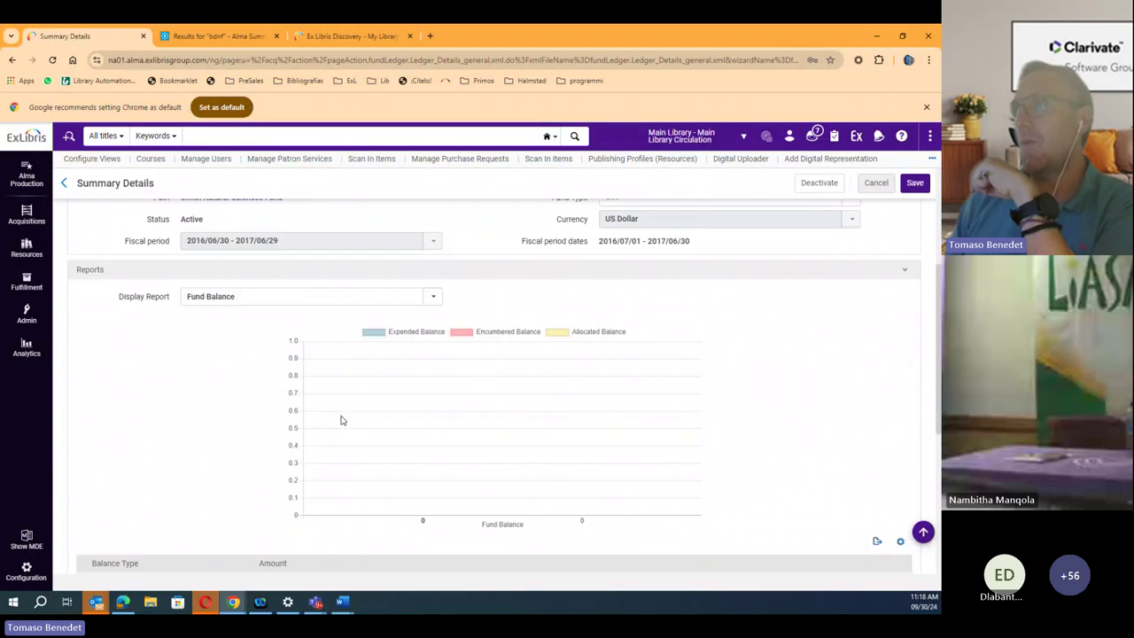
scroll(342, 418, up, 3)
scroll(342, 420, up, 2)
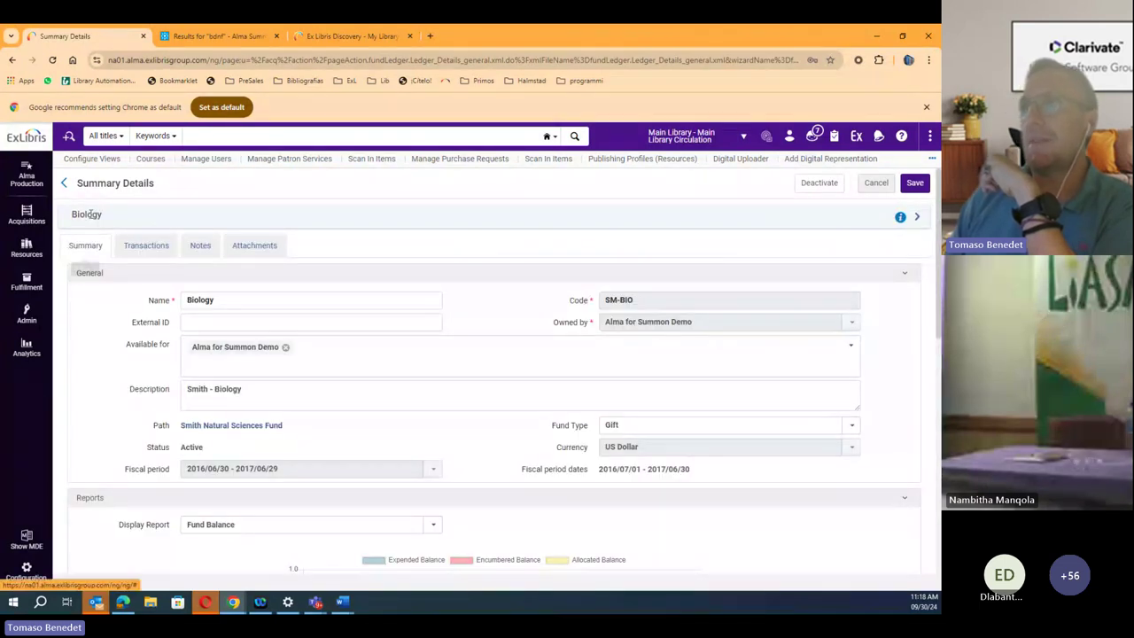
click(140, 252)
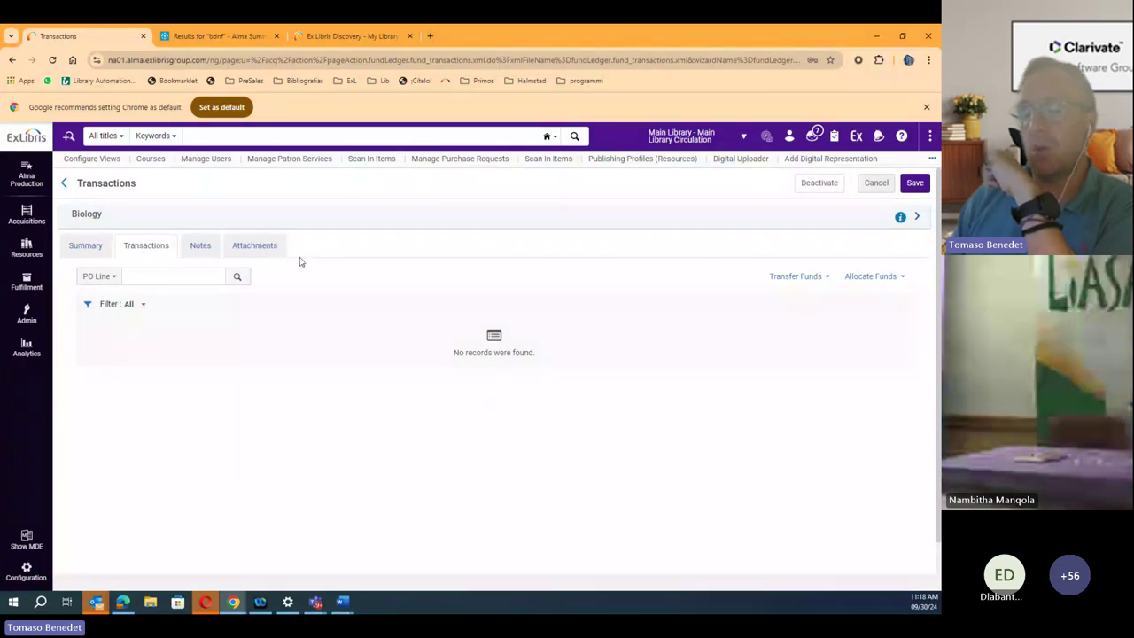
click(63, 183)
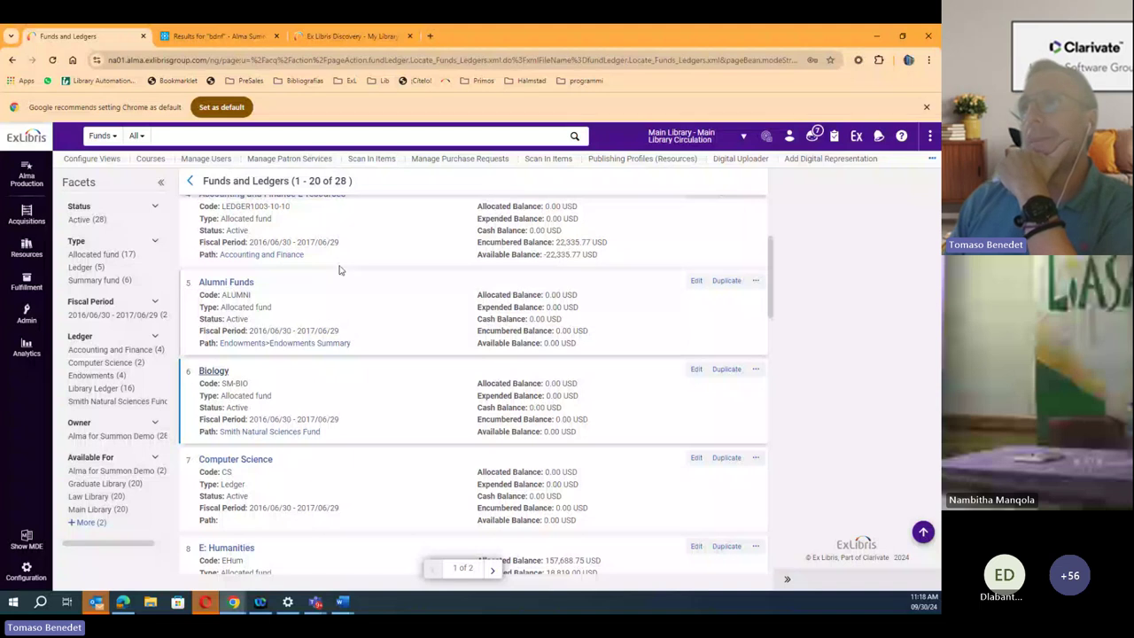
- Open the licenses and amendments list and open the Proquest license for editing
click(25, 216)
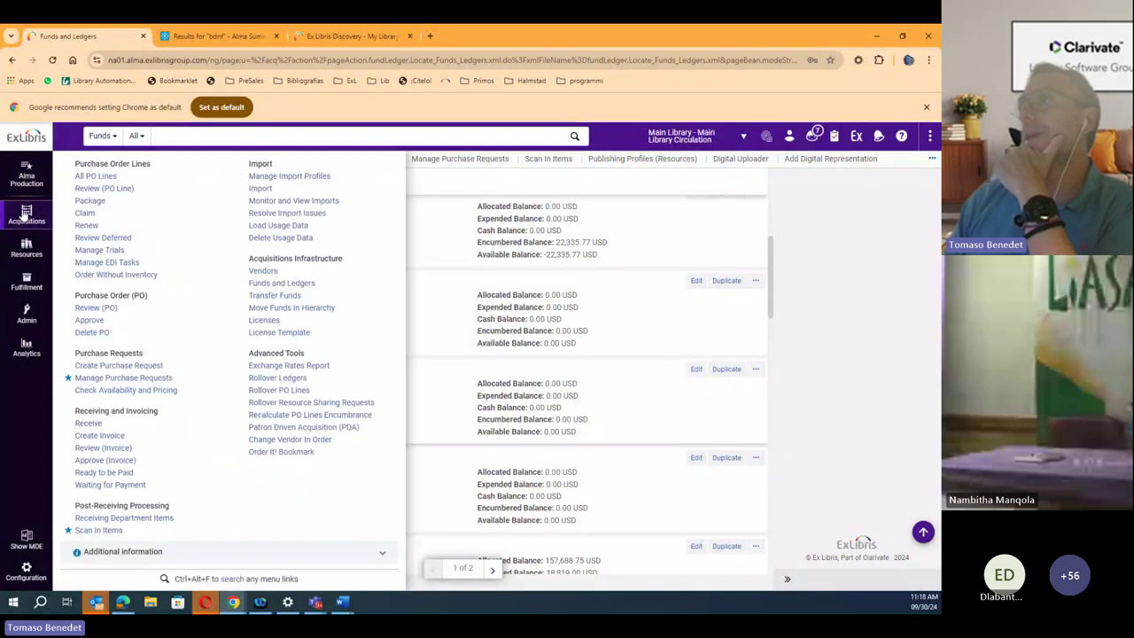
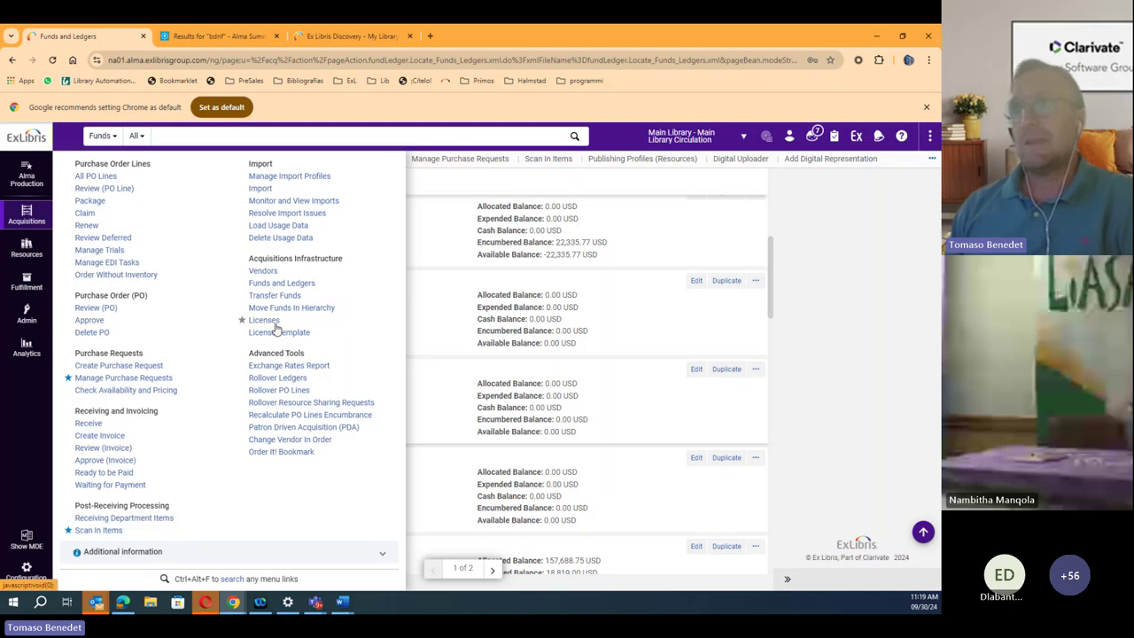
click(275, 322)
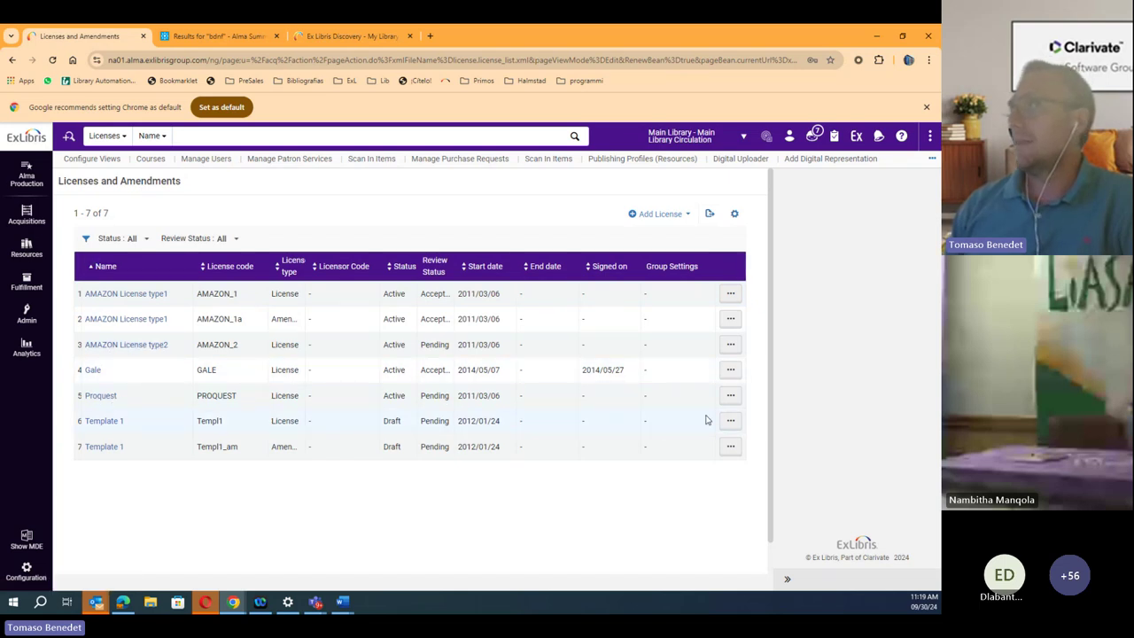
click(732, 396)
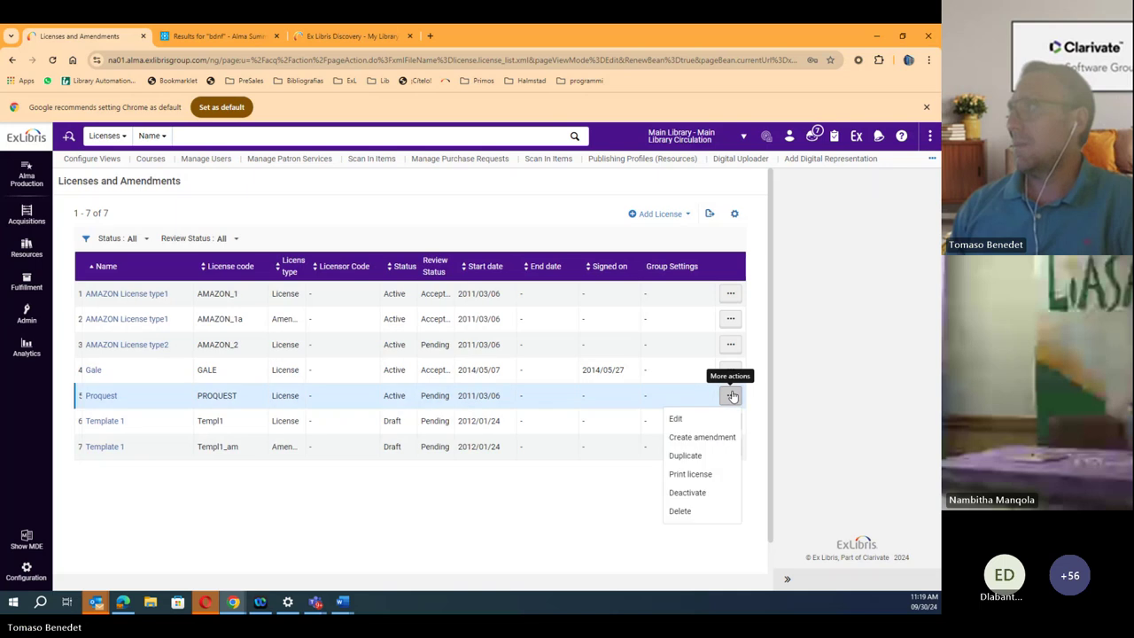
click(683, 424)
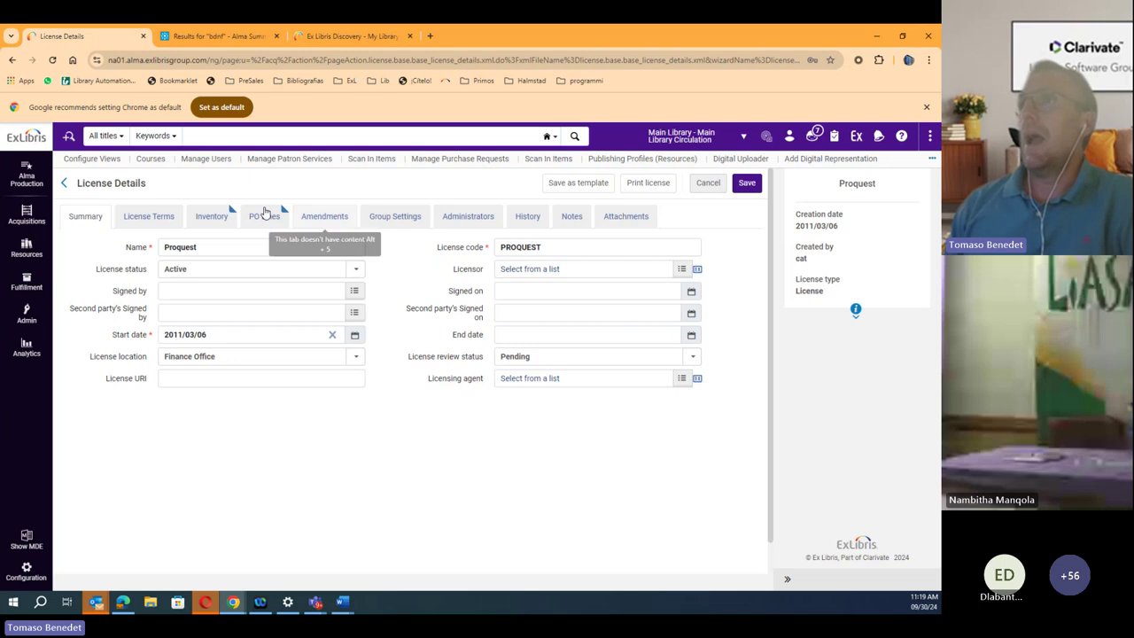
- Examine the license terms of the Proquest license and the PO lines linked to it
click(157, 215)
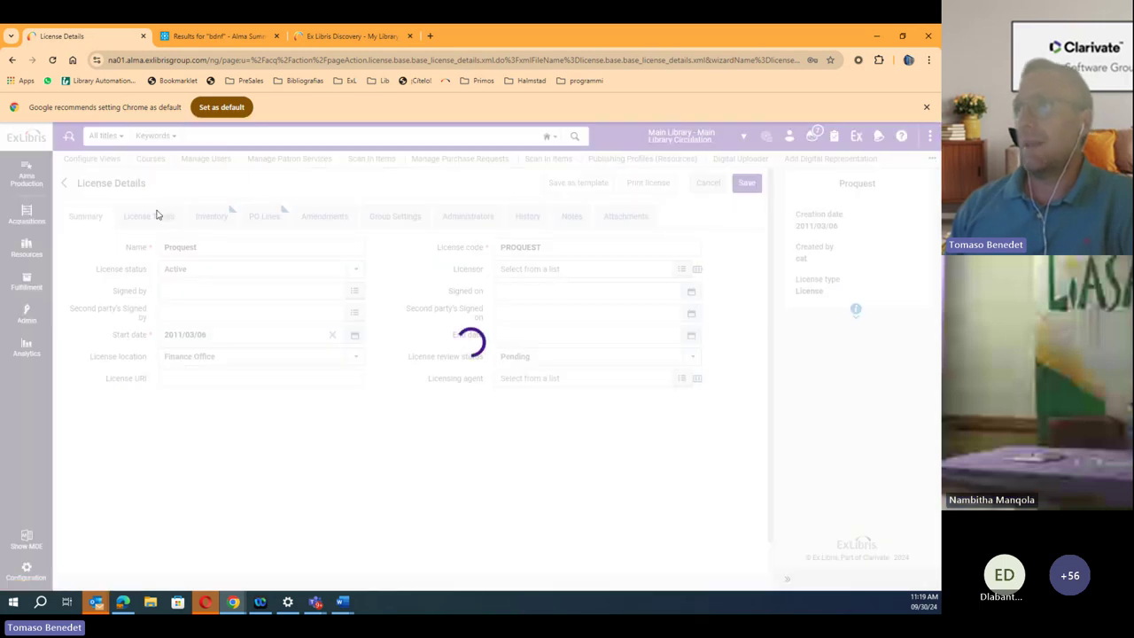
scroll(246, 350, down, 3)
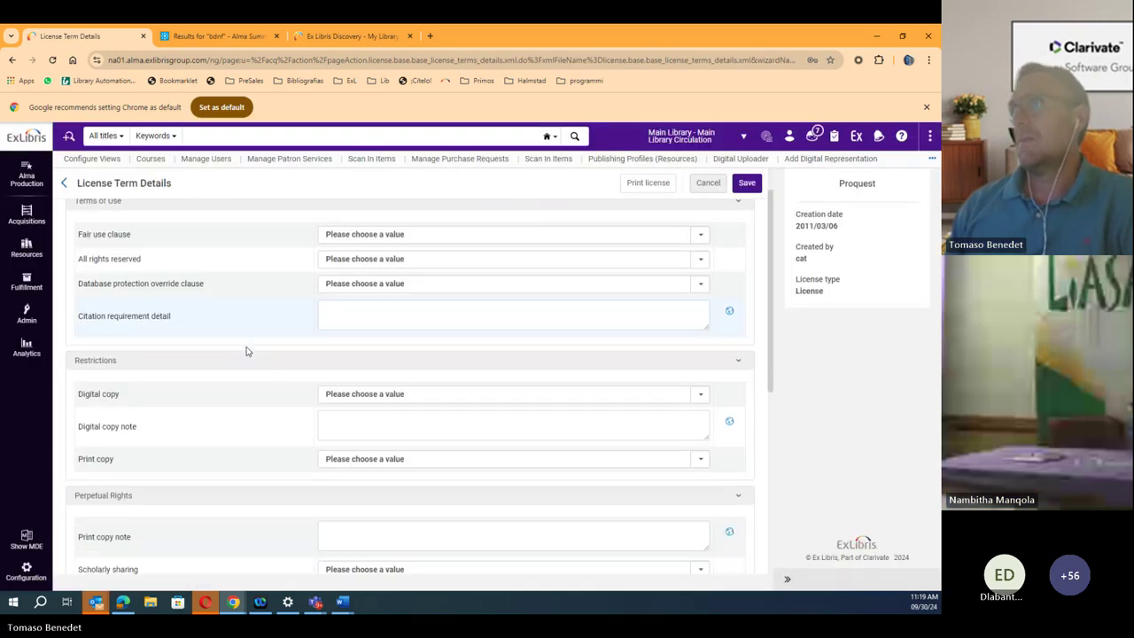
scroll(247, 351, down, 3)
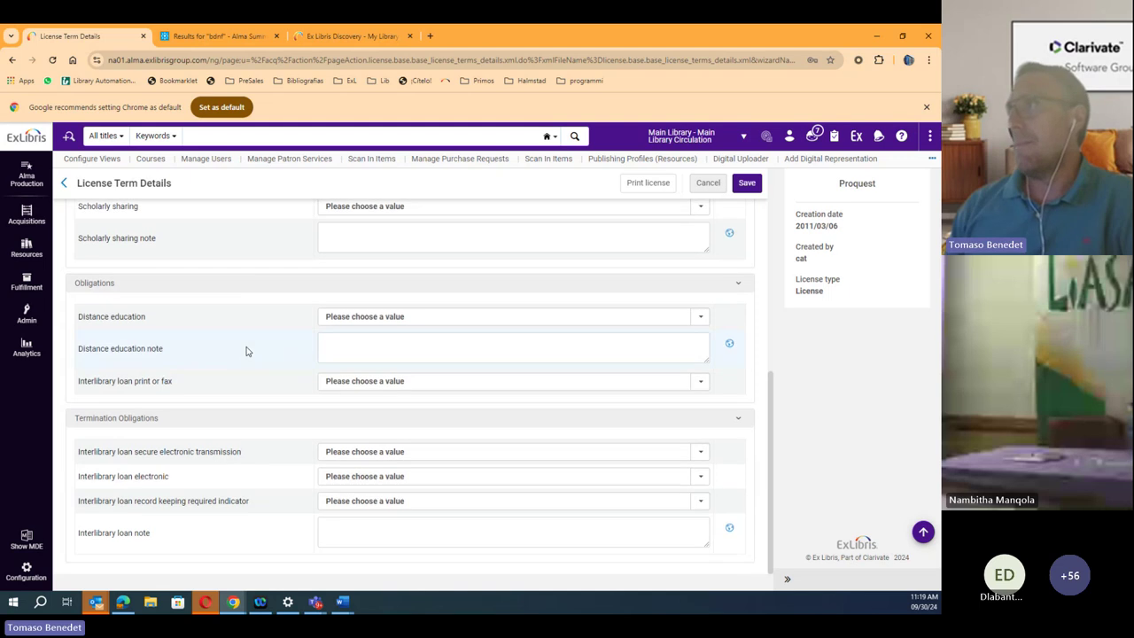
scroll(243, 351, up, 6)
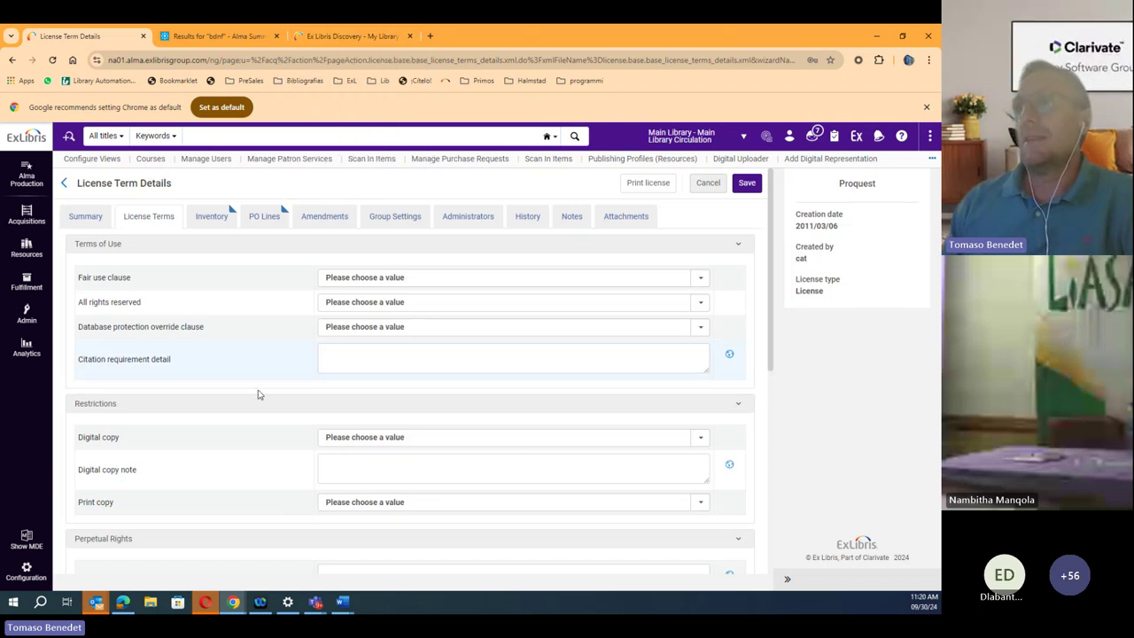
click(264, 216)
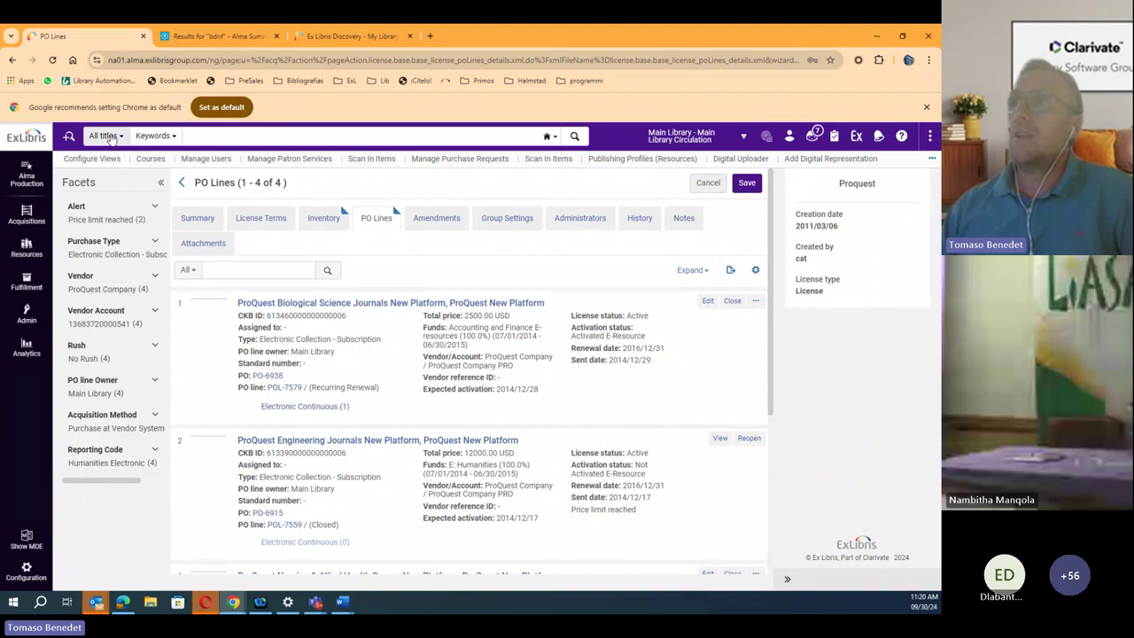
- Search the Community Zone's electronic collections by keywords for "proquest"
click(111, 138)
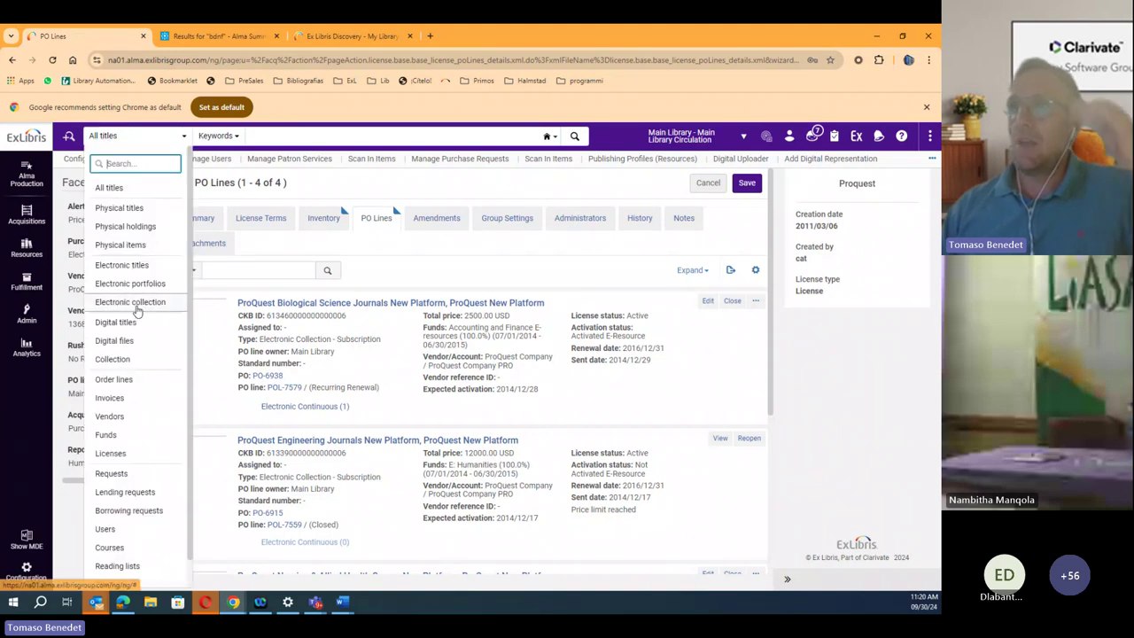
click(137, 304)
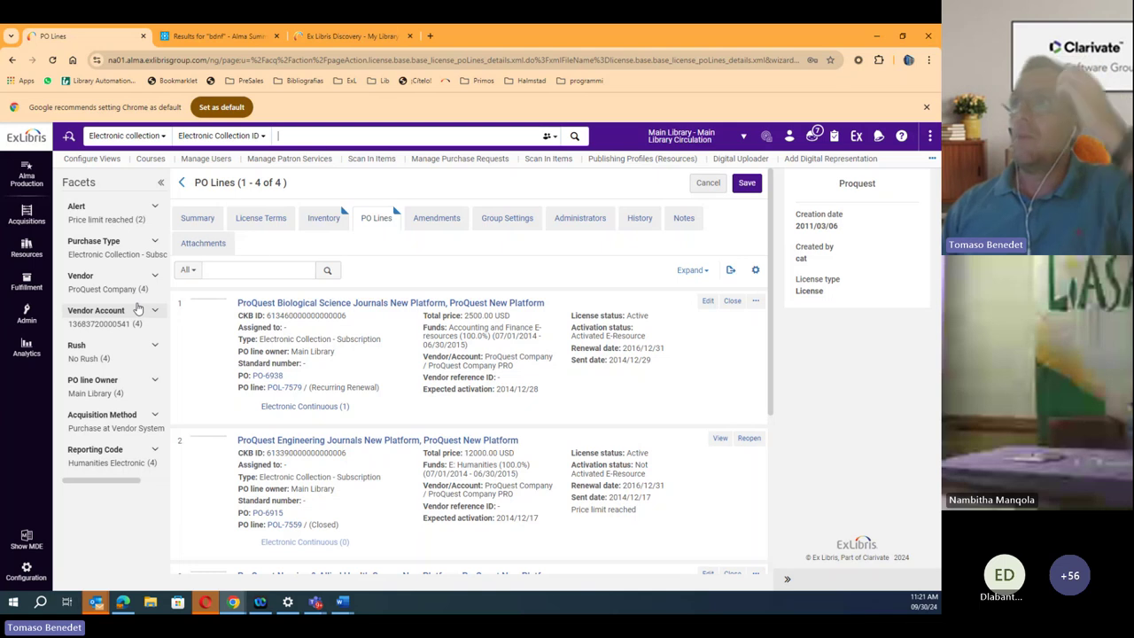
click(263, 136)
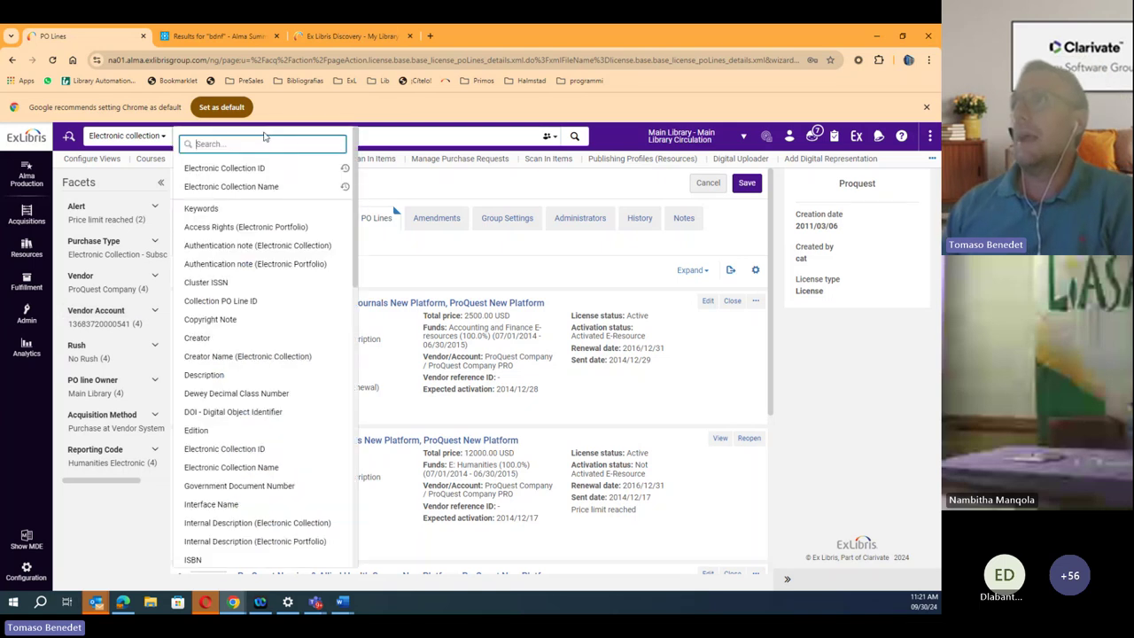
click(235, 209)
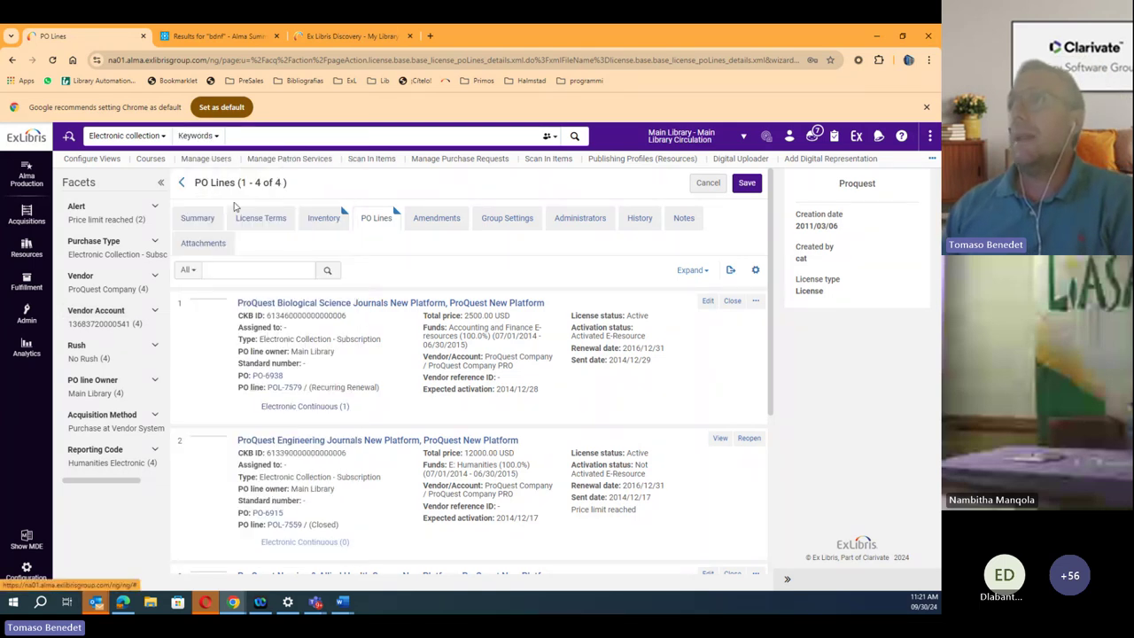
click(259, 135)
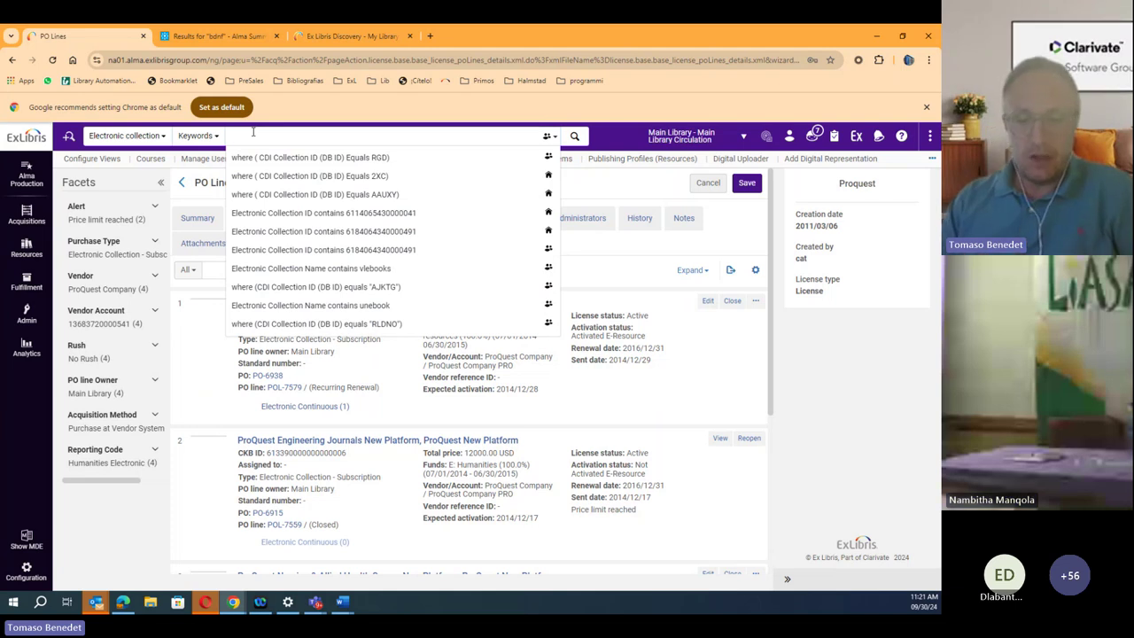
text(proquest)
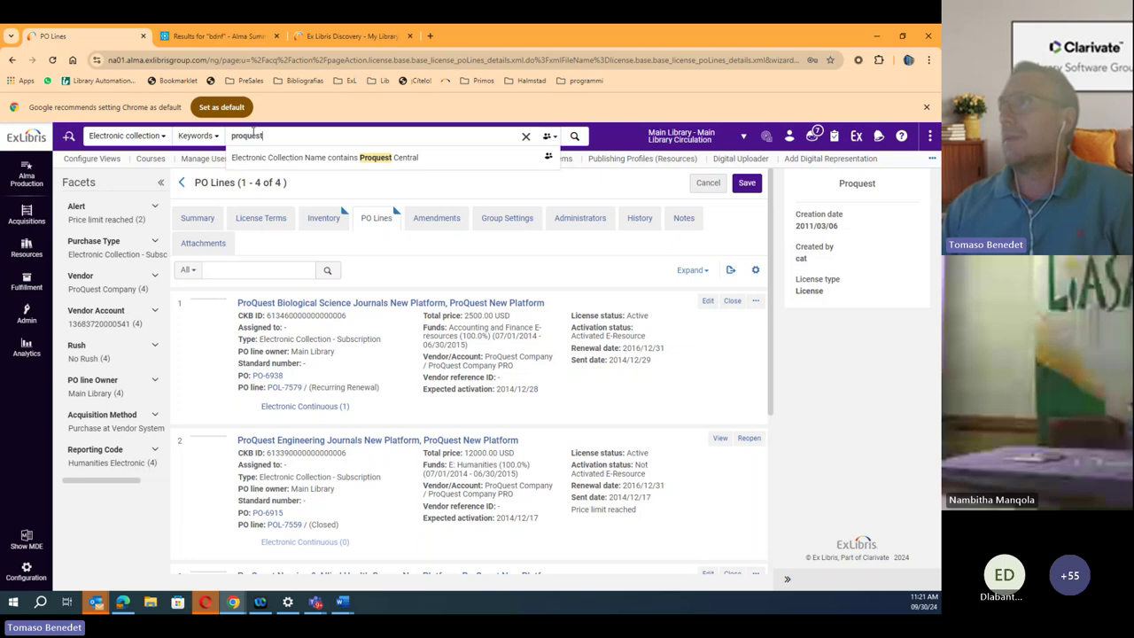
key(Return)
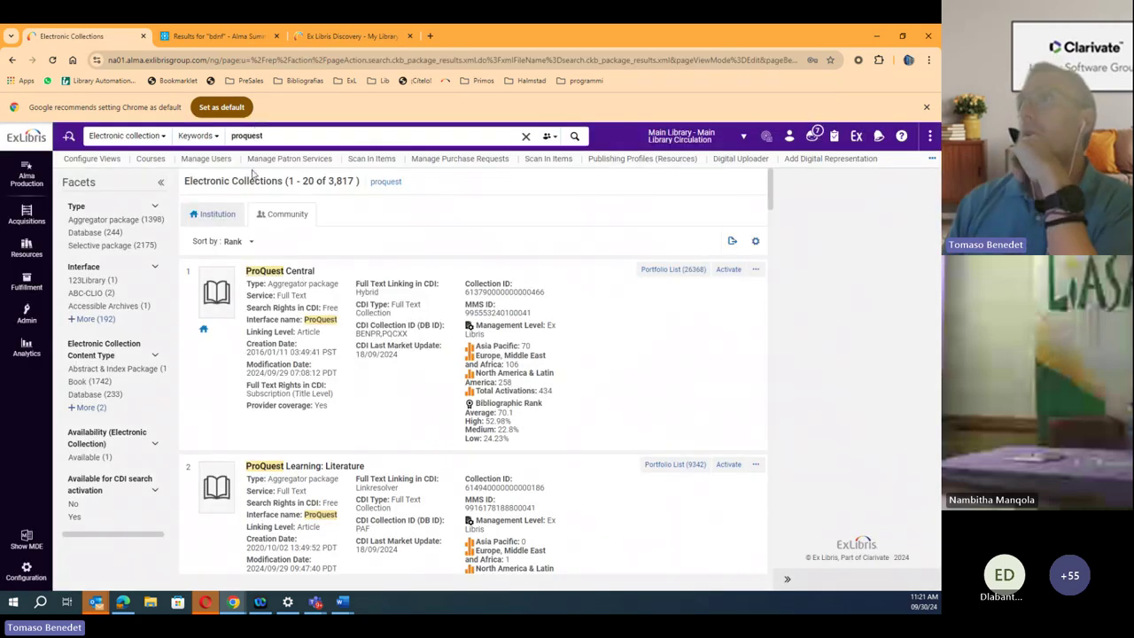
- Examine the ProQuest electronic collections held in the Institution zone
click(219, 213)
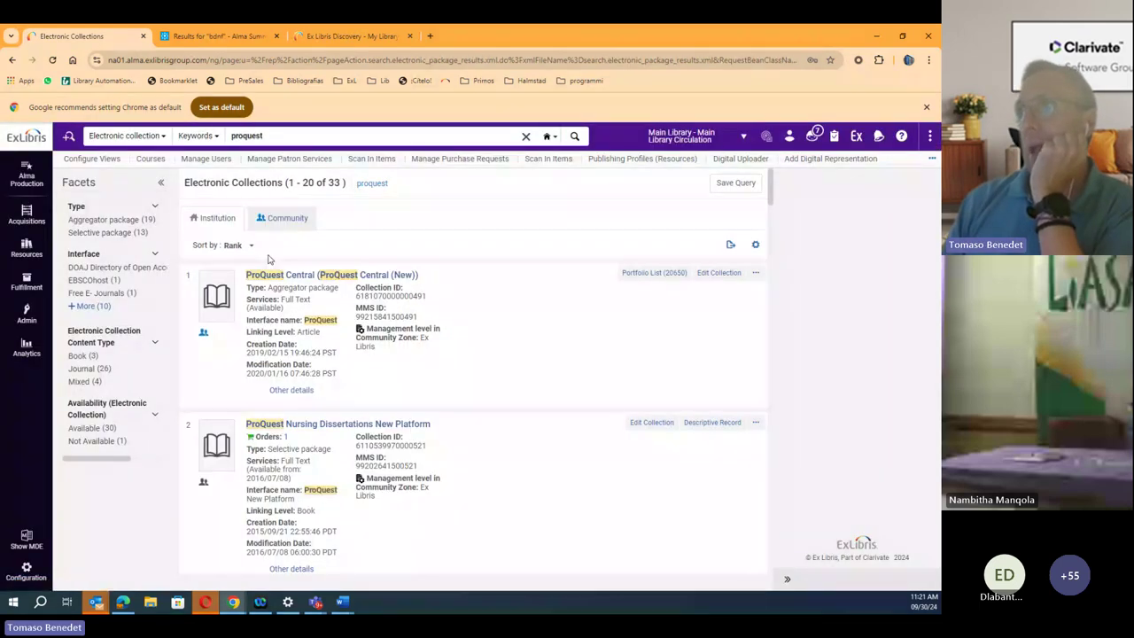
scroll(252, 452, down, 2)
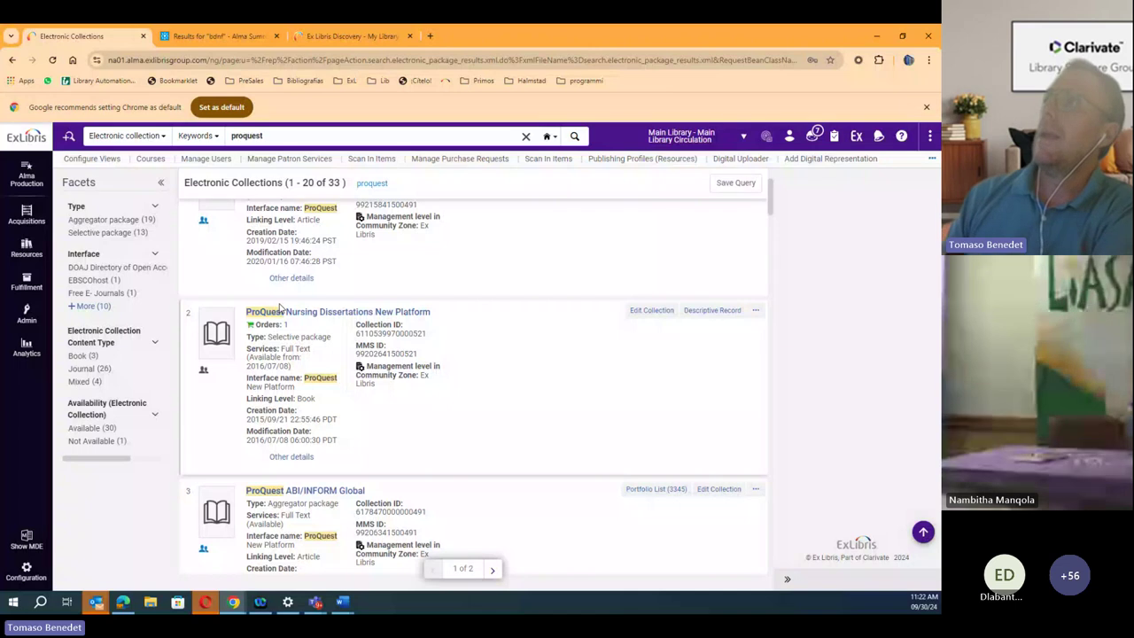
scroll(280, 307, up, 1)
scroll(280, 308, up, 2)
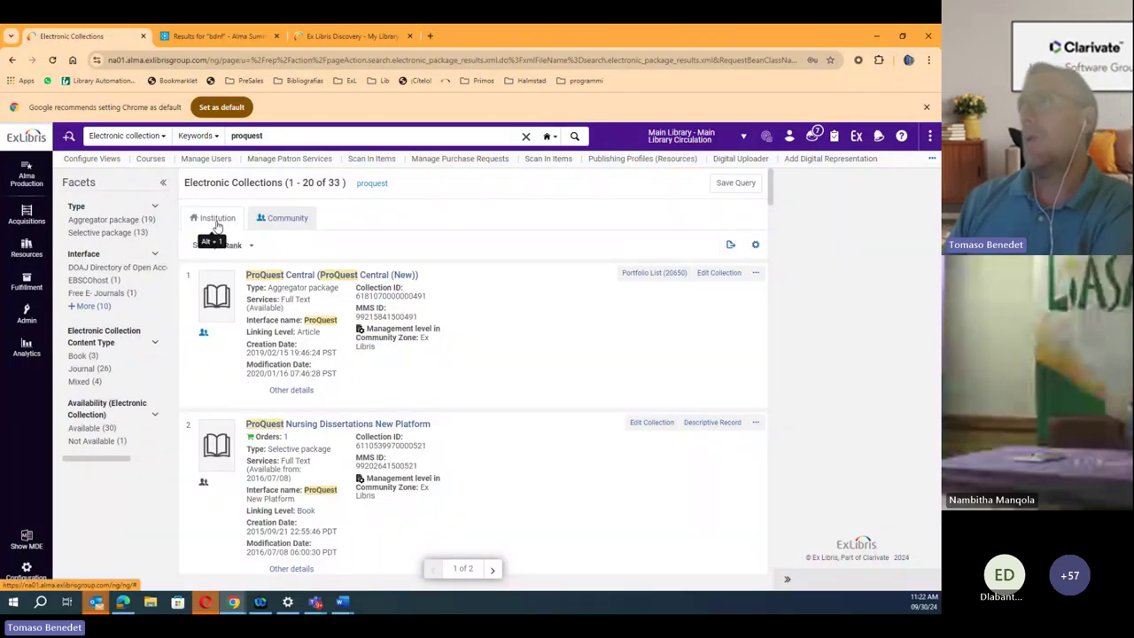
- Return to the Community zone results and examine the total number of ProQuest collections and the first entries
click(273, 221)
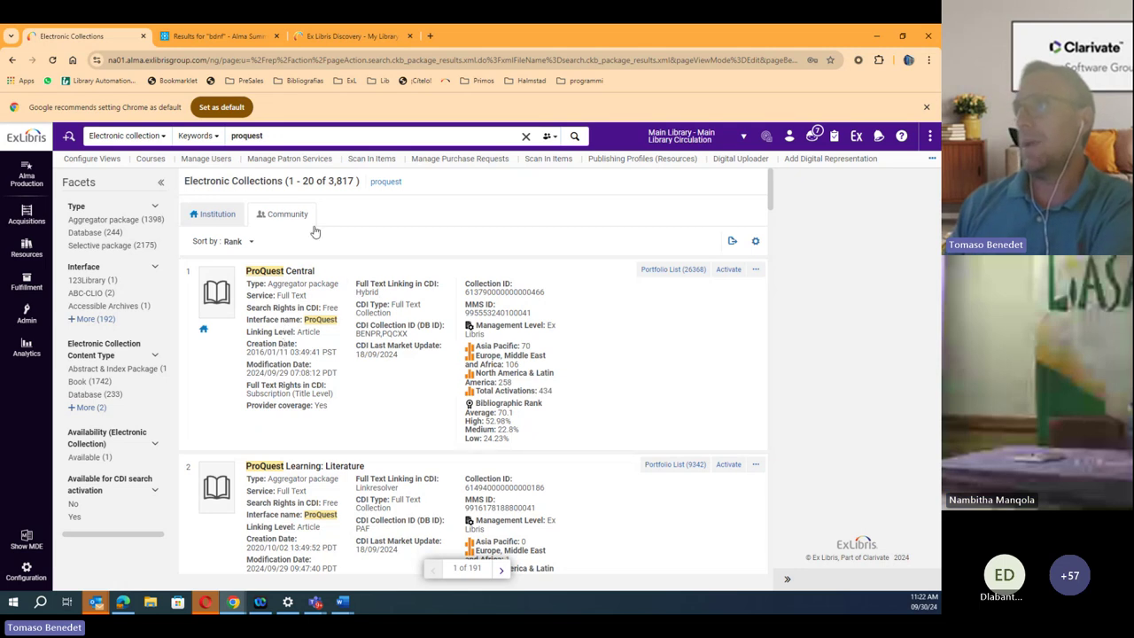
double_click(335, 181)
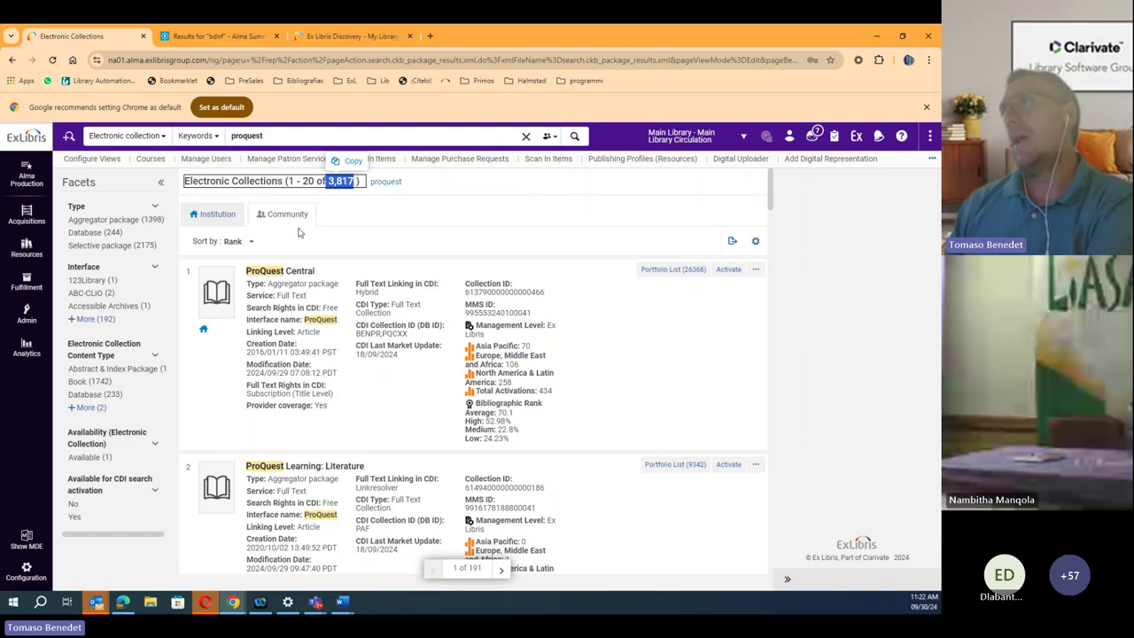
scroll(299, 232, down, 3)
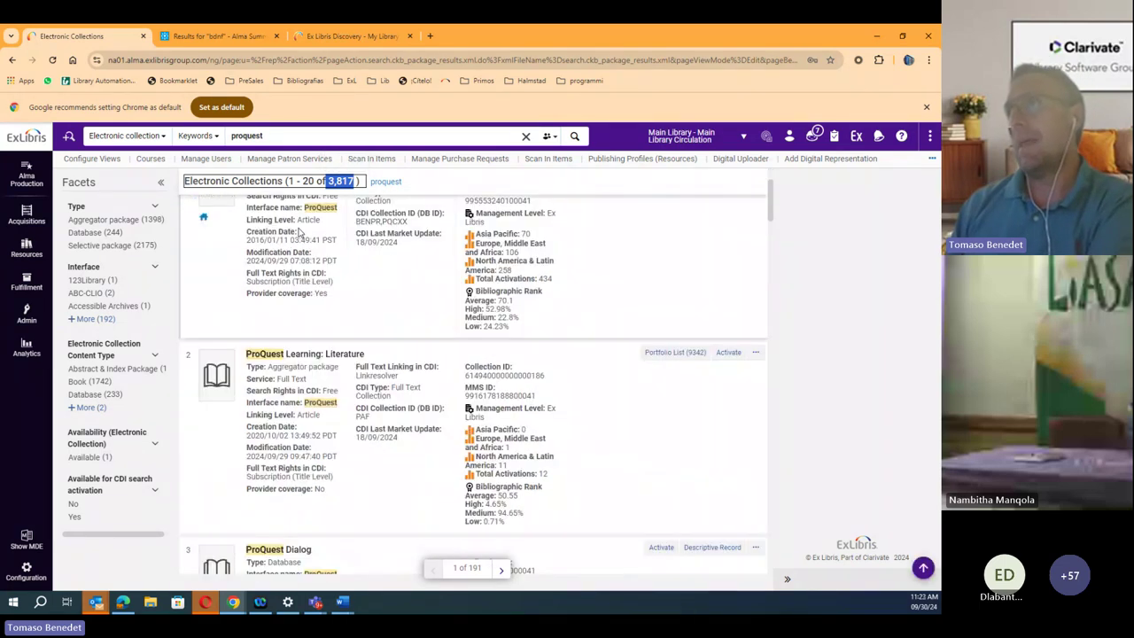
scroll(298, 233, up, 3)
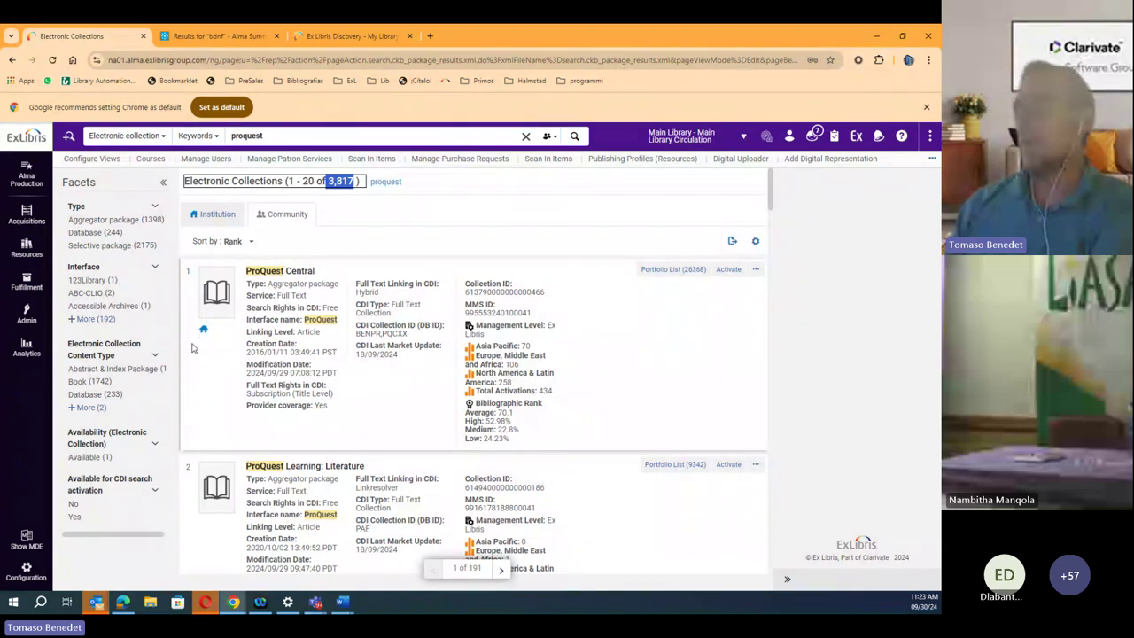
- Examine the modification date and regional activation figures of the ProQuest Learning: Literature collection
scroll(197, 350, down, 1)
scroll(197, 353, down, 1)
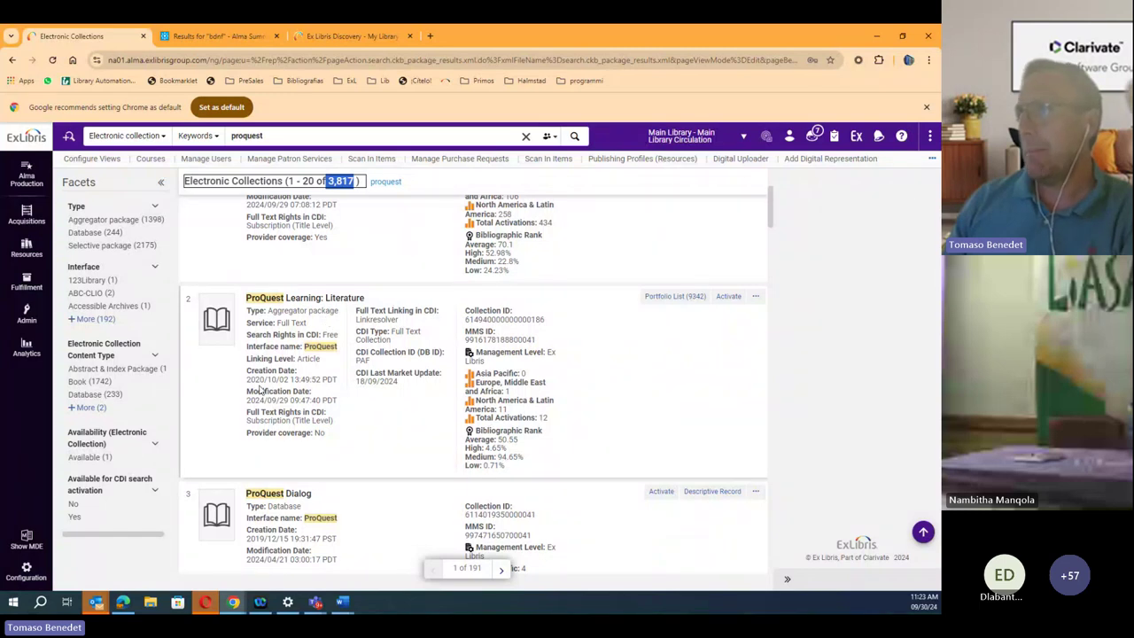
drag(248, 379, 290, 400)
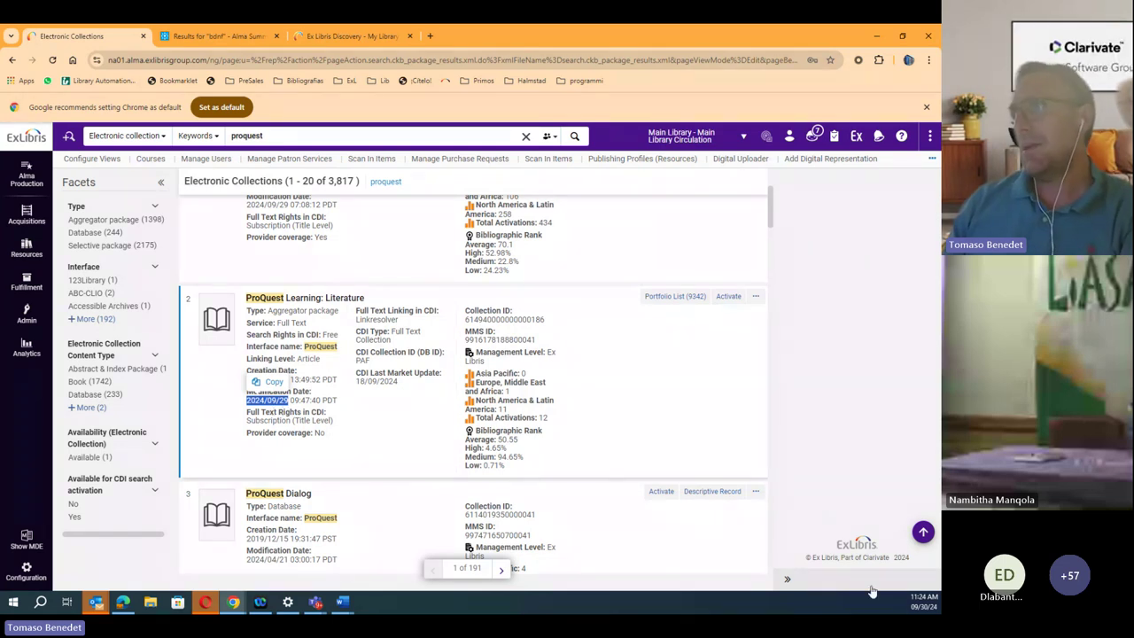
click(254, 385)
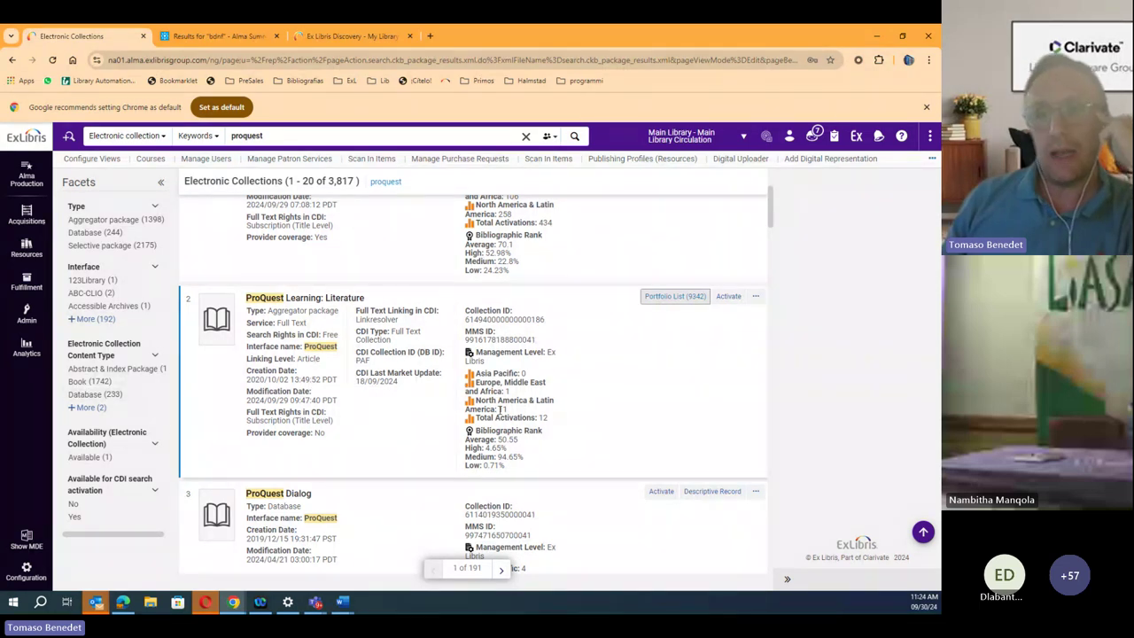
mouse_move(498, 413)
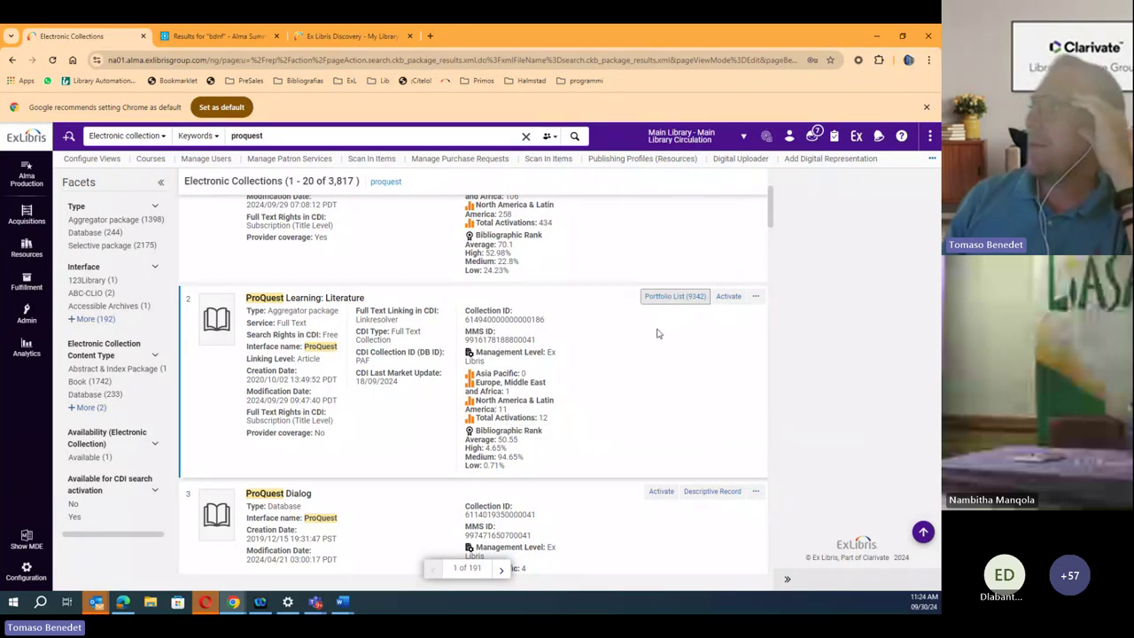
- Check the additional actions for the ProQuest Learning: Literature collection, and examine its portfolio list and total number of portfolios
click(754, 299)
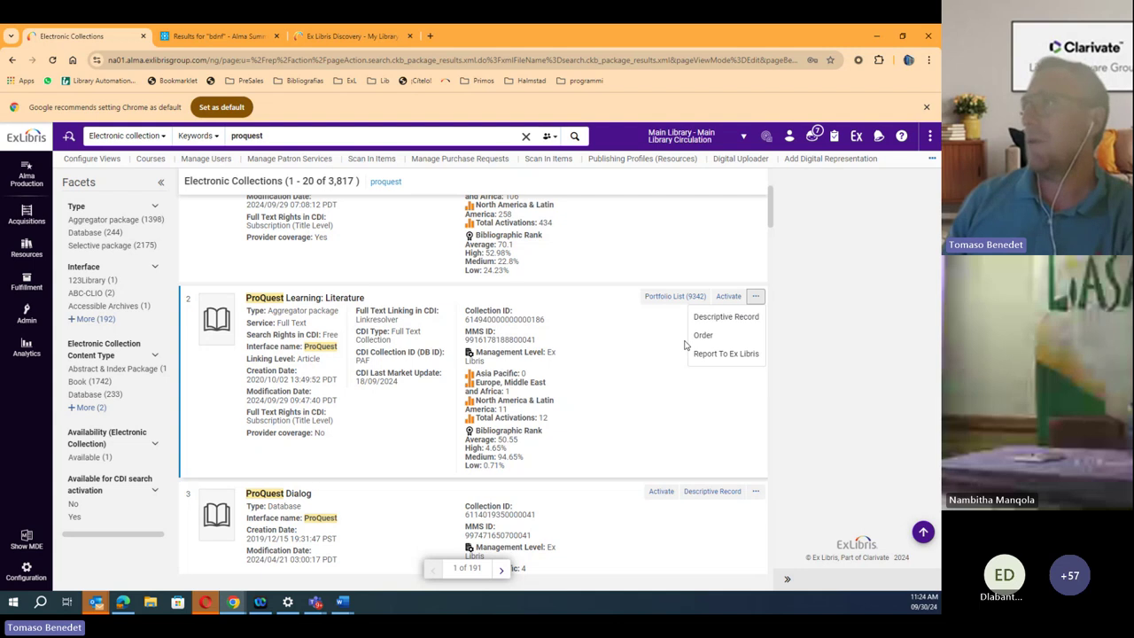
click(638, 328)
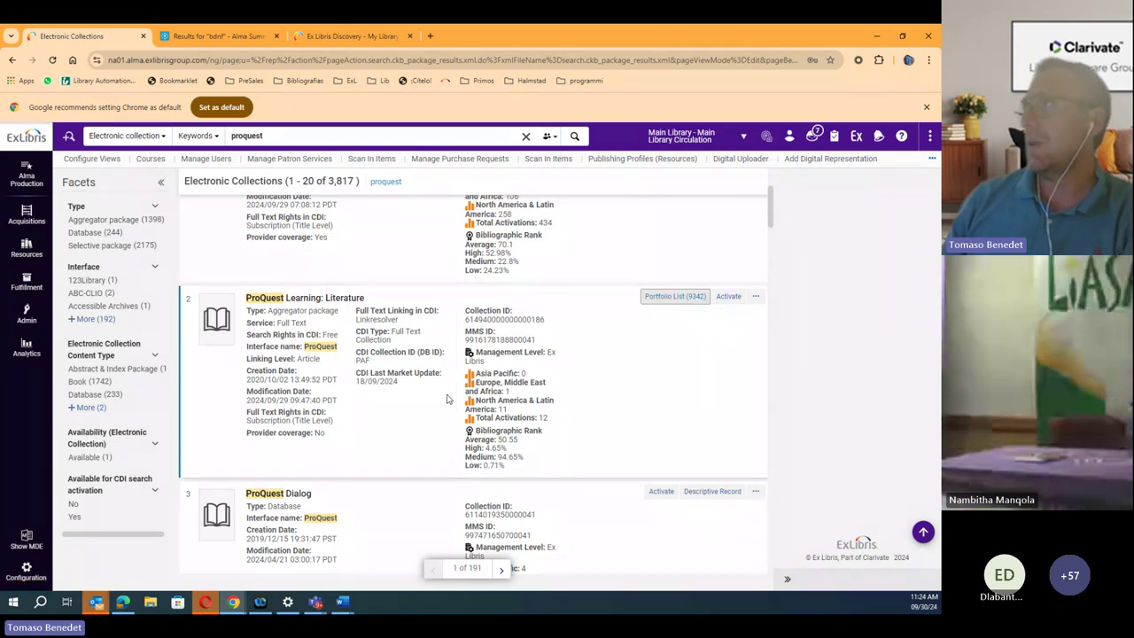
click(671, 300)
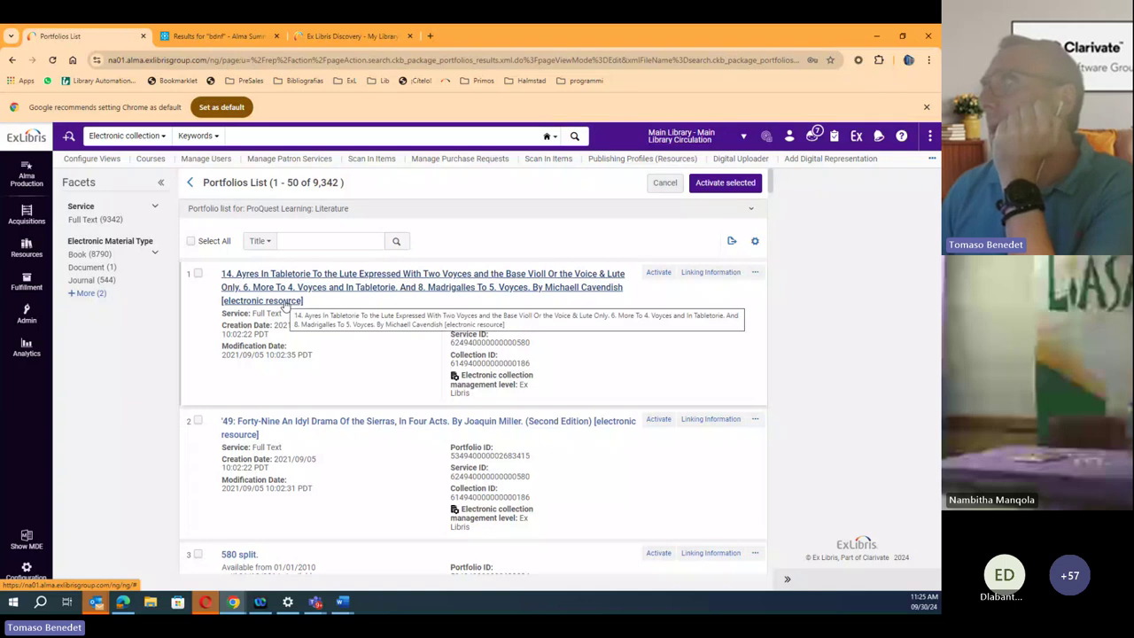
scroll(285, 304, down, 1)
scroll(532, 283, up, 1)
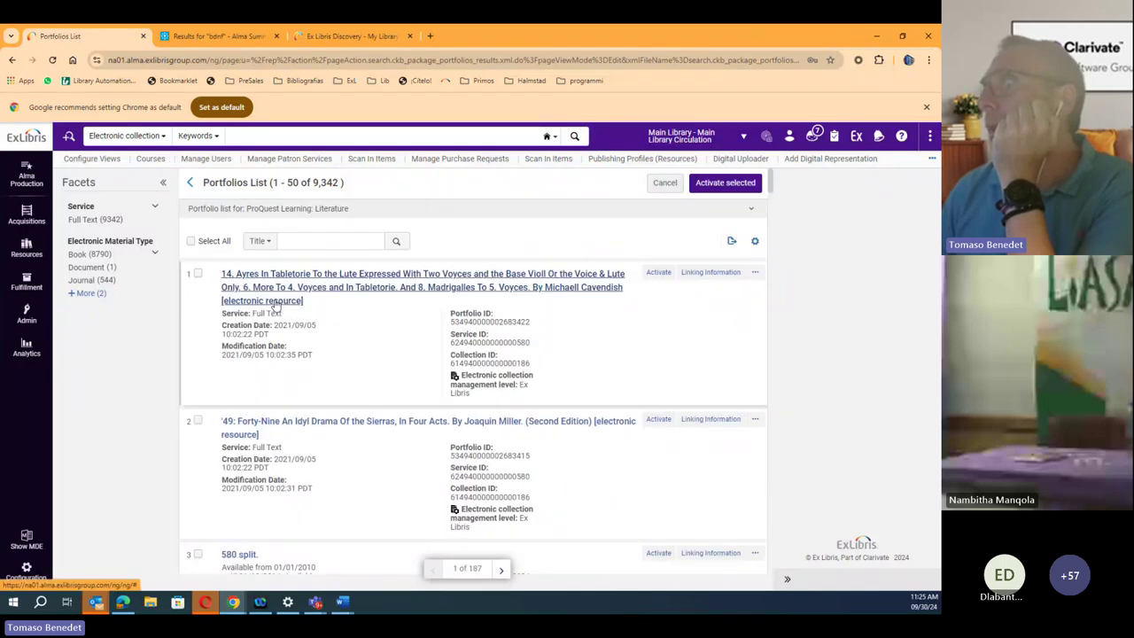
scroll(369, 276, down, 2)
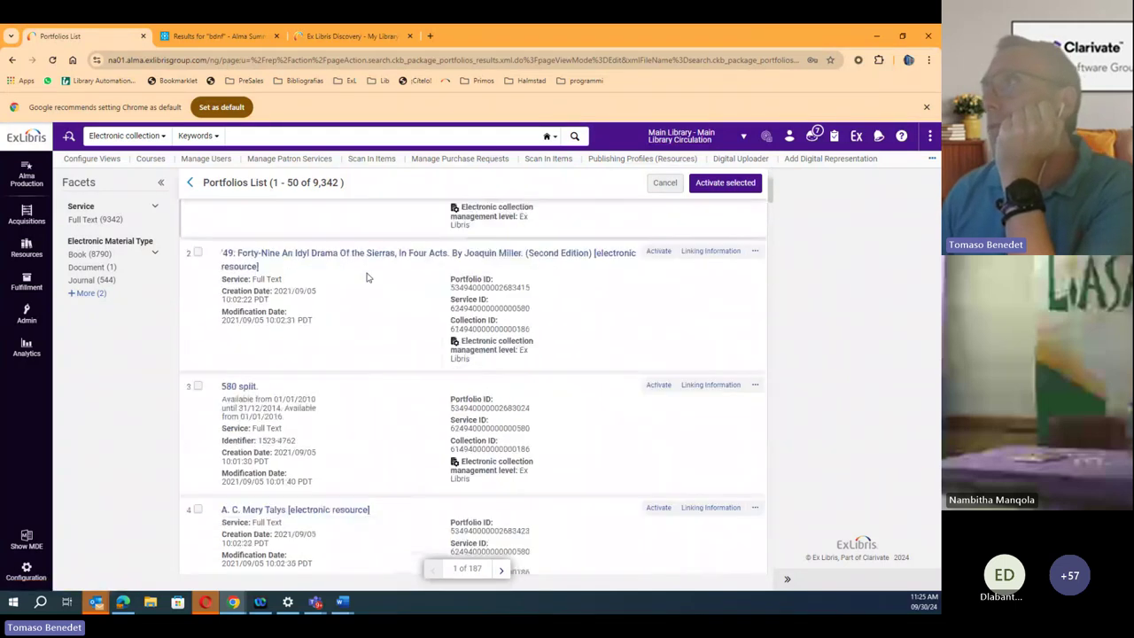
scroll(369, 274, up, 2)
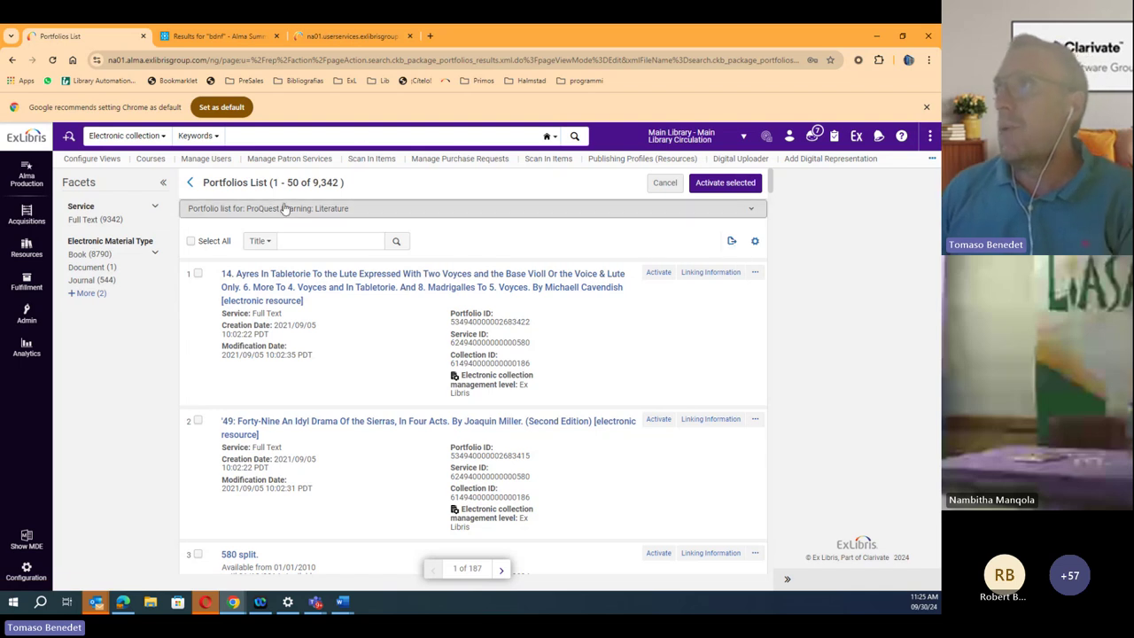
drag(311, 183, 359, 188)
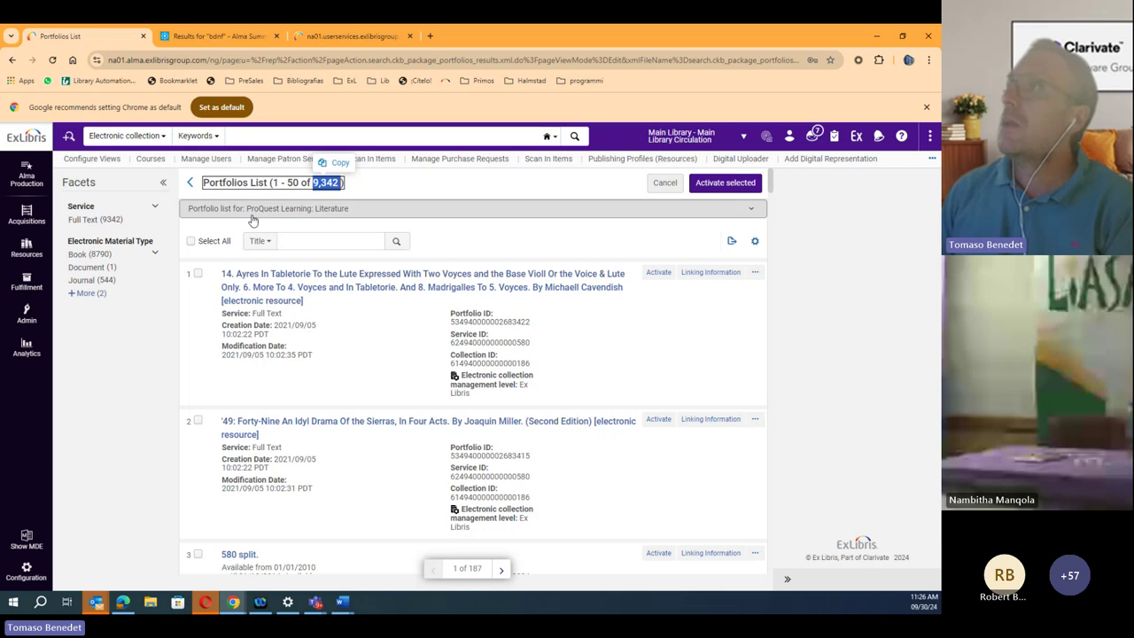
- Create a new Compare Collections report in Overlap and Collection Analysis
click(16, 252)
click(16, 252)
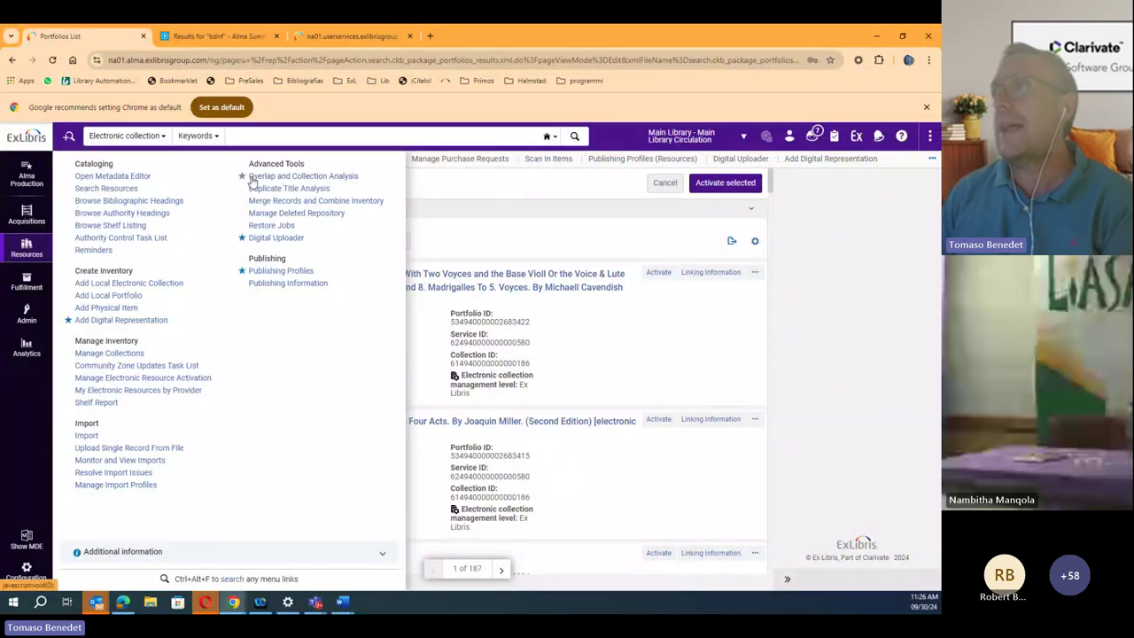
click(306, 176)
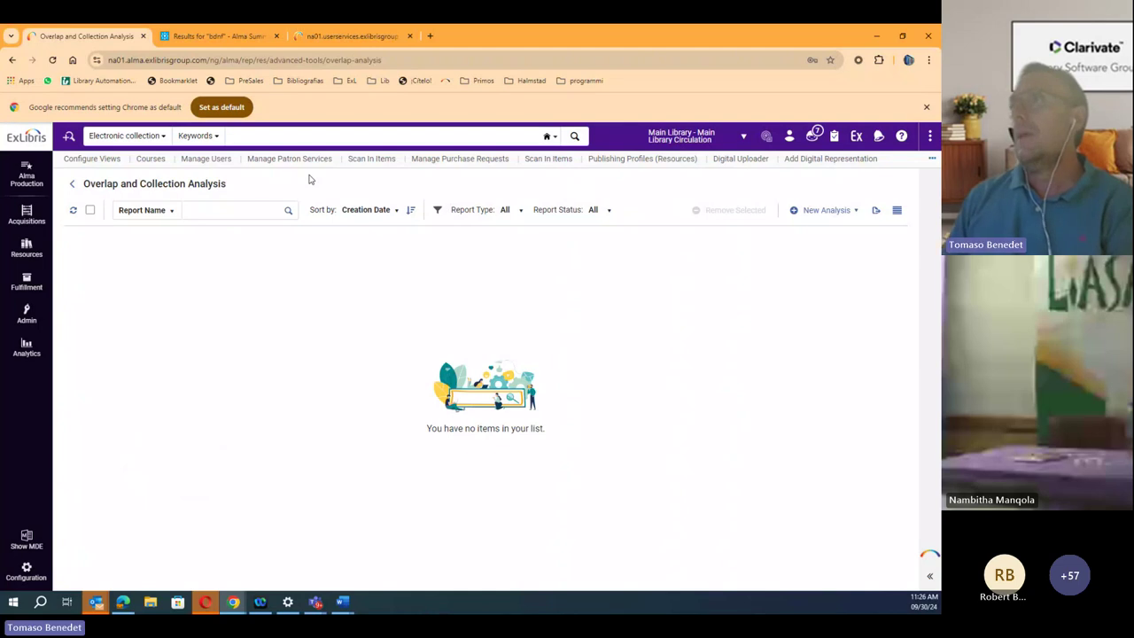
click(828, 210)
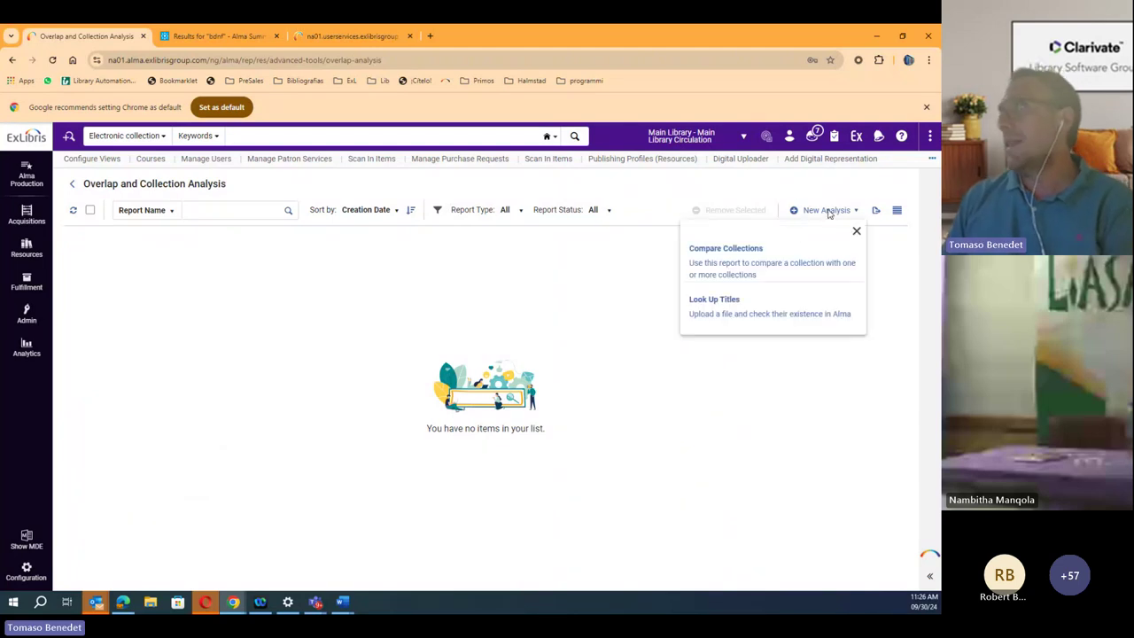
click(743, 256)
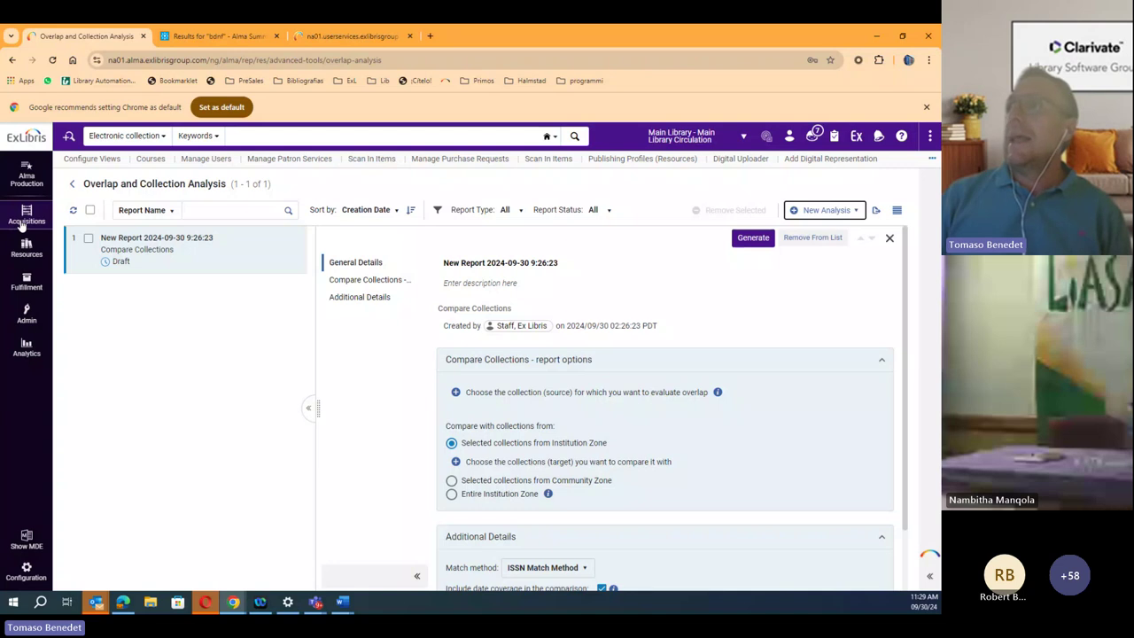
- Open the Gale vendor record and examine its usage data, including SUSHI accounts and uploaded files
click(20, 225)
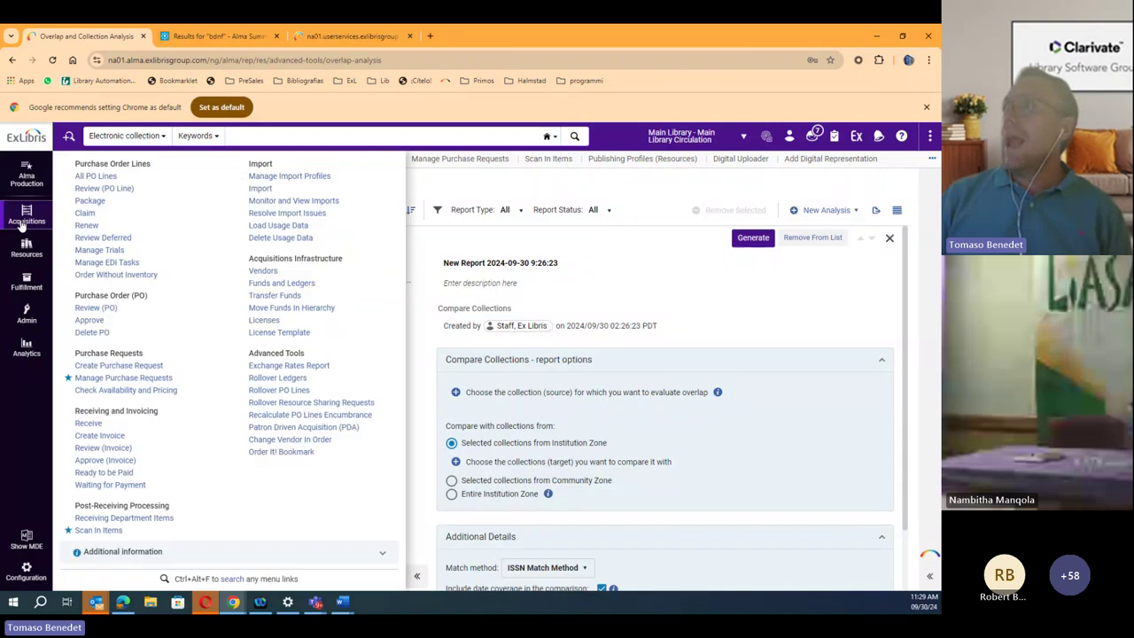
click(262, 272)
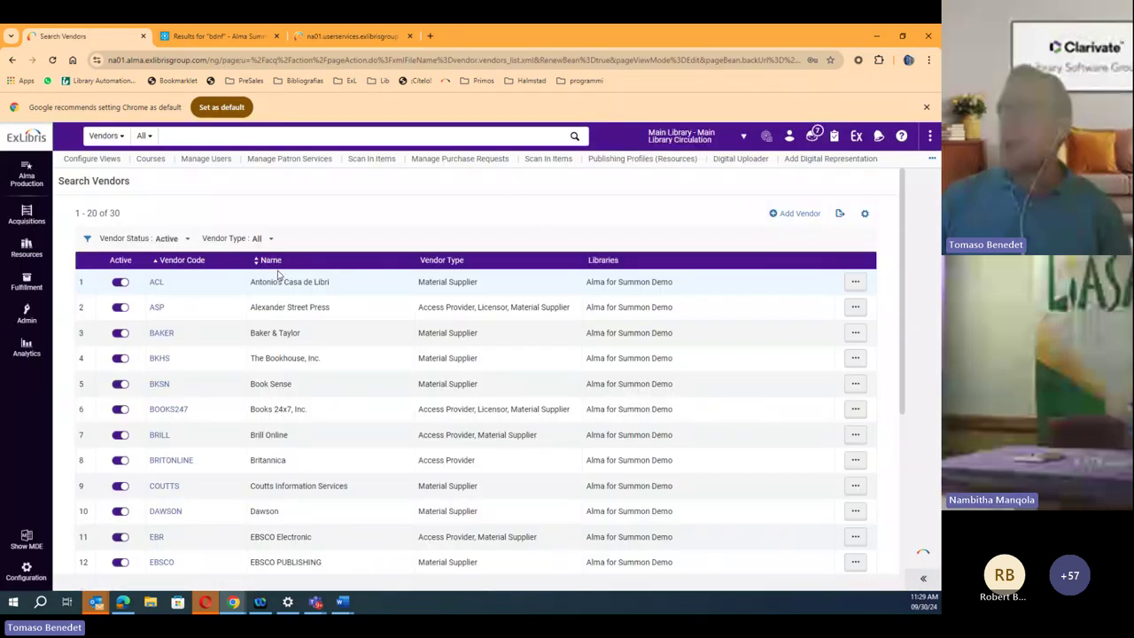
scroll(159, 549, down, 2)
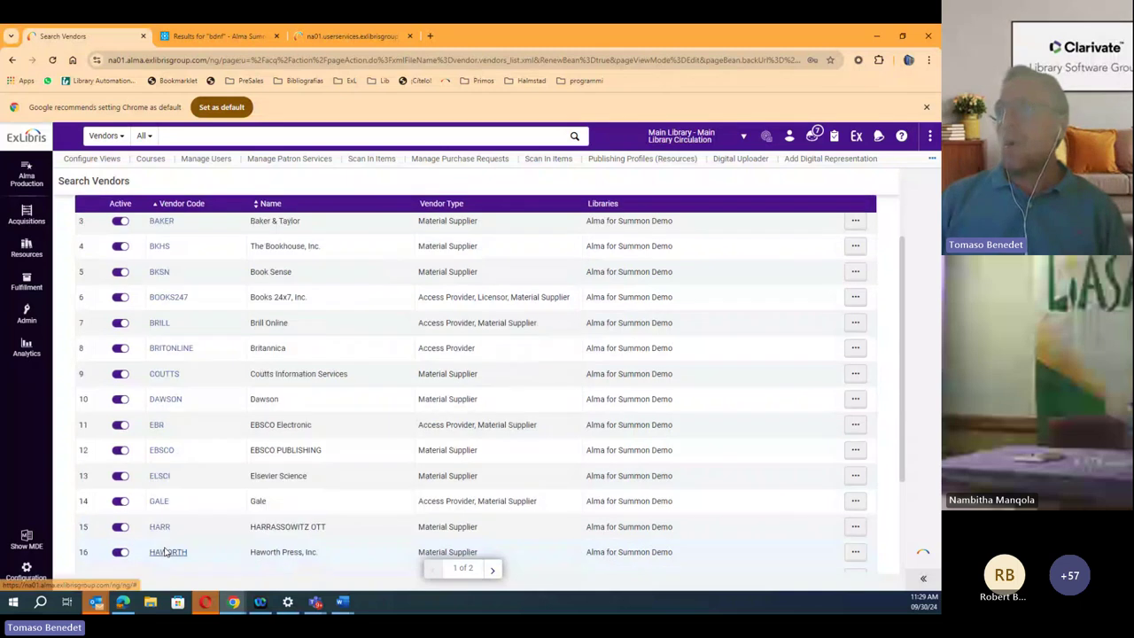
click(160, 502)
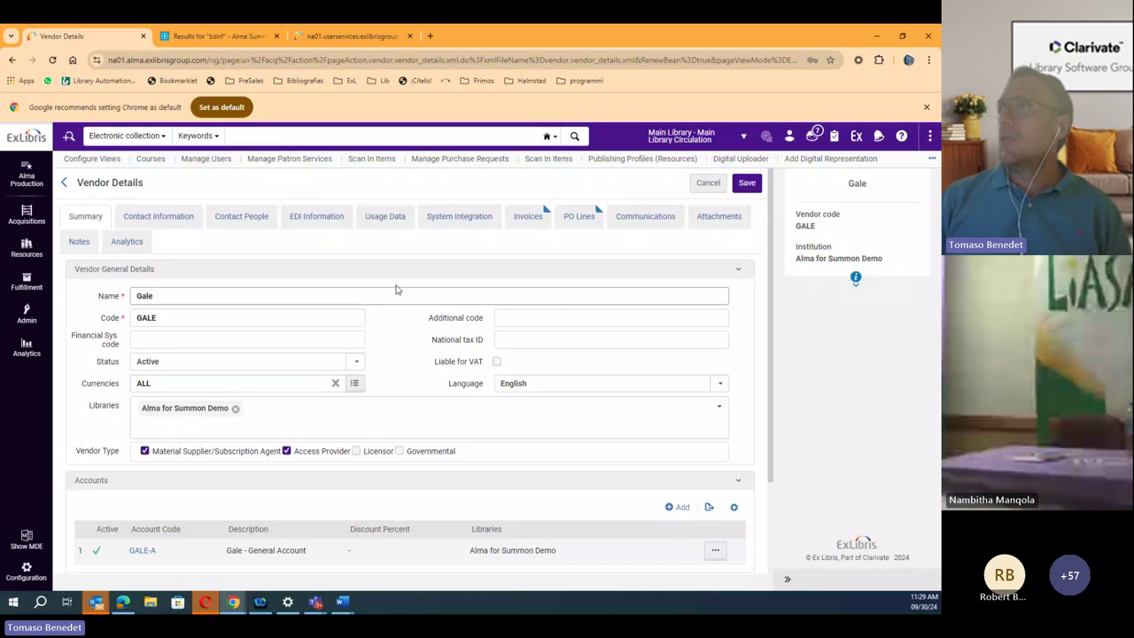
click(385, 216)
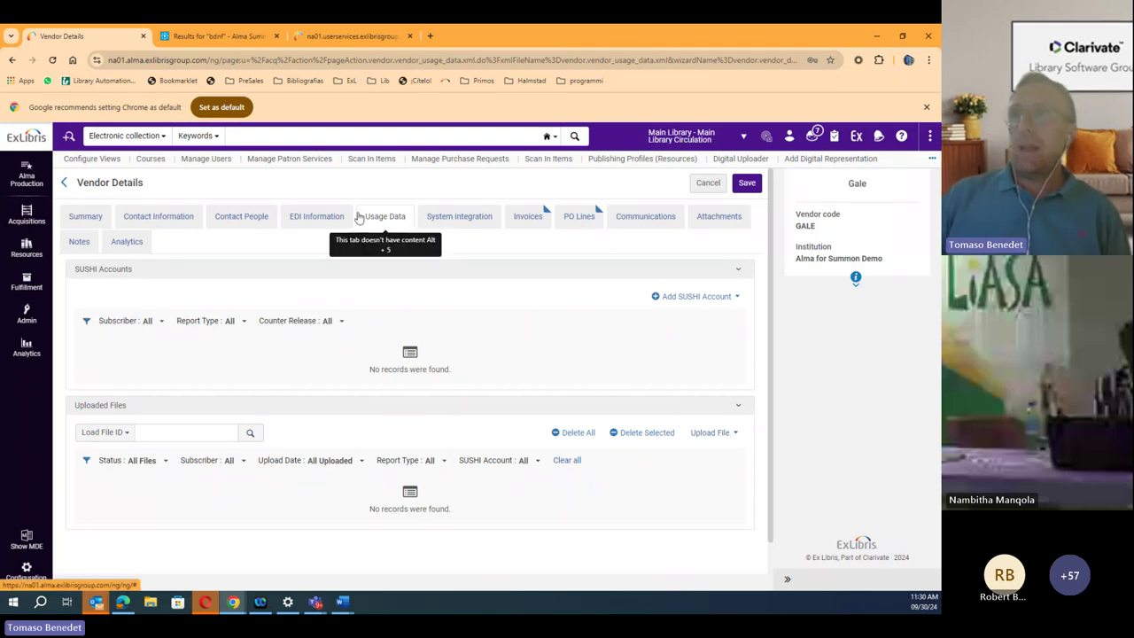
- Return to Overlap and Collection Analysis and create a new Look Up Titles report
click(39, 218)
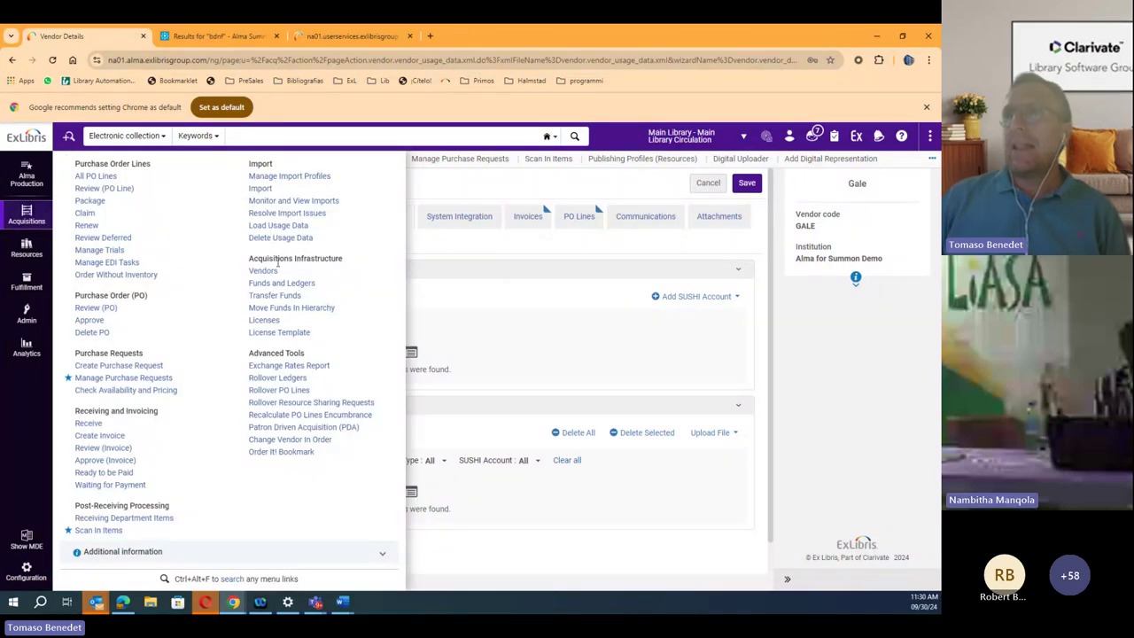
click(27, 254)
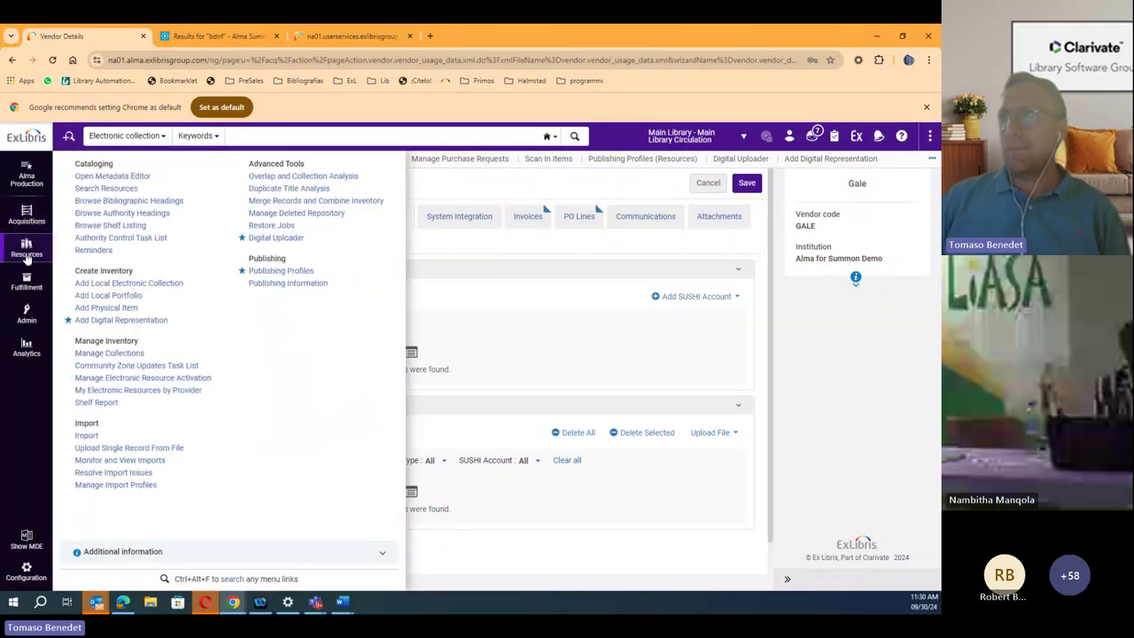
click(320, 182)
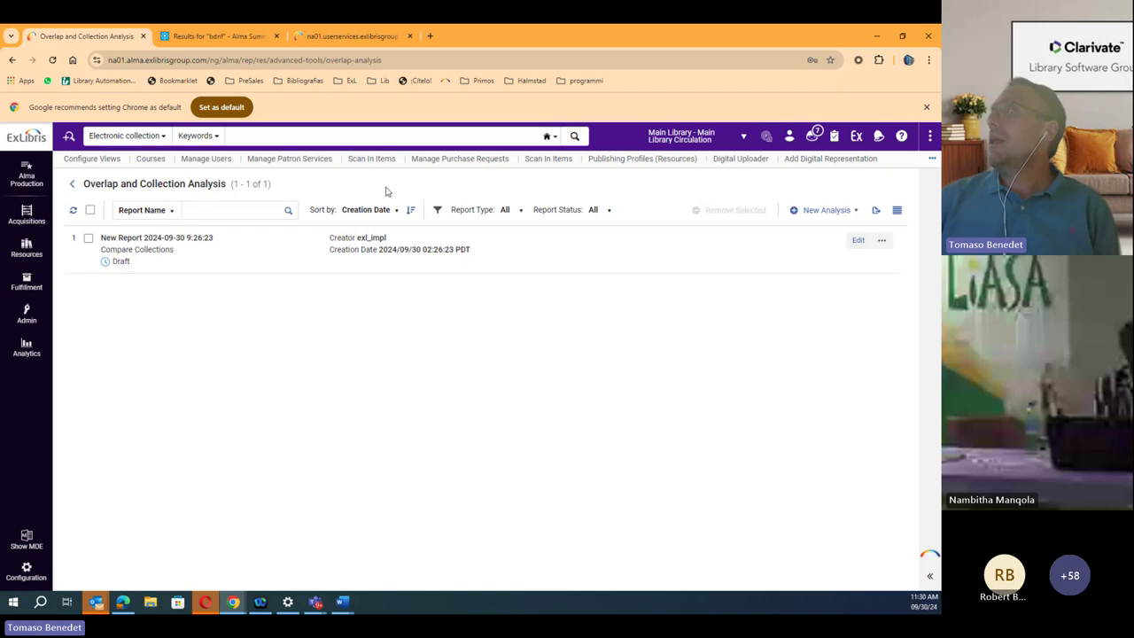
click(822, 210)
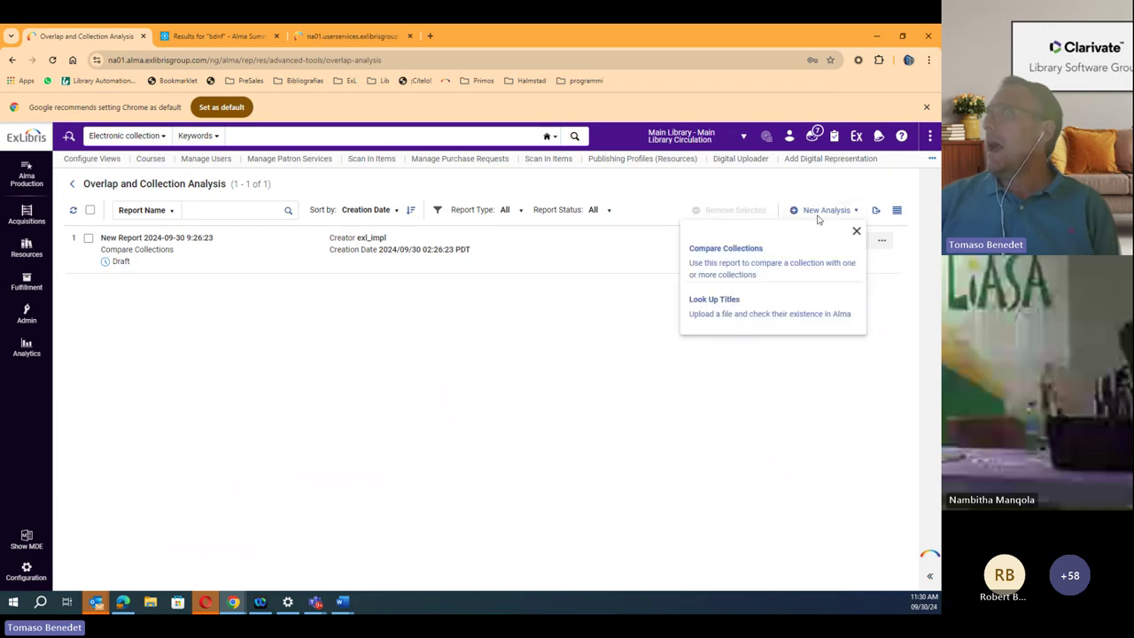
click(744, 319)
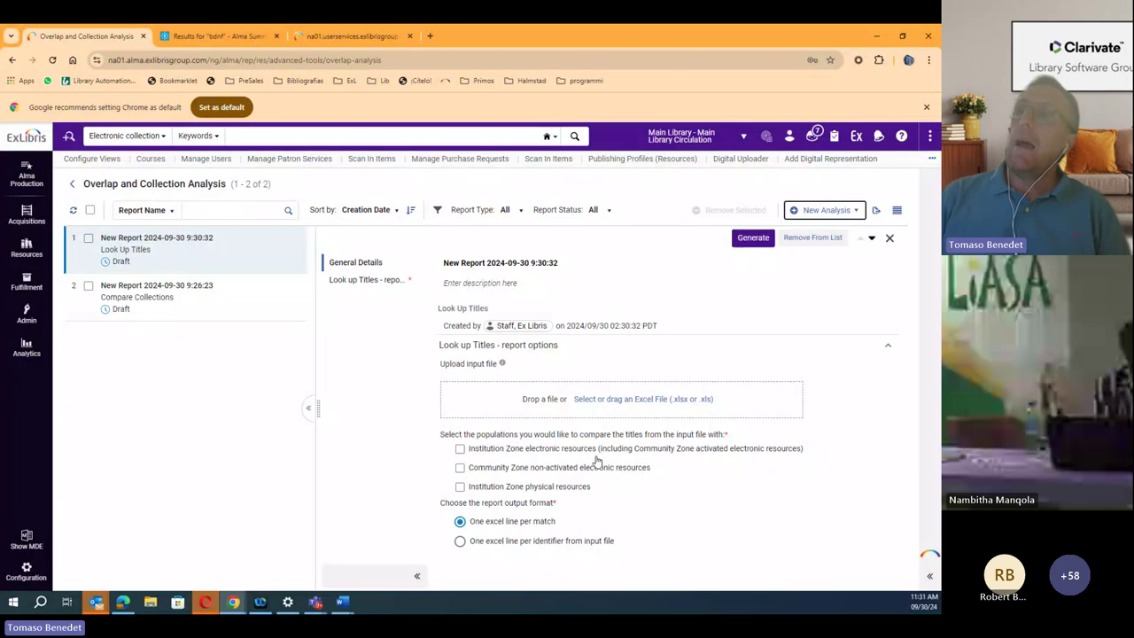
- Access Alma Analytics and create a new analysis based on the E-Inventory subject area
click(28, 350)
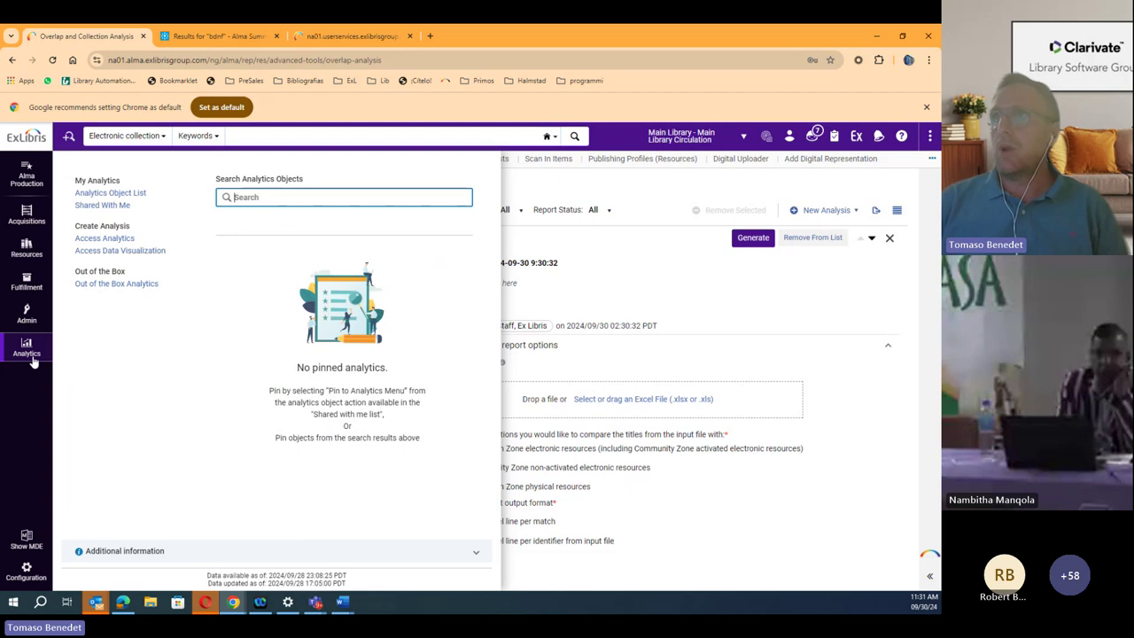
click(129, 239)
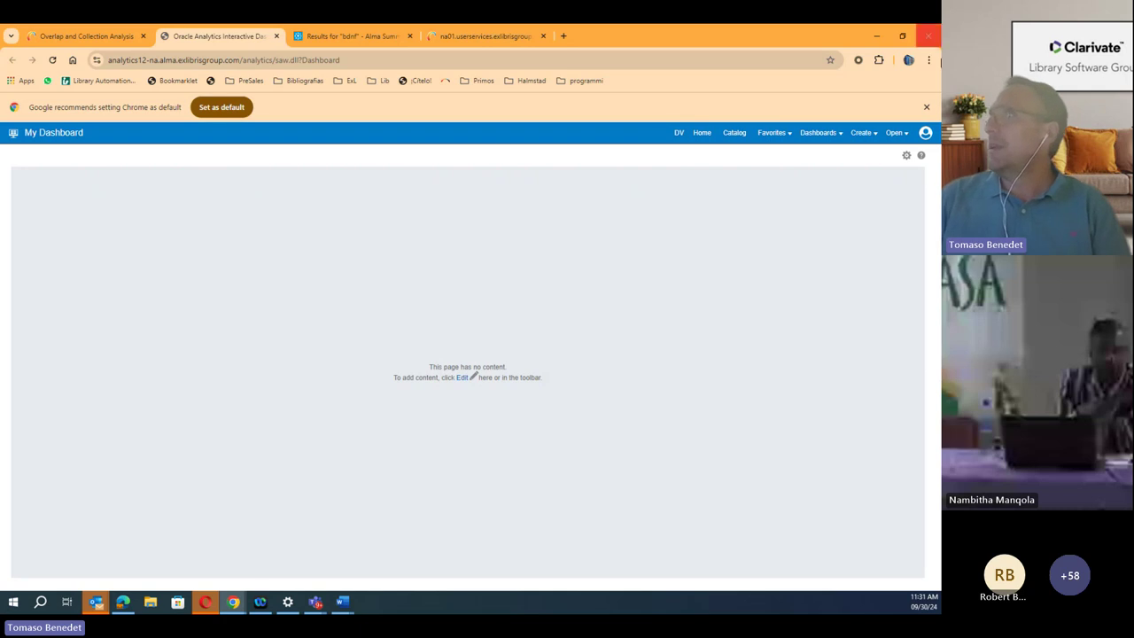
click(859, 134)
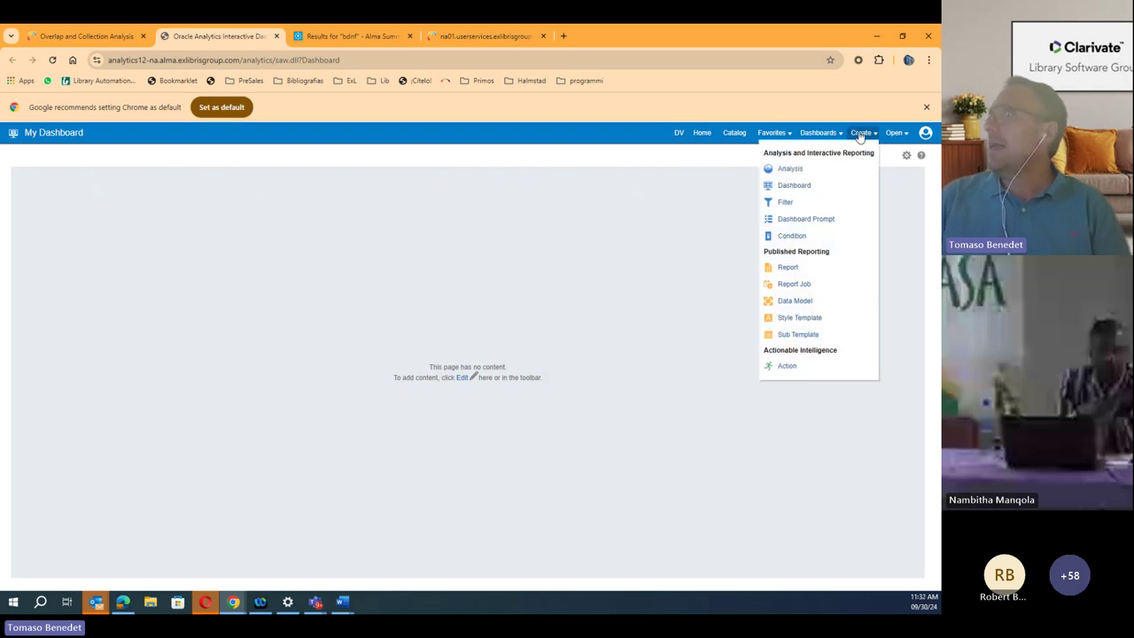
click(793, 169)
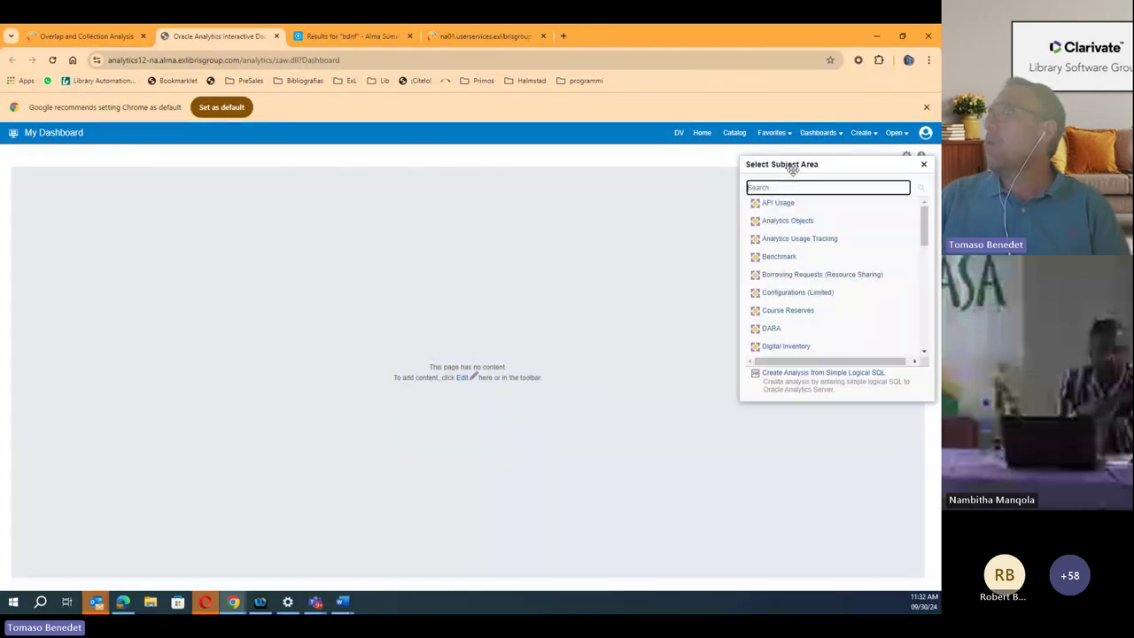
scroll(794, 233, down, 1)
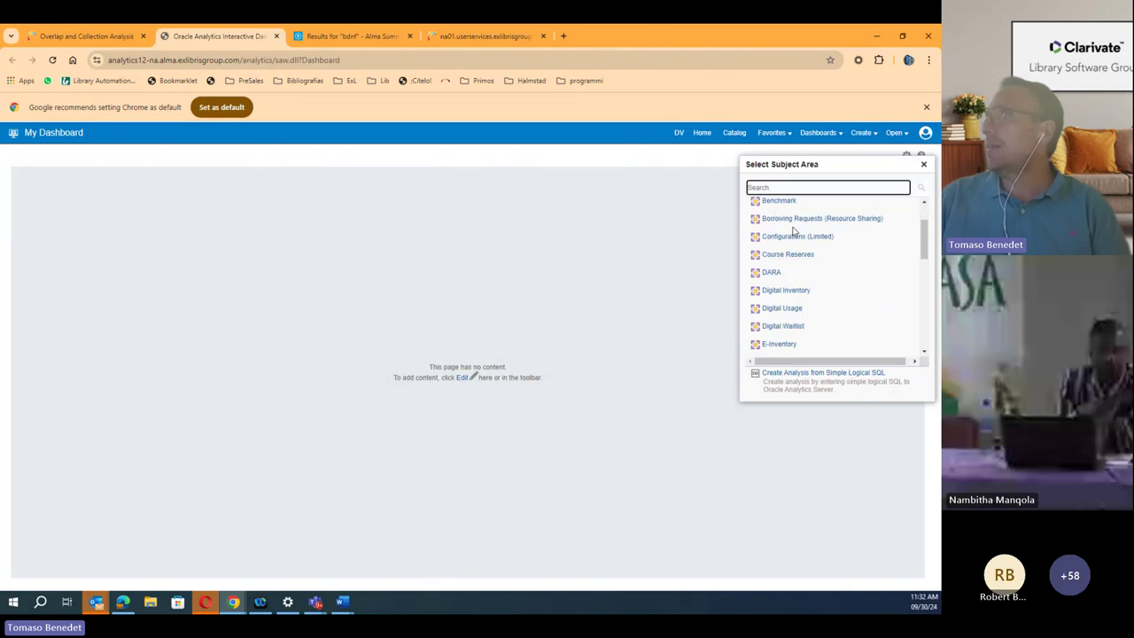
scroll(794, 232, down, 1)
scroll(794, 232, down, 1)
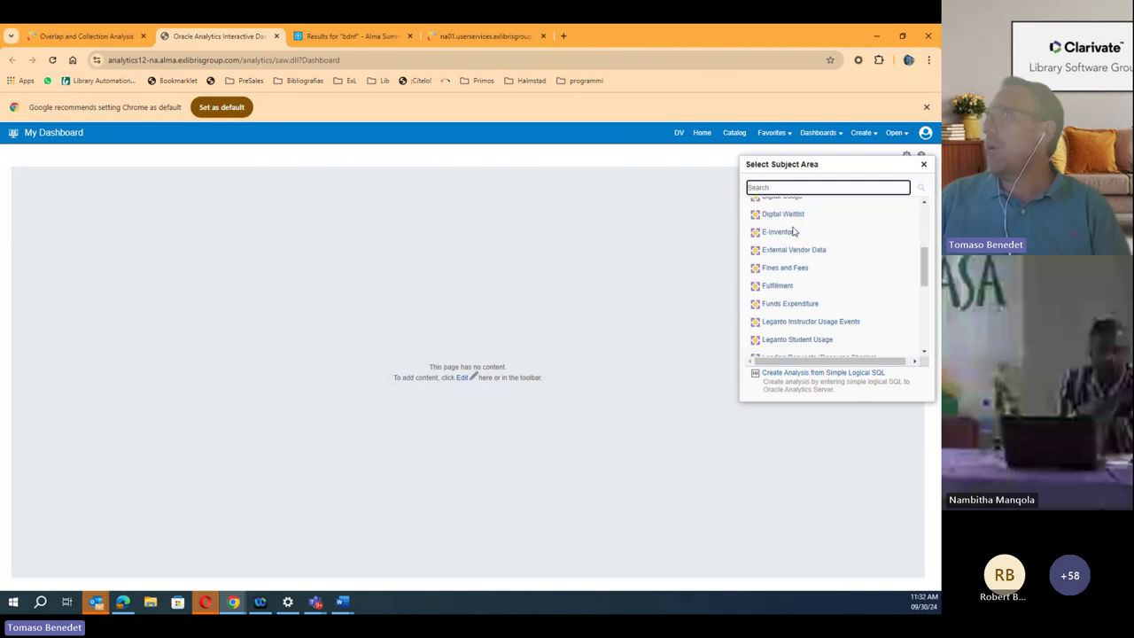
click(780, 232)
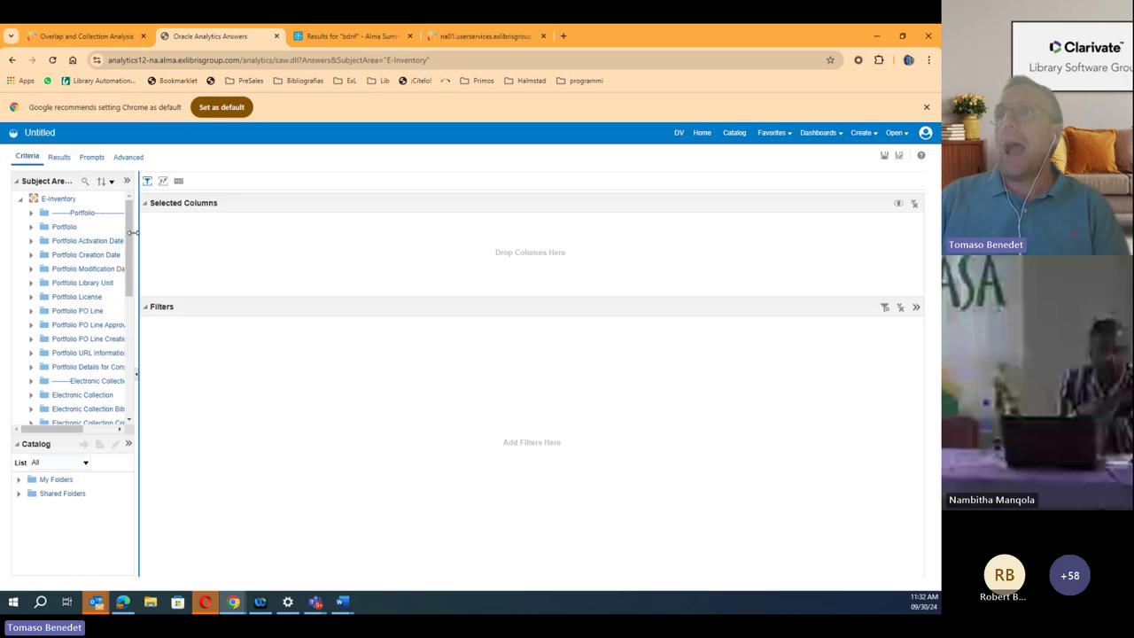
- Widen the subject area list and examine the E-Inventory folders, including the fields under Bibliographic Details
drag(140, 232, 164, 232)
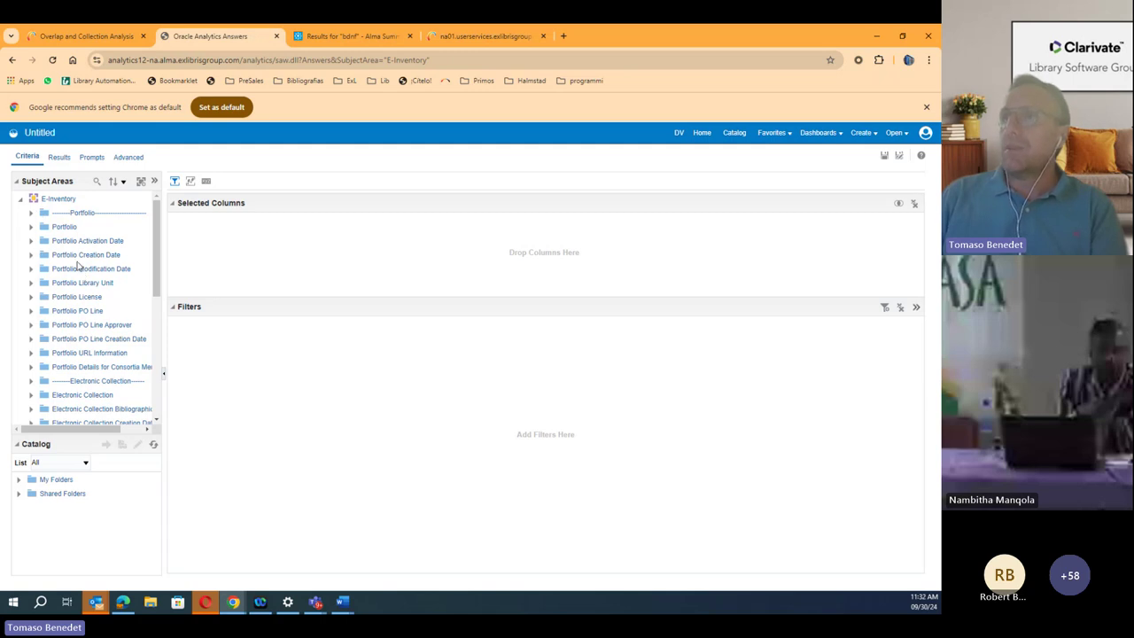
scroll(115, 358, down, 1)
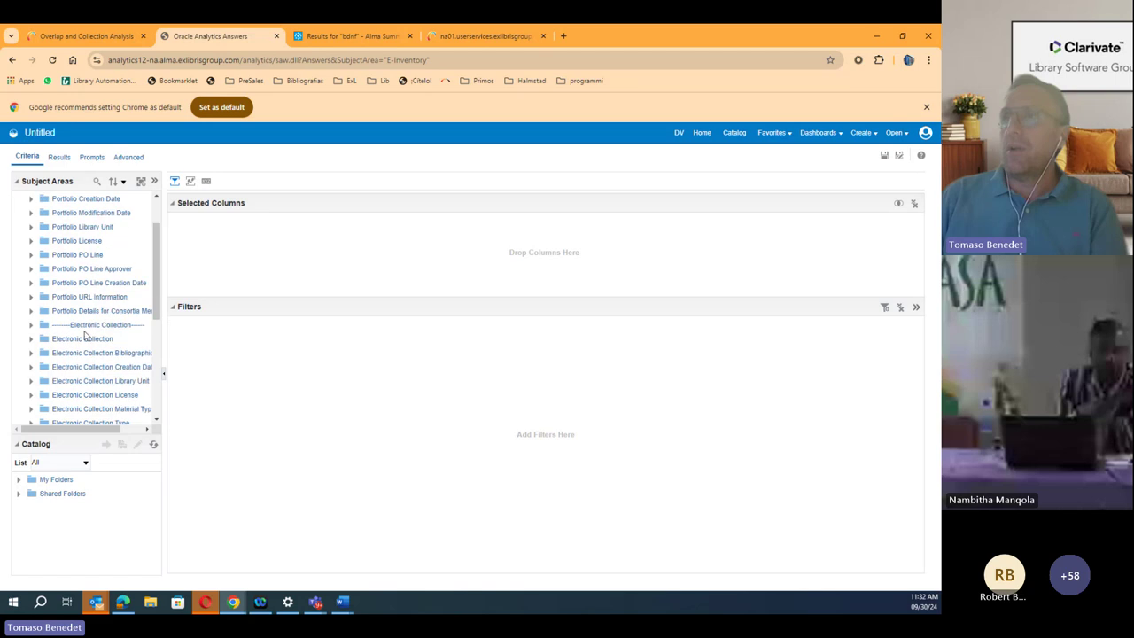
scroll(85, 337, down, 3)
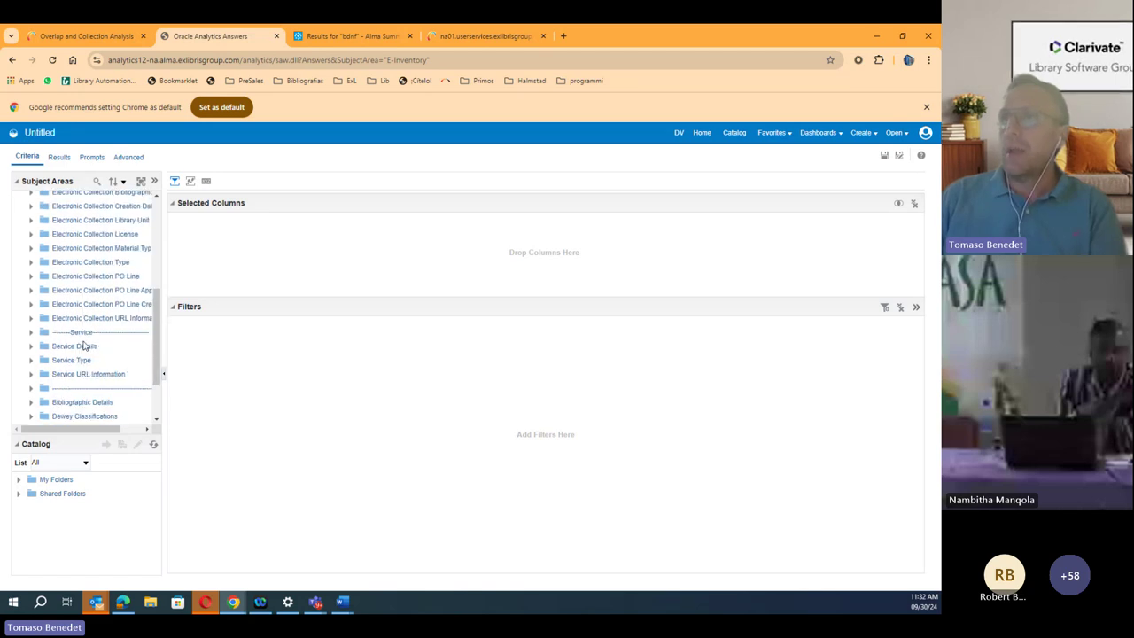
scroll(84, 346, down, 1)
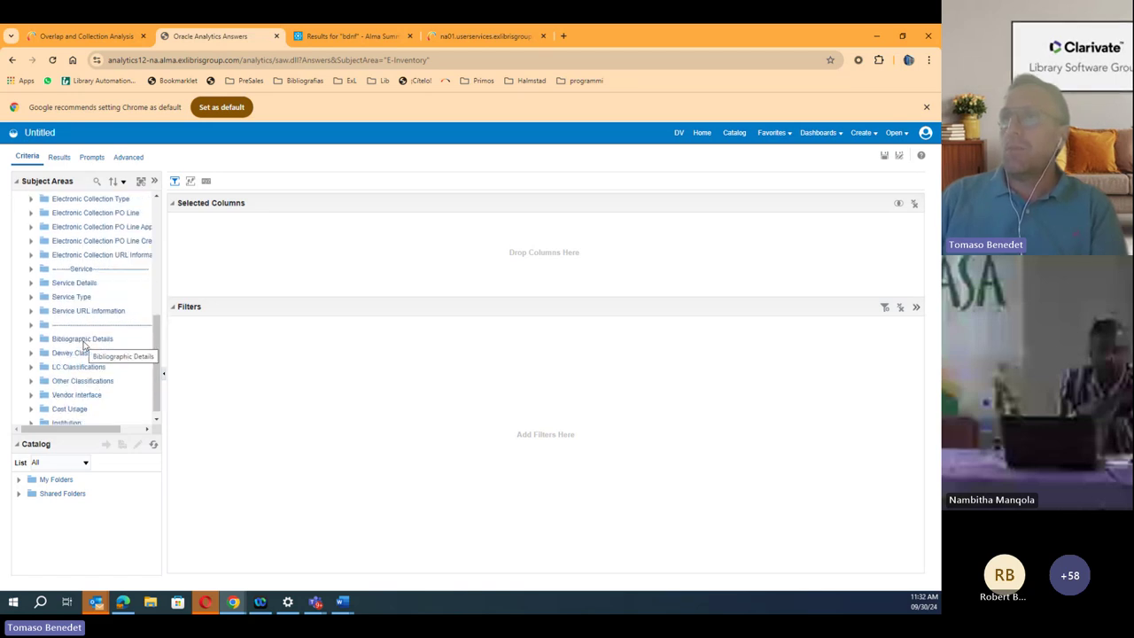
scroll(84, 346, down, 1)
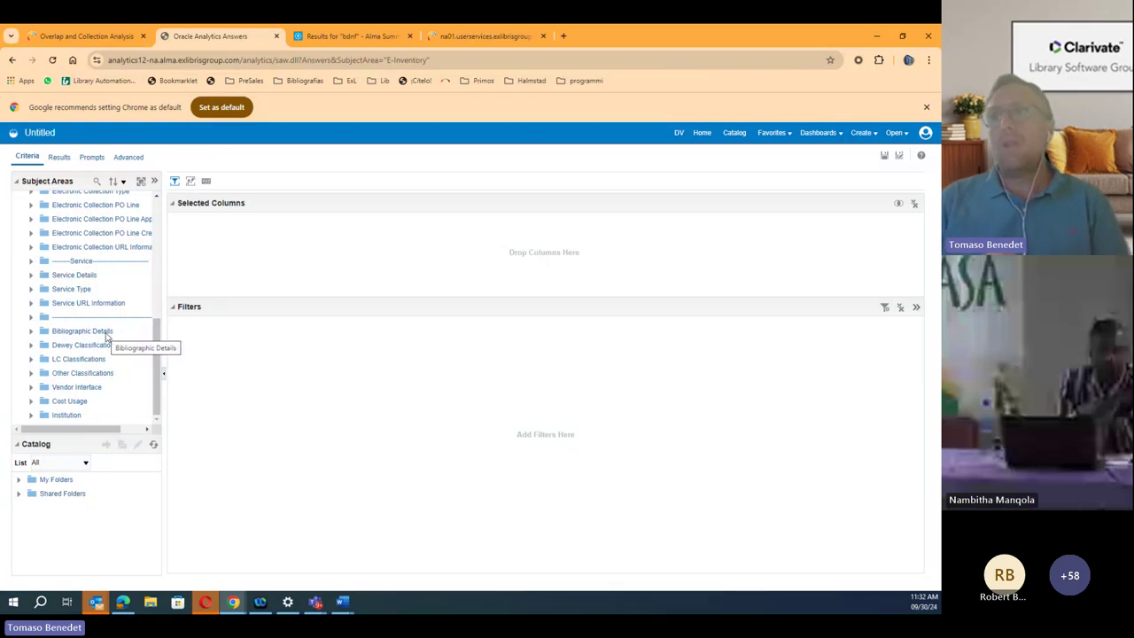
click(31, 331)
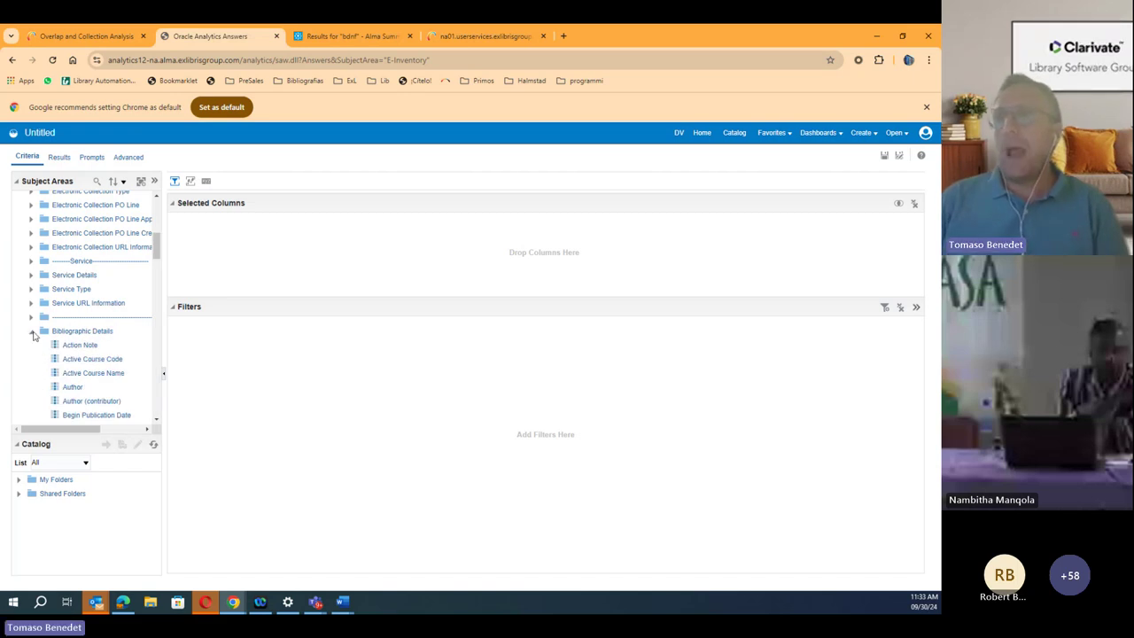
click(31, 331)
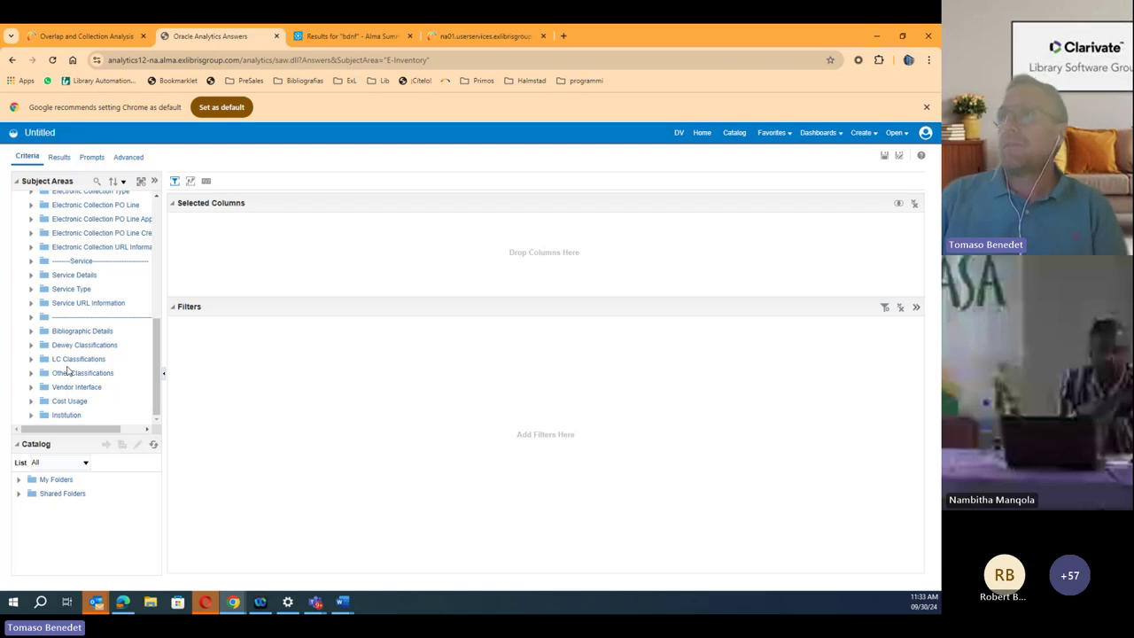
- Open the Analytics catalog and examine the report folders inside the shared Alma folder
scroll(66, 370, up, 4)
scroll(66, 370, up, 3)
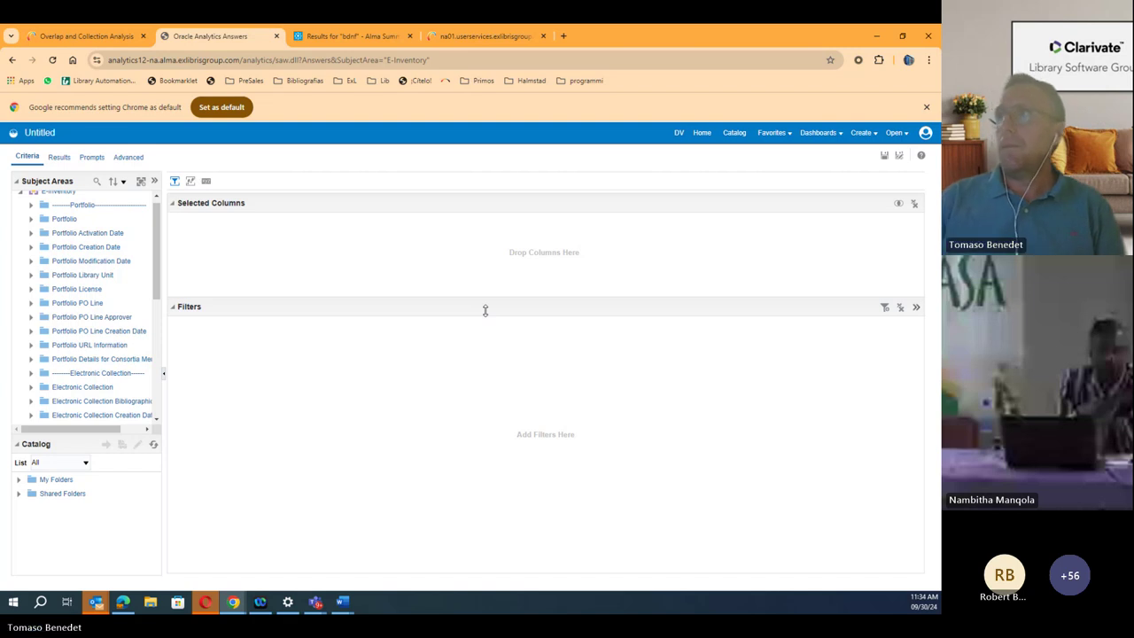
click(735, 133)
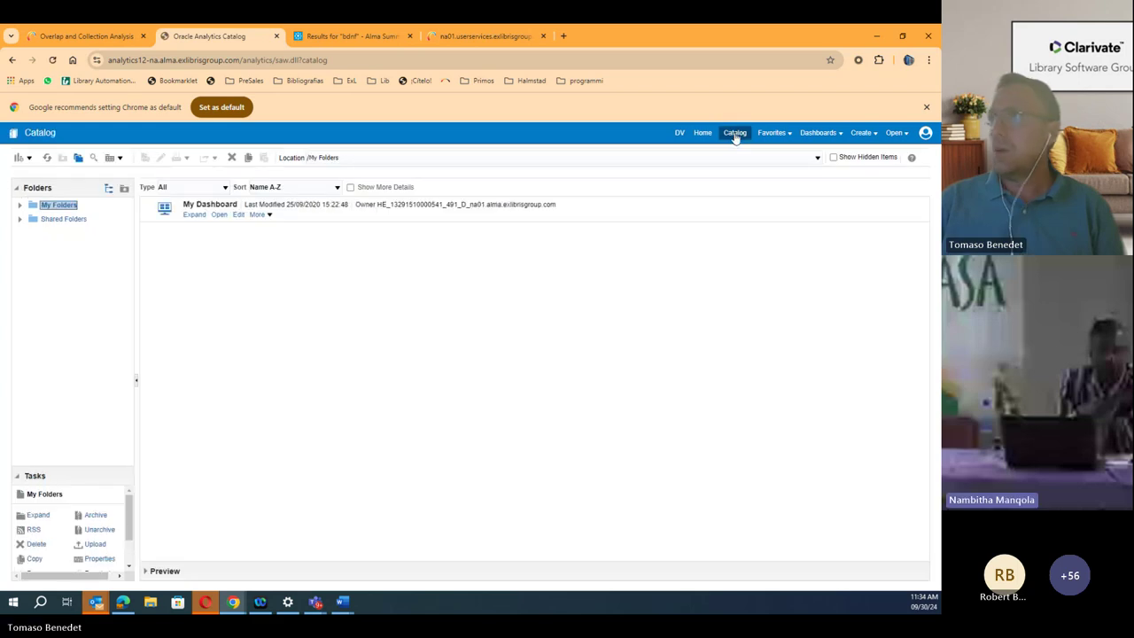
click(55, 222)
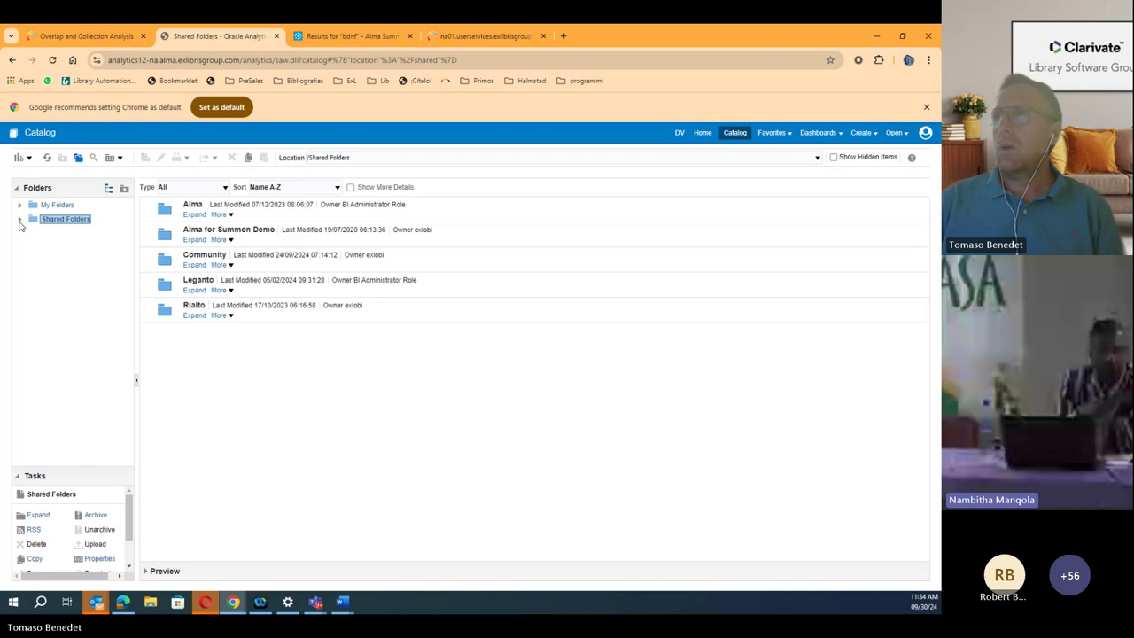
click(21, 220)
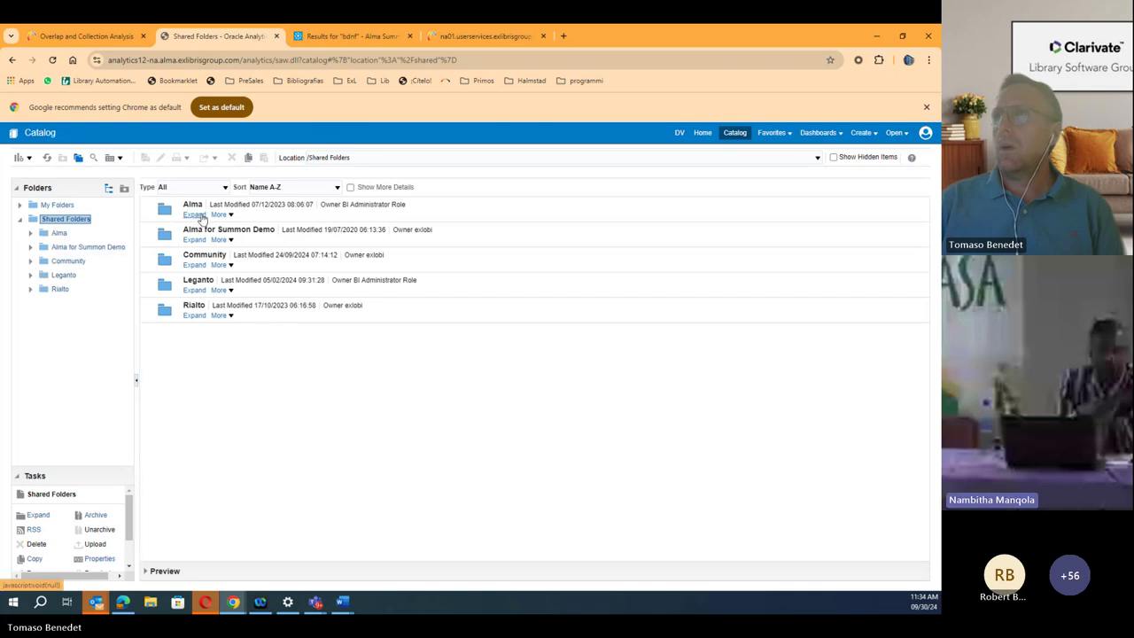
click(201, 216)
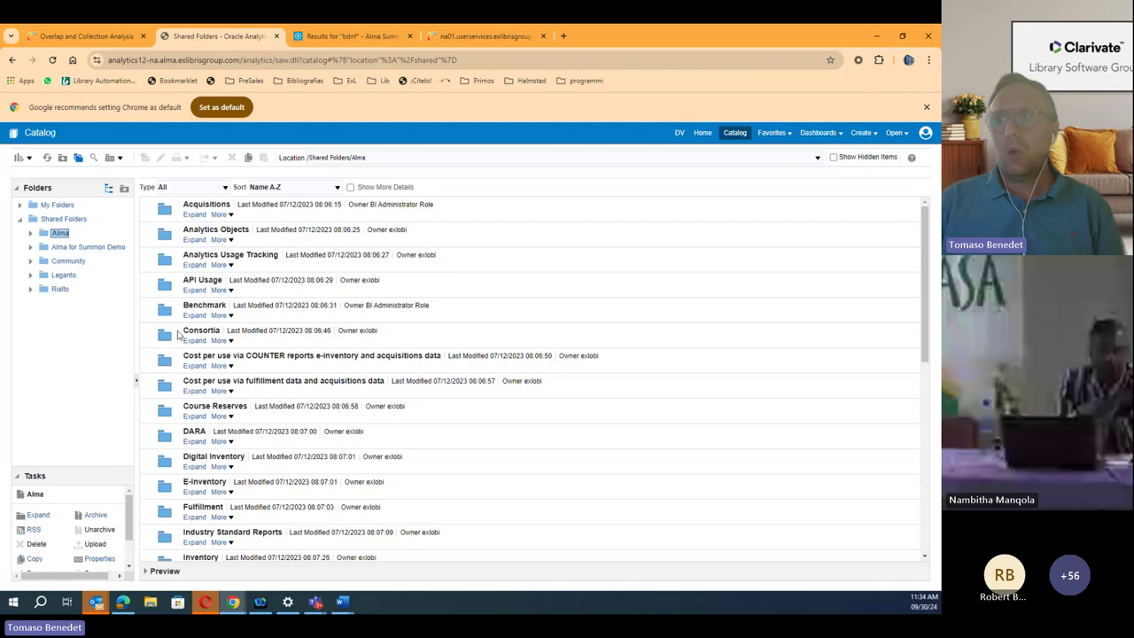
scroll(177, 334, down, 1)
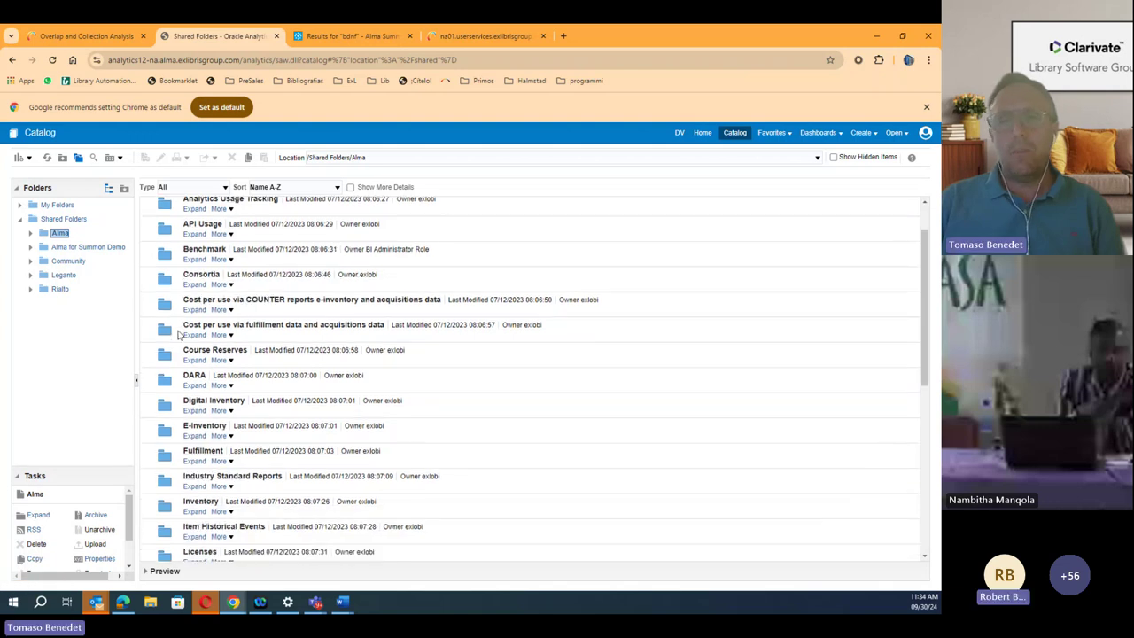
scroll(177, 334, down, 1)
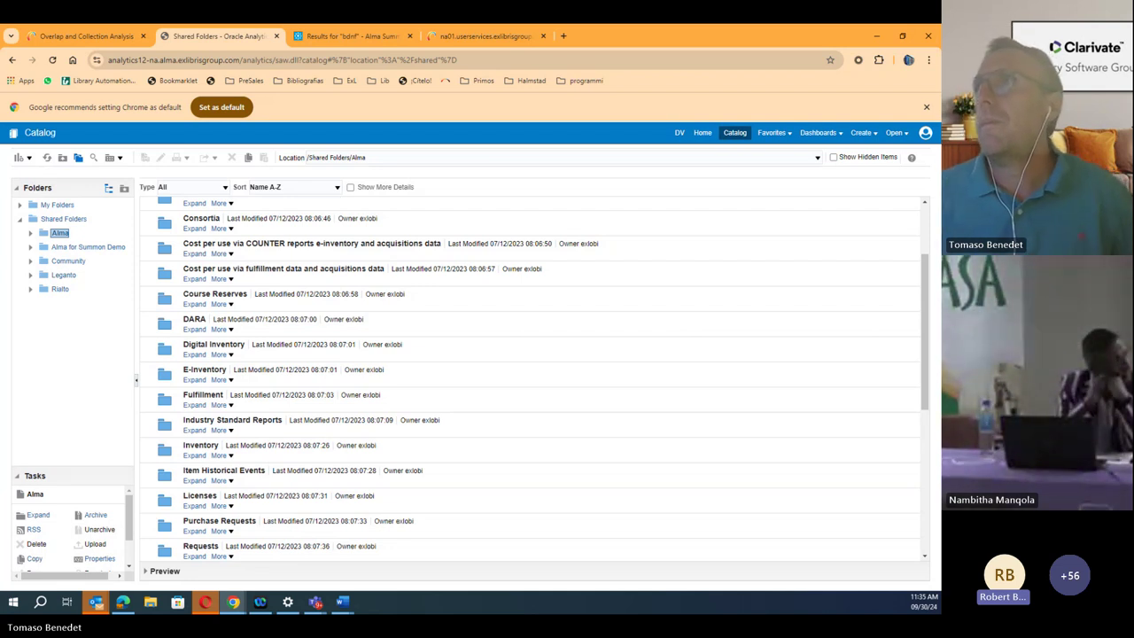
- Return to Alma, review the Acquisitions functions and open the Transfer Funds page
click(106, 37)
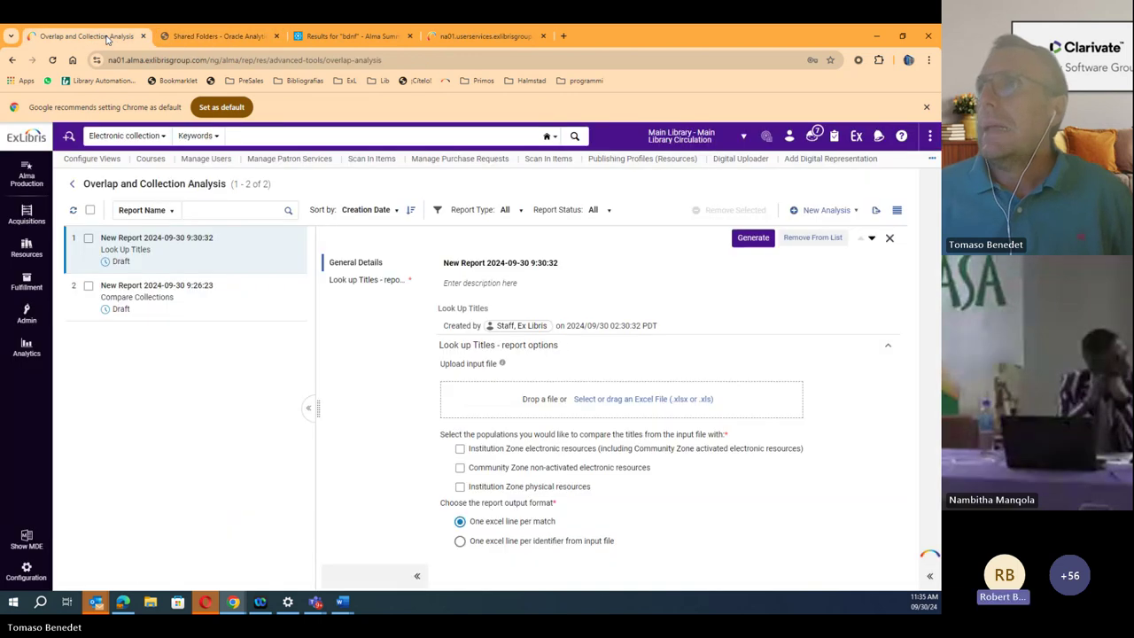
click(32, 219)
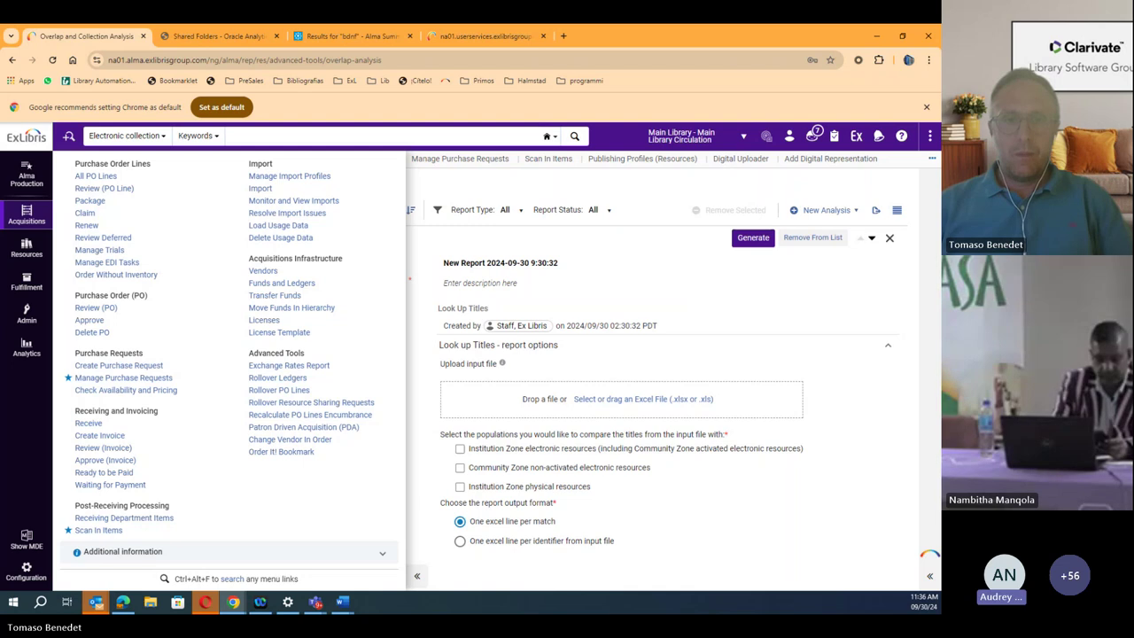
key(Escape)
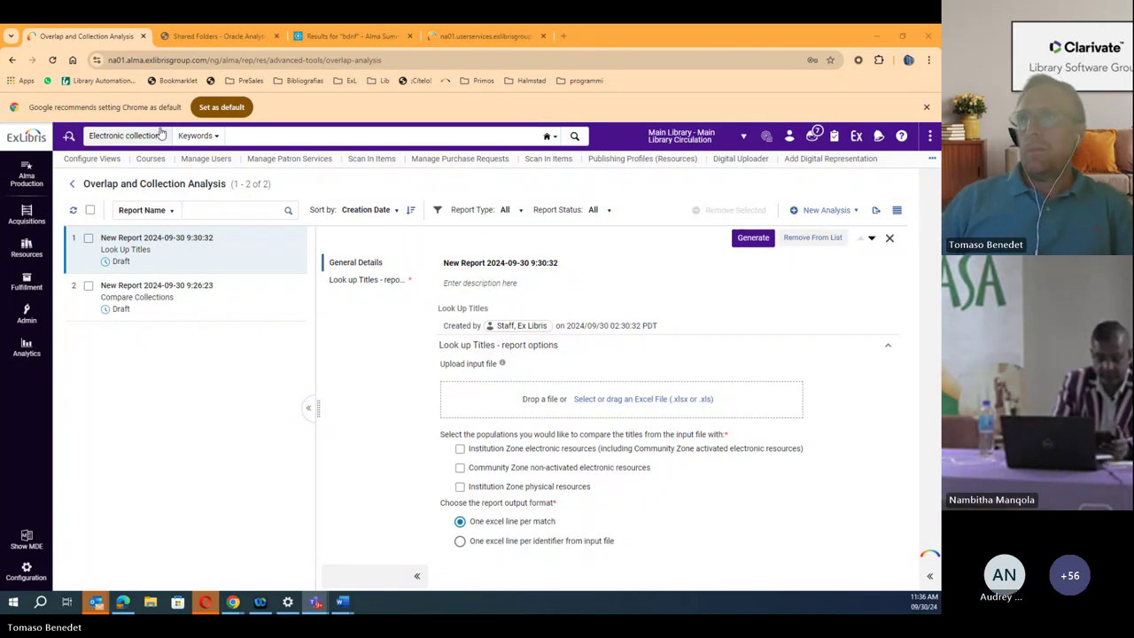
click(40, 217)
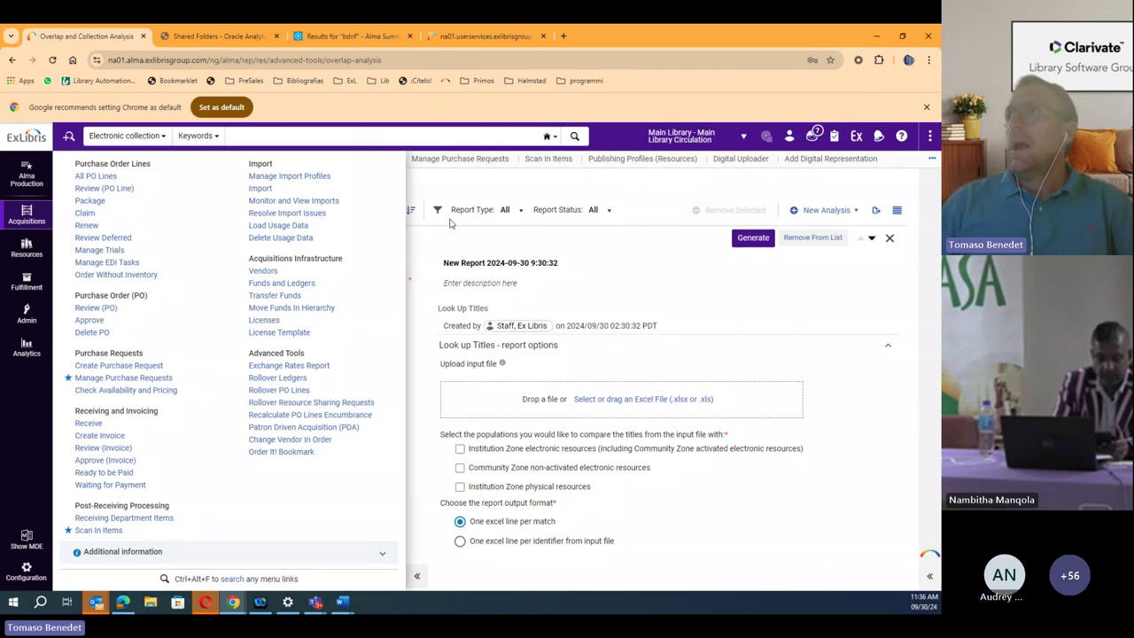
click(275, 298)
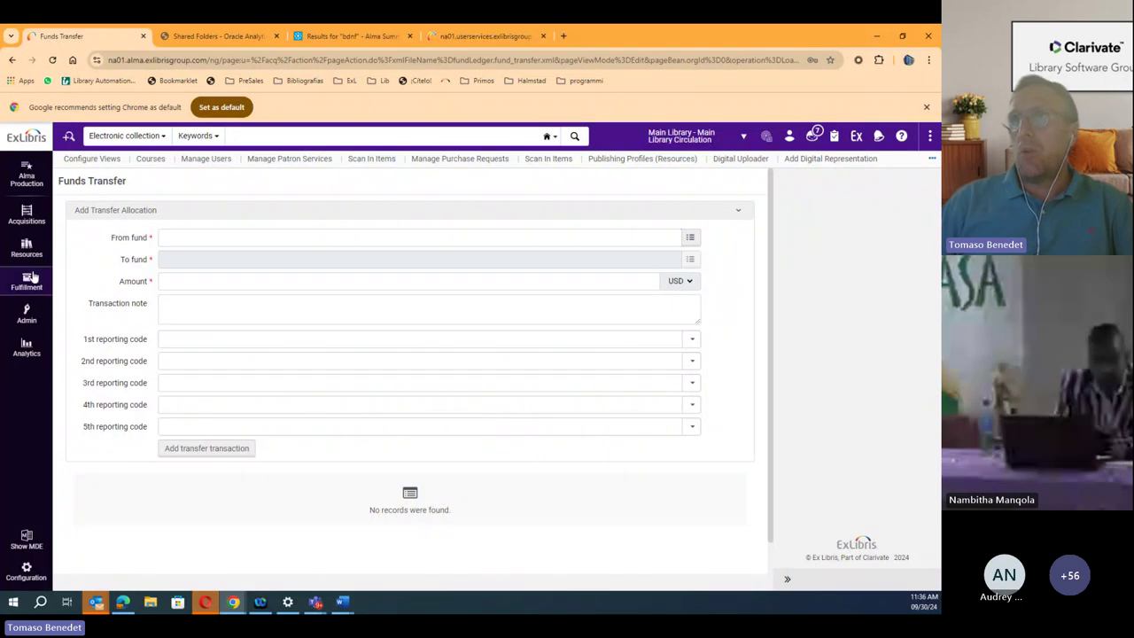
- Switch back to the Analytics catalog and examine the remaining report folders under Shared Folders/Alma
click(31, 226)
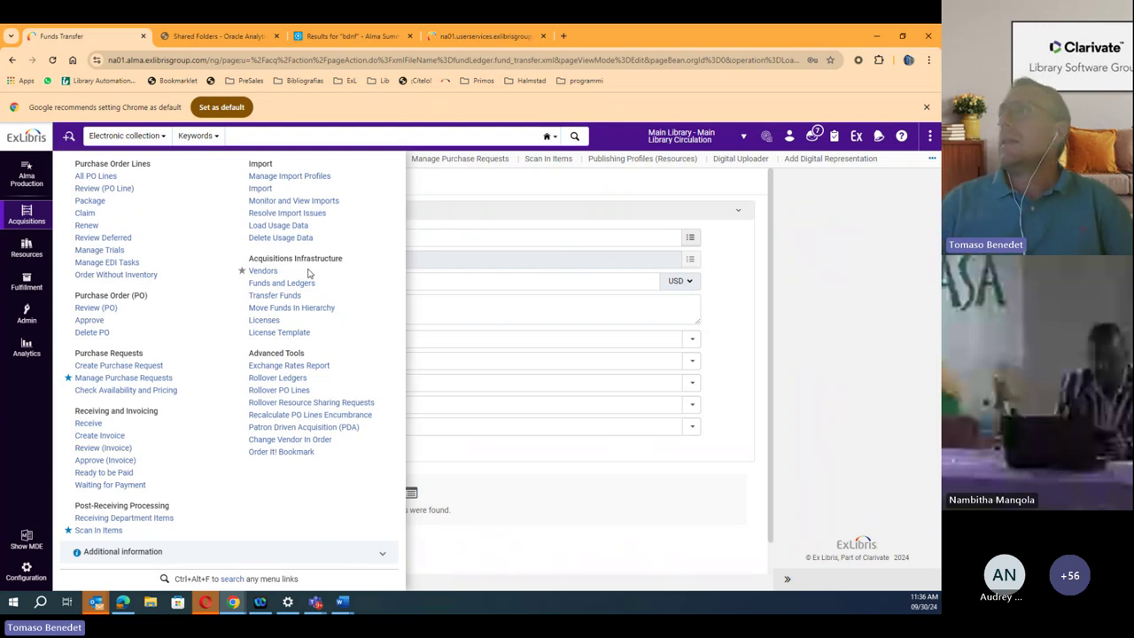
click(232, 37)
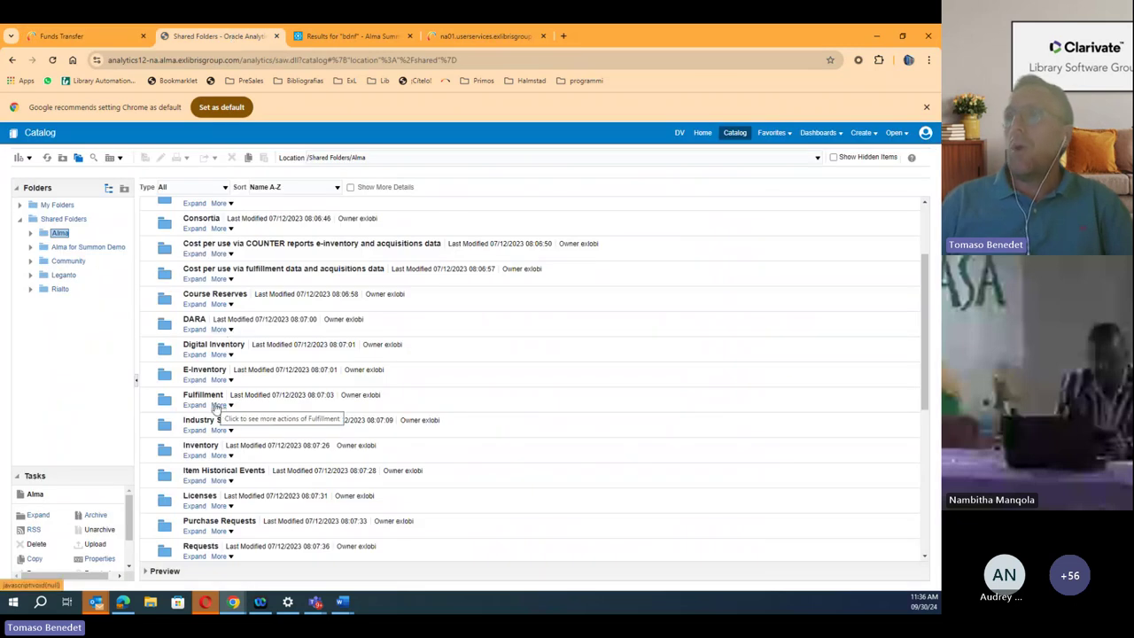
scroll(218, 406, down, 3)
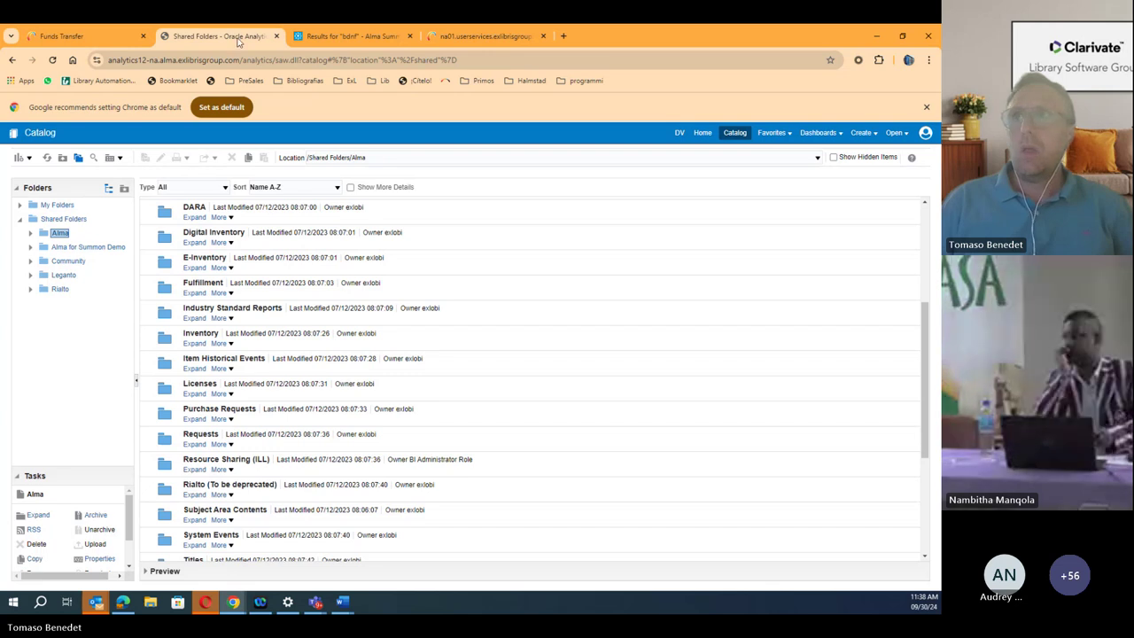
- Open the eu.alma.exlibrisgroup.com login page for EXLDEV1_INST in a new browser tab and start entering the username
click(113, 37)
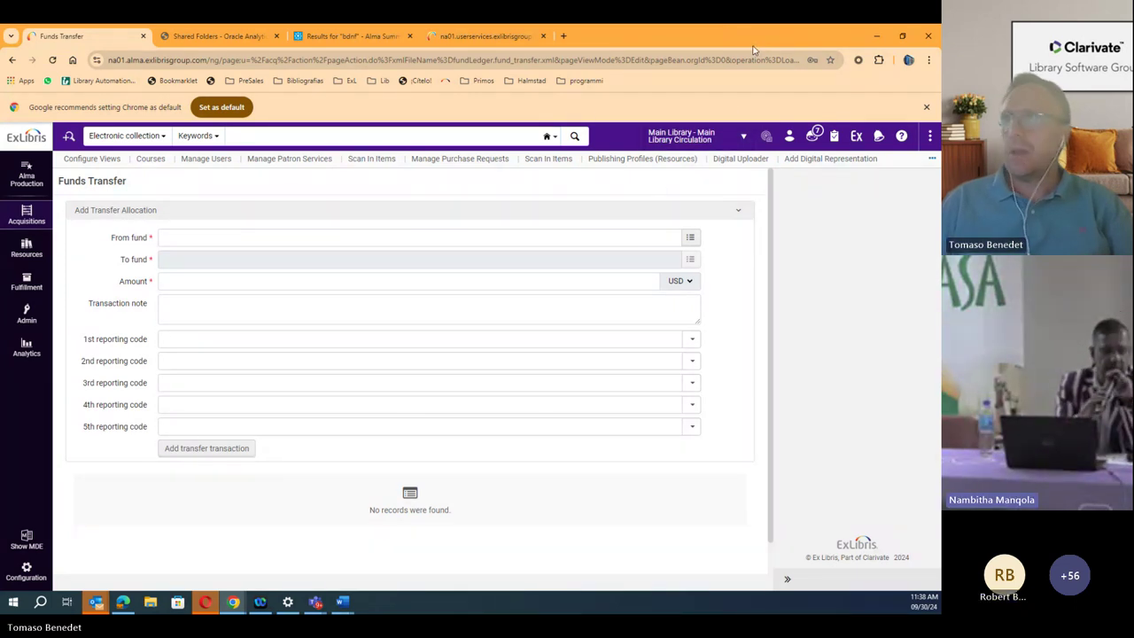
click(562, 37)
text(e)
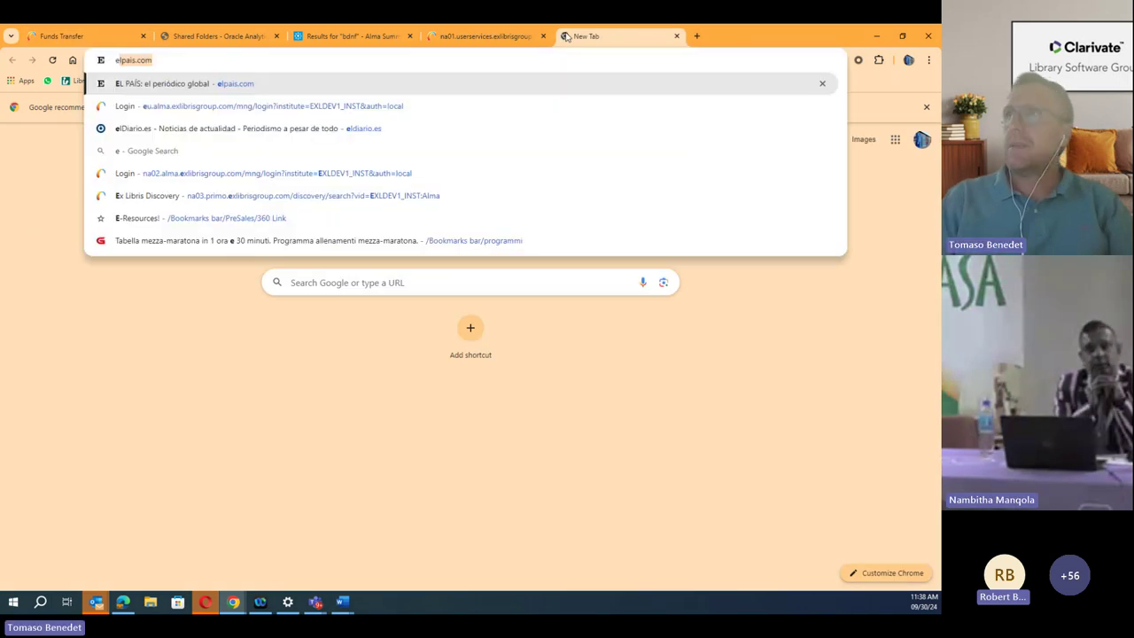
text(u)
key(Return)
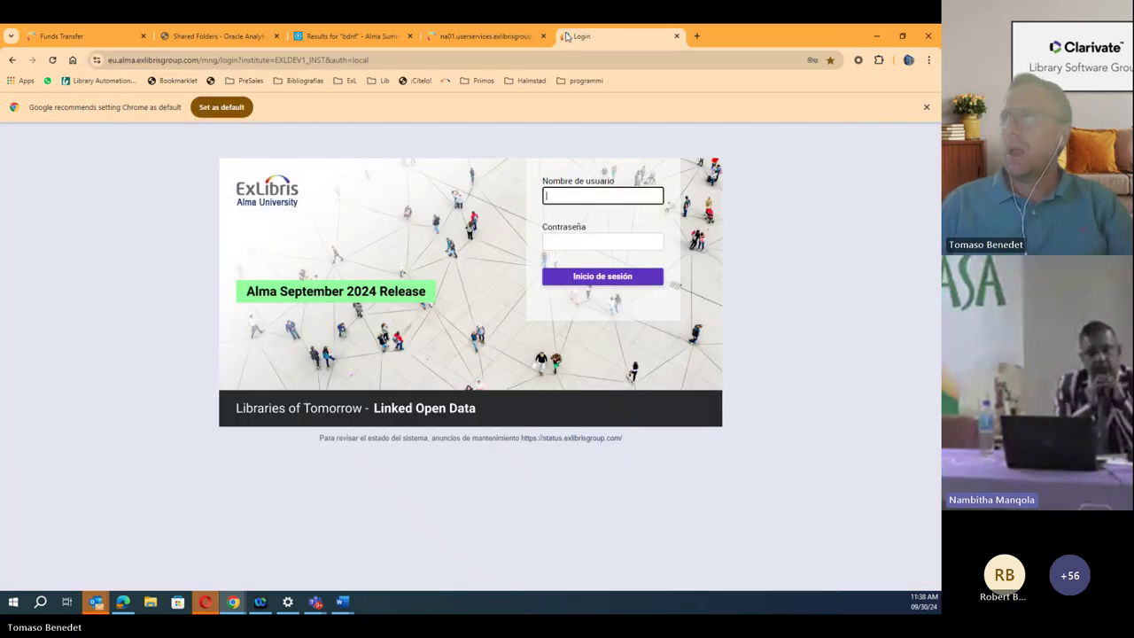
text(tom)
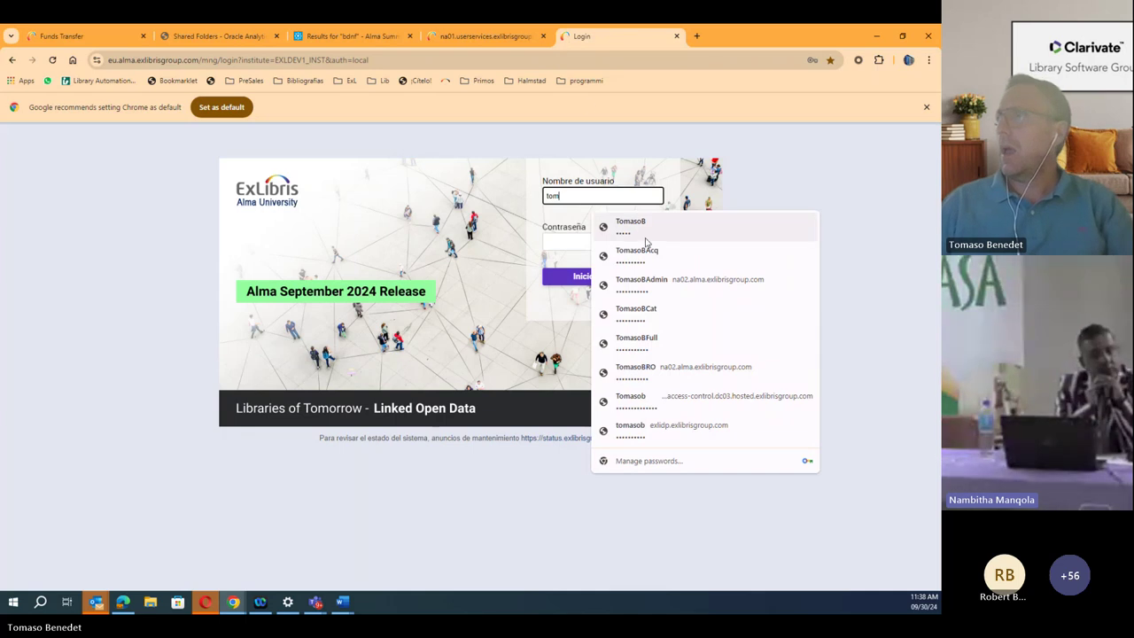
click(593, 101)
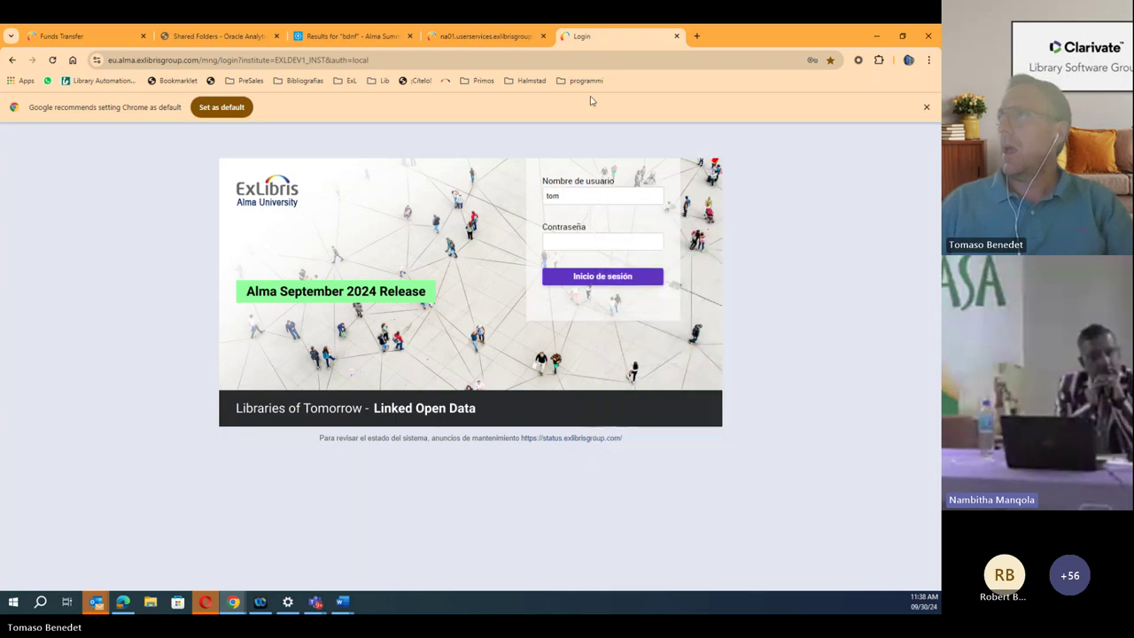
- Return to the Alma home page and review the available Fulfillment functions
click(57, 34)
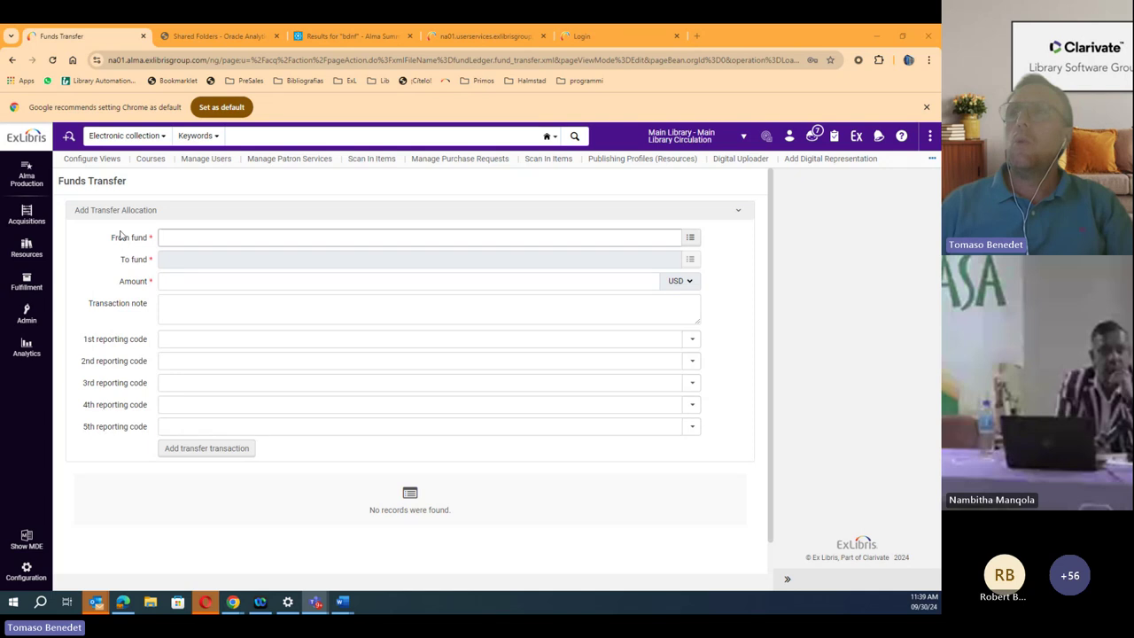
click(26, 140)
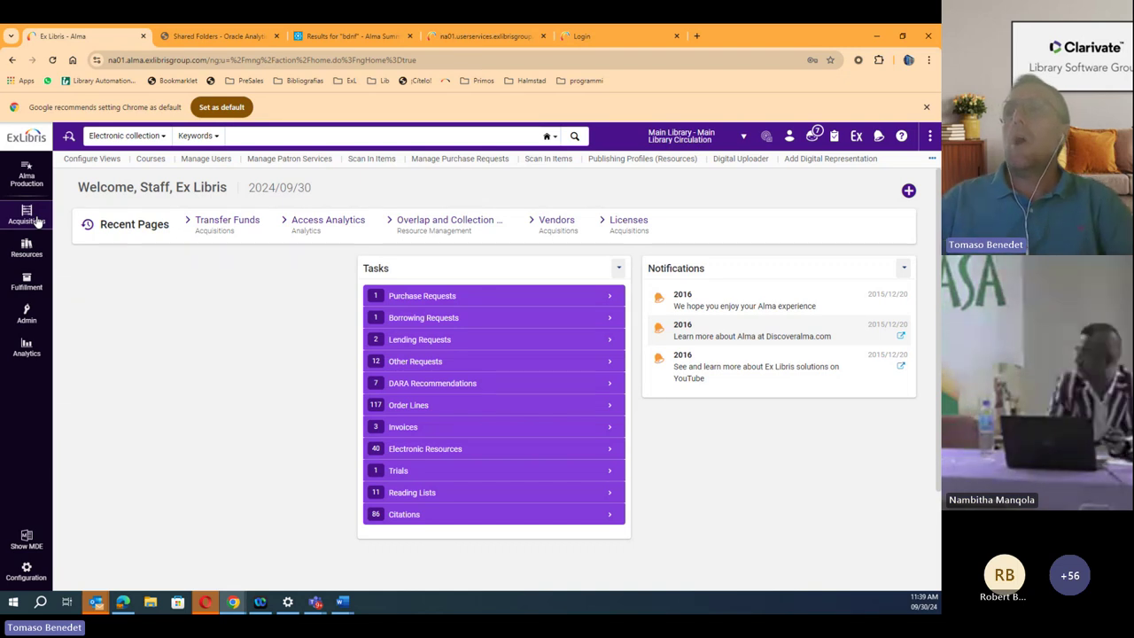
click(26, 280)
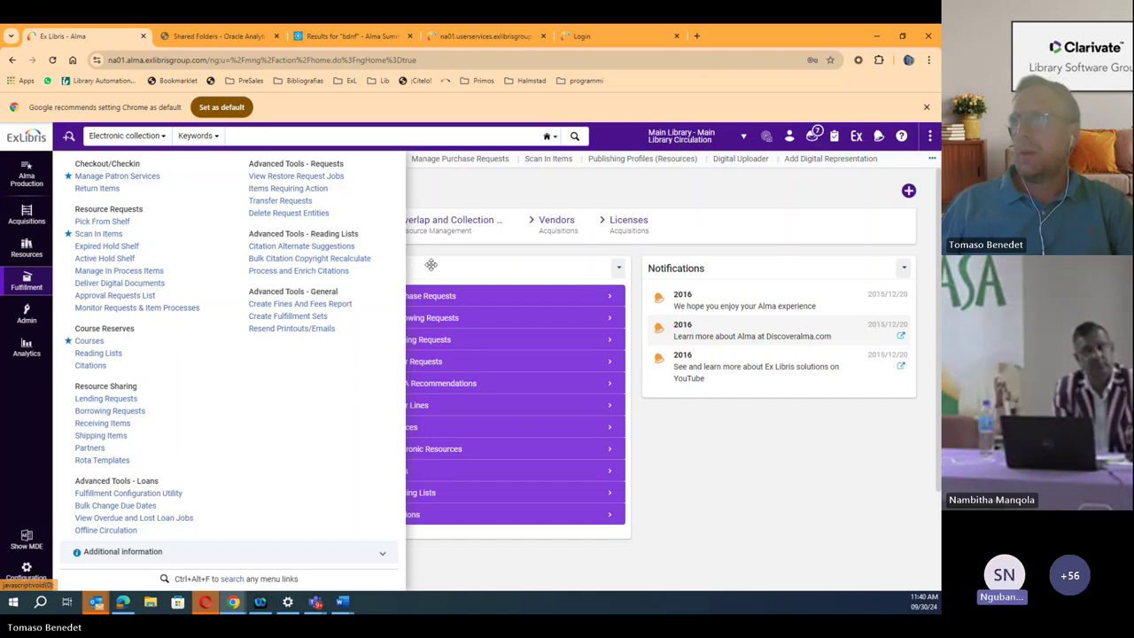
click(700, 487)
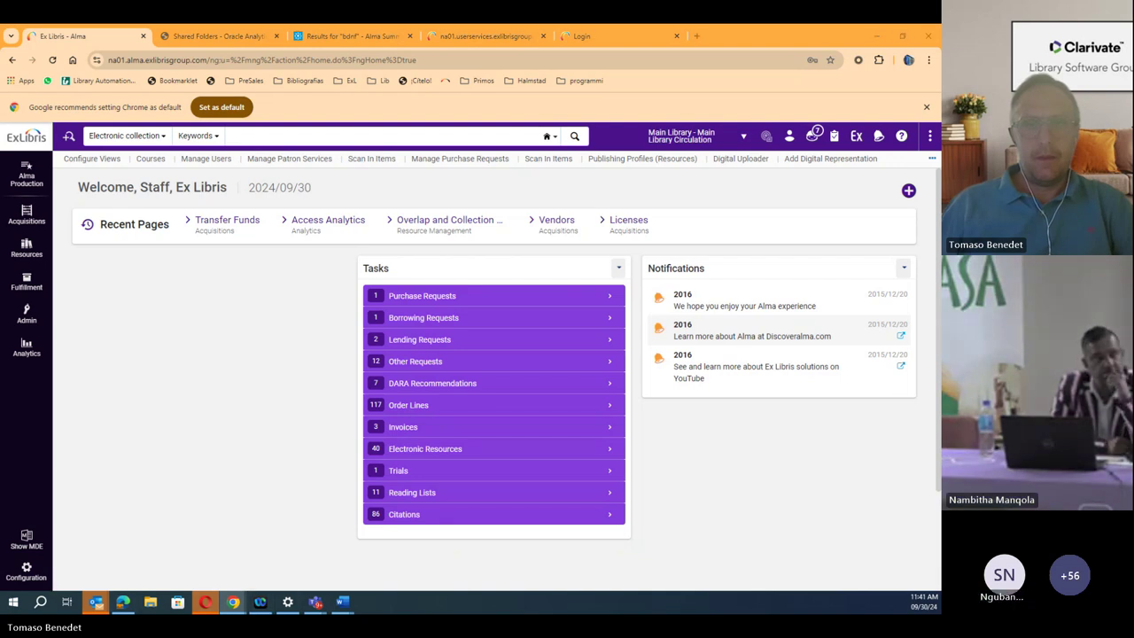
- Check the workshop programme in the Word document, minimize it and redisplay Alma's Fulfillment functions
key(alt+Tab)
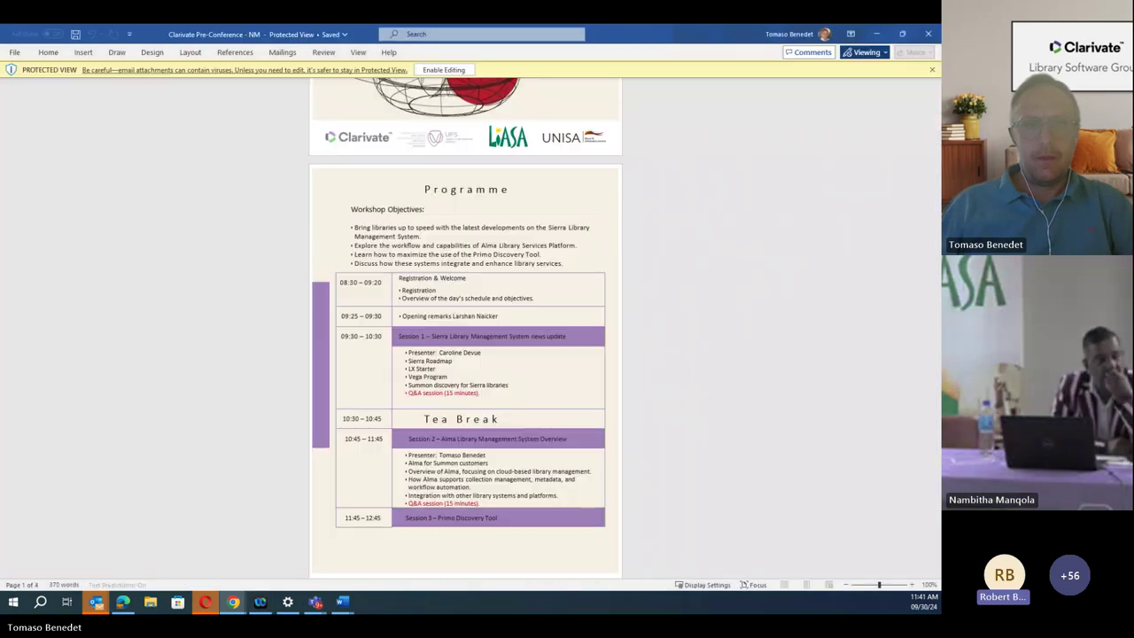
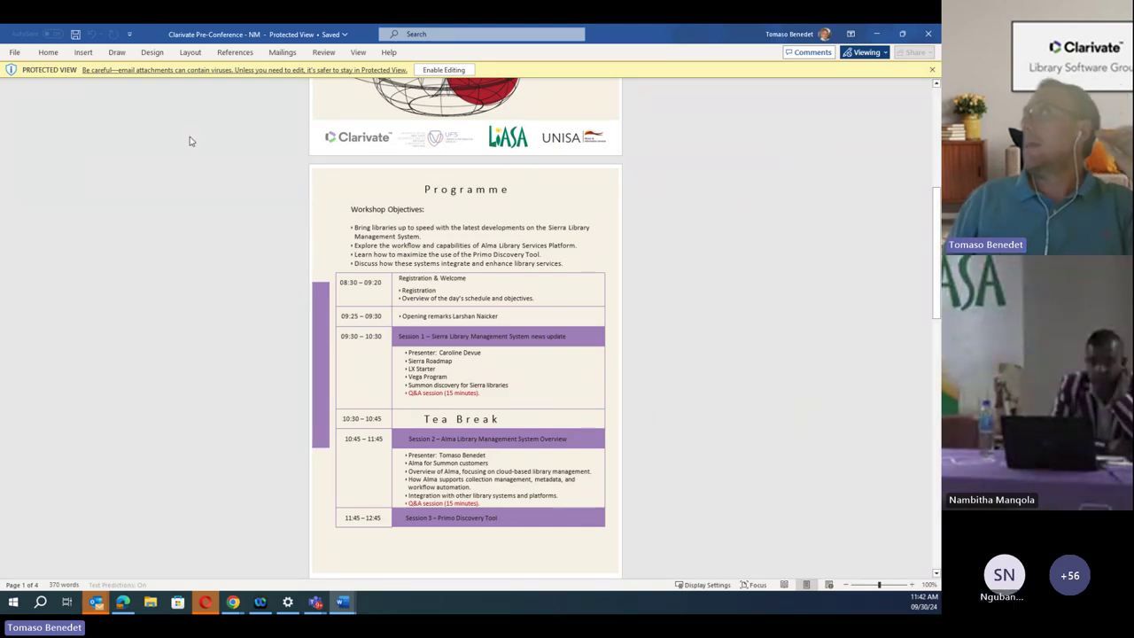
click(876, 33)
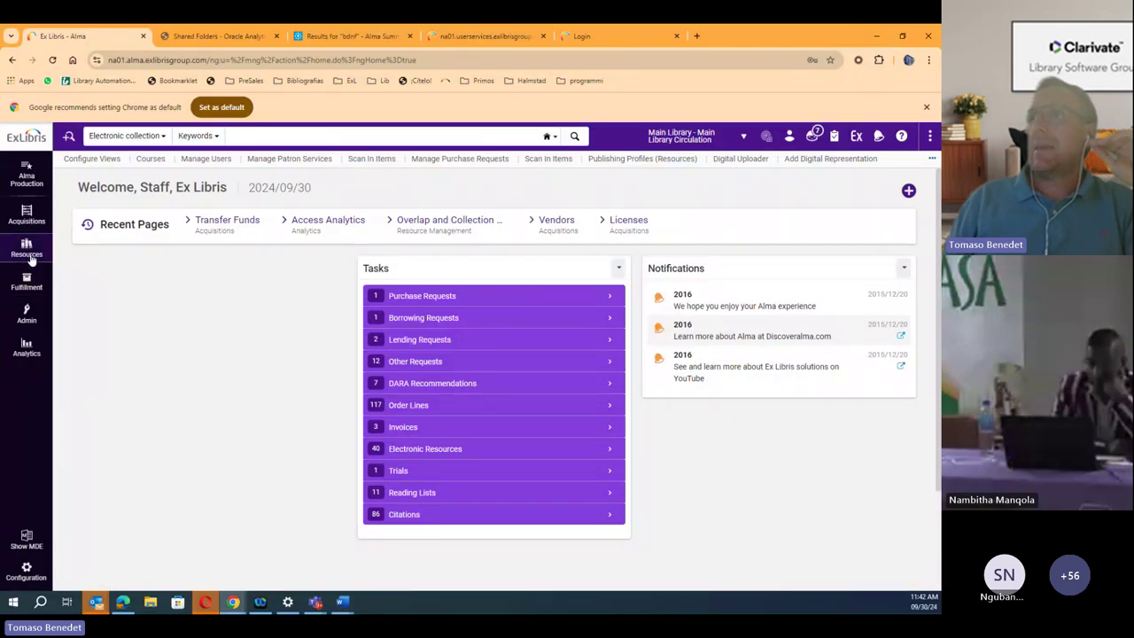
click(27, 282)
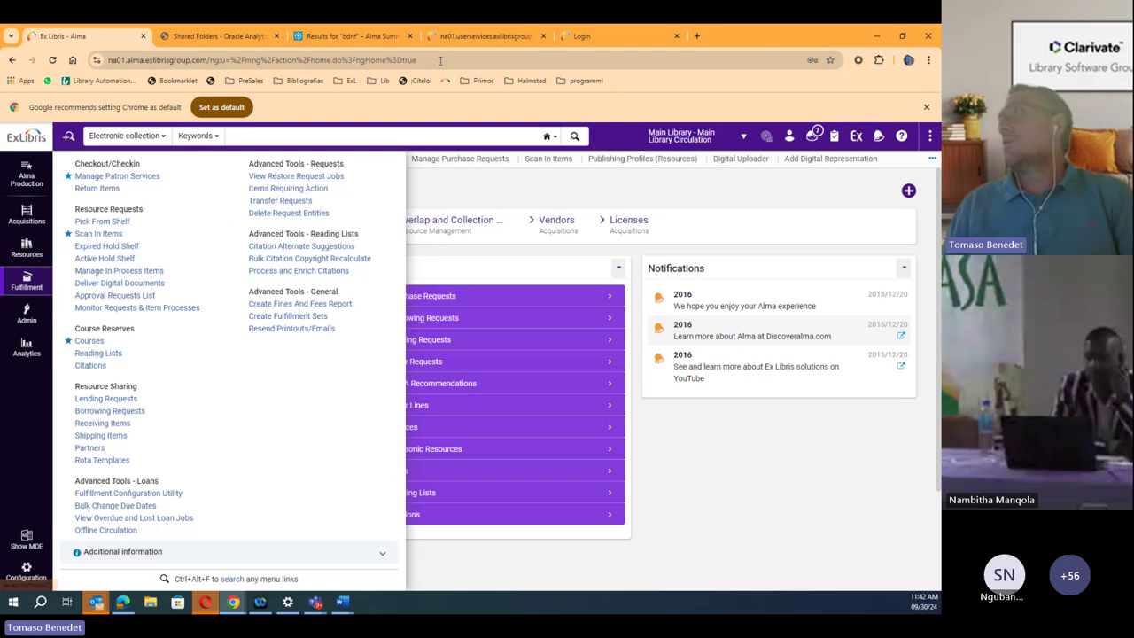
- Search the web for "user roles in Alma" and examine the Knowledge Center article Managing User Roles, including its role profiles
click(697, 36)
text(user role)
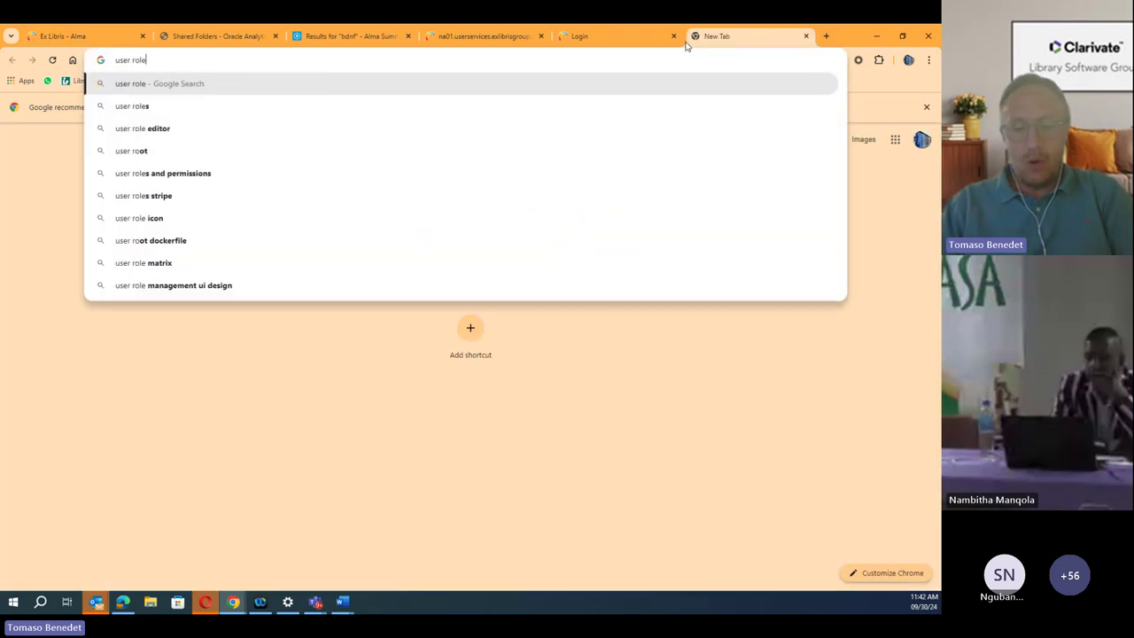
text(s in Alma)
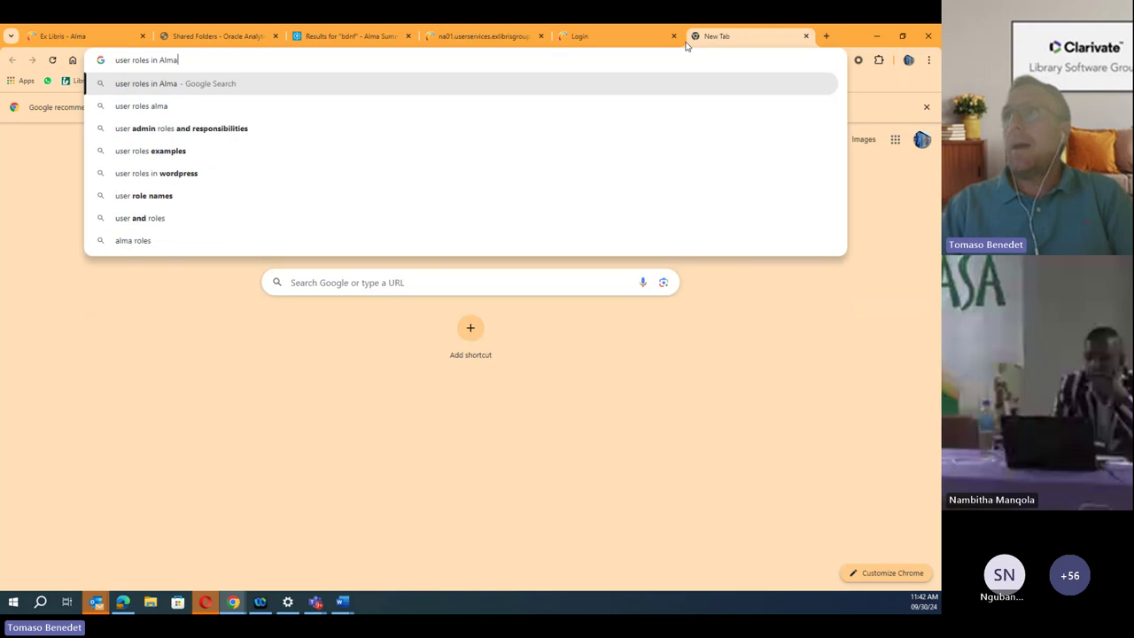
key(Return)
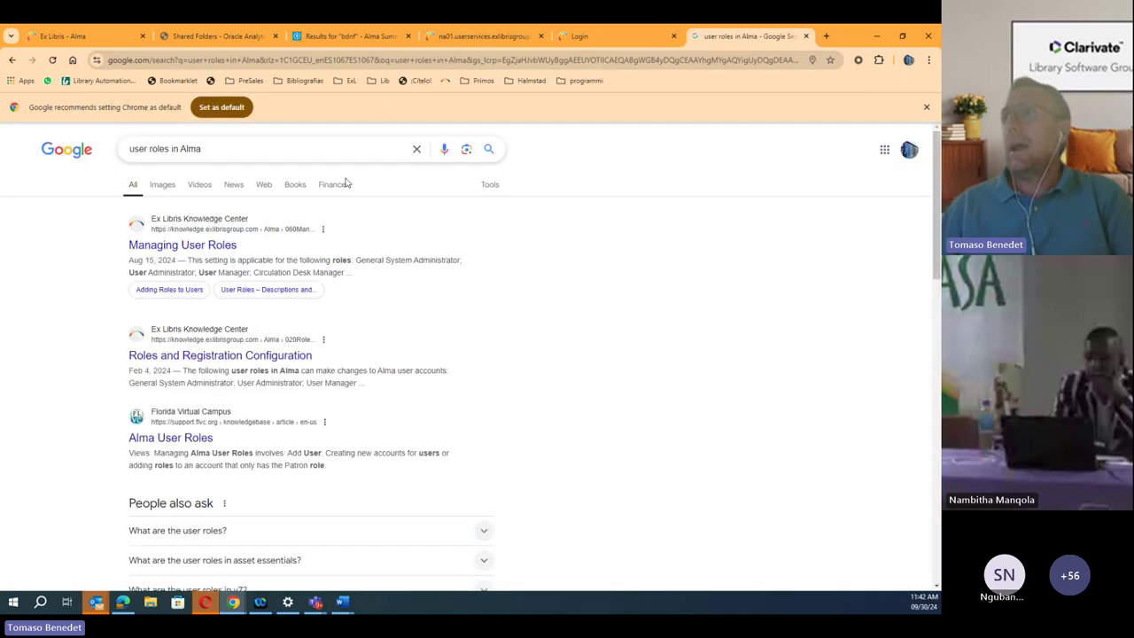
click(216, 248)
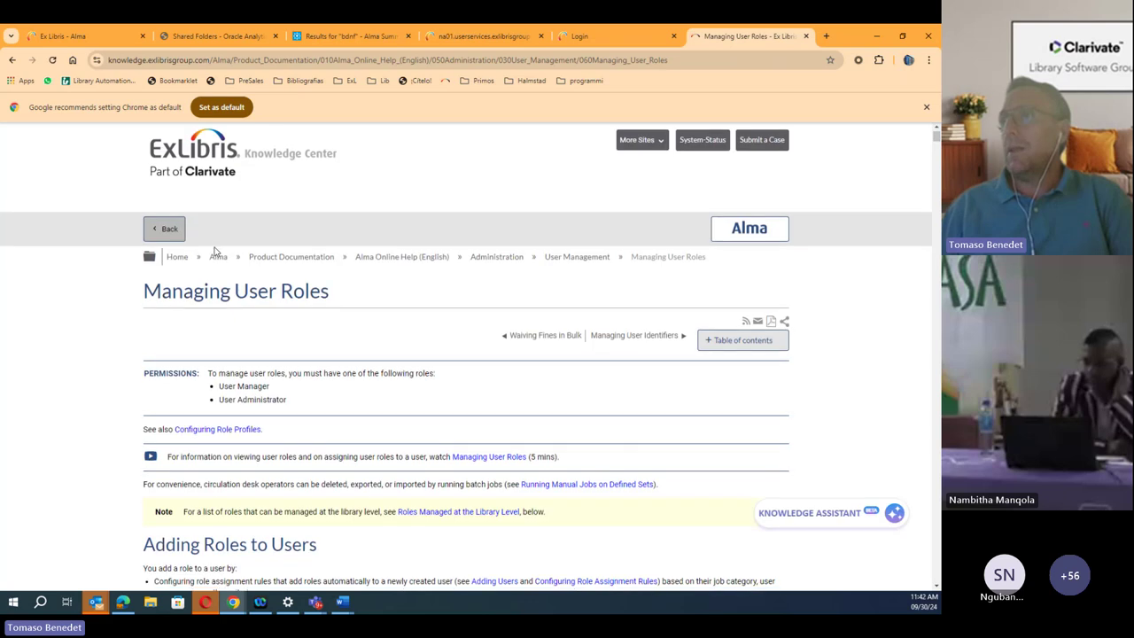
scroll(213, 252, down, 10)
scroll(214, 252, down, 10)
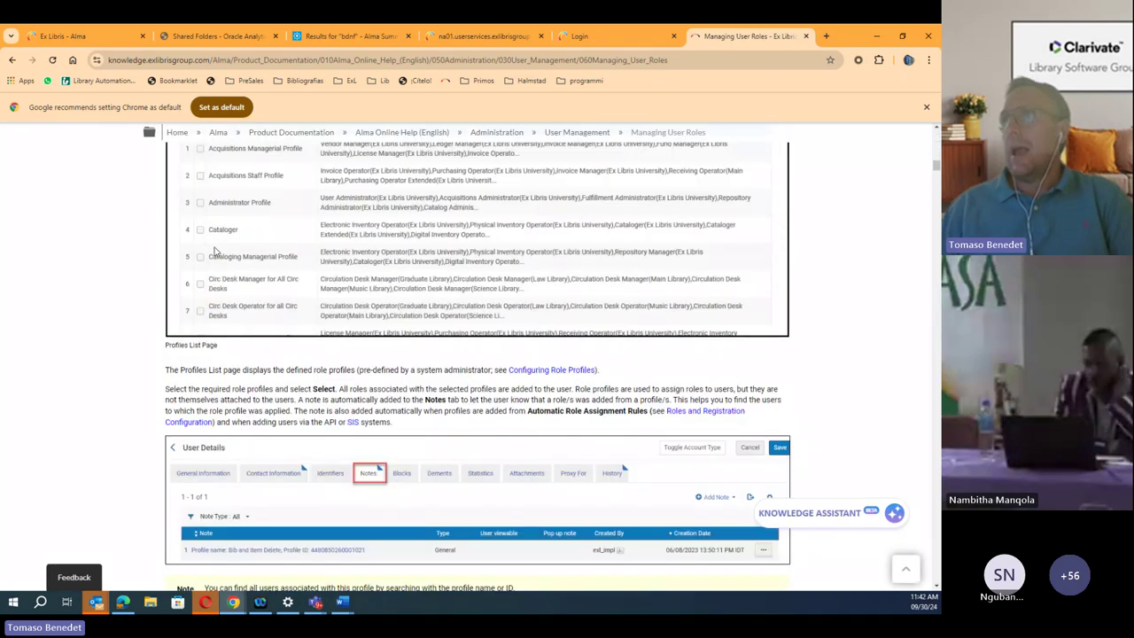
- Return to the Alma home page and display the Acquisitions functions
click(78, 37)
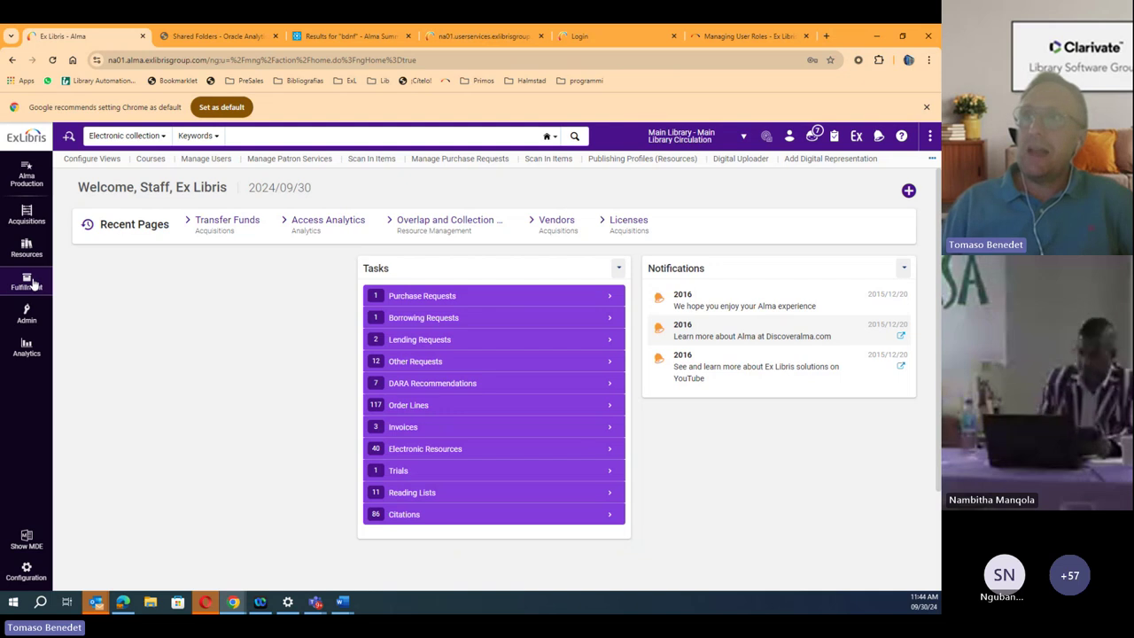
click(22, 217)
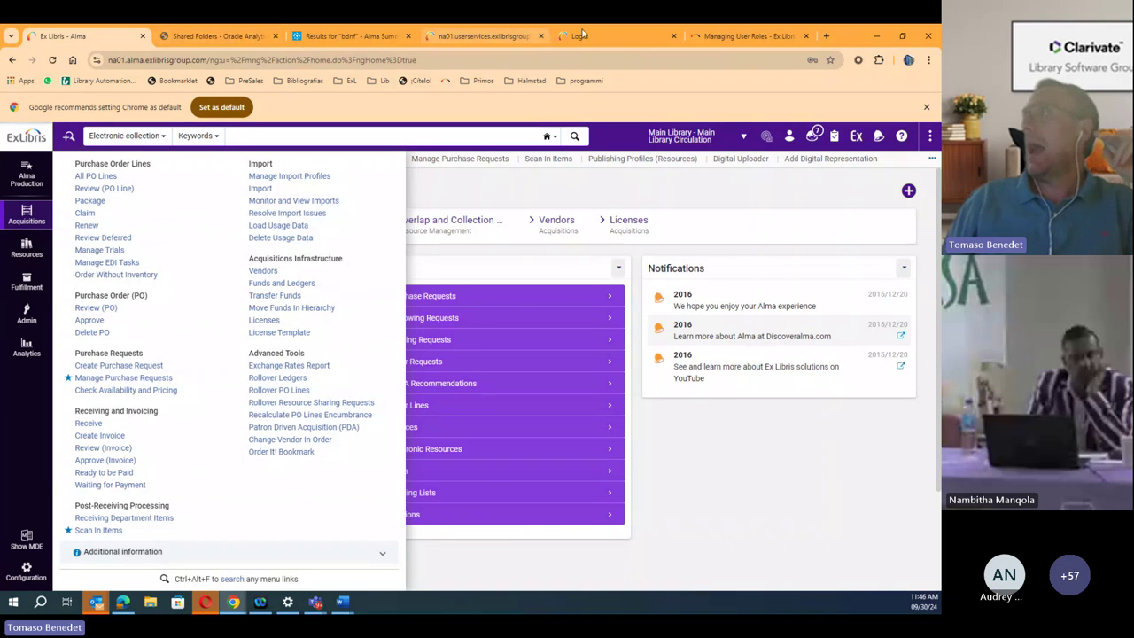
- Review the physical locations selectable as the current working location in Alma and close the location settings
click(743, 139)
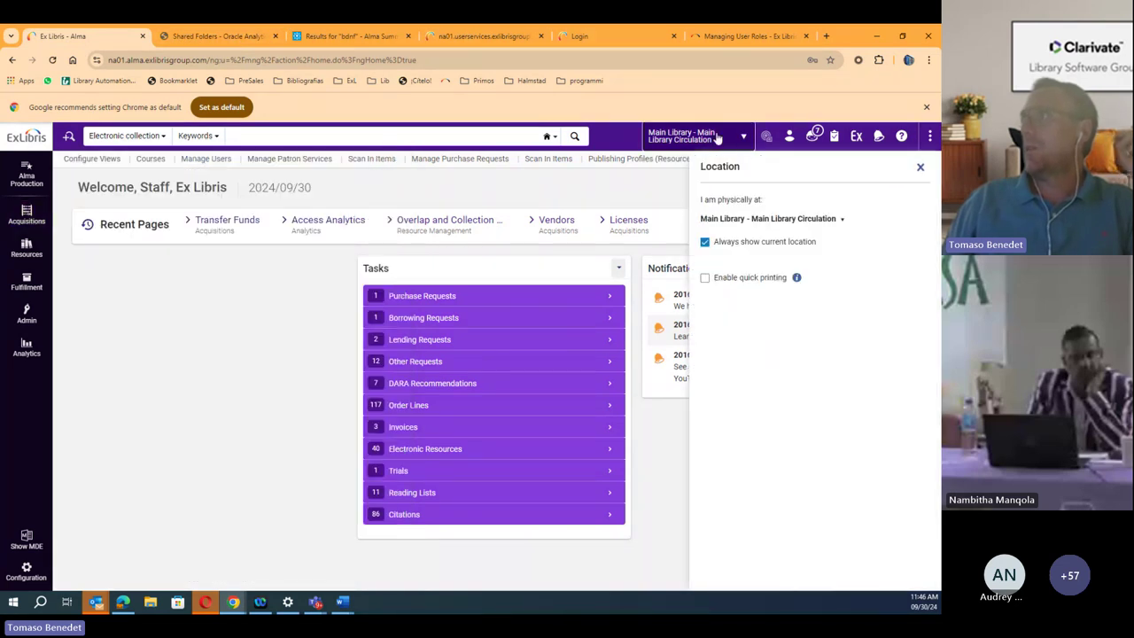
click(804, 228)
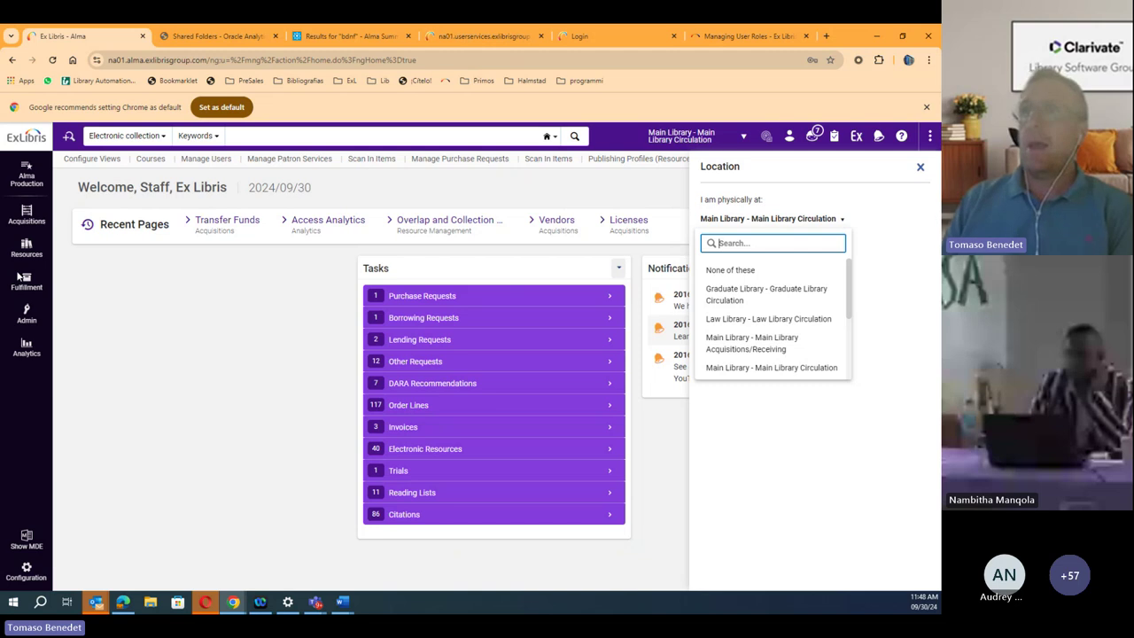
click(27, 290)
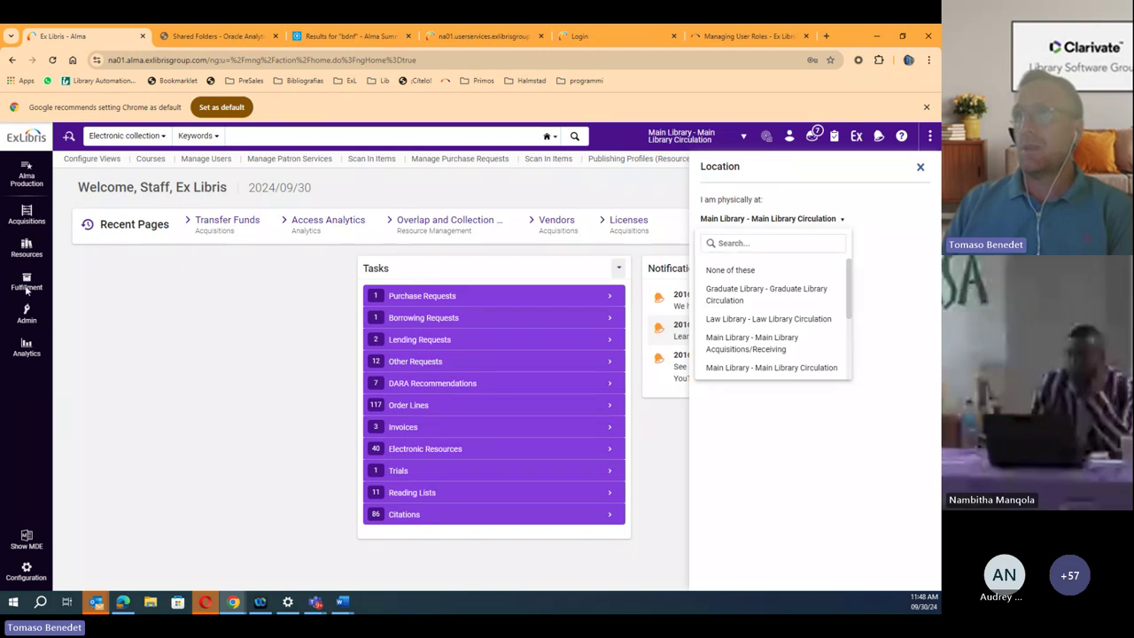
key(Escape)
click(26, 282)
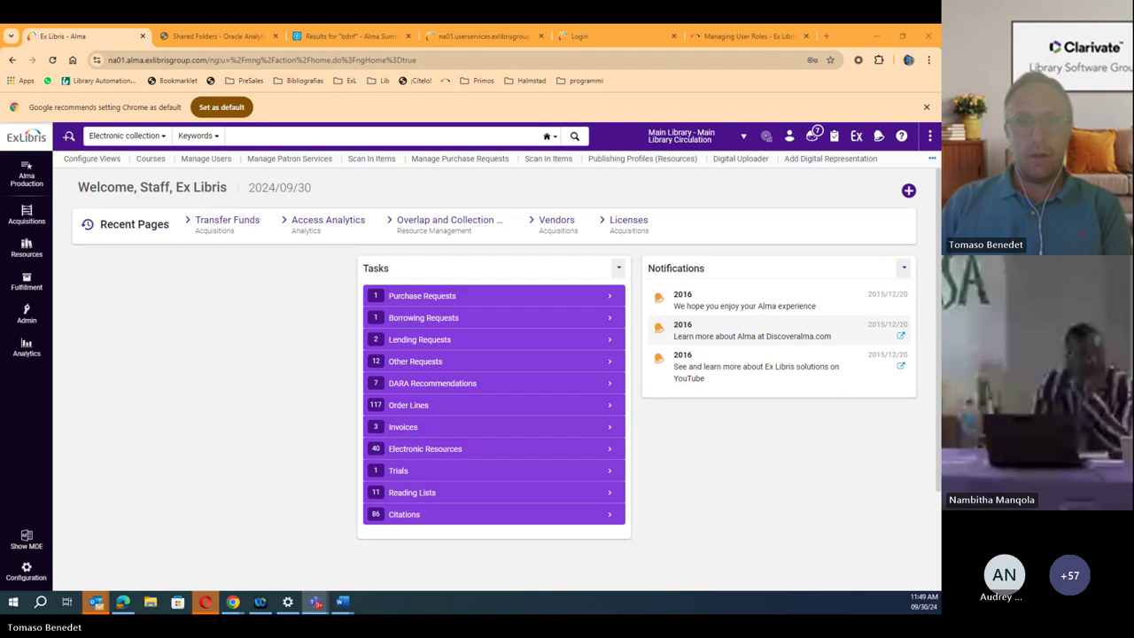
key(super+d)
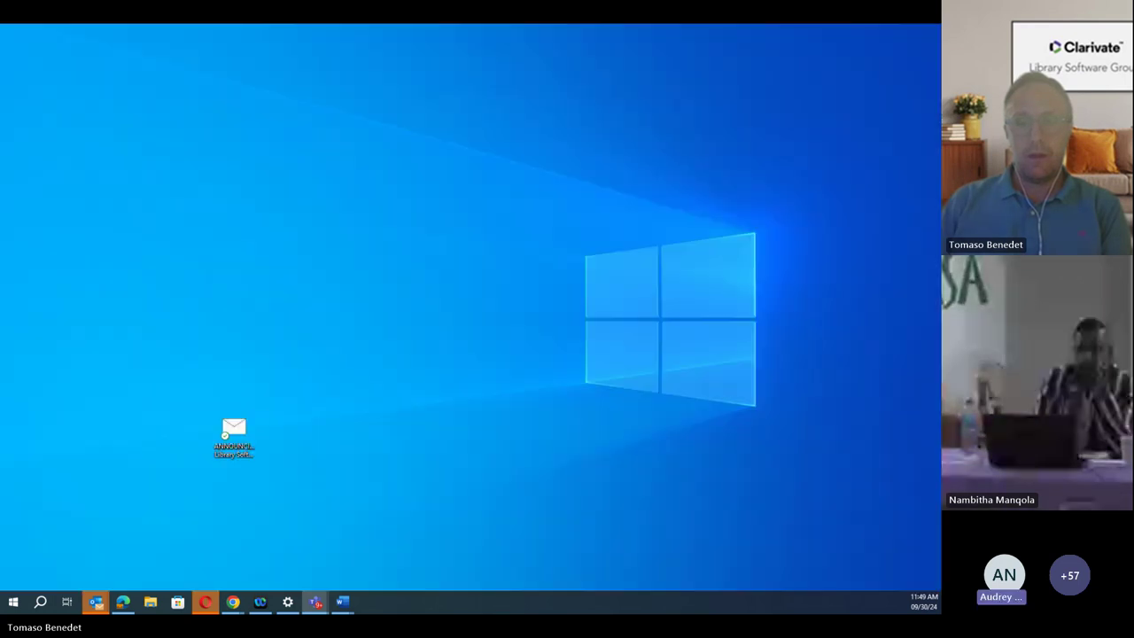
key(super+d)
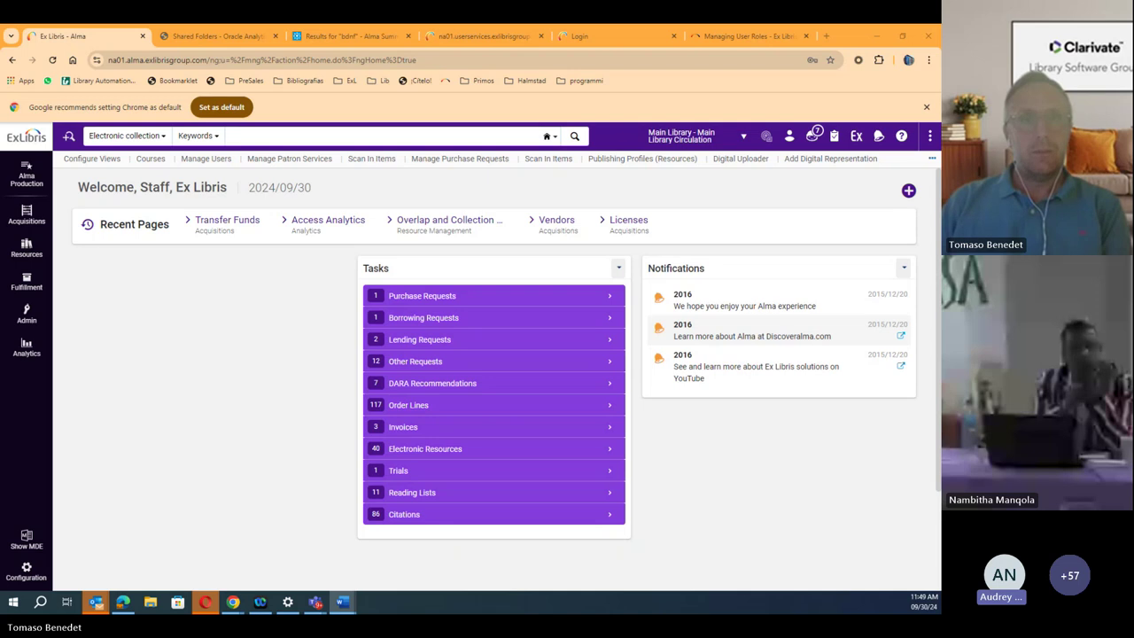